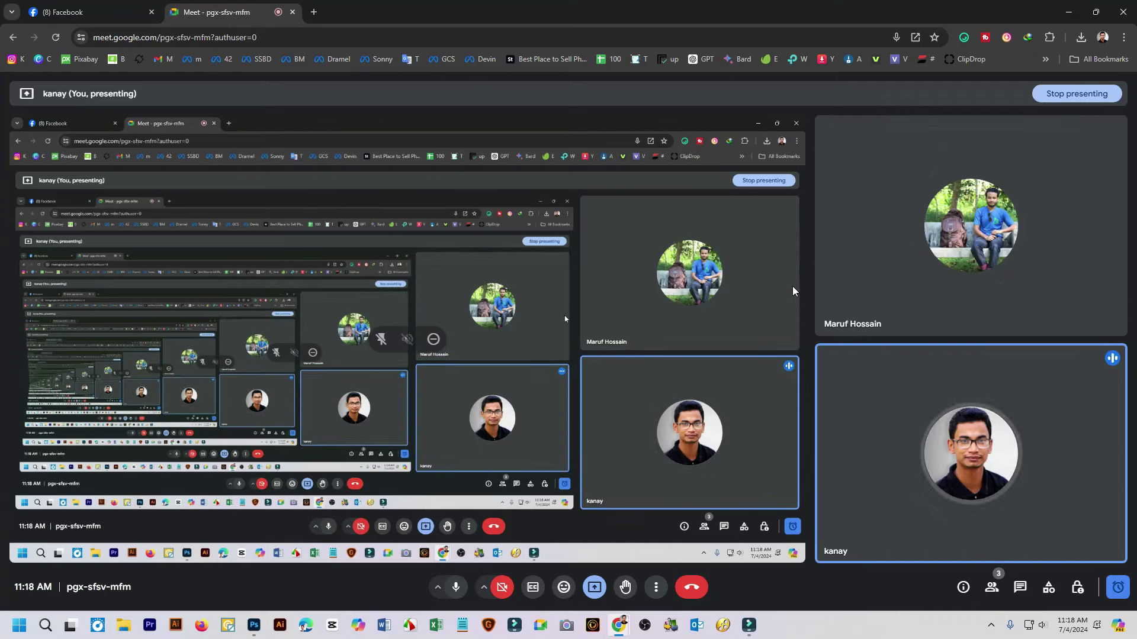
Bring the 2048 × 758 px Bengali course-discount banner in Photoshop to the front from Google Meet
{"action": "left_click", "coordinate": [247, 623]}
{"action": "scroll", "coordinate": [320, 225], "scroll_direction": "left", "scroll_amount": 1}
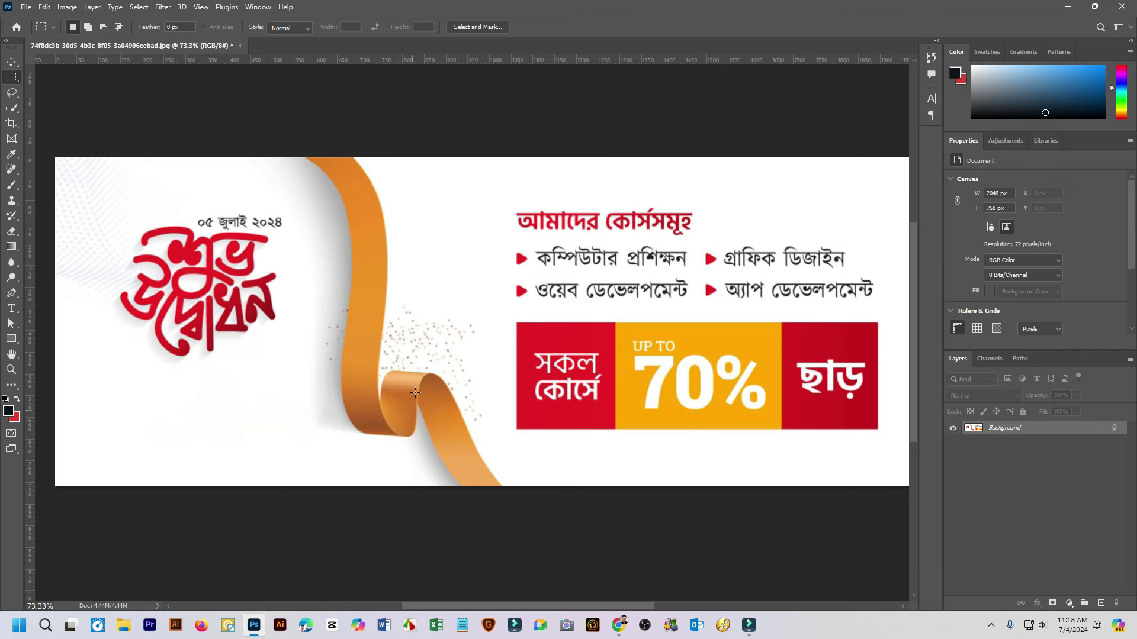
{"action": "scroll", "coordinate": [385, 392], "scroll_direction": "up", "scroll_amount": 3}
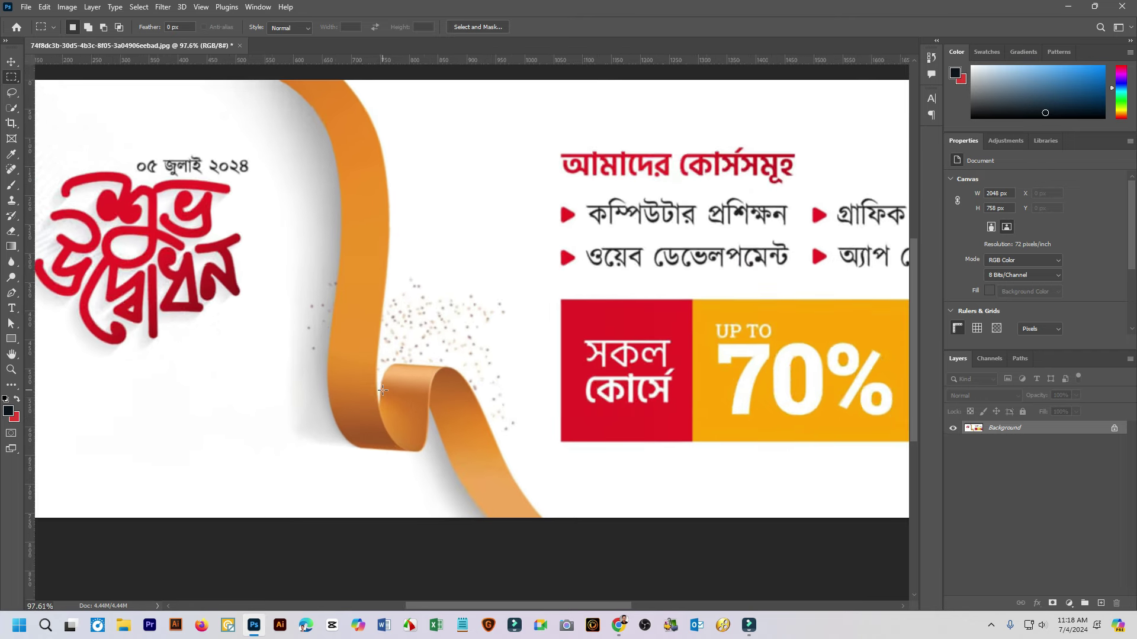
{"action": "scroll", "coordinate": [482, 420], "scroll_direction": "up", "scroll_amount": 2}
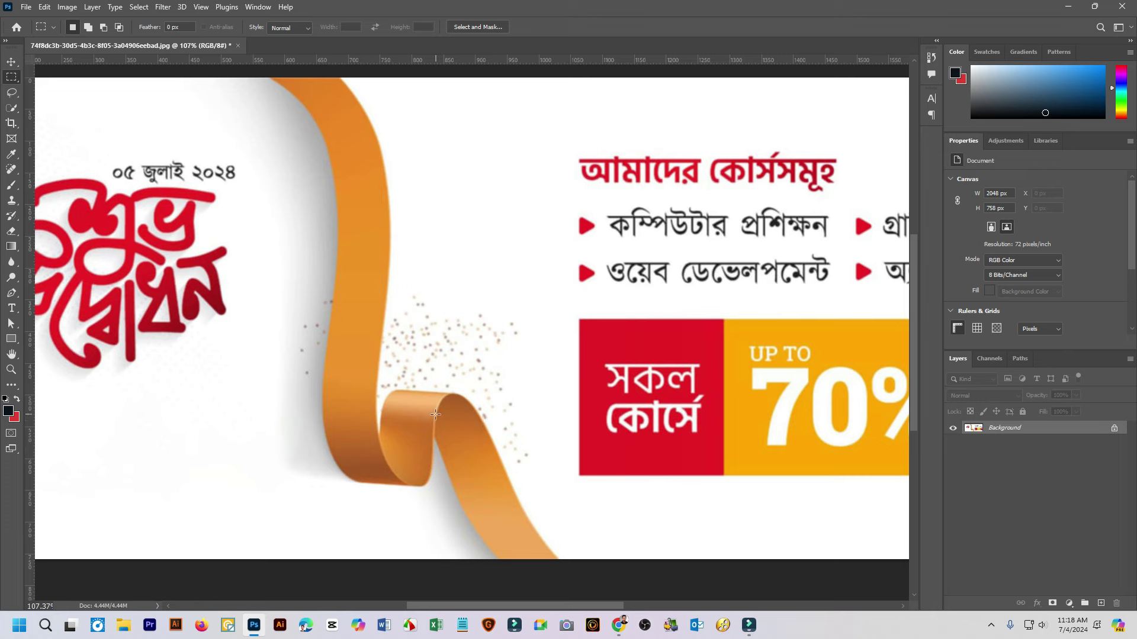
{"action": "scroll", "coordinate": [435, 414], "scroll_direction": "down", "scroll_amount": 3}
{"action": "scroll", "coordinate": [403, 405], "scroll_direction": "up", "scroll_amount": 3}
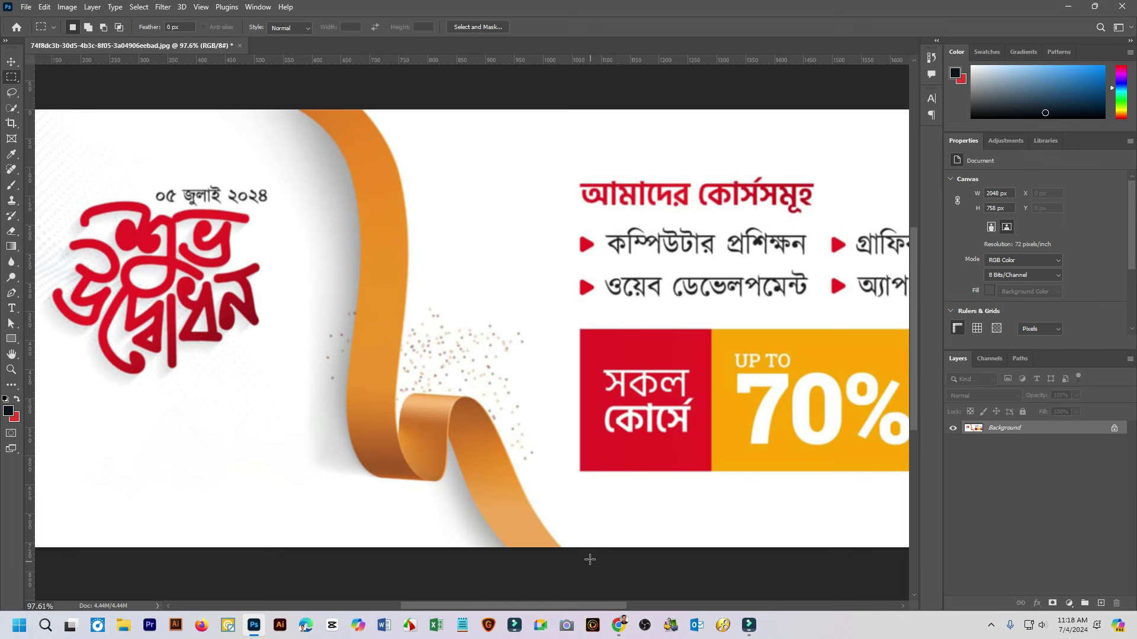
{"action": "key", "text": "ctrl+minus"}
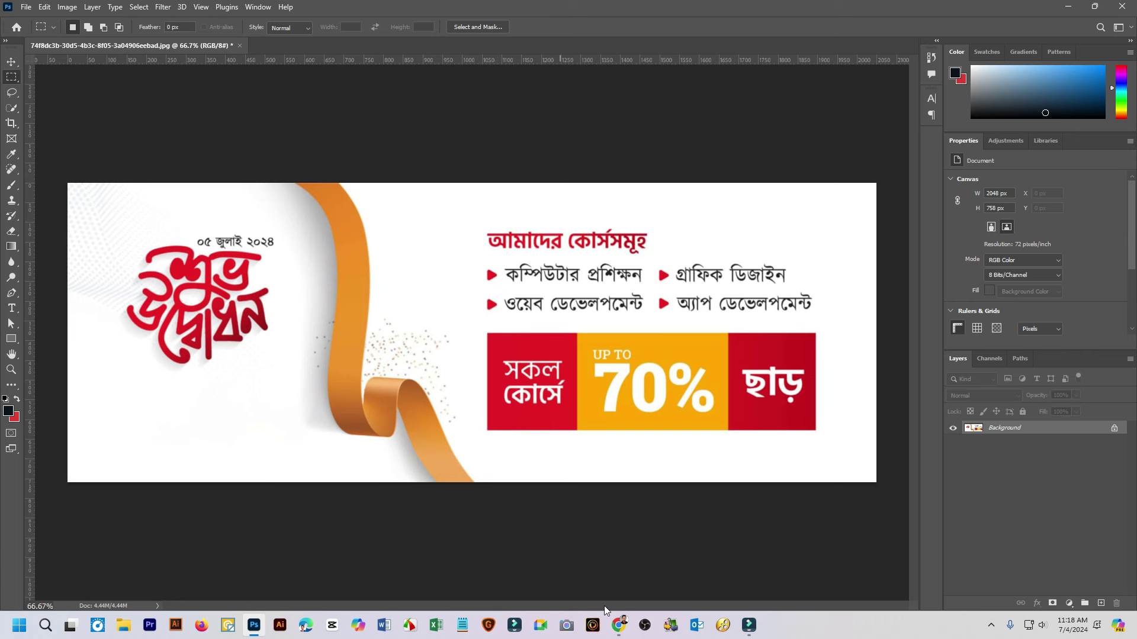
{"action": "mouse_move", "coordinate": [670, 625]}
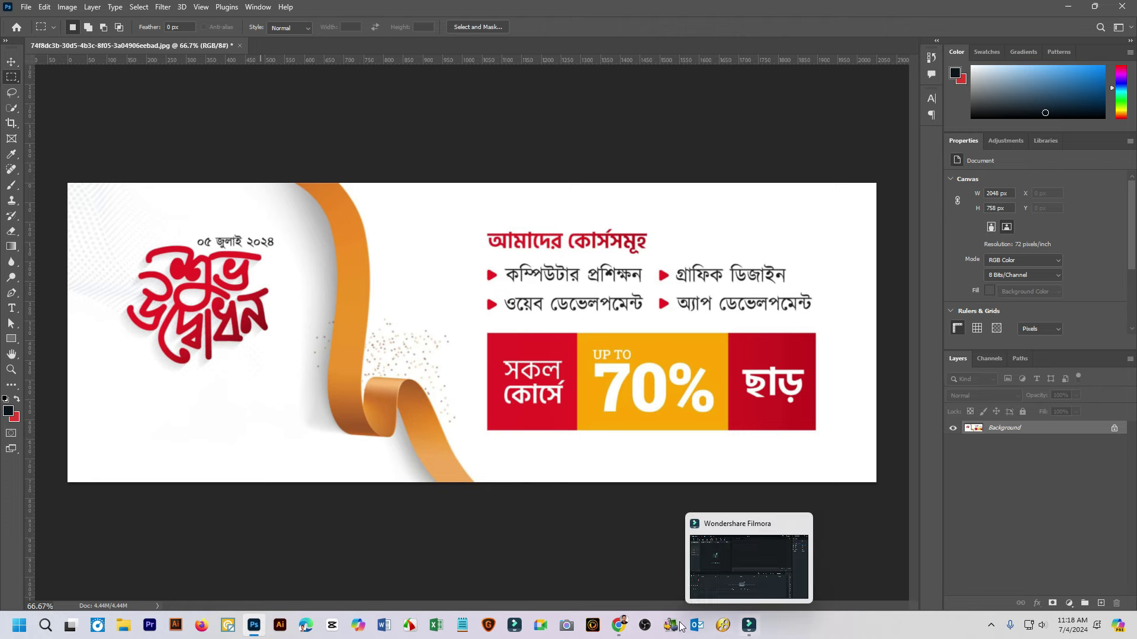
{"action": "mouse_move", "coordinate": [620, 625]}
{"action": "left_click", "coordinate": [554, 565]}
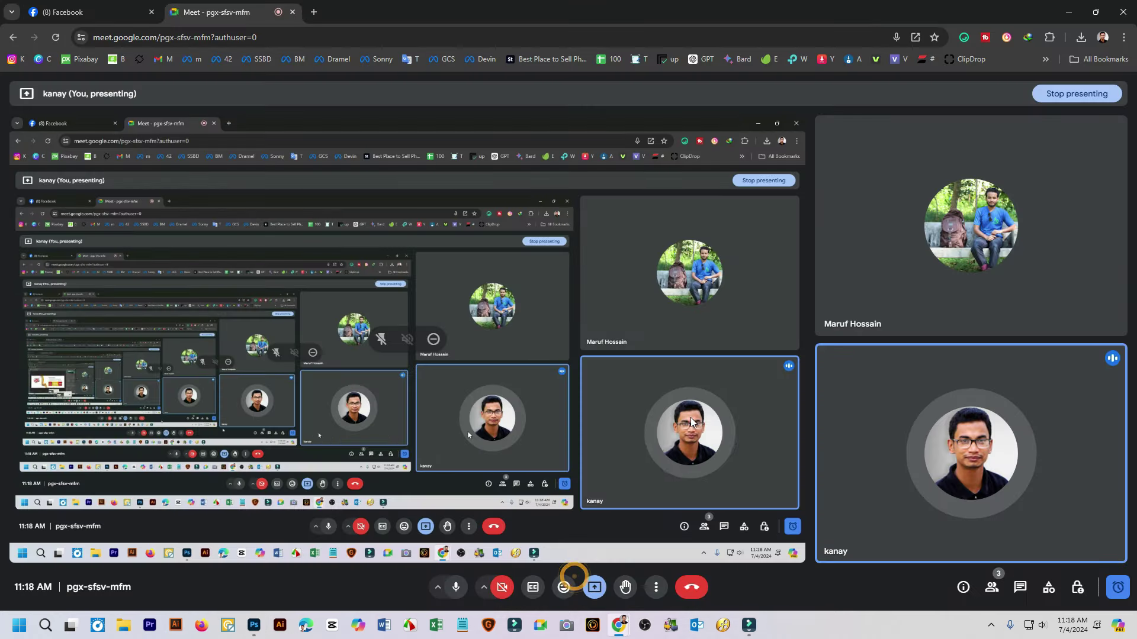
{"action": "left_click", "coordinate": [992, 587]}
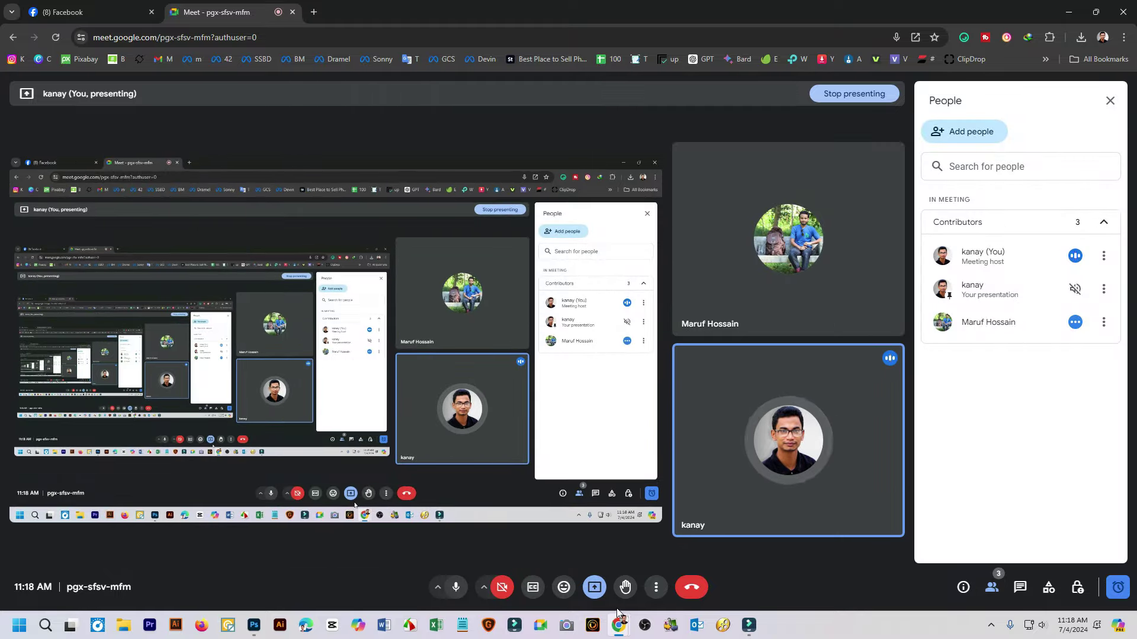
{"action": "left_click", "coordinate": [253, 625]}
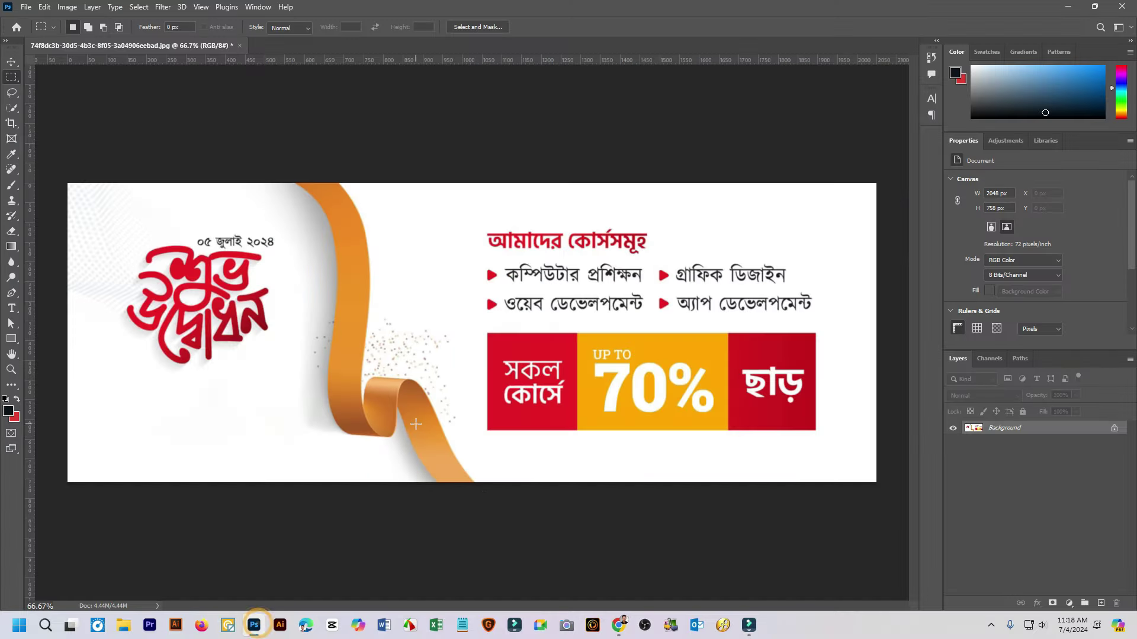
Zoom to about 118% on the banner's left heading area and orange ribbon
{"action": "scroll", "coordinate": [341, 346], "scroll_direction": "up", "scroll_amount": 3}
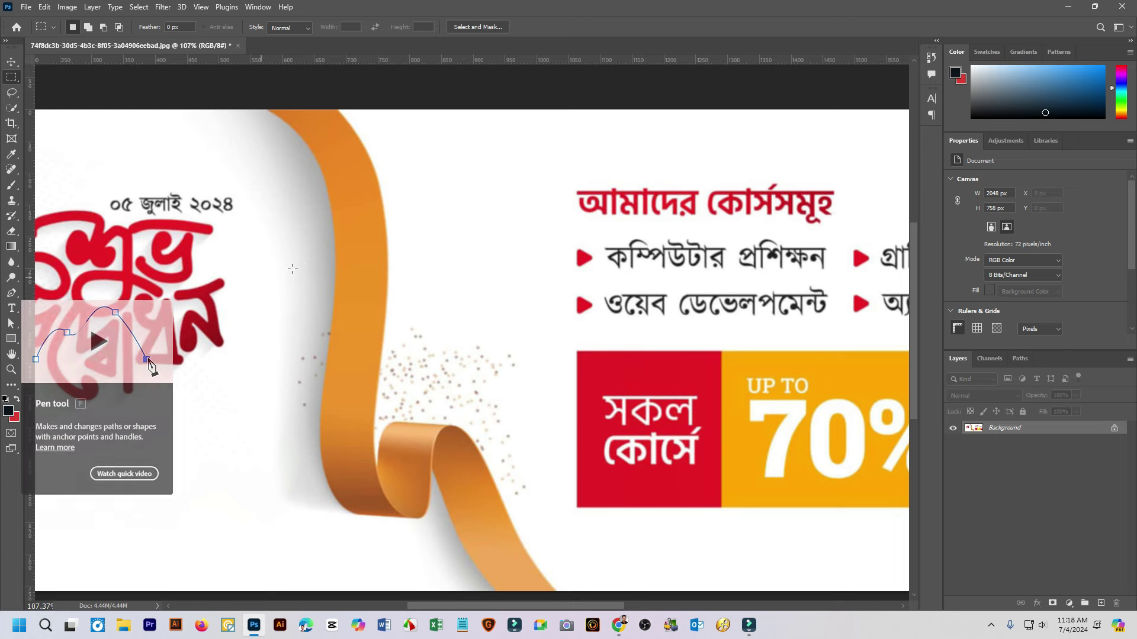
{"action": "scroll", "coordinate": [444, 231], "scroll_direction": "down", "scroll_amount": 3}
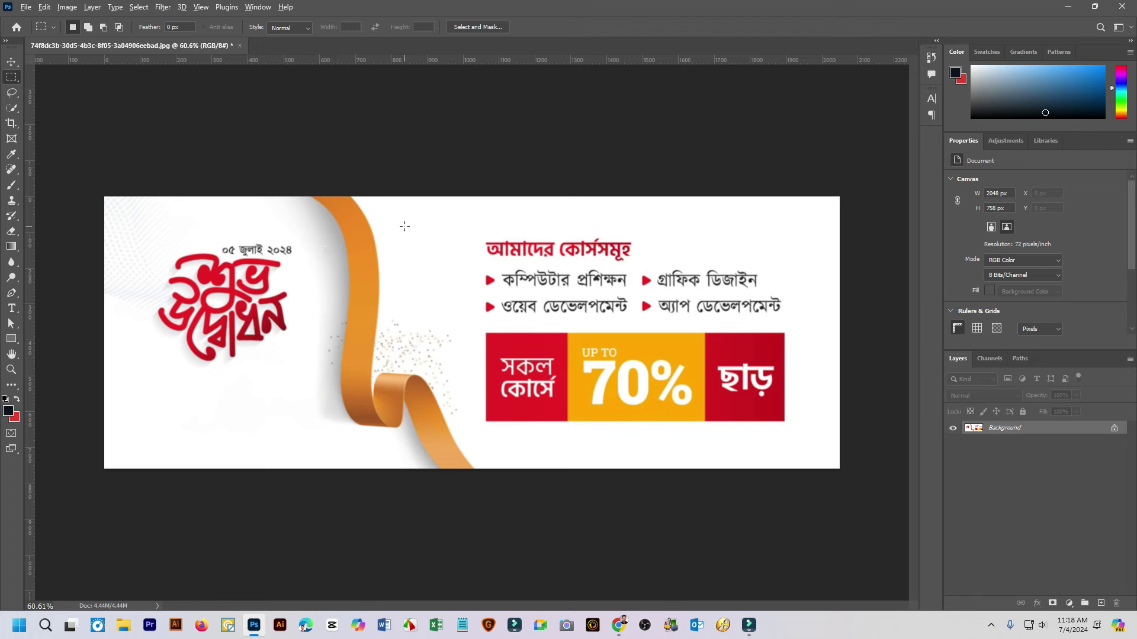
{"action": "scroll", "coordinate": [323, 251], "scroll_direction": "up", "scroll_amount": 2}
{"action": "scroll", "coordinate": [359, 220], "scroll_direction": "up", "scroll_amount": 2}
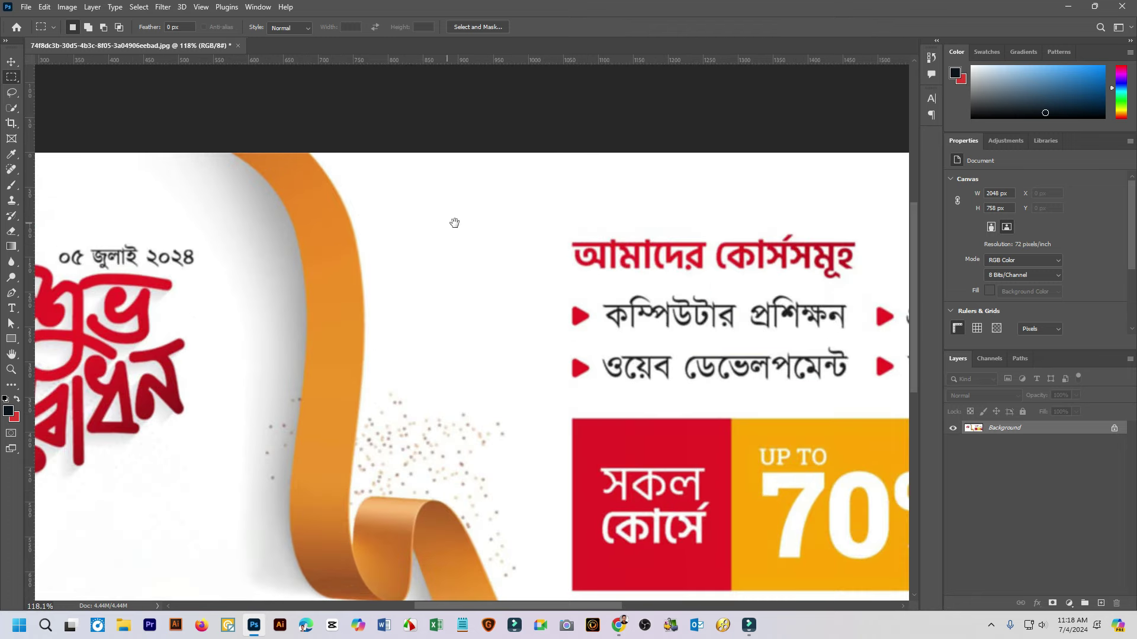
{"action": "left_click_drag", "start_coordinate": [454, 222], "coordinate": [602, 221]}
{"action": "scroll", "coordinate": [556, 221], "scroll_direction": "up", "scroll_amount": 1}
{"action": "scroll", "coordinate": [474, 195], "scroll_direction": "up", "scroll_amount": 1}
{"action": "scroll", "coordinate": [413, 170], "scroll_direction": "up", "scroll_amount": 1}
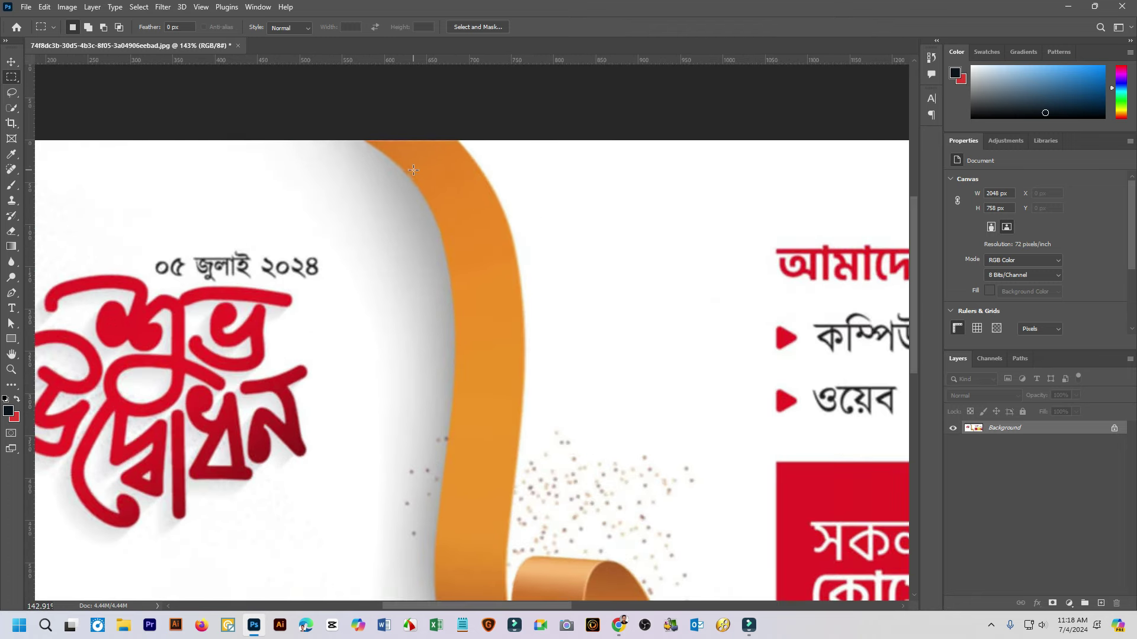
{"action": "scroll", "coordinate": [413, 170], "scroll_direction": "down", "scroll_amount": 1}
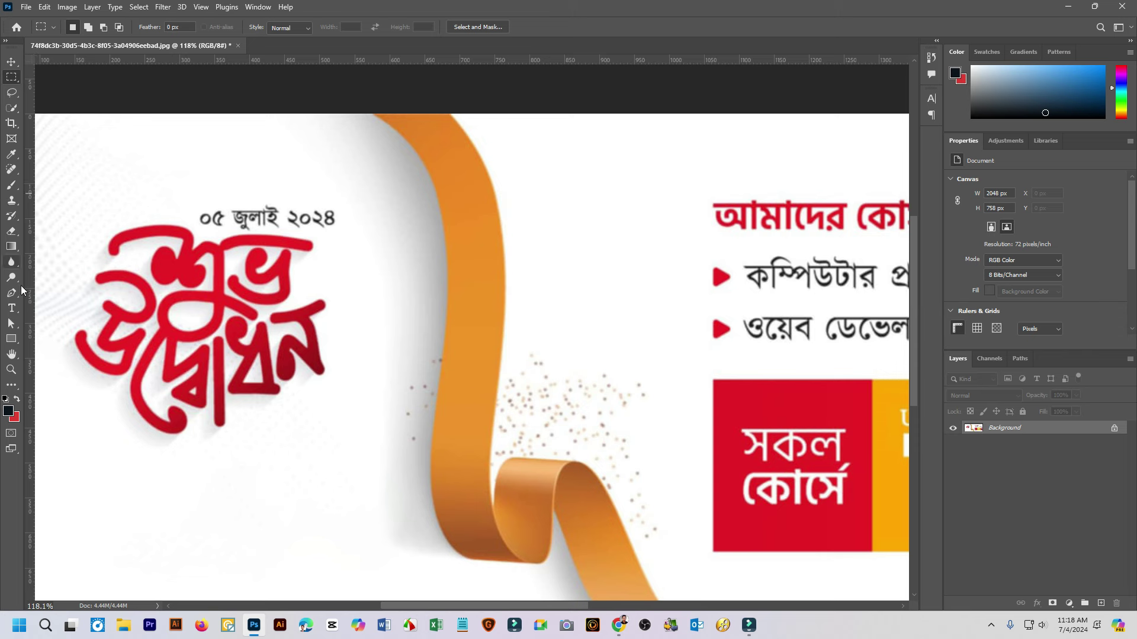
Select the Pen tool with its drawing mode kept on Shape
{"action": "left_click", "coordinate": [11, 293]}
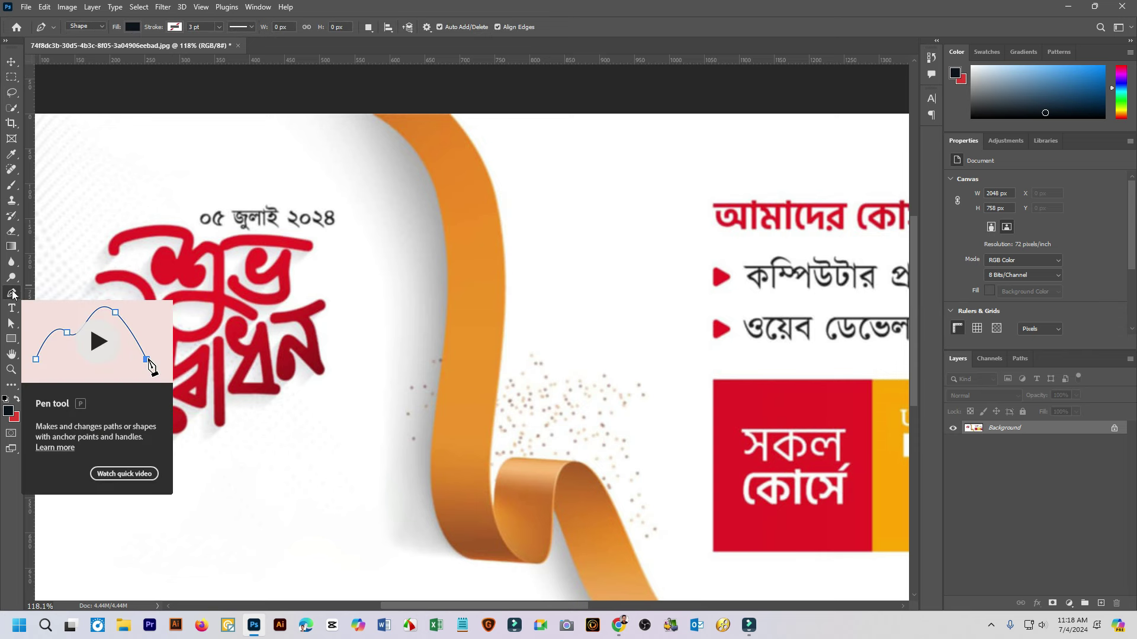
{"action": "left_click", "coordinate": [85, 31]}
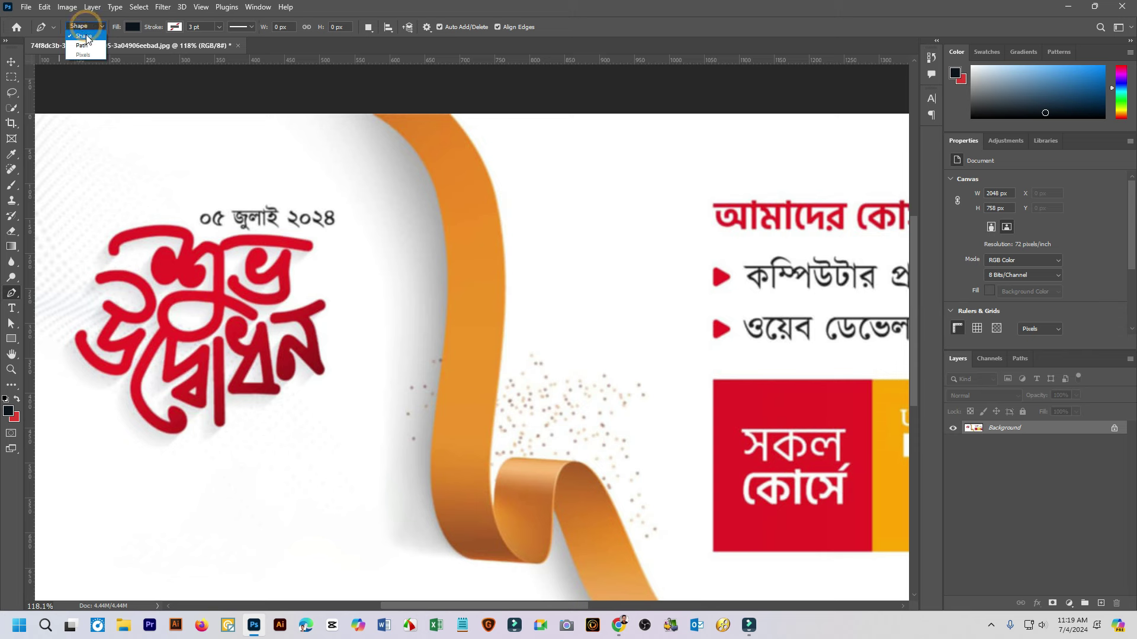
{"action": "left_click", "coordinate": [85, 36]}
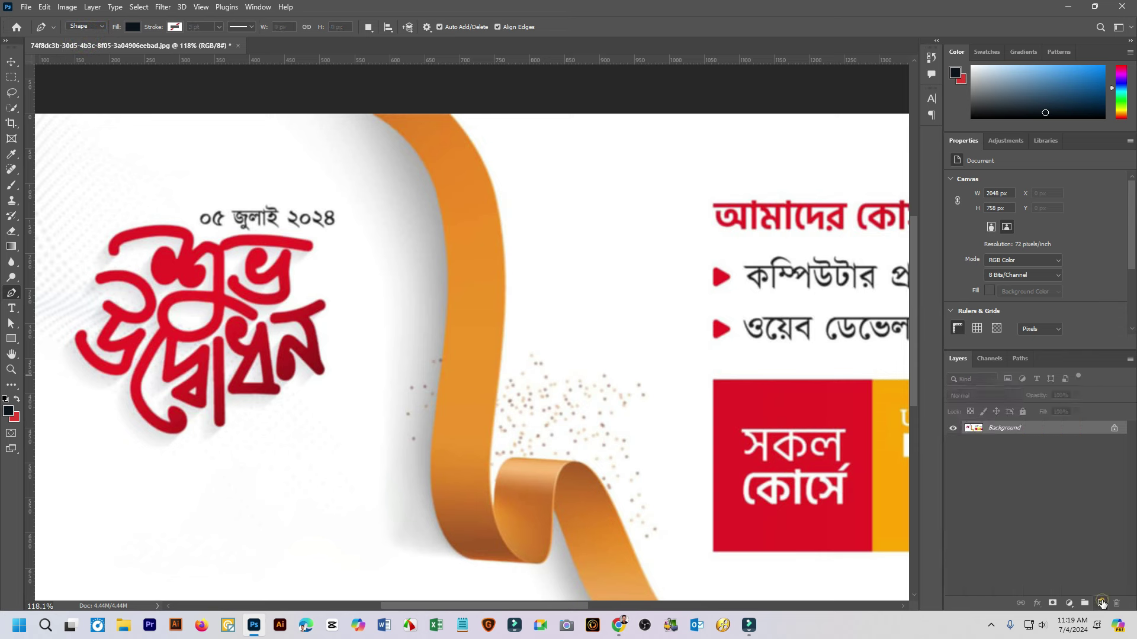
Start a new pen shape at the ribbon's top, curving down its left edge to the fold
{"action": "left_click", "coordinate": [1102, 603]}
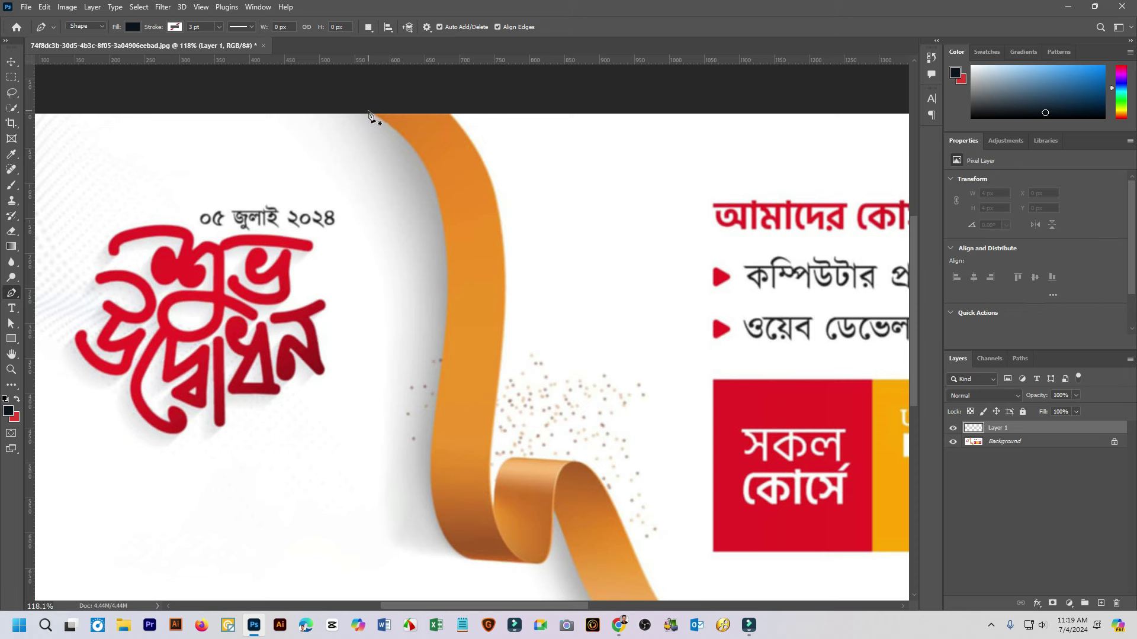
{"action": "left_click", "coordinate": [368, 109]}
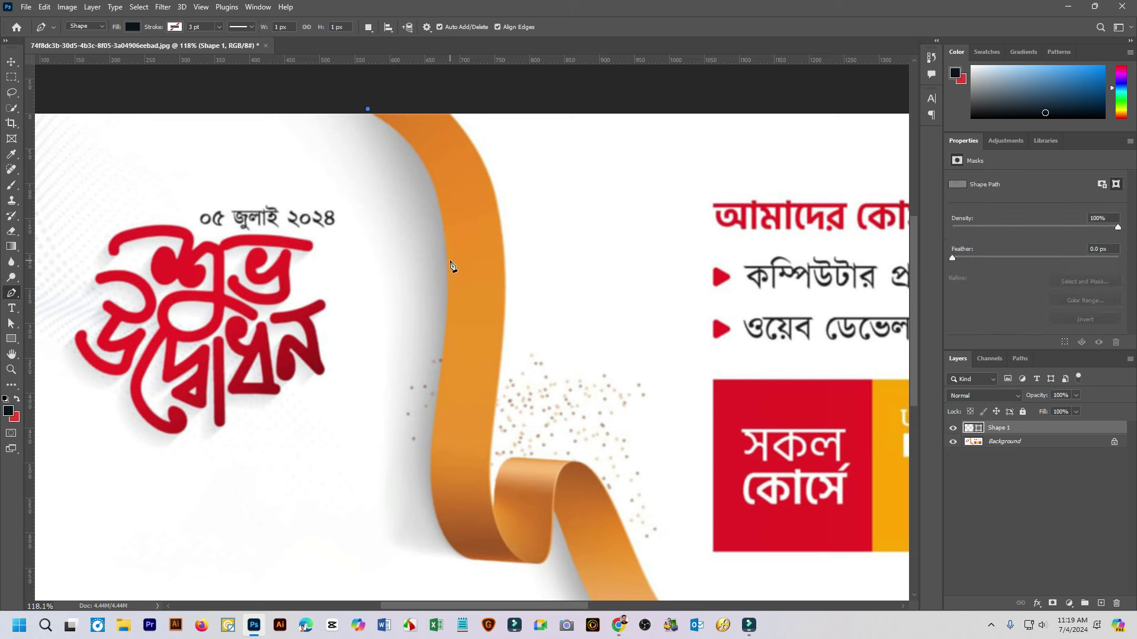
{"action": "left_click_drag", "start_coordinate": [445, 261], "coordinate": [440, 373]}
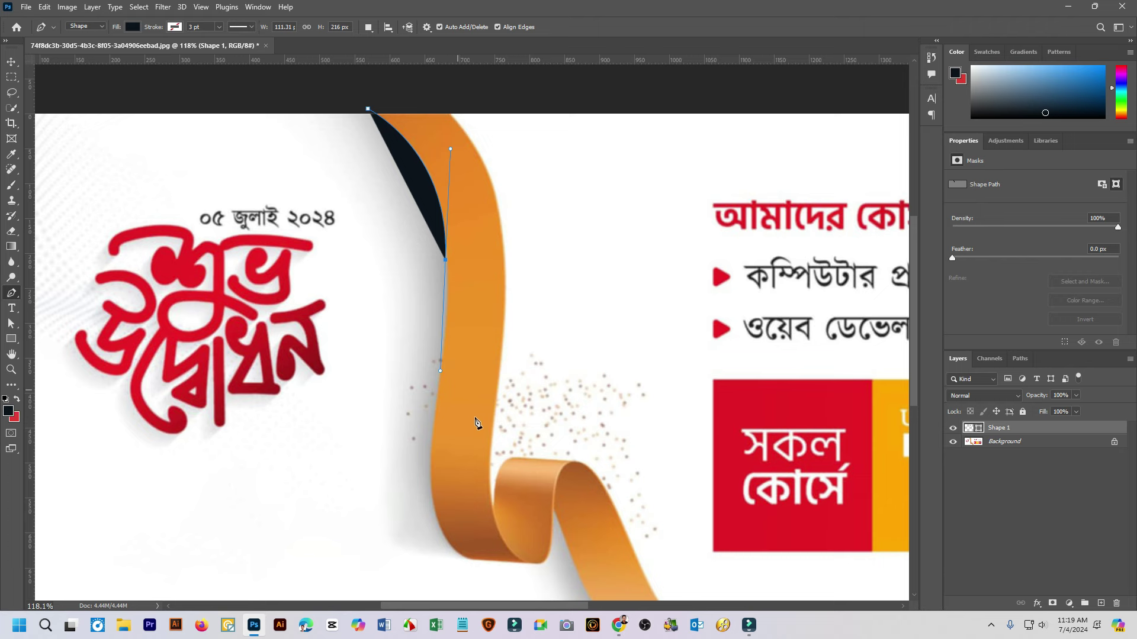
{"action": "left_click_drag", "start_coordinate": [472, 445], "coordinate": [444, 358]}
{"action": "scroll", "coordinate": [452, 470], "scroll_direction": "up", "scroll_amount": 3}
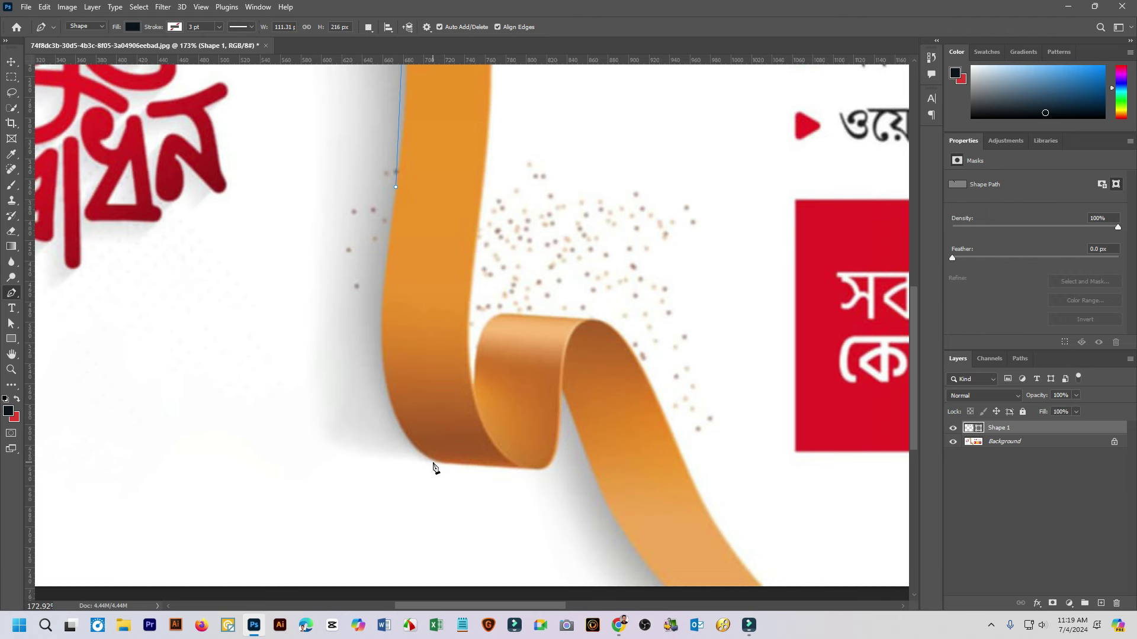
{"action": "left_click_drag", "start_coordinate": [433, 462], "coordinate": [534, 490]}
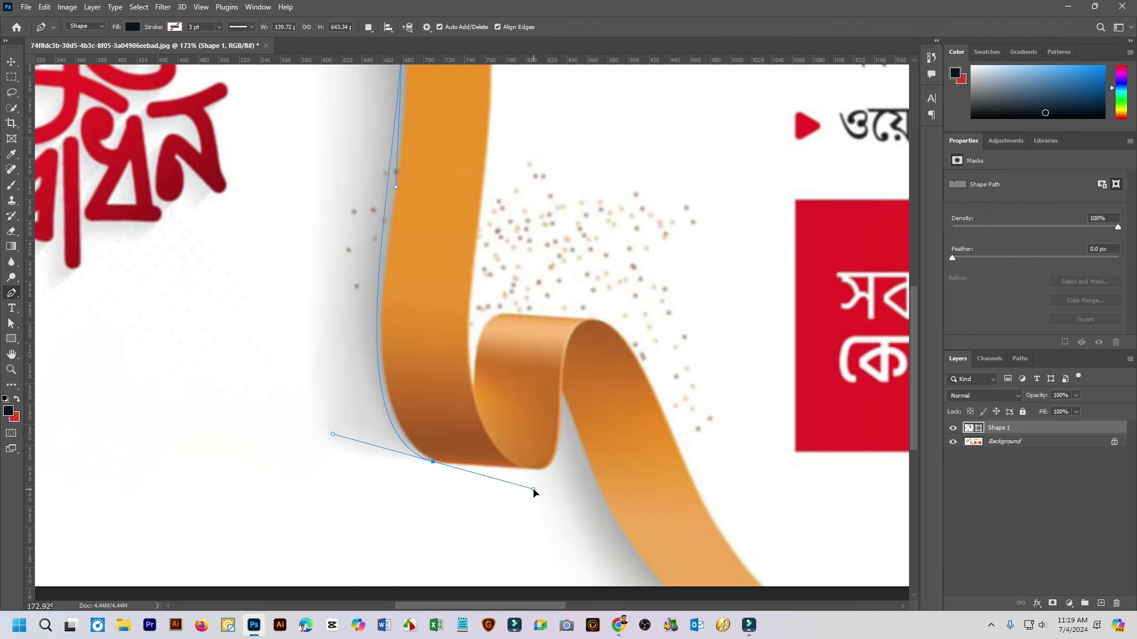
{"action": "scroll", "coordinate": [462, 396], "scroll_direction": "up", "scroll_amount": 2}
Undo the misplaced anchor and add points further down the ribbon's left edge
{"action": "key", "text": "ctrl+z"}
{"action": "scroll", "coordinate": [408, 287], "scroll_direction": "up", "scroll_amount": 2}
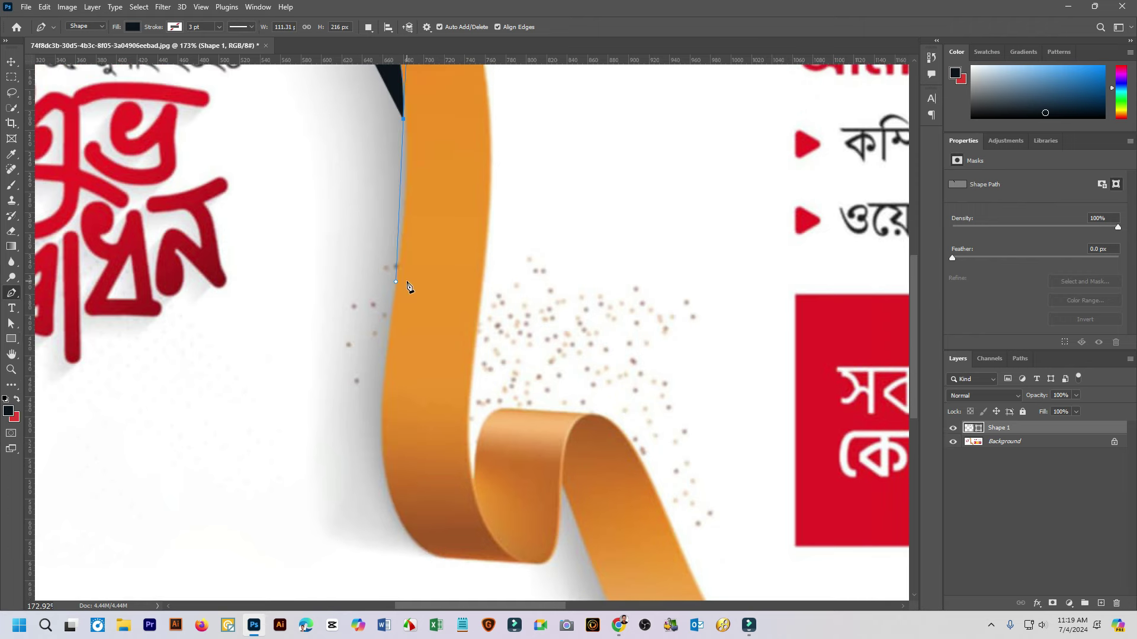
{"action": "scroll", "coordinate": [409, 286], "scroll_direction": "down", "scroll_amount": 2}
{"action": "scroll", "coordinate": [411, 343], "scroll_direction": "down", "scroll_amount": 2}
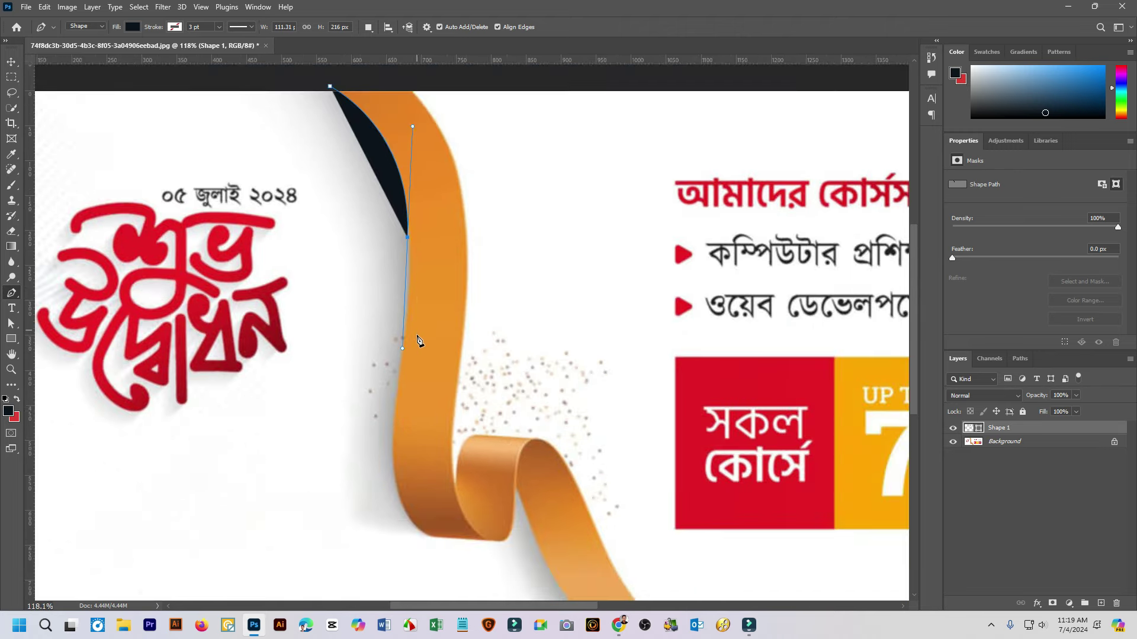
{"action": "left_click_drag", "start_coordinate": [392, 460], "coordinate": [399, 508]}
{"action": "left_click", "coordinate": [401, 508]}
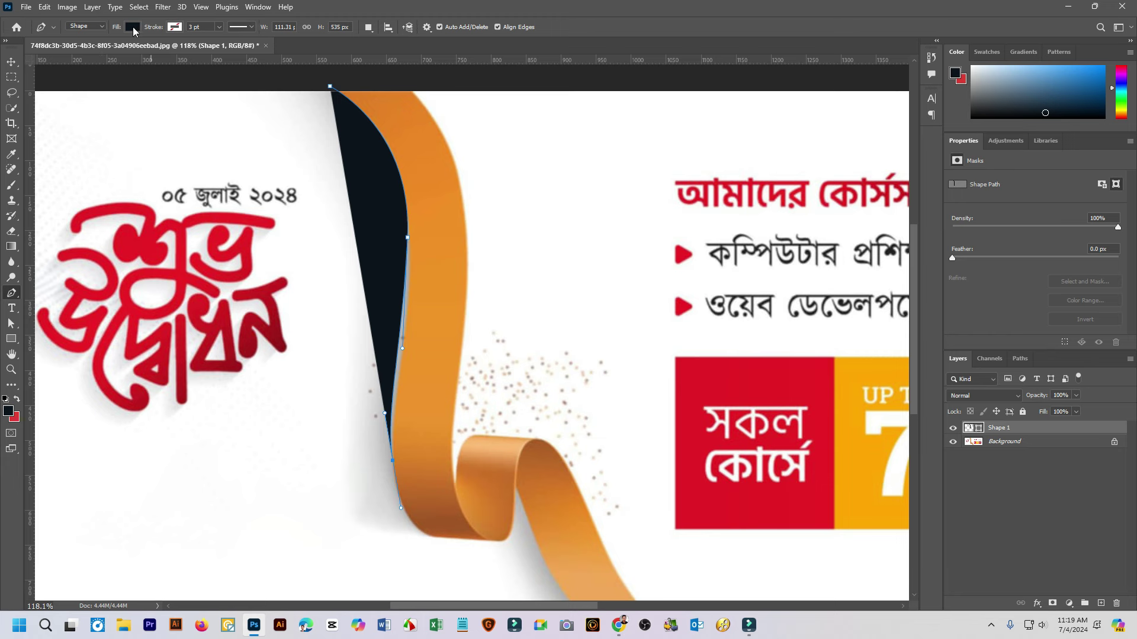
Set Shape 1 to no fill so the ribbon shows through
{"action": "left_click", "coordinate": [136, 27]}
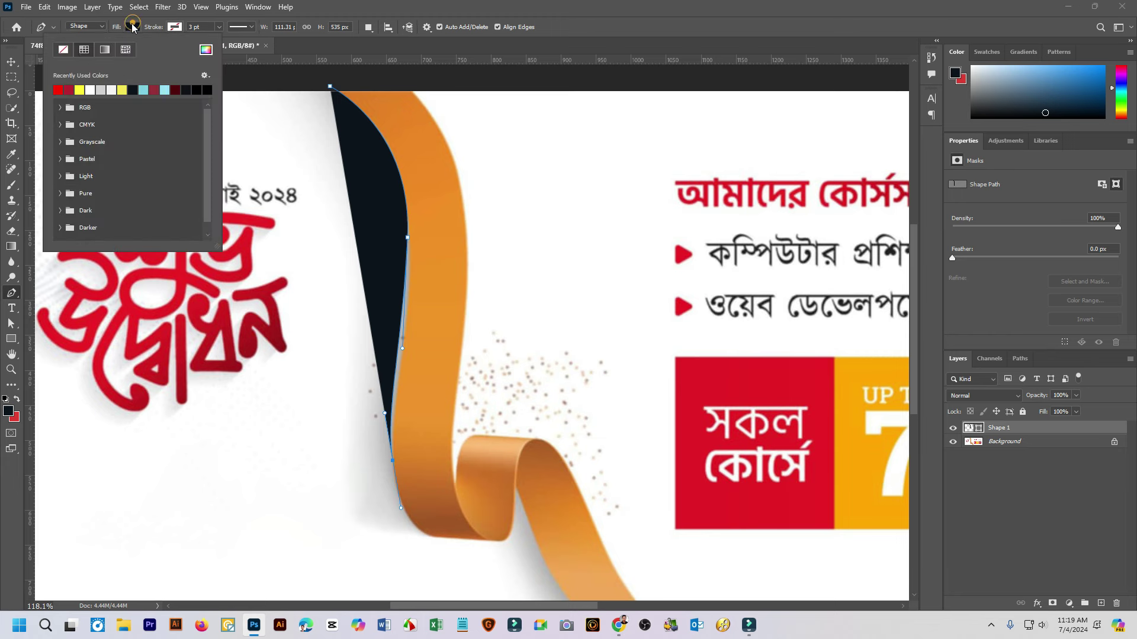
{"action": "left_click", "coordinate": [64, 49]}
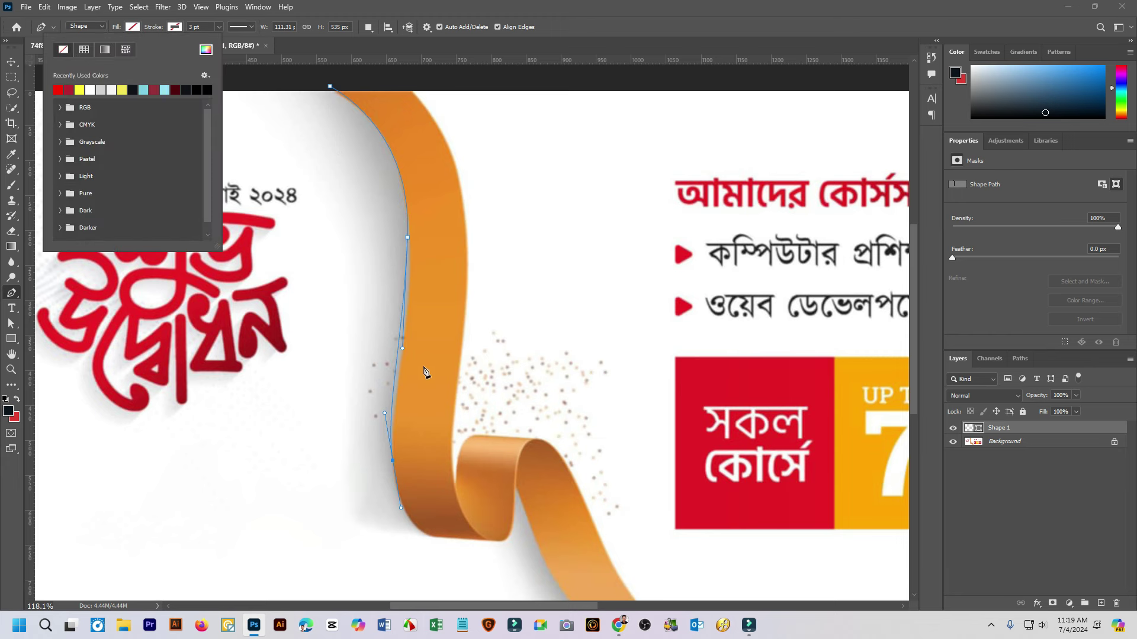
{"action": "scroll", "coordinate": [427, 373], "scroll_direction": "down", "scroll_amount": 2}
{"action": "scroll", "coordinate": [452, 501], "scroll_direction": "up", "scroll_amount": 4}
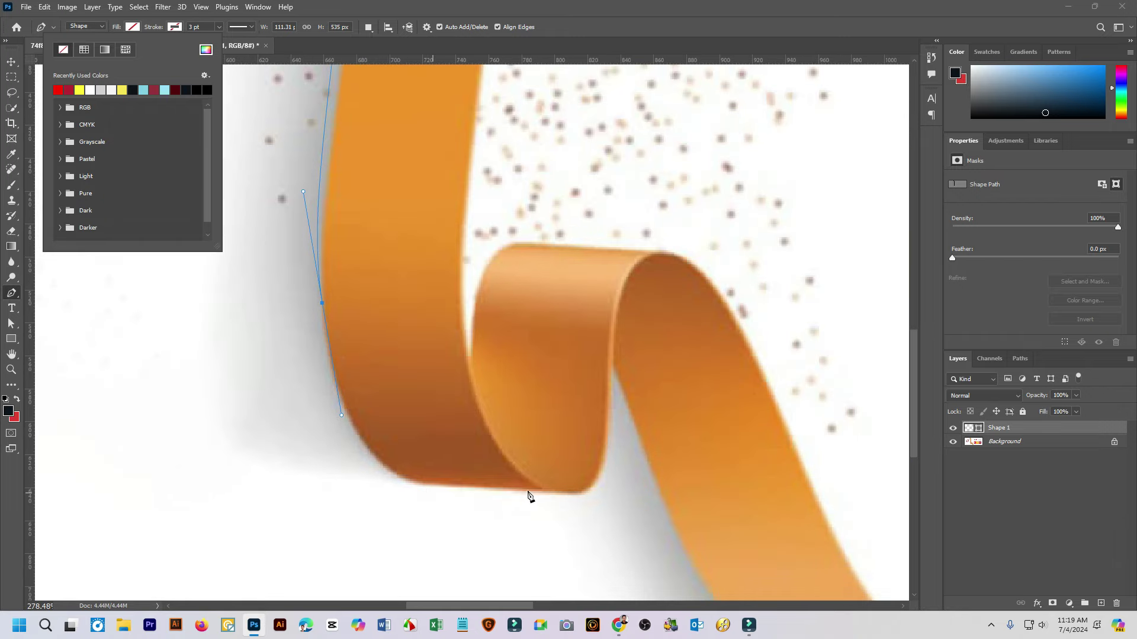
{"action": "left_click", "coordinate": [427, 491]}
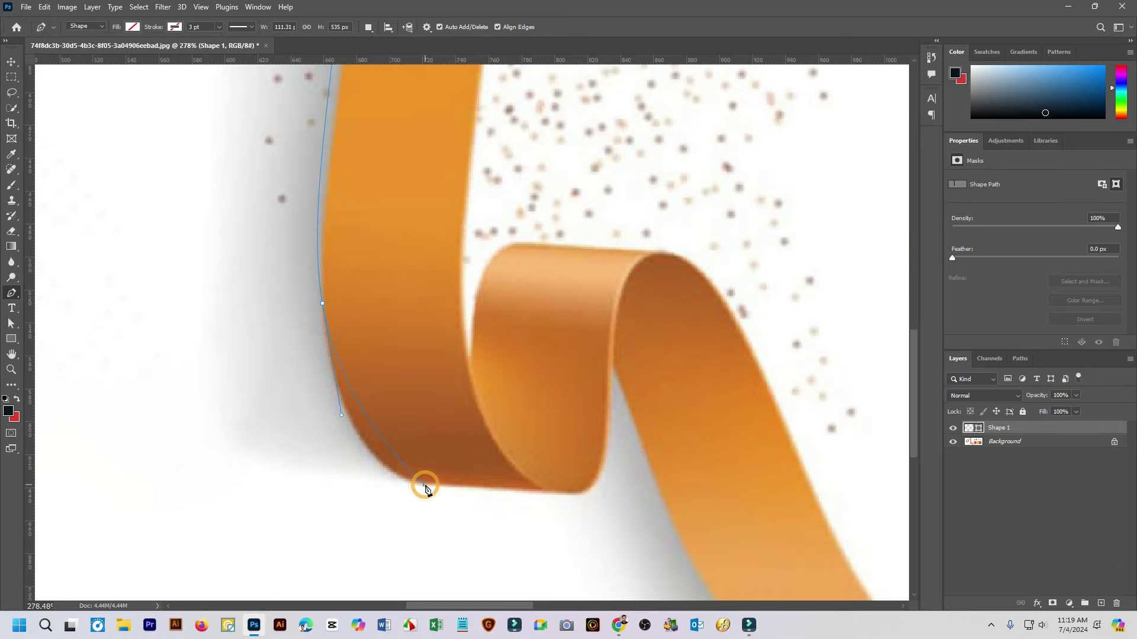
Add curved points under the bottom fold and along the ribbon's left edge
{"action": "left_click_drag", "start_coordinate": [425, 485], "coordinate": [492, 504]}
{"action": "left_click", "coordinate": [555, 492]}
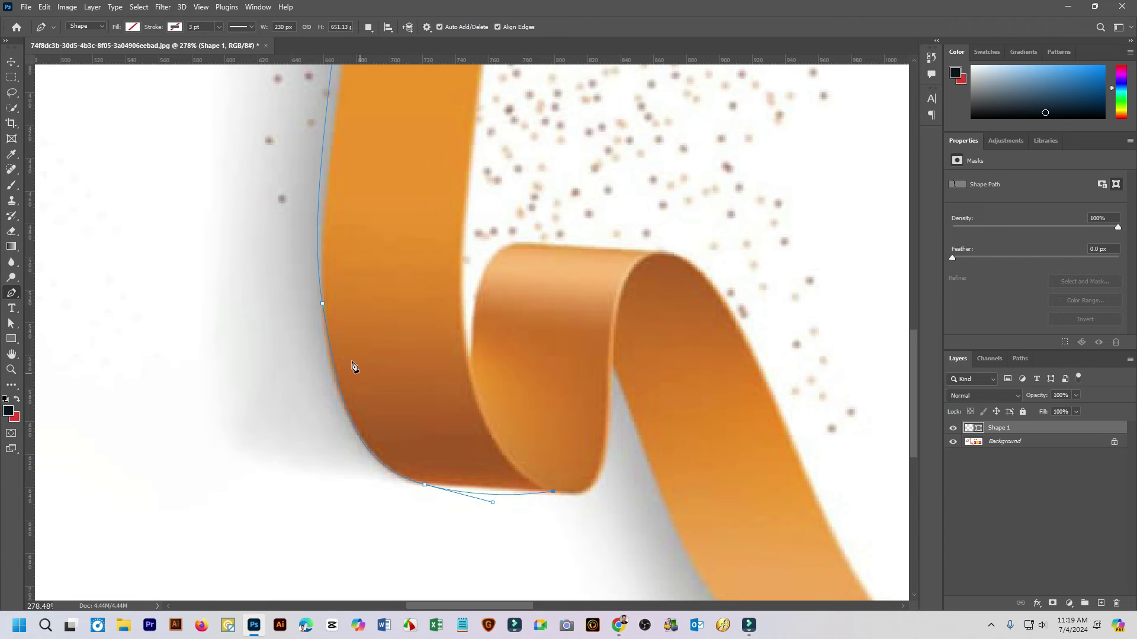
{"action": "scroll", "coordinate": [383, 158], "scroll_direction": "up", "scroll_amount": 5}
{"action": "scroll", "coordinate": [531, 311], "scroll_direction": "up", "scroll_amount": 1}
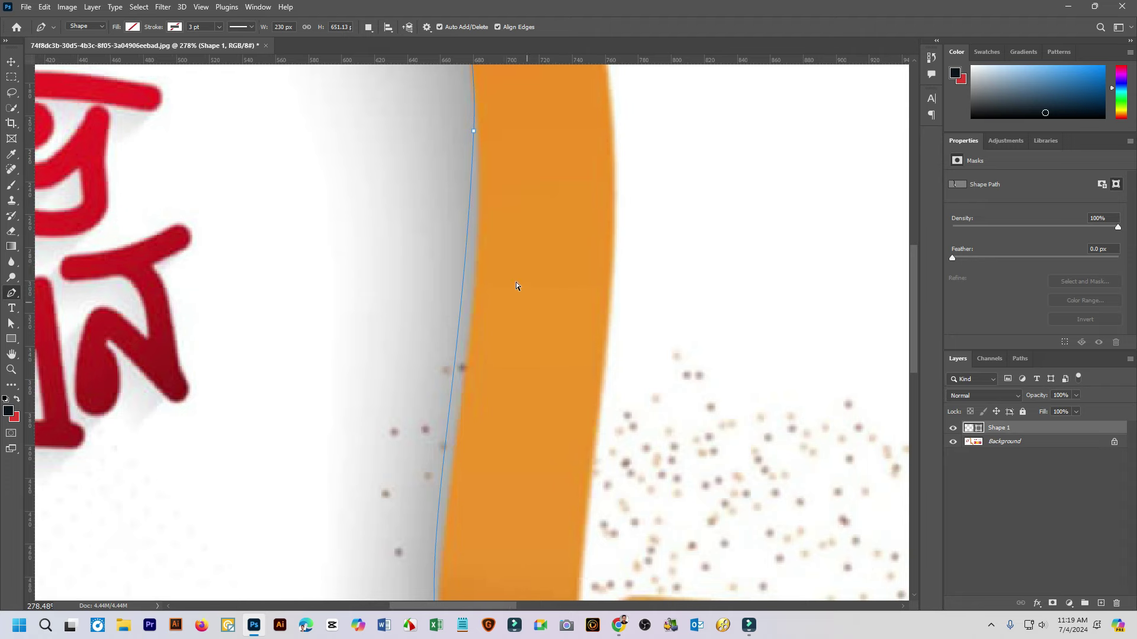
{"action": "scroll", "coordinate": [516, 285], "scroll_direction": "down", "scroll_amount": 2}
{"action": "left_click", "coordinate": [486, 173]}
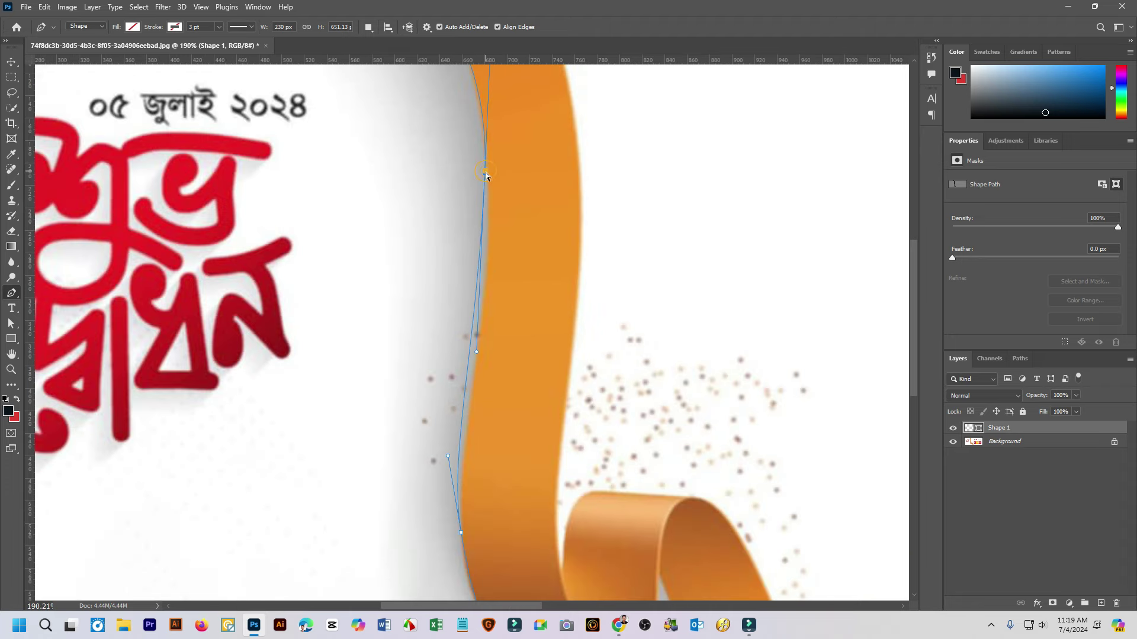
{"action": "left_click_drag", "start_coordinate": [486, 173], "coordinate": [496, 290]}
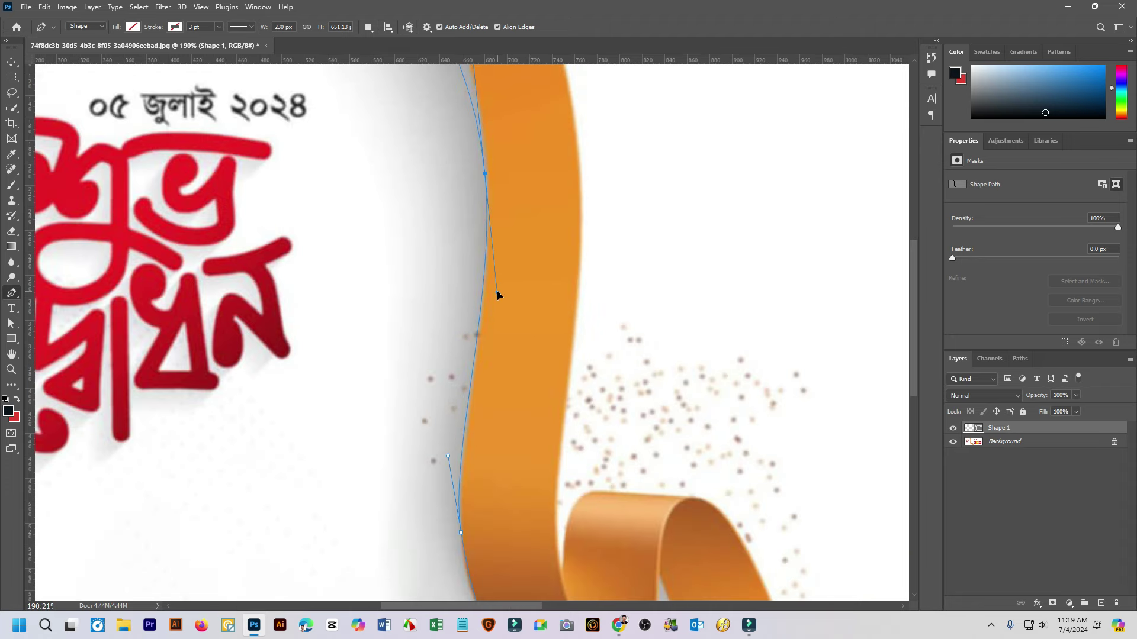
{"action": "scroll", "coordinate": [530, 183], "scroll_direction": "up", "scroll_amount": 3}
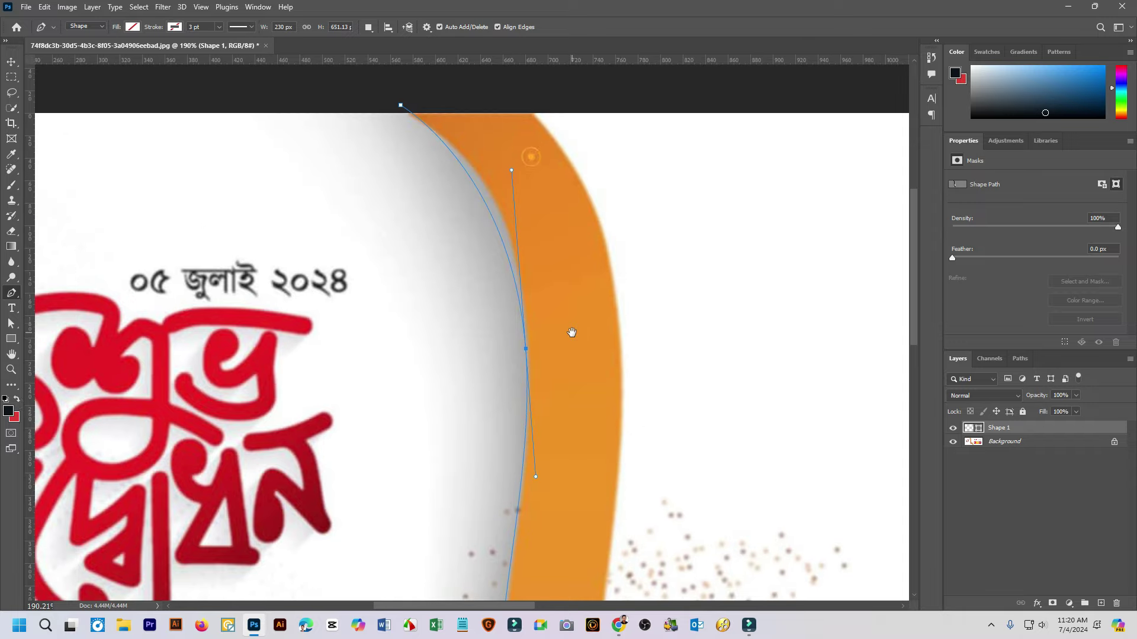
Adjust the top anchor and upper curves to match the ribbon's upper corner and edge
{"action": "key", "text": "Escape"}
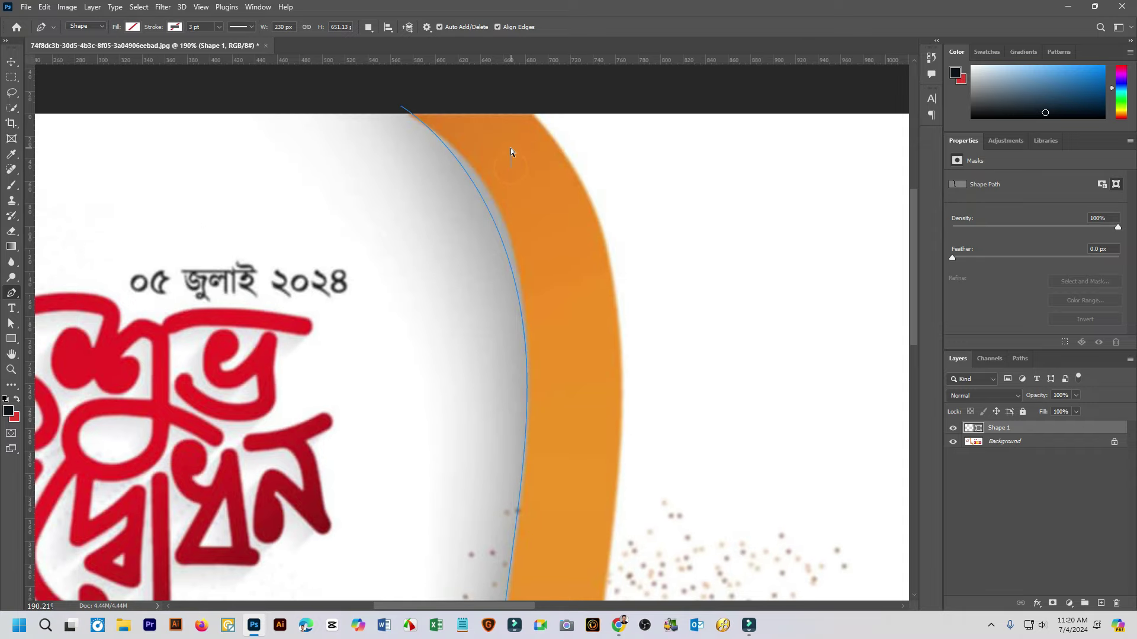
{"action": "key", "text": "Escape"}
{"action": "left_click", "coordinate": [452, 253]}
{"action": "mouse_move", "coordinate": [512, 172]}
{"action": "left_mouse_down"}
{"action": "mouse_move", "coordinate": [517, 123]}
{"action": "mouse_move", "coordinate": [518, 144]}
{"action": "left_mouse_up"}
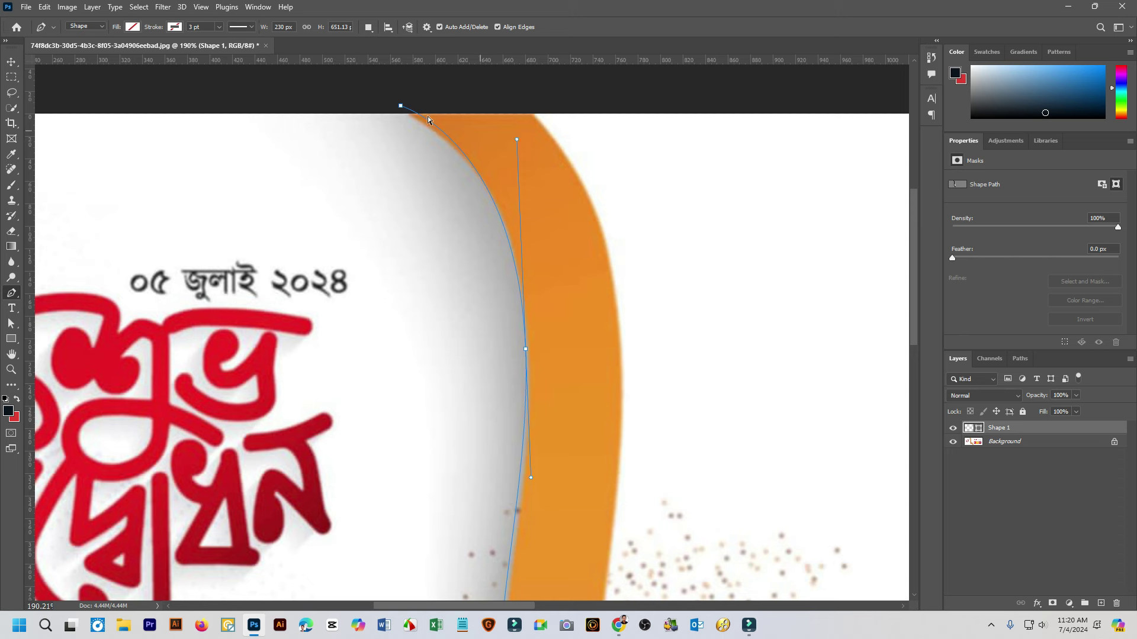
{"action": "left_click_drag", "start_coordinate": [400, 106], "coordinate": [377, 94]}
{"action": "left_click_drag", "start_coordinate": [517, 139], "coordinate": [529, 153]}
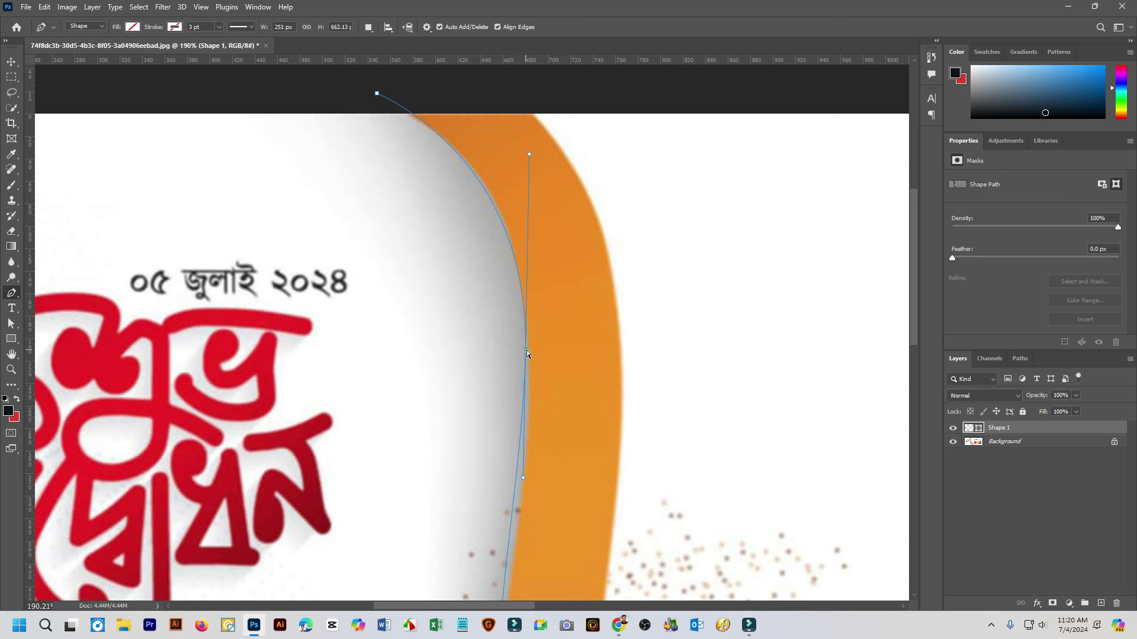
{"action": "left_click_drag", "start_coordinate": [524, 351], "coordinate": [530, 371]}
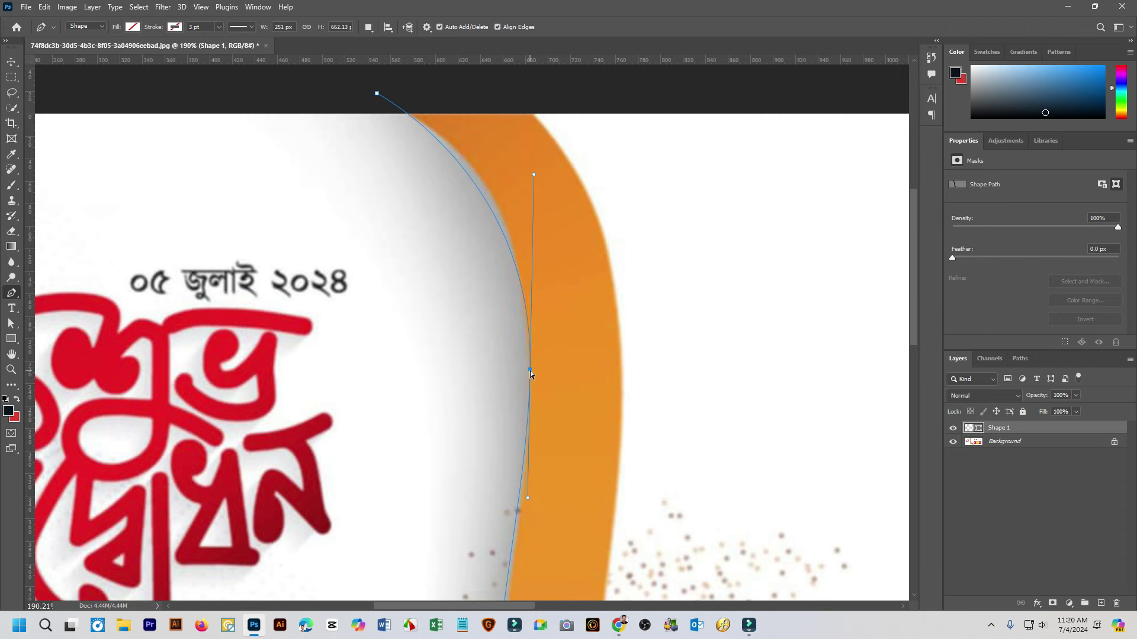
{"action": "left_click_drag", "start_coordinate": [534, 176], "coordinate": [537, 156]}
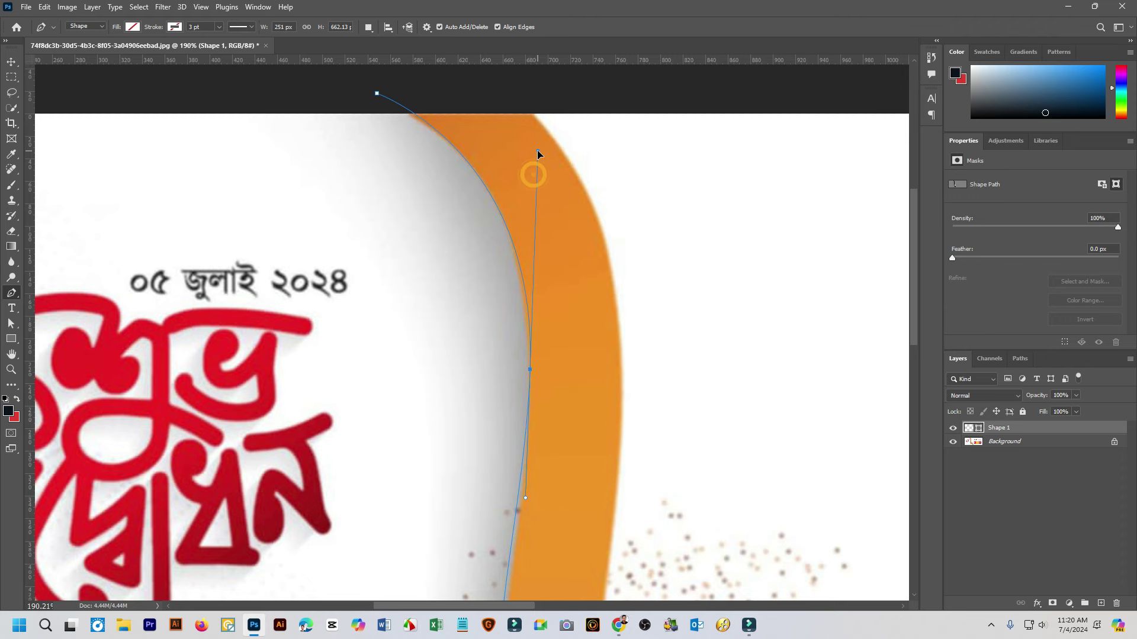
Reposition the middle and bottom anchors onto the ribbon's lower curve and fold corner
{"action": "scroll", "coordinate": [573, 256], "scroll_direction": "down", "scroll_amount": 2}
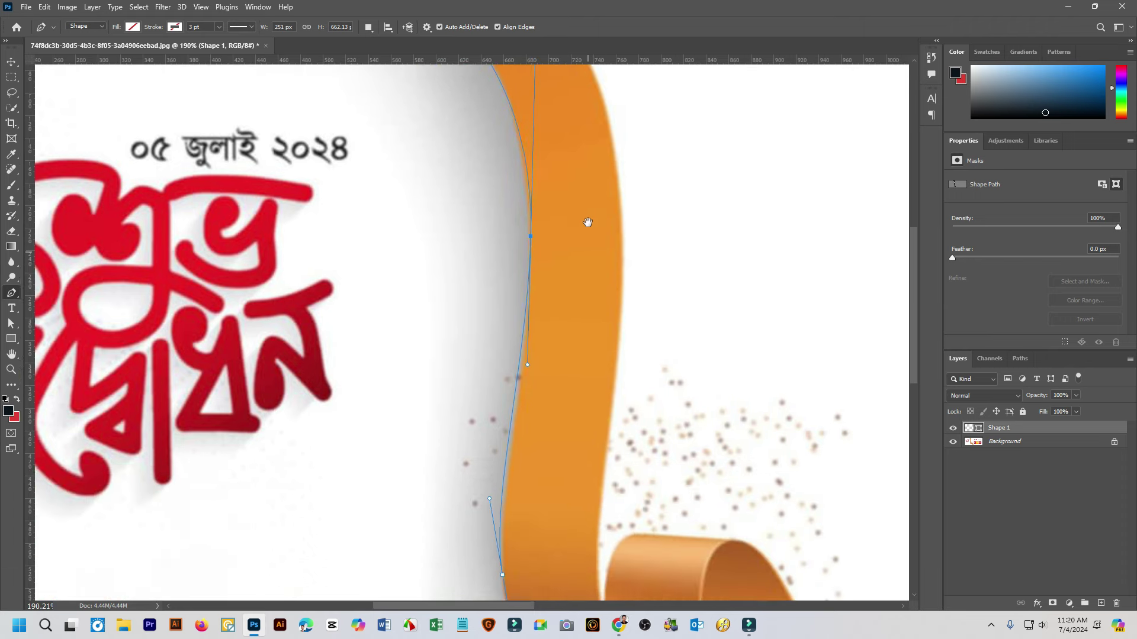
{"action": "scroll", "coordinate": [589, 224], "scroll_direction": "down", "scroll_amount": 4}
{"action": "scroll", "coordinate": [566, 424], "scroll_direction": "down", "scroll_amount": 1}
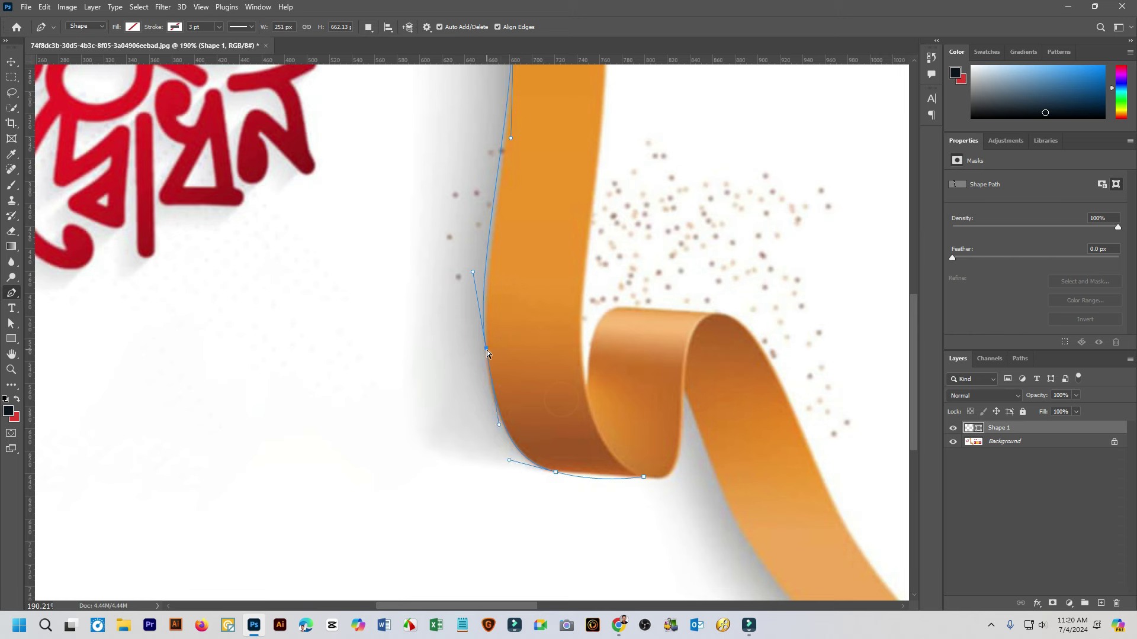
{"action": "left_click_drag", "start_coordinate": [487, 350], "coordinate": [487, 366]}
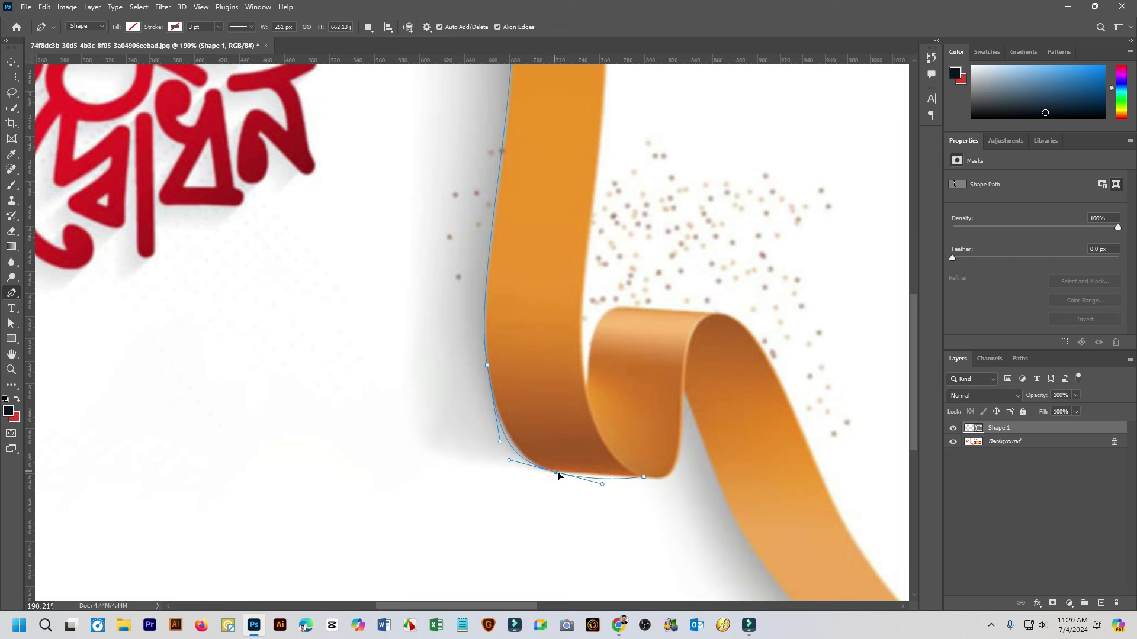
{"action": "left_click_drag", "start_coordinate": [556, 473], "coordinate": [699, 481]}
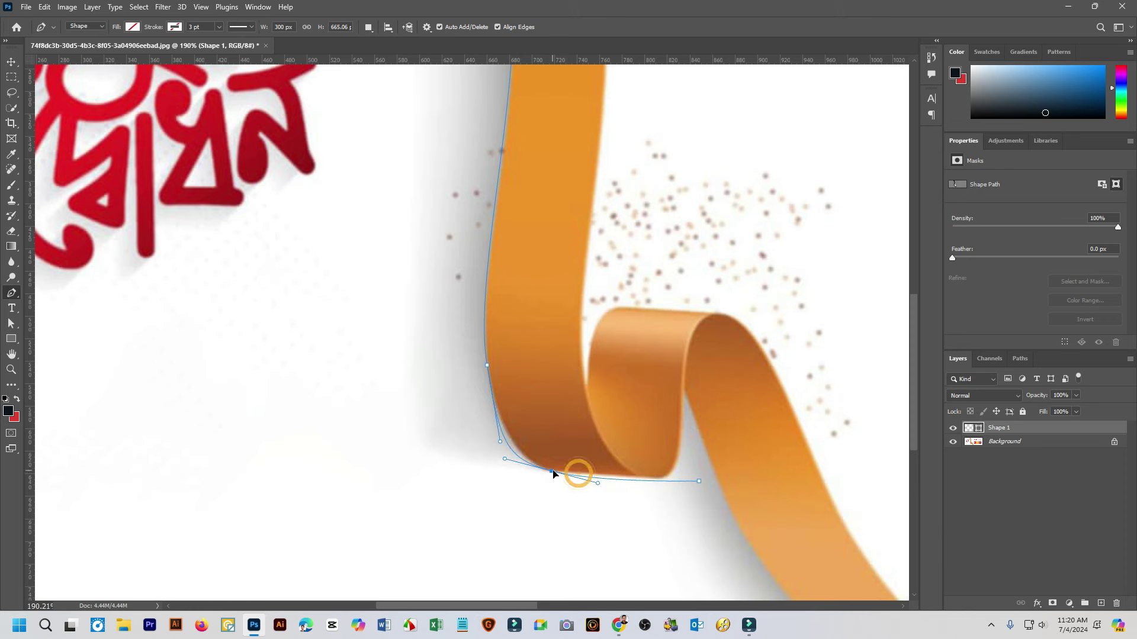
{"action": "mouse_move", "coordinate": [577, 475]}
{"action": "left_mouse_down"}
{"action": "mouse_move", "coordinate": [549, 472]}
{"action": "mouse_move", "coordinate": [564, 476]}
{"action": "left_mouse_up"}
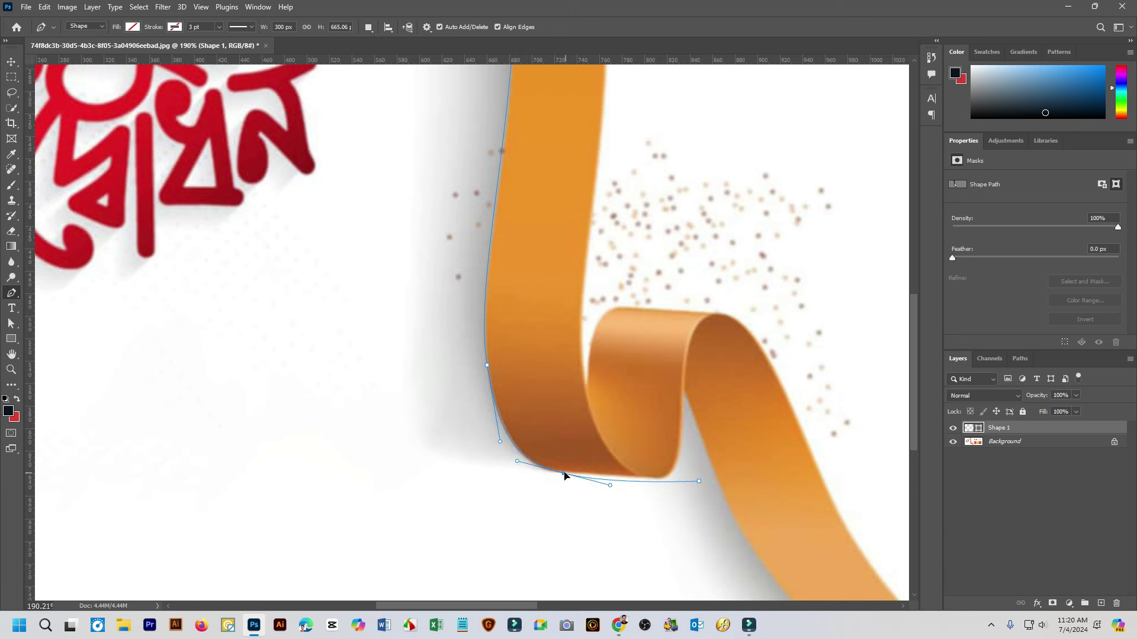
{"action": "left_click_drag", "start_coordinate": [565, 475], "coordinate": [523, 463]}
{"action": "left_click_drag", "start_coordinate": [697, 481], "coordinate": [599, 479]}
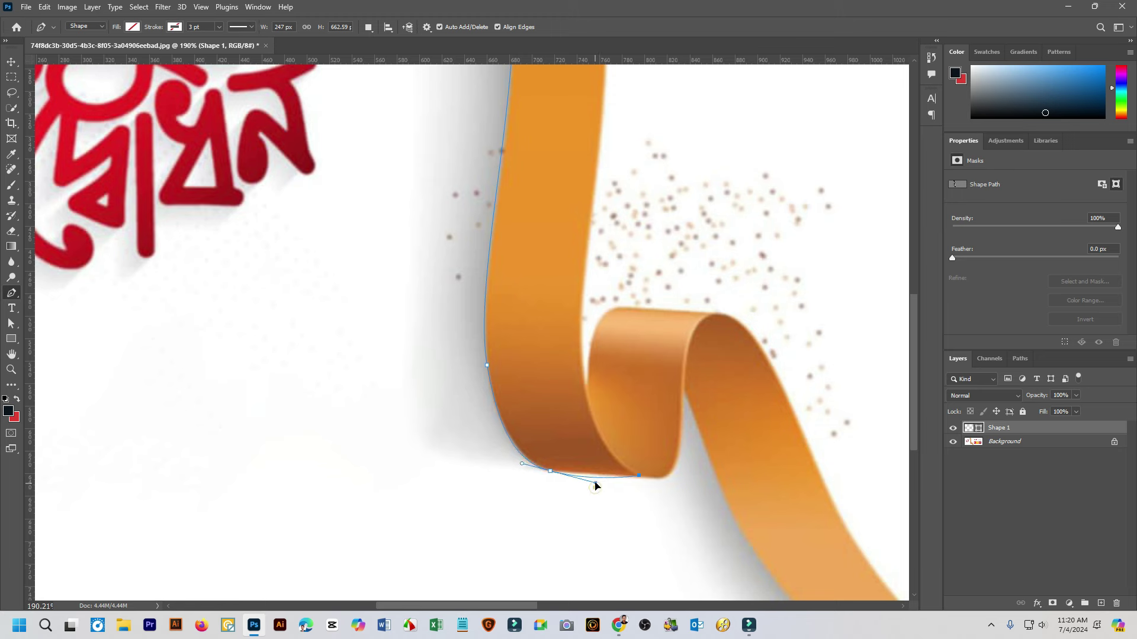
Fine-tune the handles so the path hugs the ribbon's bottom curve under the fold
{"action": "scroll", "coordinate": [579, 482], "scroll_direction": "left", "scroll_amount": 2}
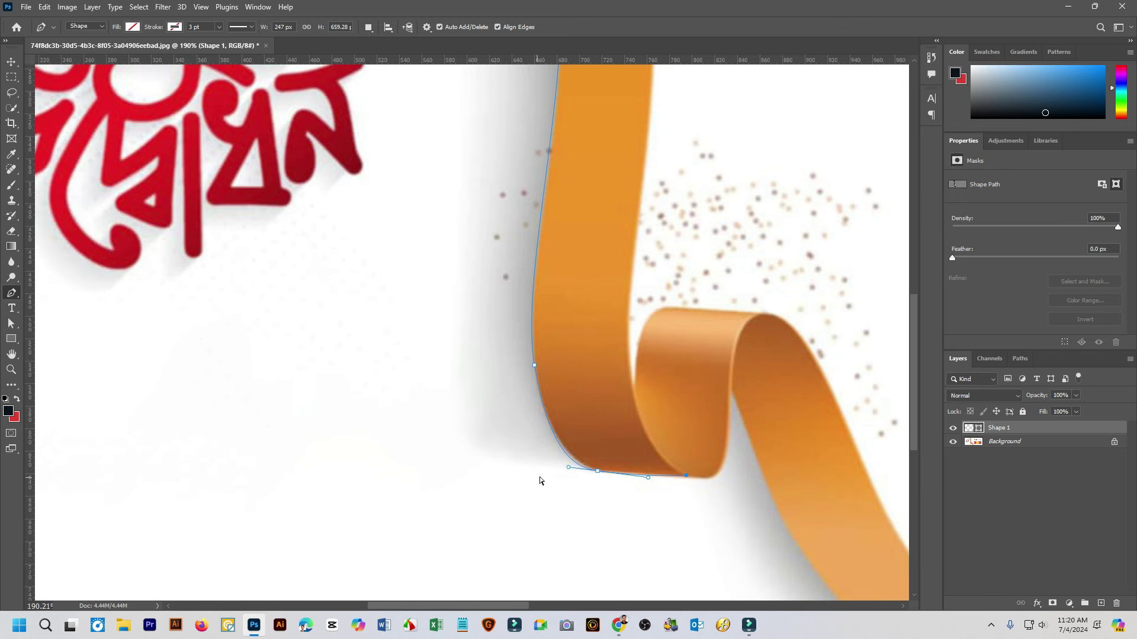
{"action": "scroll", "coordinate": [569, 475], "scroll_direction": "up", "scroll_amount": 3}
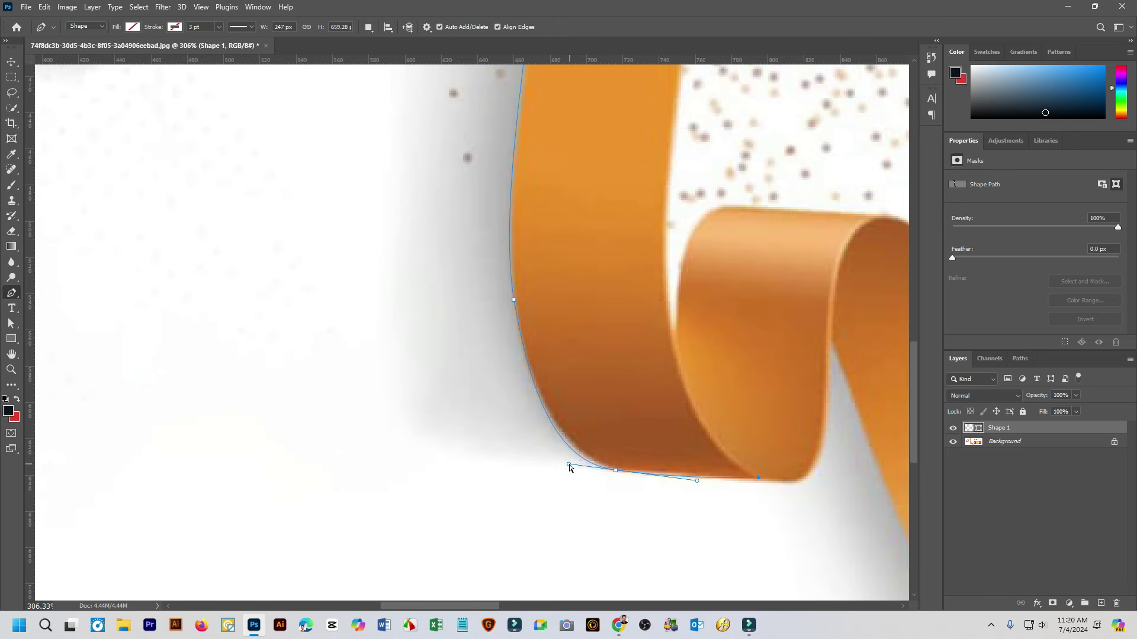
{"action": "left_click_drag", "start_coordinate": [696, 487], "coordinate": [694, 492]}
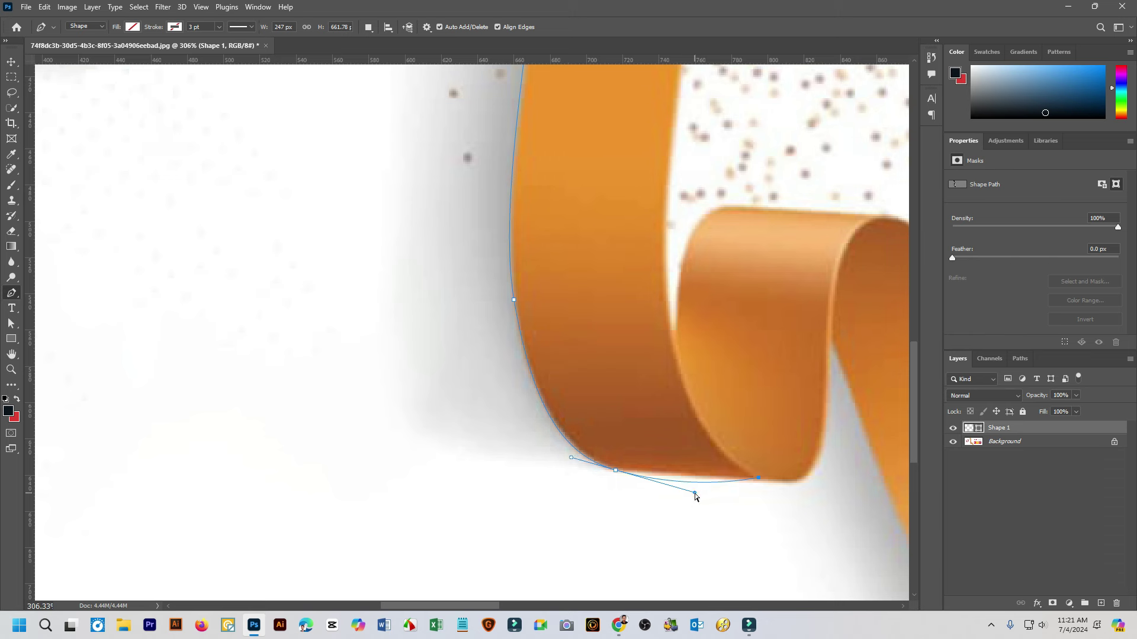
{"action": "left_click_drag", "start_coordinate": [695, 492], "coordinate": [665, 482]}
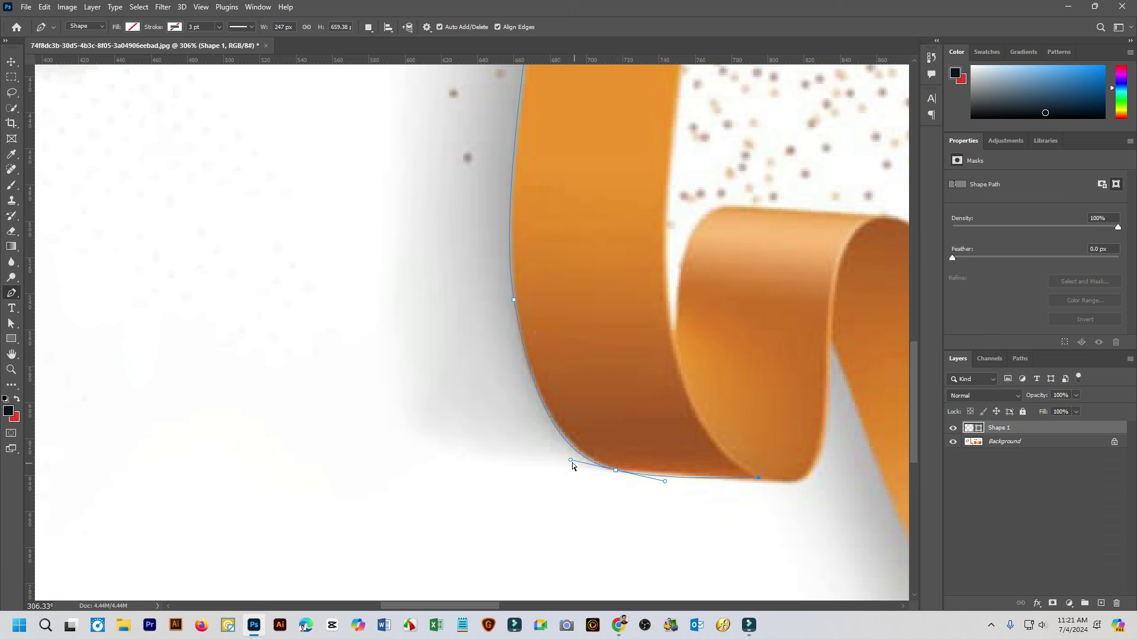
{"action": "left_click_drag", "start_coordinate": [570, 460], "coordinate": [576, 461]}
{"action": "left_click_drag", "start_coordinate": [664, 484], "coordinate": [662, 478]}
{"action": "left_click_drag", "start_coordinate": [726, 428], "coordinate": [616, 500]}
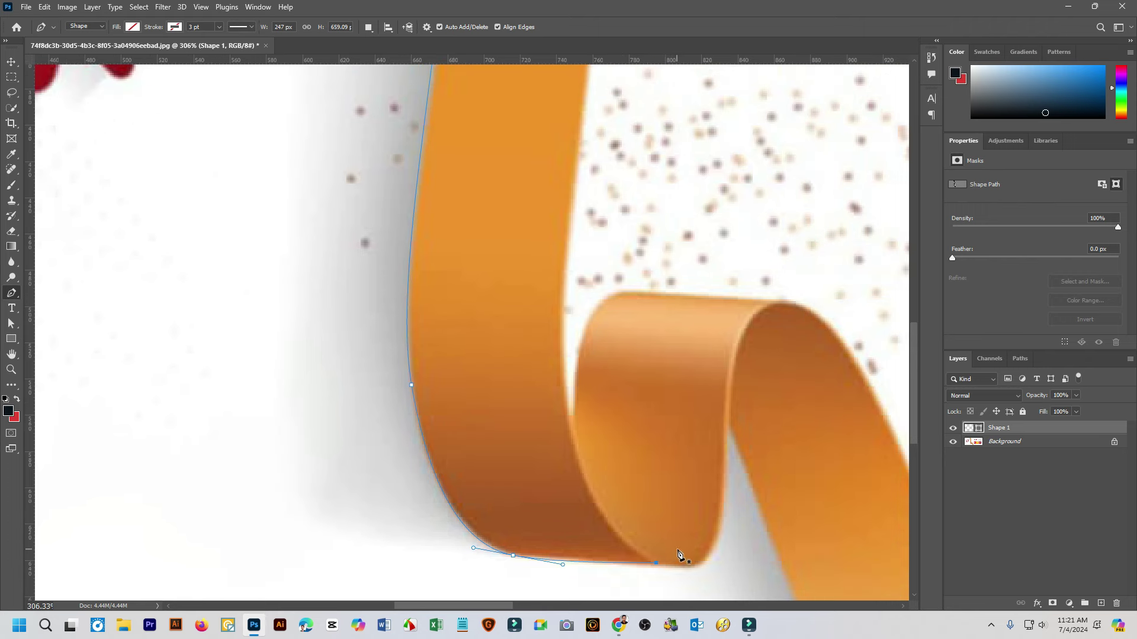
{"action": "scroll", "coordinate": [646, 504], "scroll_direction": "right", "scroll_amount": 1}
{"action": "scroll", "coordinate": [705, 413], "scroll_direction": "down", "scroll_amount": 5, "text": "alt"}
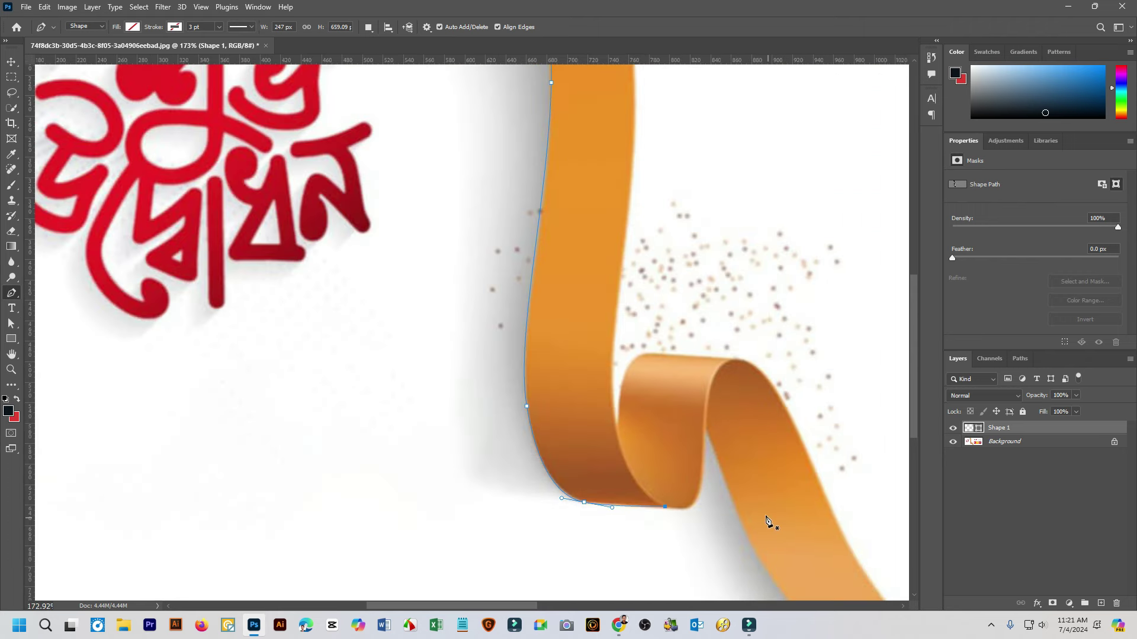
Add curved points running up the ribbon's inner right edge
{"action": "scroll", "coordinate": [719, 428], "scroll_direction": "right", "scroll_amount": 2}
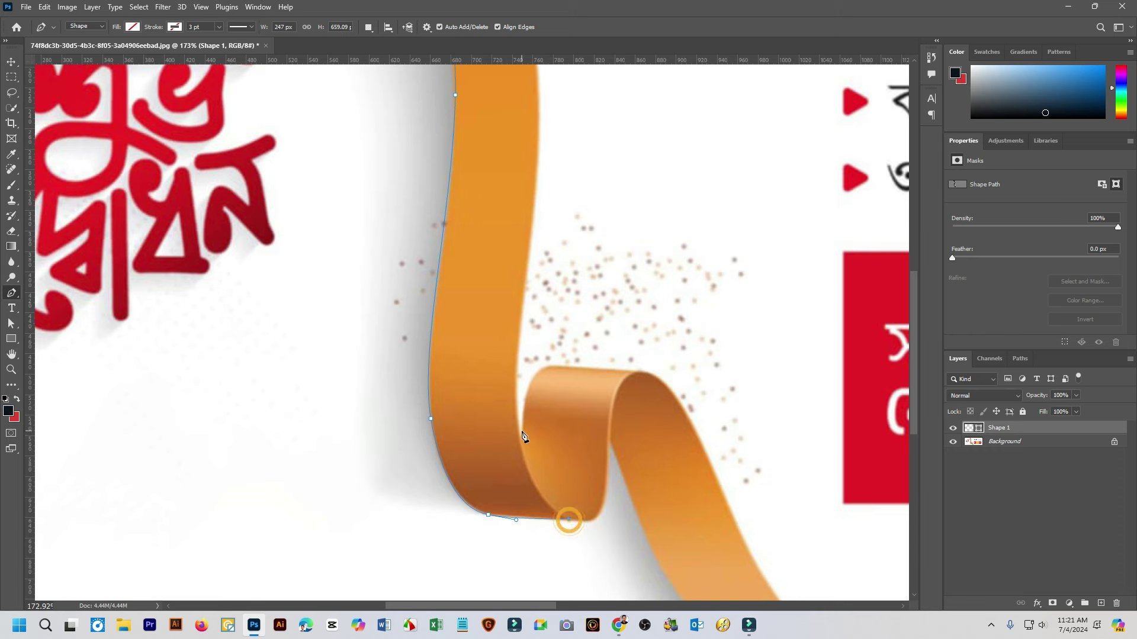
{"action": "left_click_drag", "start_coordinate": [519, 425], "coordinate": [519, 354]}
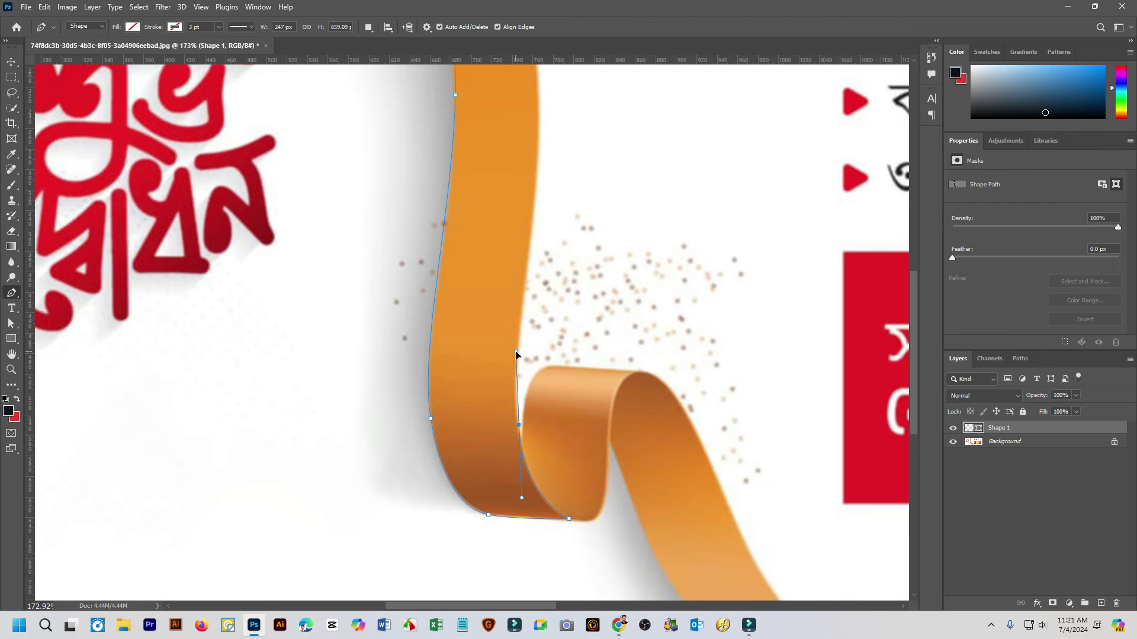
{"action": "scroll", "coordinate": [529, 338], "scroll_direction": "down", "scroll_amount": 2}
{"action": "scroll", "coordinate": [494, 405], "scroll_direction": "up", "scroll_amount": 1}
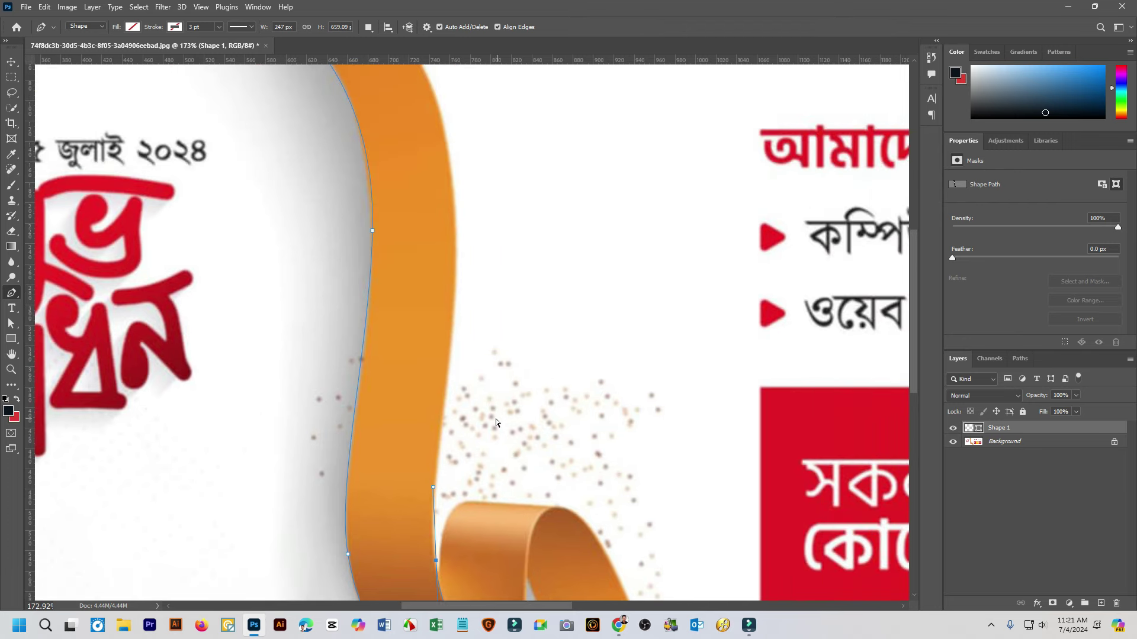
{"action": "scroll", "coordinate": [494, 405], "scroll_direction": "down", "scroll_amount": 1}
{"action": "scroll", "coordinate": [494, 405], "scroll_direction": "down", "scroll_amount": 3}
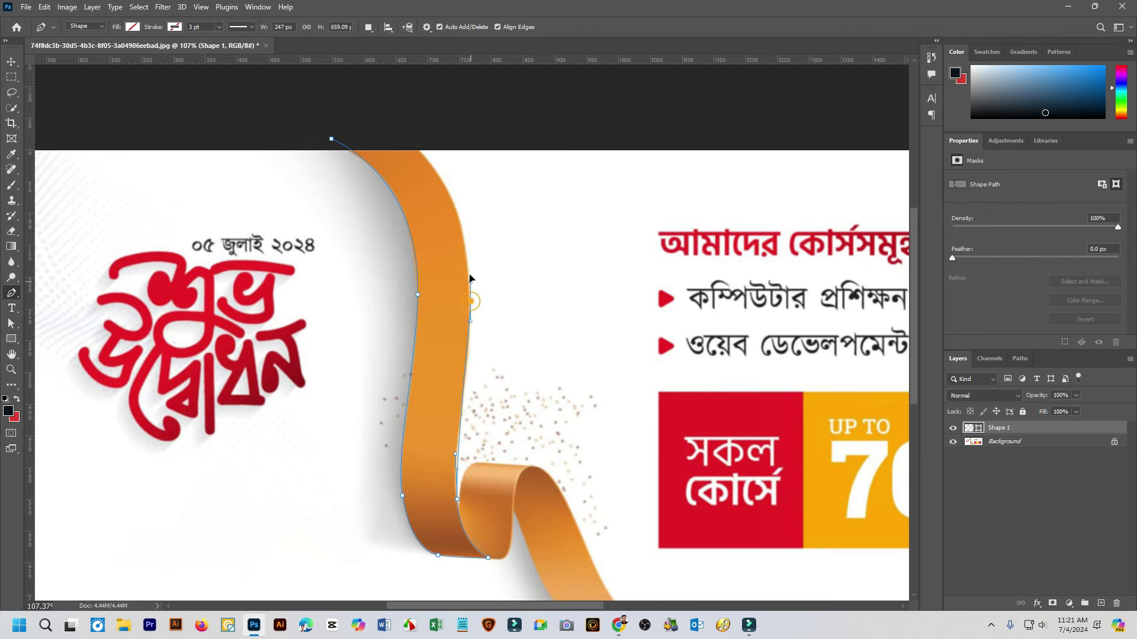
{"action": "scroll", "coordinate": [484, 324], "scroll_direction": "up", "scroll_amount": 3}
{"action": "scroll", "coordinate": [474, 344], "scroll_direction": "up", "scroll_amount": 2}
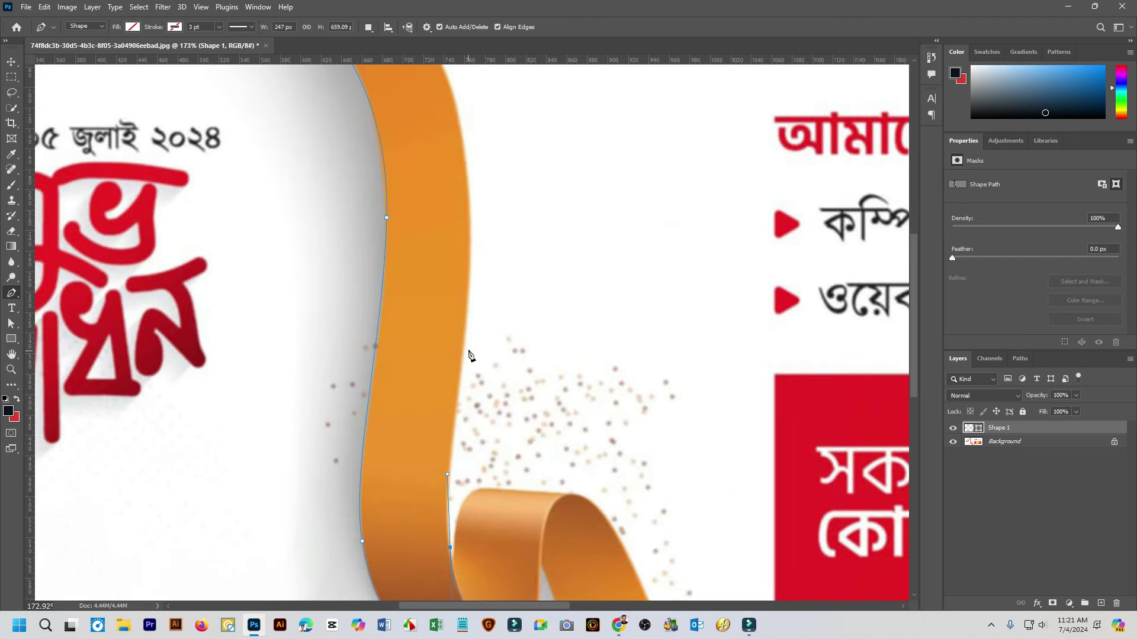
{"action": "left_click_drag", "start_coordinate": [462, 360], "coordinate": [470, 292]}
{"action": "scroll", "coordinate": [472, 296], "scroll_direction": "down", "scroll_amount": 5}
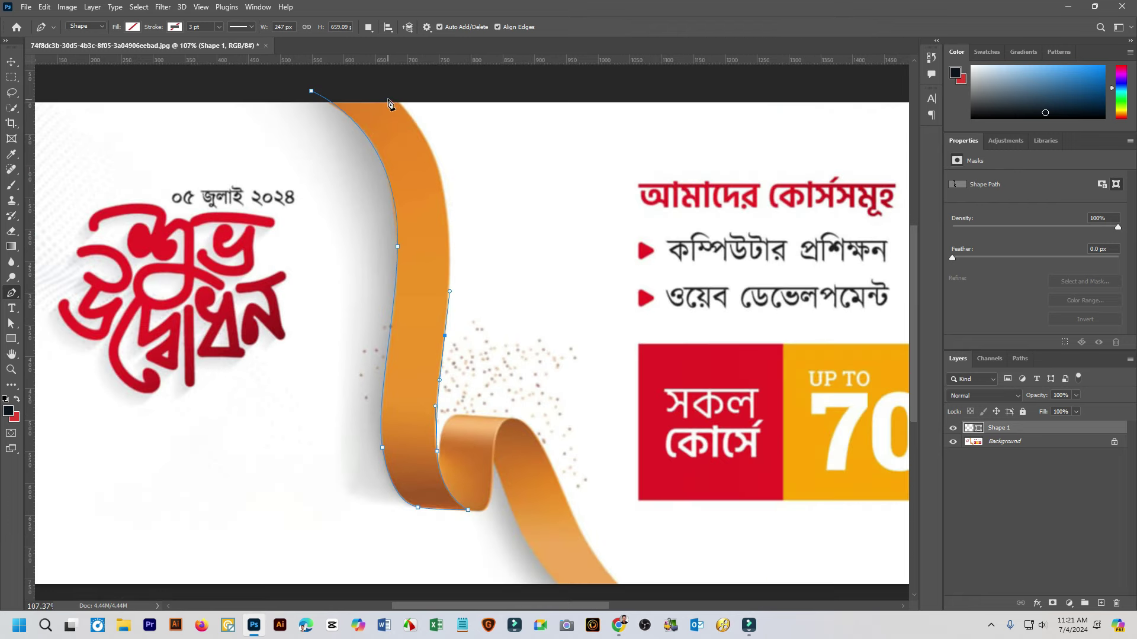
Curve the path to the ribbon's top right corner and close it at the starting anchor
{"action": "left_click_drag", "start_coordinate": [388, 94], "coordinate": [428, 114]}
{"action": "left_click_drag", "start_coordinate": [427, 115], "coordinate": [469, 156]}
{"action": "left_click_drag", "start_coordinate": [396, 151], "coordinate": [480, 206]}
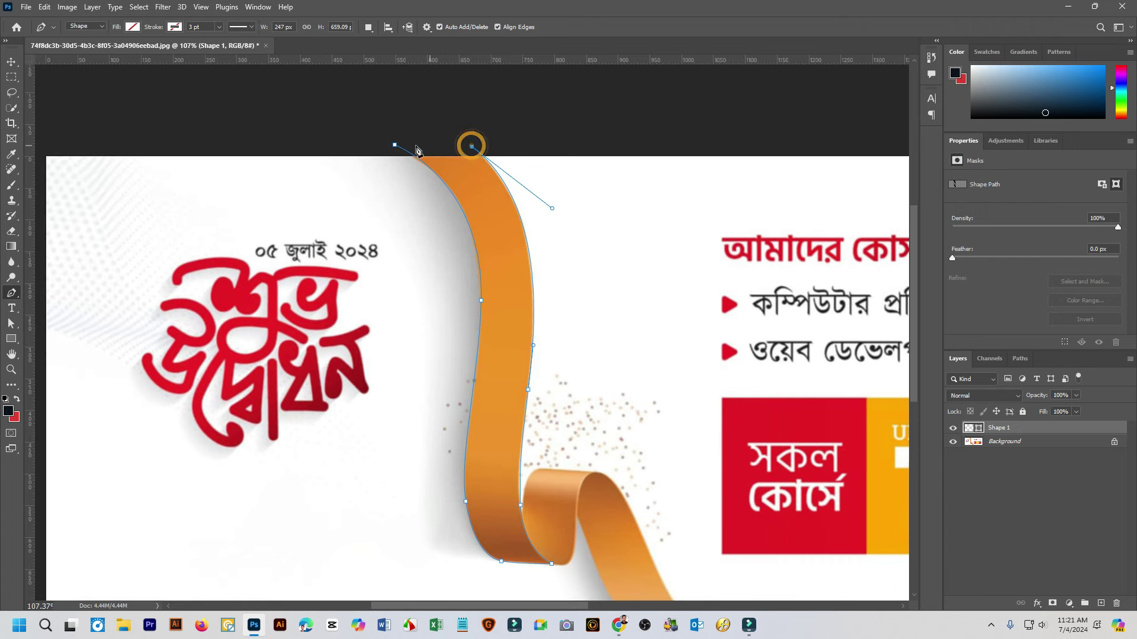
{"action": "left_click", "coordinate": [394, 145]}
Pan and zoom around the closed Shape 1 outline, including the lower curl
{"action": "left_click_drag", "start_coordinate": [595, 274], "coordinate": [517, 147]}
{"action": "scroll", "coordinate": [517, 146], "scroll_direction": "down", "scroll_amount": 1}
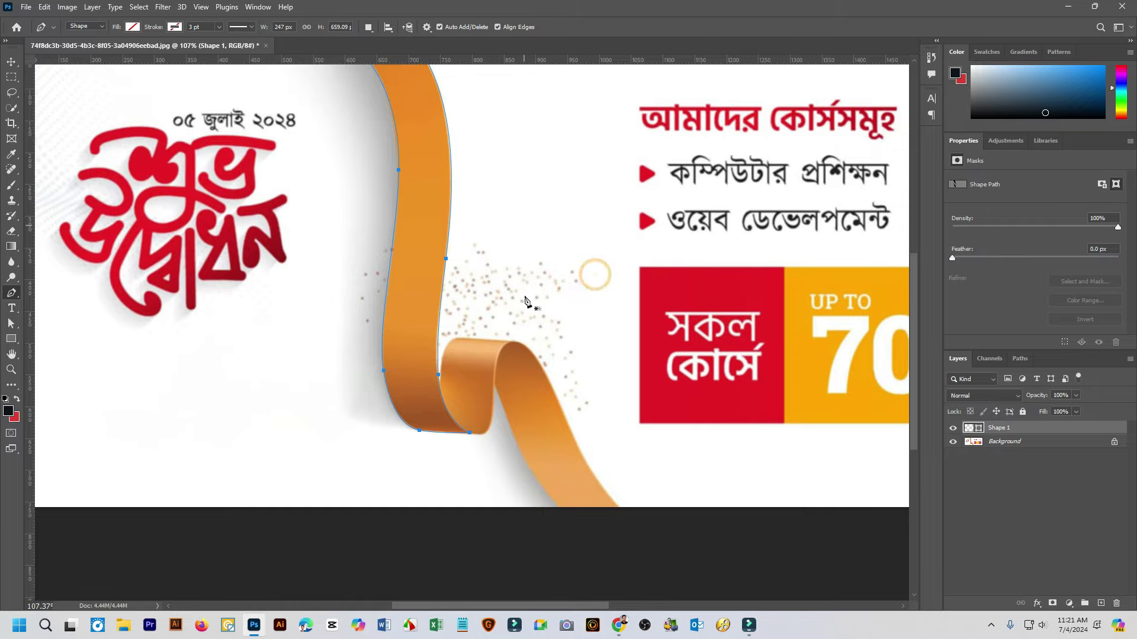
{"action": "scroll", "coordinate": [503, 414], "scroll_direction": "up", "scroll_amount": 3}
{"action": "scroll", "coordinate": [561, 439], "scroll_direction": "up", "scroll_amount": 2}
{"action": "scroll", "coordinate": [437, 363], "scroll_direction": "up", "scroll_amount": 1}
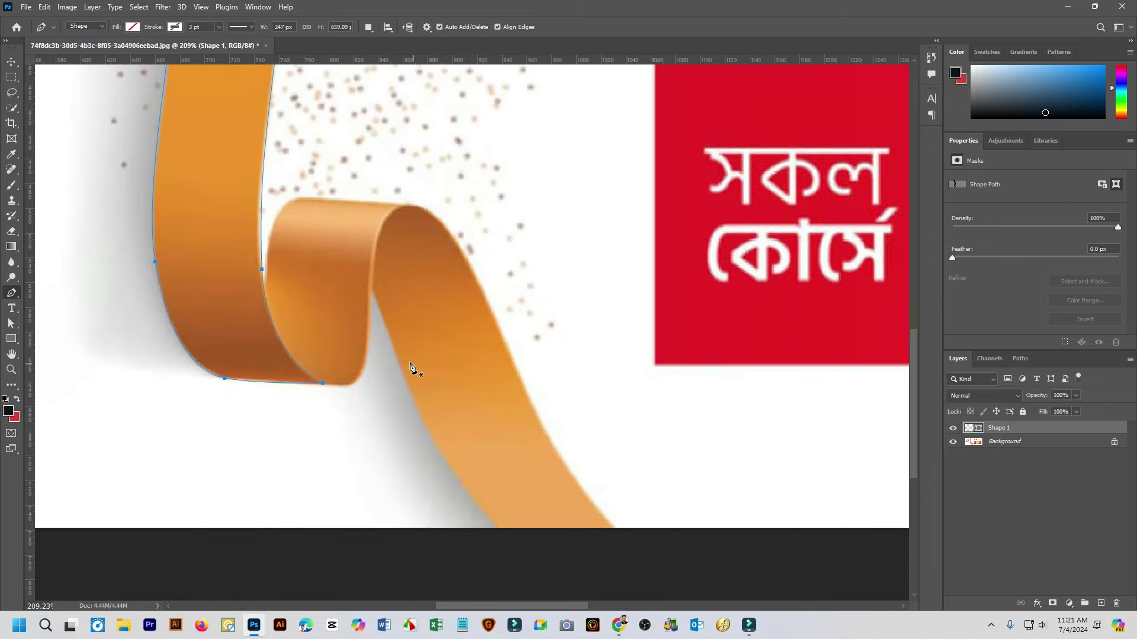
{"action": "scroll", "coordinate": [410, 367], "scroll_direction": "down", "scroll_amount": 3}
{"action": "scroll", "coordinate": [448, 370], "scroll_direction": "down", "scroll_amount": 2}
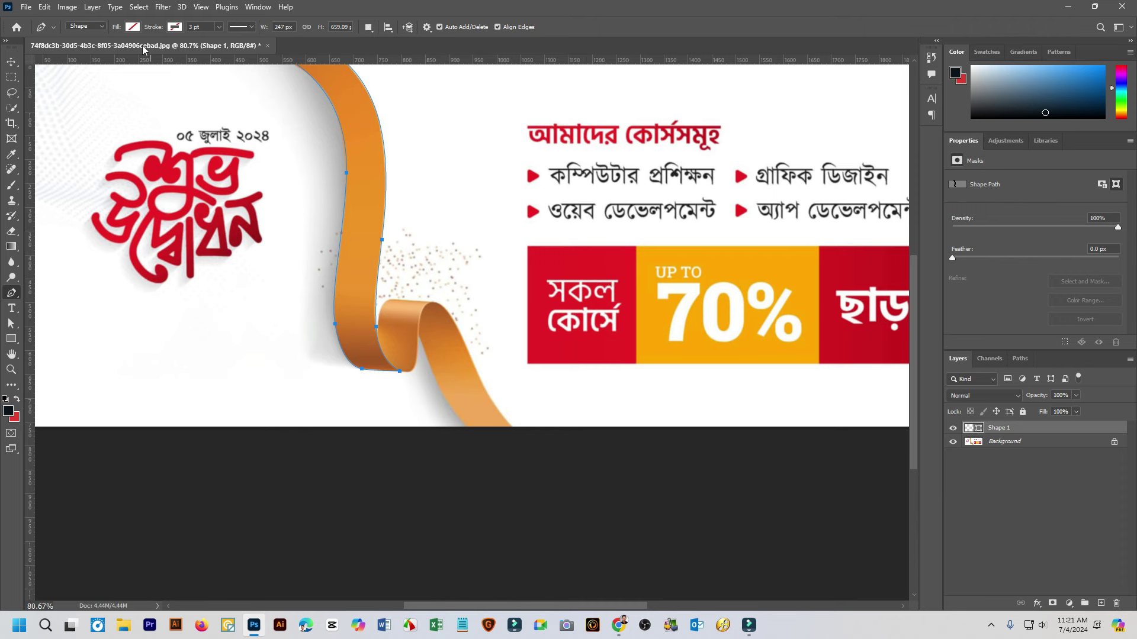
Fill Shape 1 with orange #ef9429 eyedropped from the ribbon in the Color Picker
{"action": "left_click", "coordinate": [133, 27]}
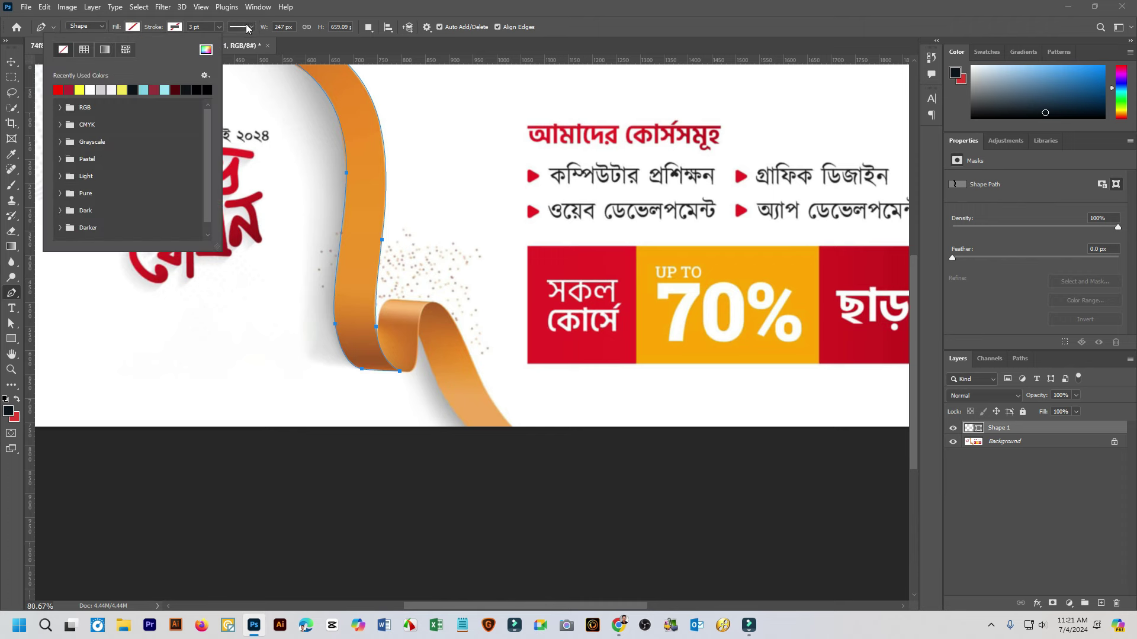
{"action": "left_click", "coordinate": [205, 51]}
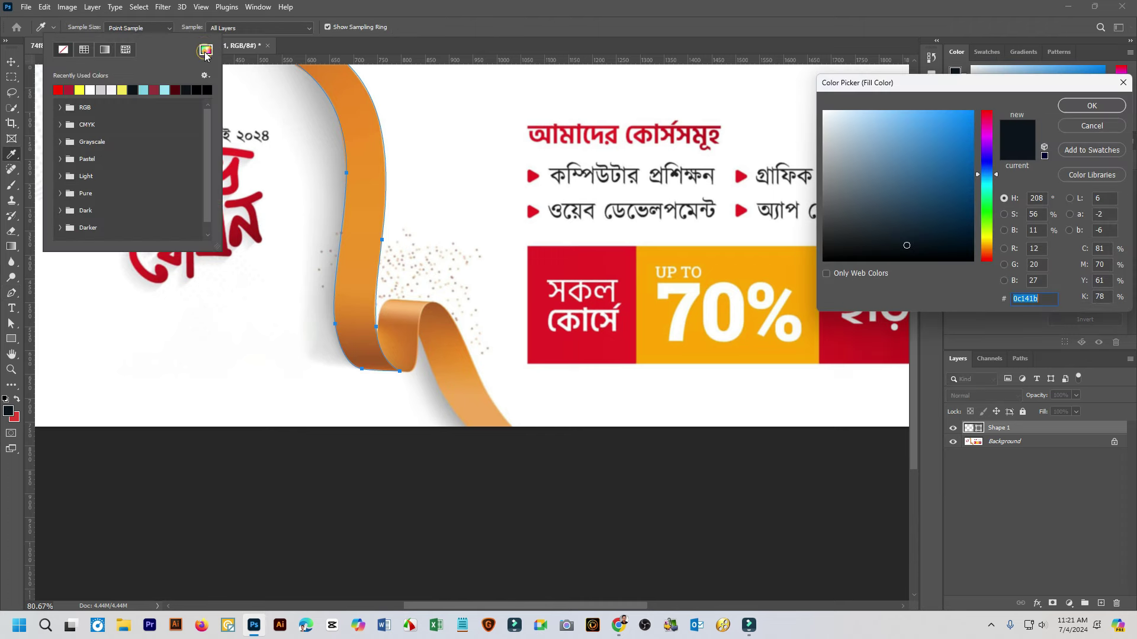
{"action": "left_click", "coordinate": [367, 259]}
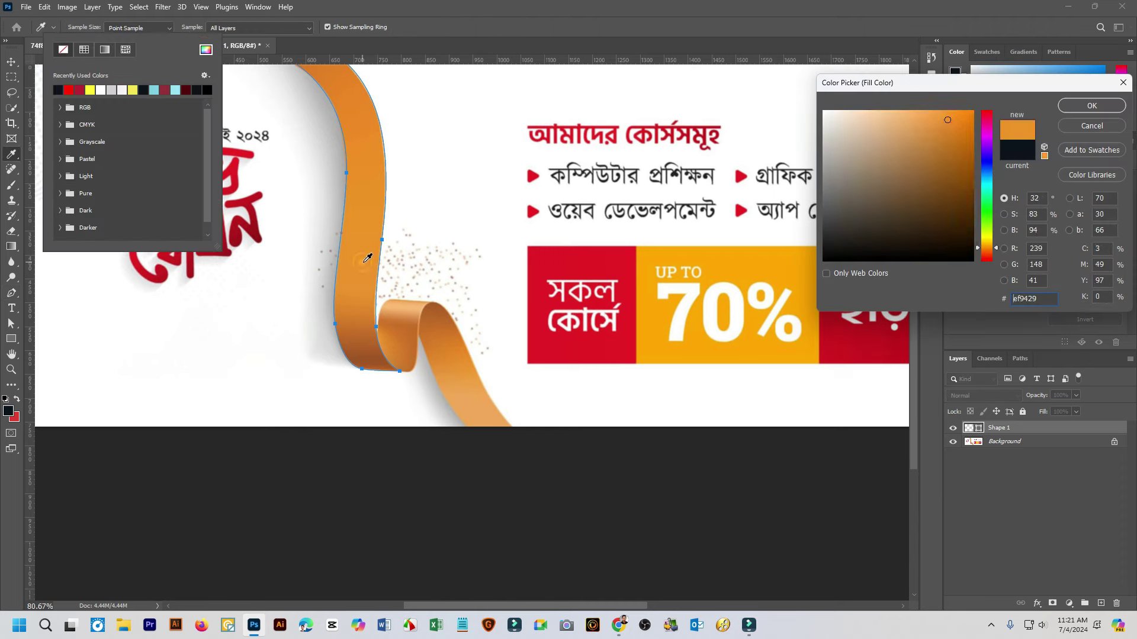
{"action": "left_click", "coordinate": [1090, 105]}
{"action": "scroll", "coordinate": [399, 374], "scroll_direction": "up", "scroll_amount": 1}
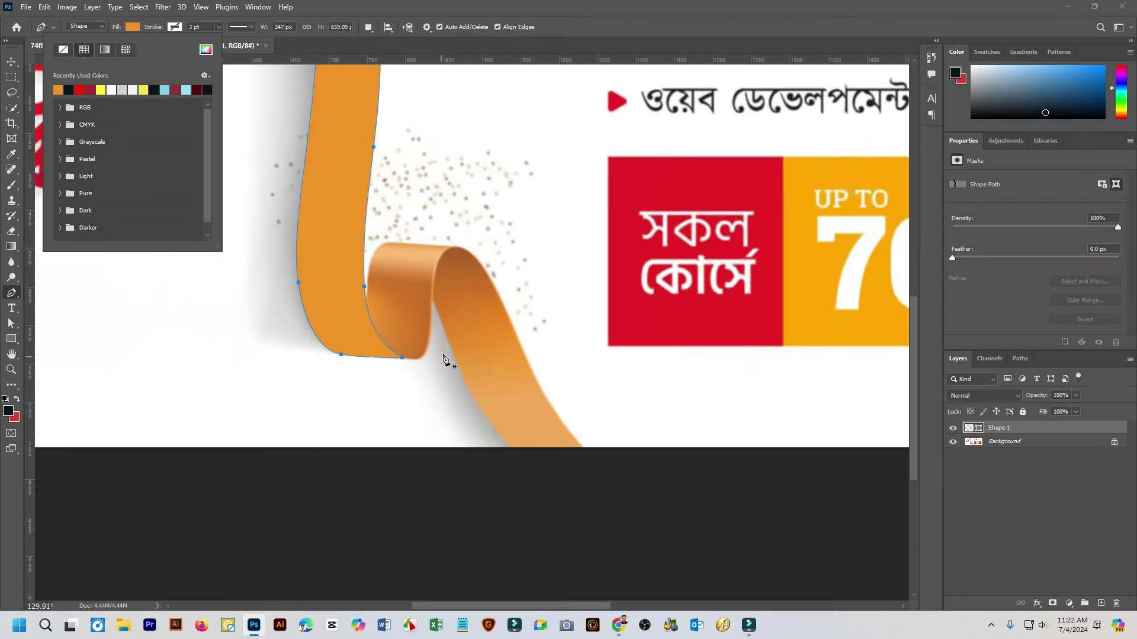
{"action": "scroll", "coordinate": [450, 361], "scroll_direction": "up", "scroll_amount": 1}
{"action": "scroll", "coordinate": [504, 339], "scroll_direction": "up", "scroll_amount": 1}
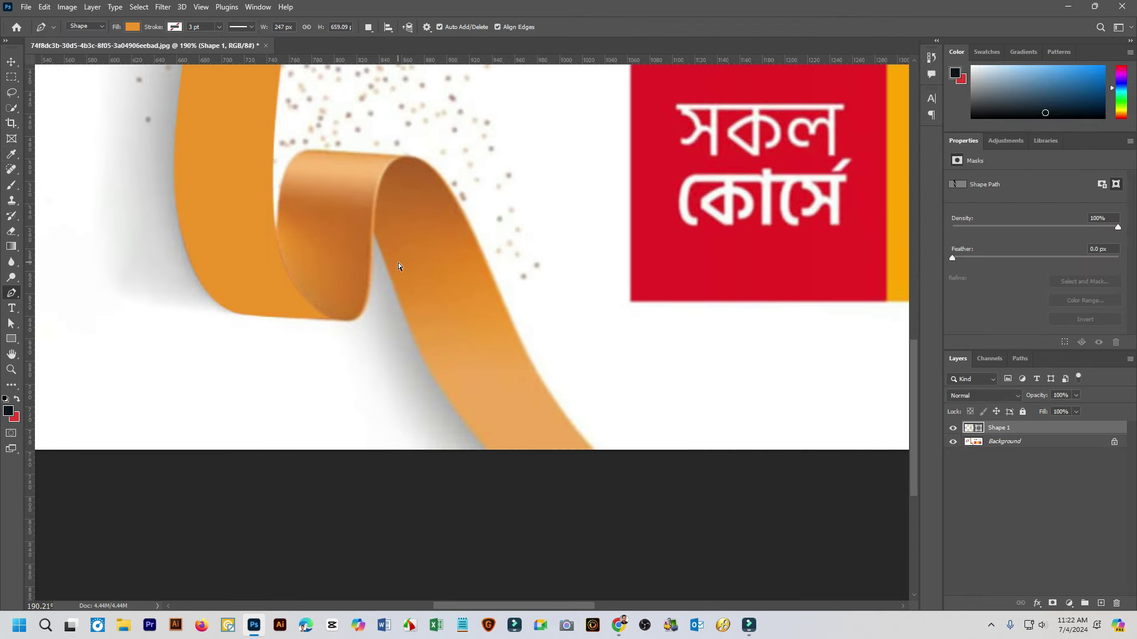
{"action": "scroll", "coordinate": [347, 268], "scroll_direction": "up", "scroll_amount": 1}
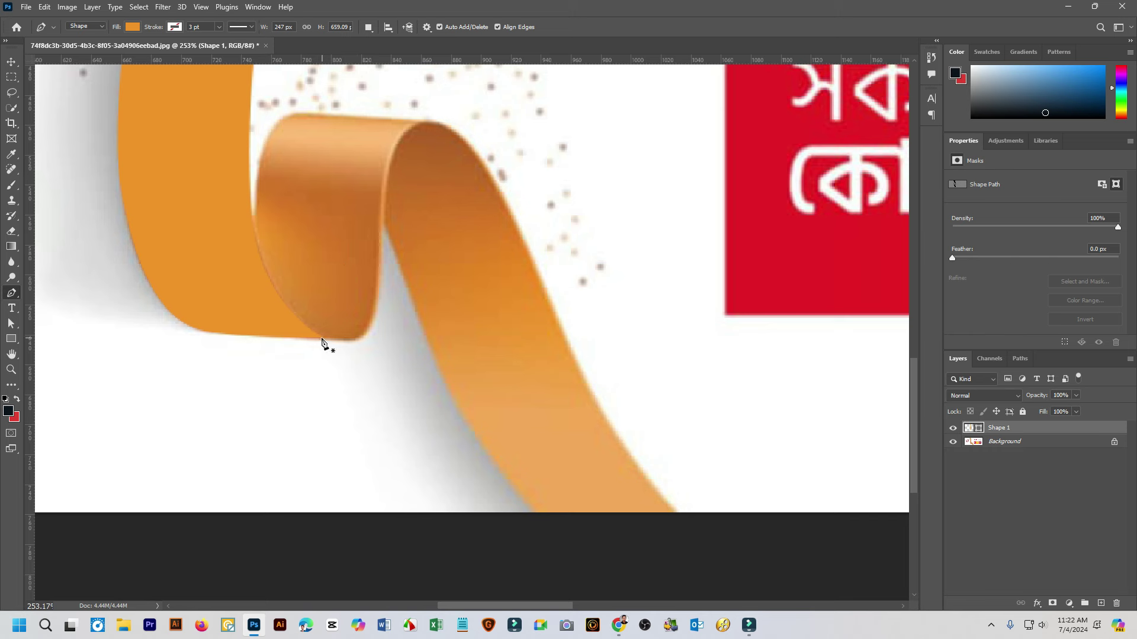
Start a new outline at the fold's bottom, undoing stray curve points up its right side
{"action": "left_click", "coordinate": [321, 339]}
{"action": "mouse_move", "coordinate": [379, 280]}
{"action": "left_mouse_down"}
{"action": "mouse_move", "coordinate": [394, 194]}
{"action": "mouse_move", "coordinate": [385, 198]}
{"action": "left_mouse_up"}
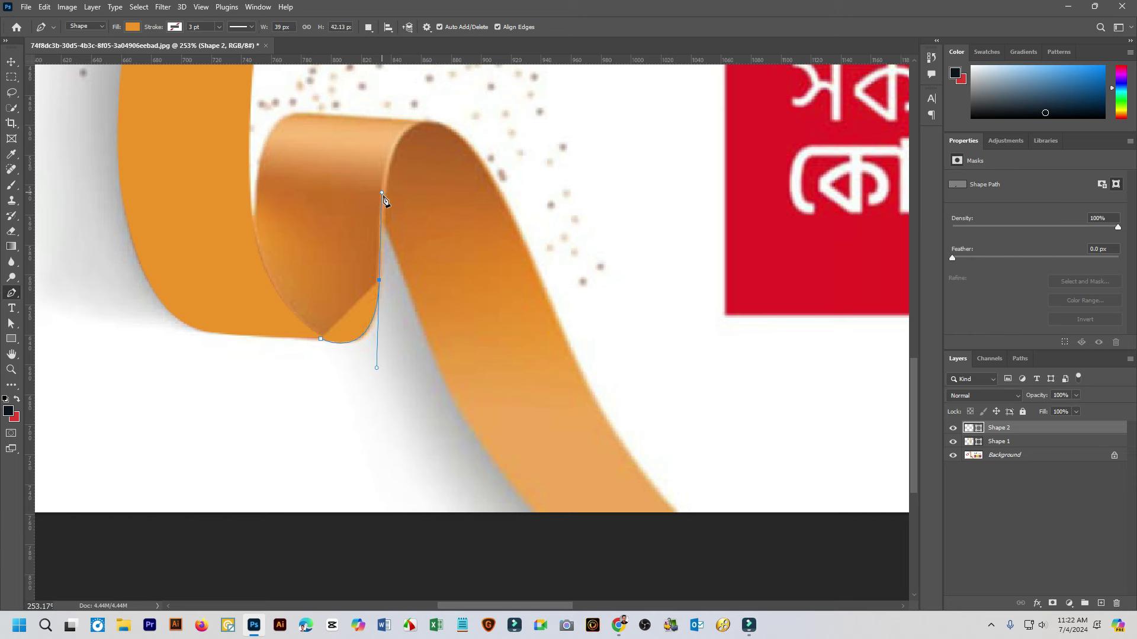
{"action": "key", "text": "ctrl+z"}
{"action": "left_click_drag", "start_coordinate": [377, 305], "coordinate": [381, 250]}
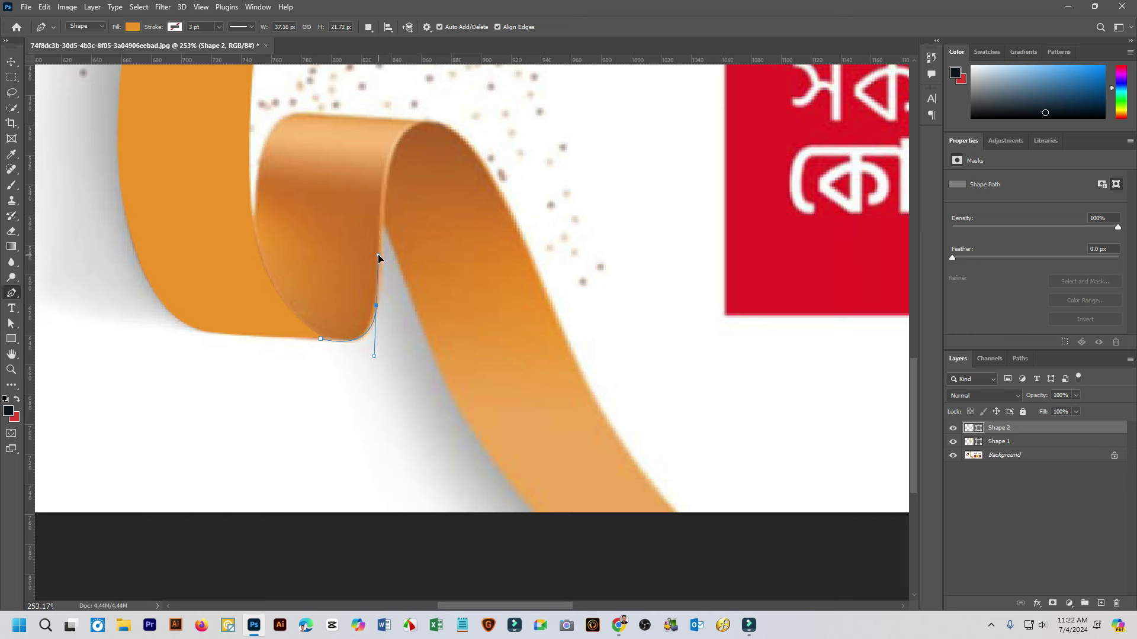
{"action": "key", "text": "ctrl+z"}
{"action": "left_click_drag", "start_coordinate": [369, 326], "coordinate": [378, 270]}
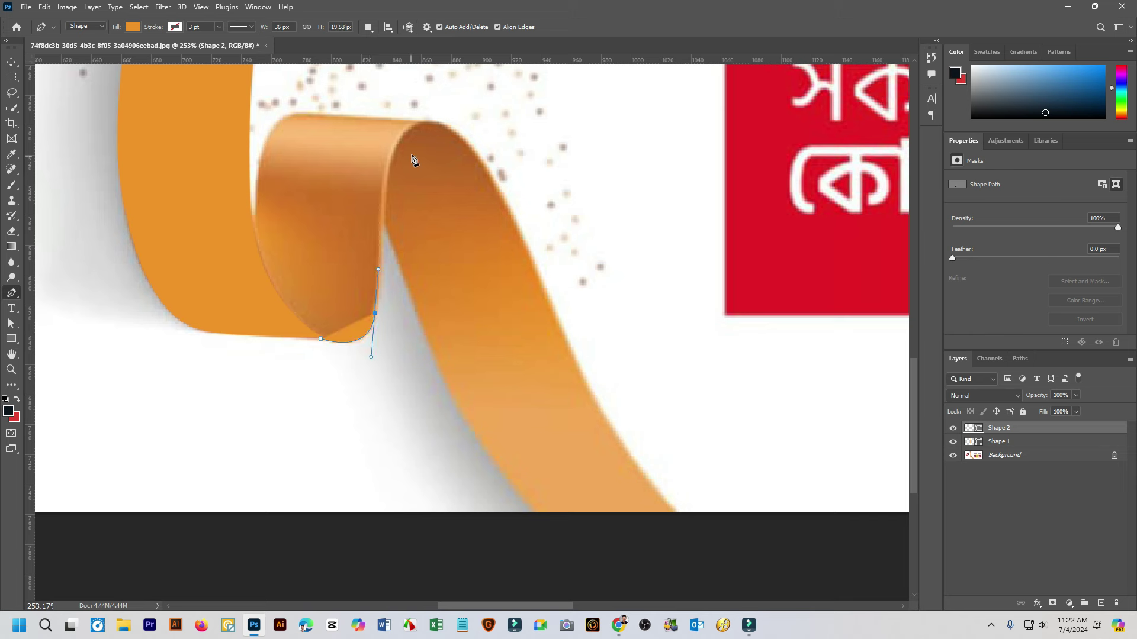
Curve over the ribbon's top, corner at the fold's top left, and run down its left edge
{"action": "left_click_drag", "start_coordinate": [429, 121], "coordinate": [481, 126]}
{"action": "left_click", "coordinate": [428, 121]}
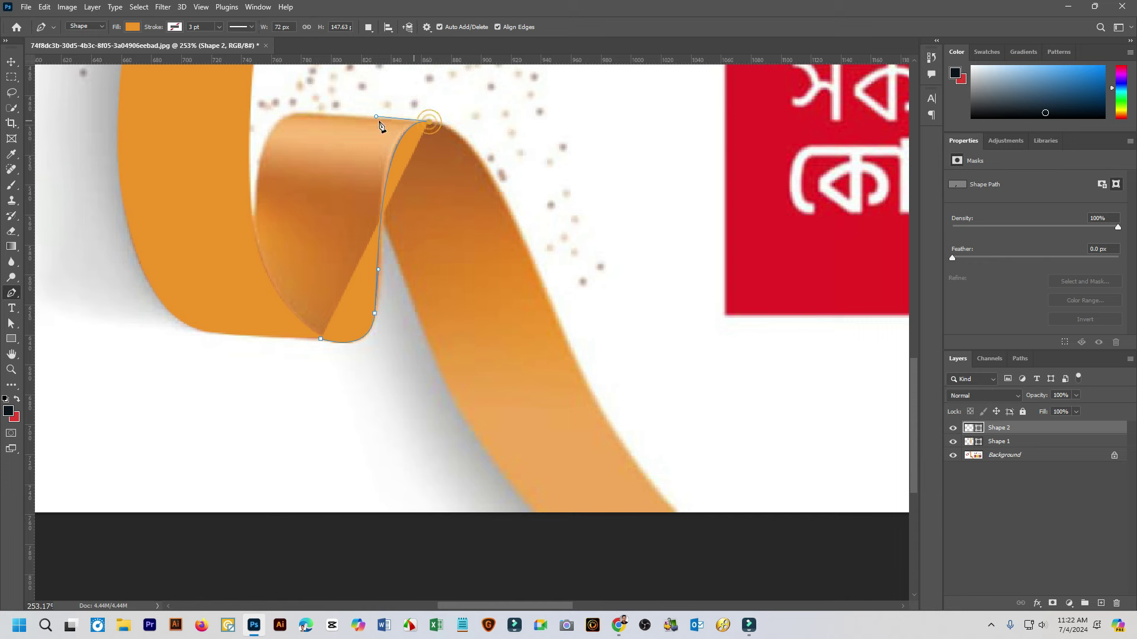
{"action": "left_click", "coordinate": [302, 111]}
{"action": "left_click", "coordinate": [302, 112]}
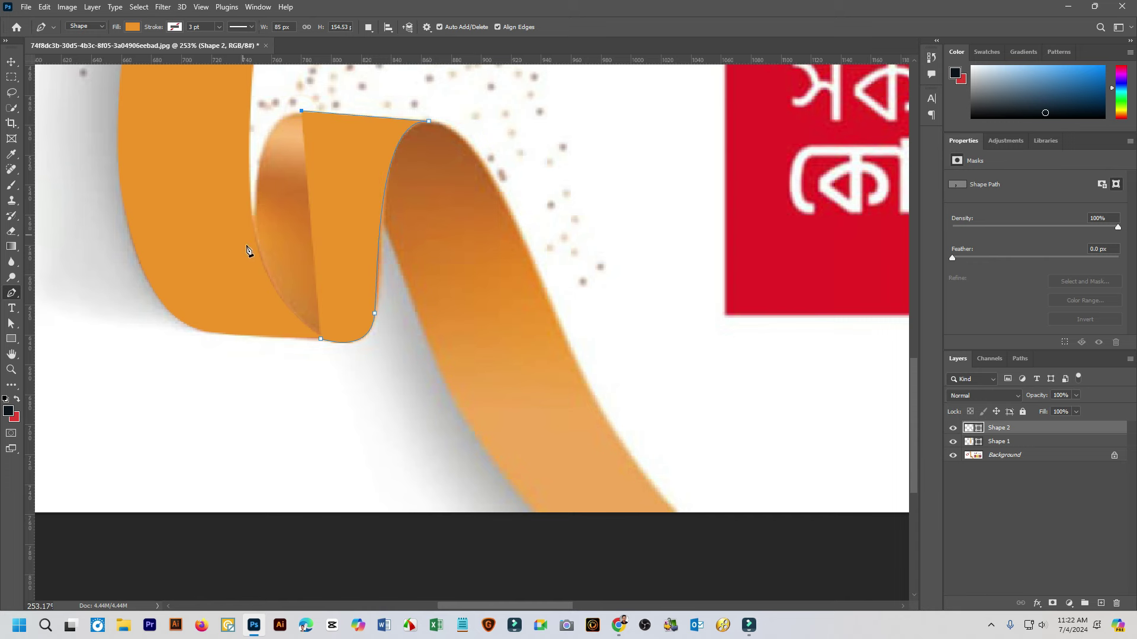
{"action": "mouse_move", "coordinate": [256, 248]}
{"action": "left_mouse_down"}
{"action": "mouse_move", "coordinate": [272, 391]}
{"action": "mouse_move", "coordinate": [261, 397]}
{"action": "left_mouse_up"}
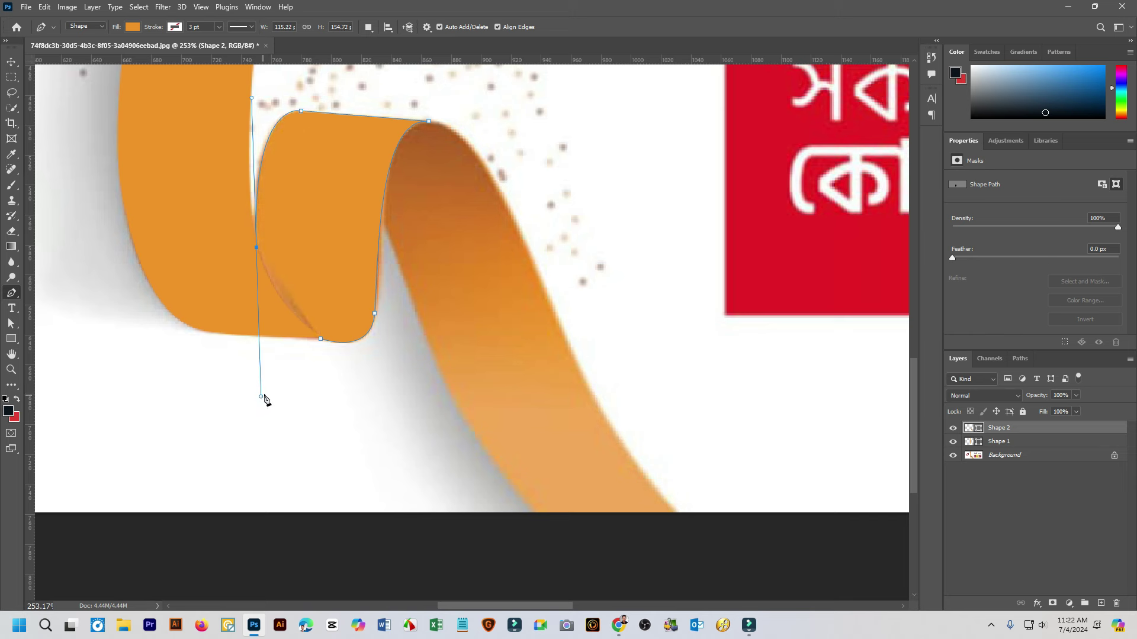
{"action": "left_click", "coordinate": [267, 304]}
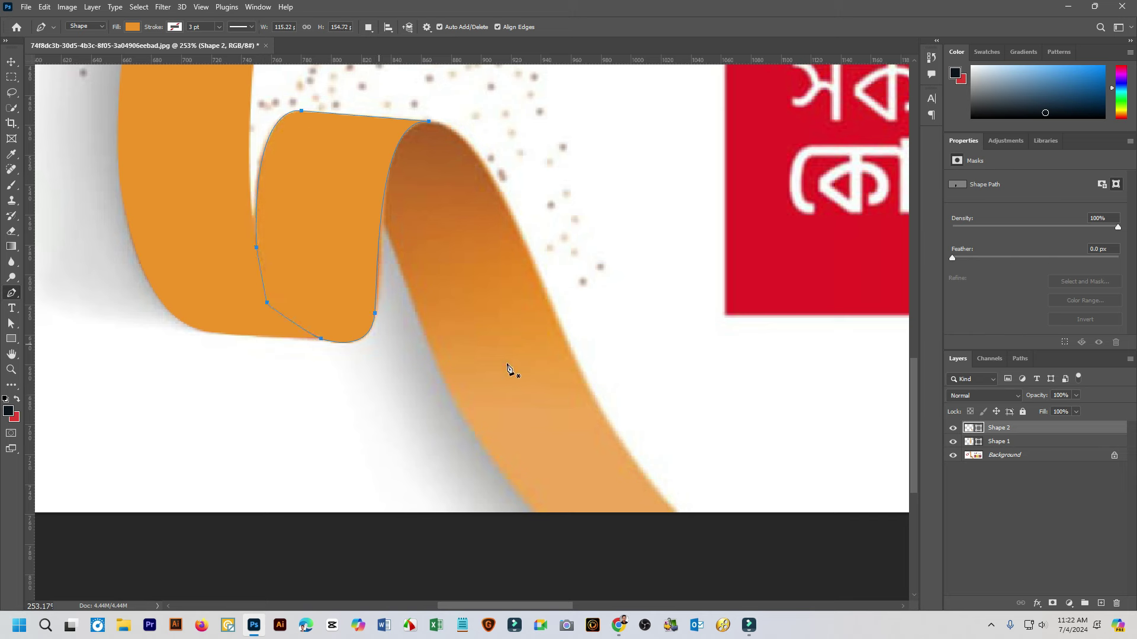
Move Shape 2 beneath Shape 1 and refill it with orange #e58725 sampled from the ribbon
{"action": "left_click_drag", "start_coordinate": [1031, 437], "coordinate": [1033, 453]}
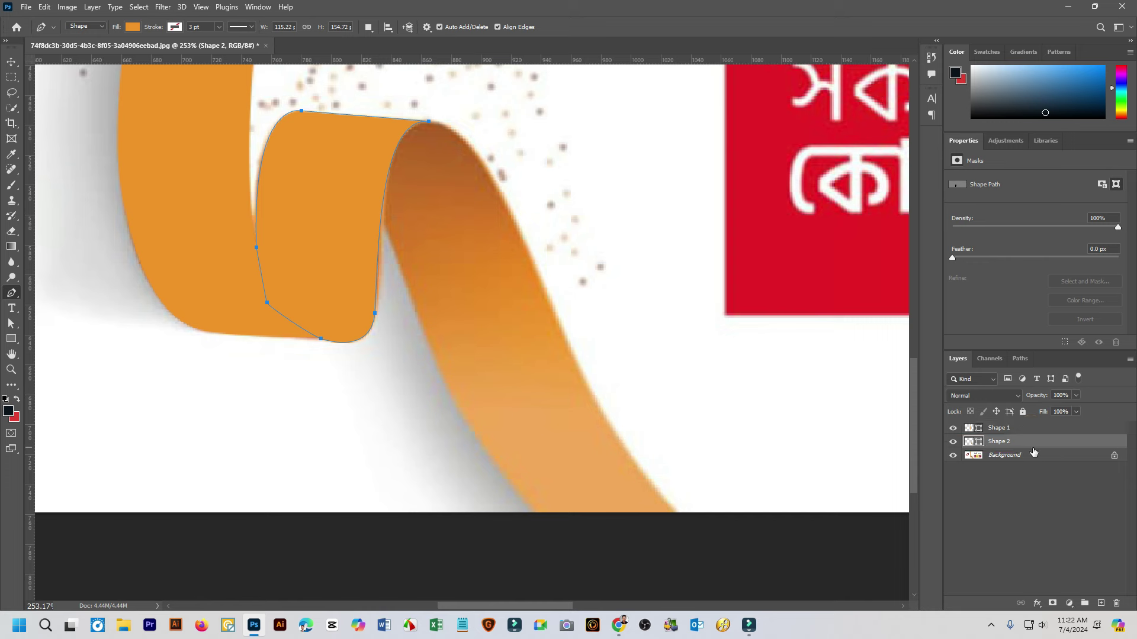
{"action": "double_click", "coordinate": [974, 443]}
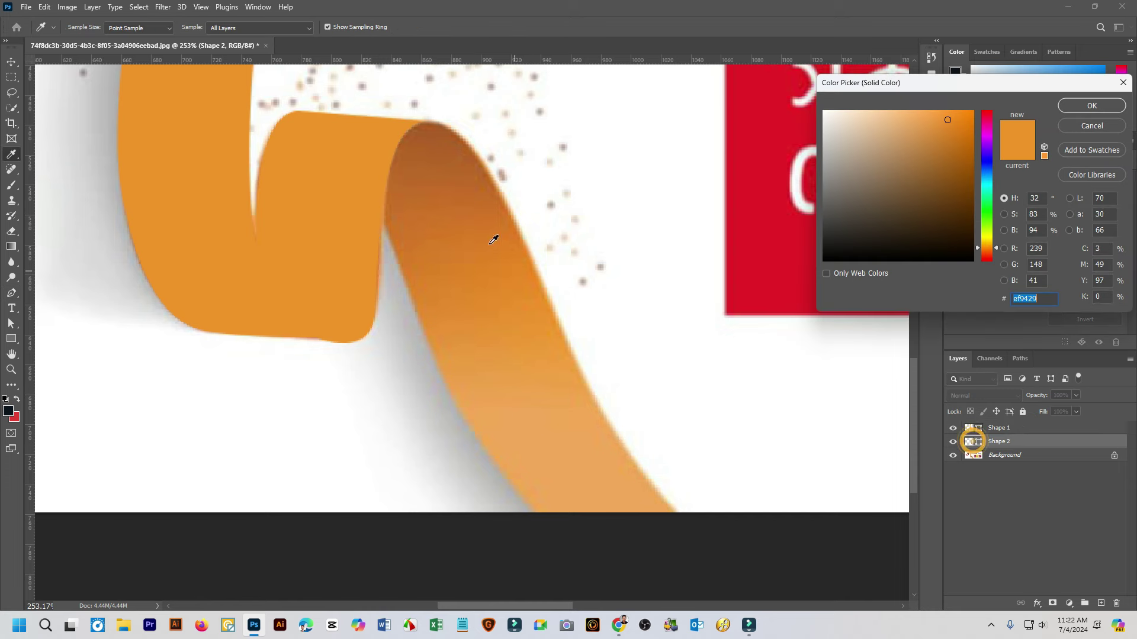
{"action": "left_click", "coordinate": [414, 239]}
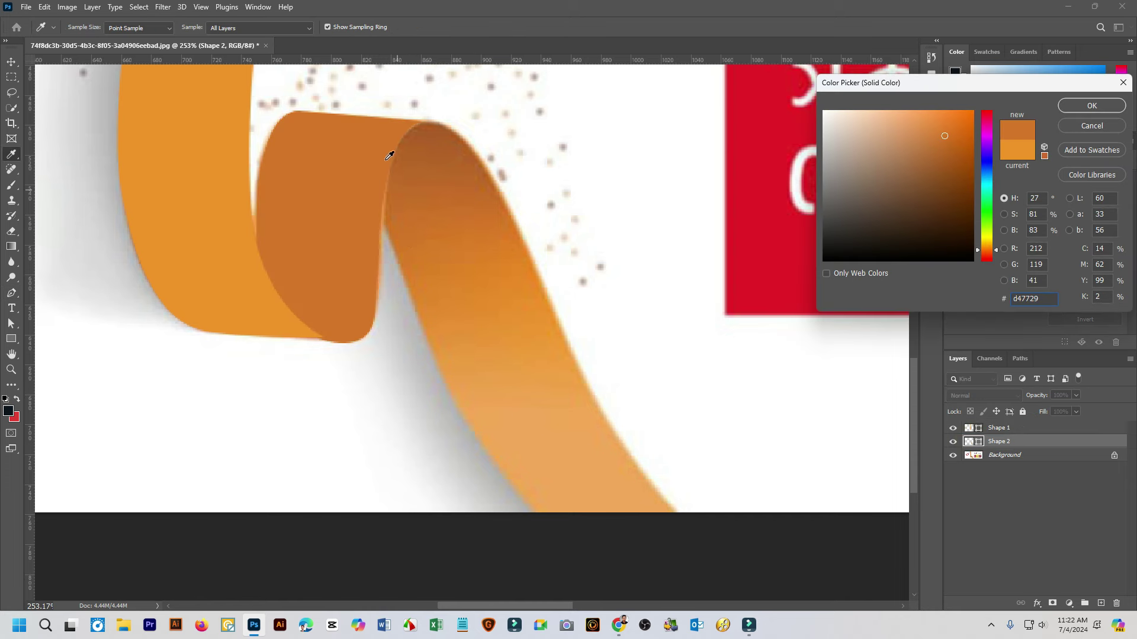
{"action": "left_click", "coordinate": [486, 276]}
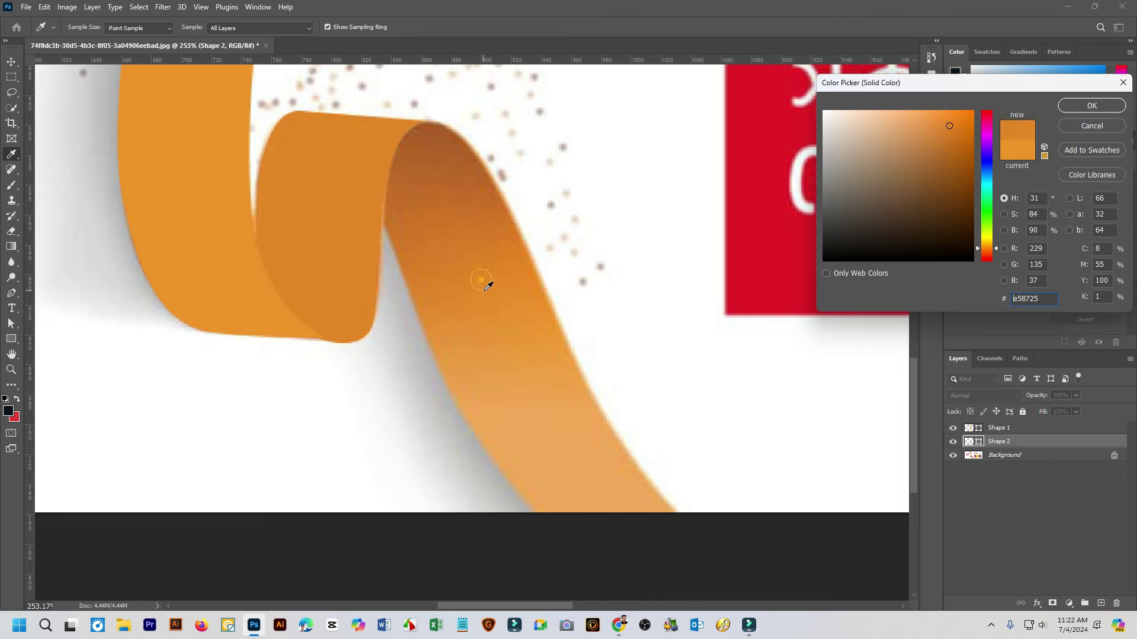
{"action": "left_click", "coordinate": [1091, 106]}
{"action": "key", "text": "p"}
{"action": "scroll", "coordinate": [527, 225], "scroll_direction": "down", "scroll_amount": 2}
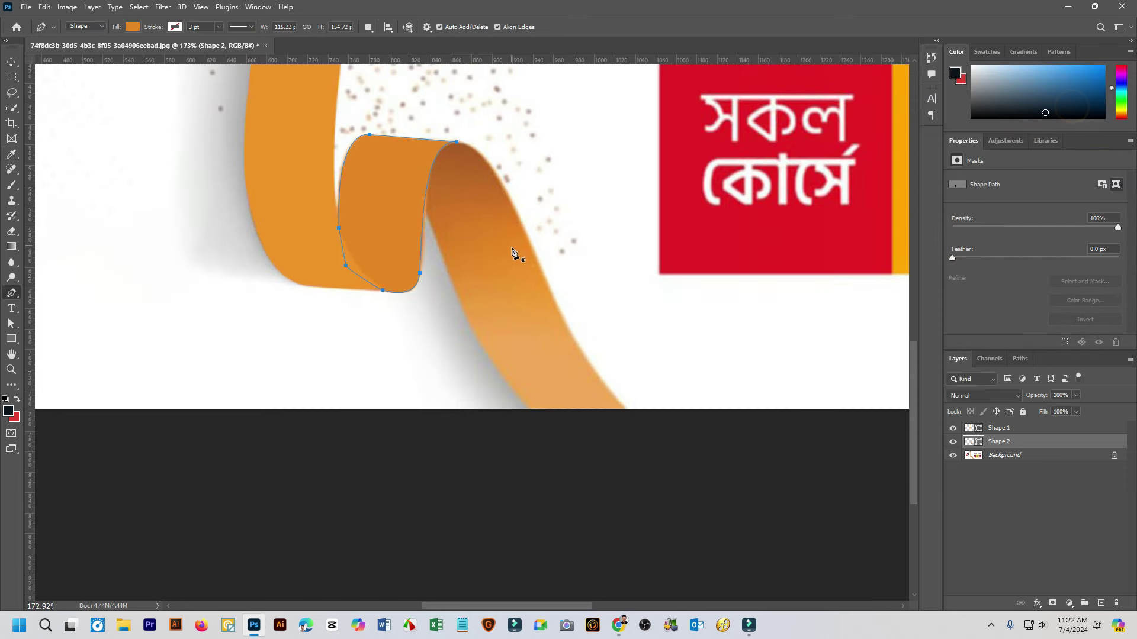
{"action": "scroll", "coordinate": [563, 267], "scroll_direction": "up", "scroll_amount": 2}
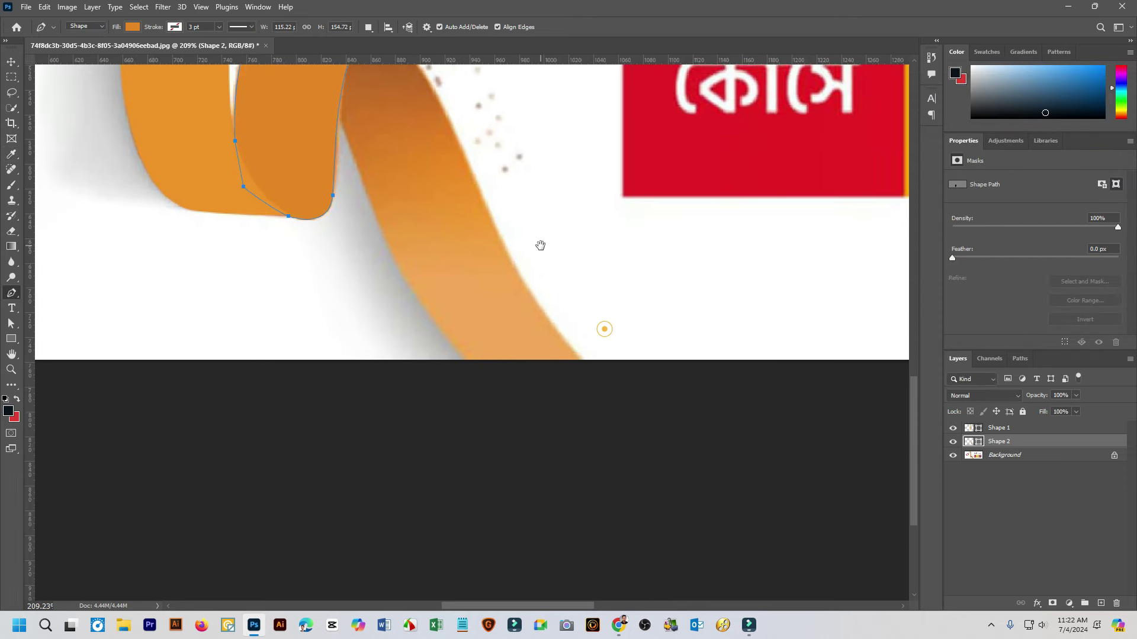
Start Shape 3 at the ribbon's bottom tip, curving up the tail's right edge
{"action": "left_click", "coordinate": [586, 363]}
{"action": "left_click_drag", "start_coordinate": [567, 316], "coordinate": [604, 423]}
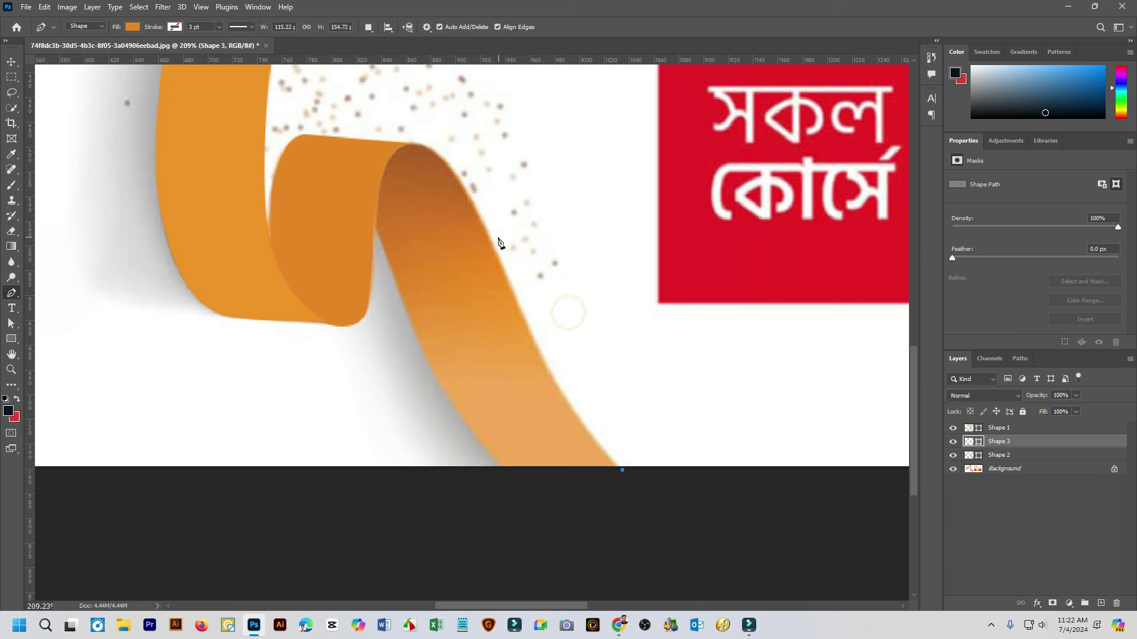
{"action": "left_click_drag", "start_coordinate": [491, 234], "coordinate": [462, 116]}
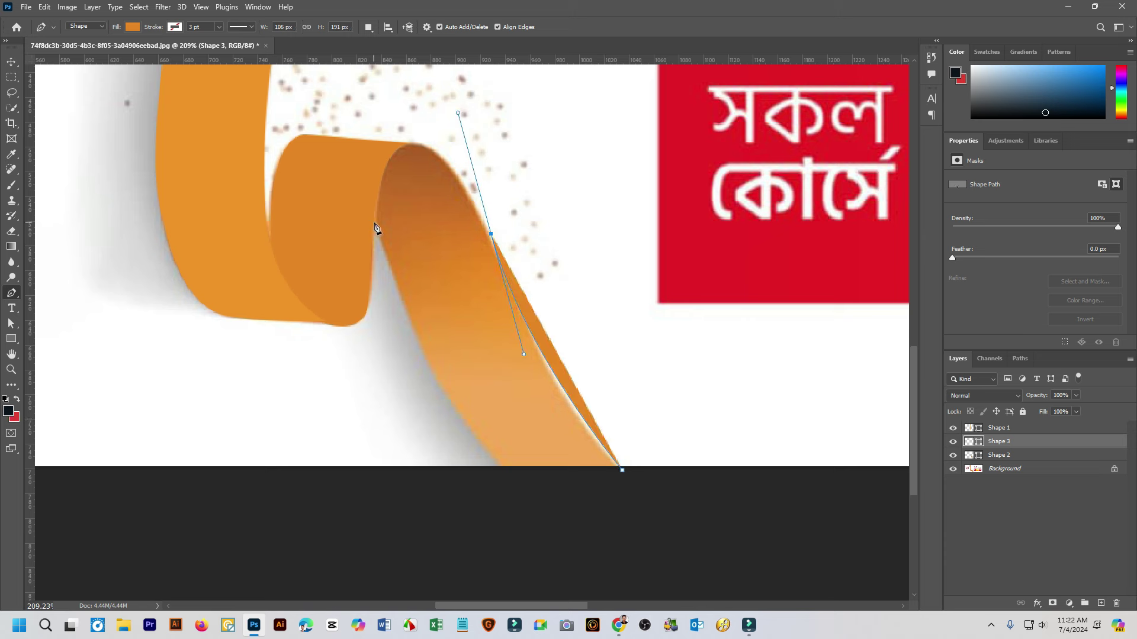
{"action": "left_click_drag", "start_coordinate": [375, 209], "coordinate": [376, 290]}
{"action": "key", "text": "ctrl+z"}
{"action": "key", "text": "ctrl+z"}
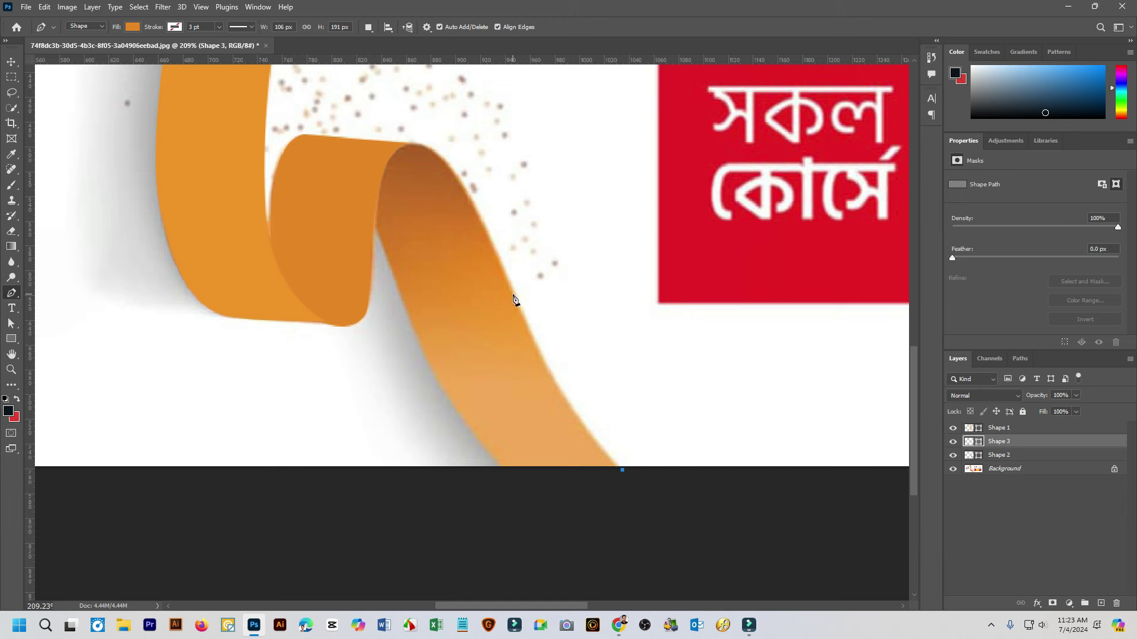
{"action": "left_click_drag", "start_coordinate": [514, 295], "coordinate": [481, 209]}
Shape the curve over the ribbon's top and place a corner at the inner fold
{"action": "left_click", "coordinate": [386, 159]}
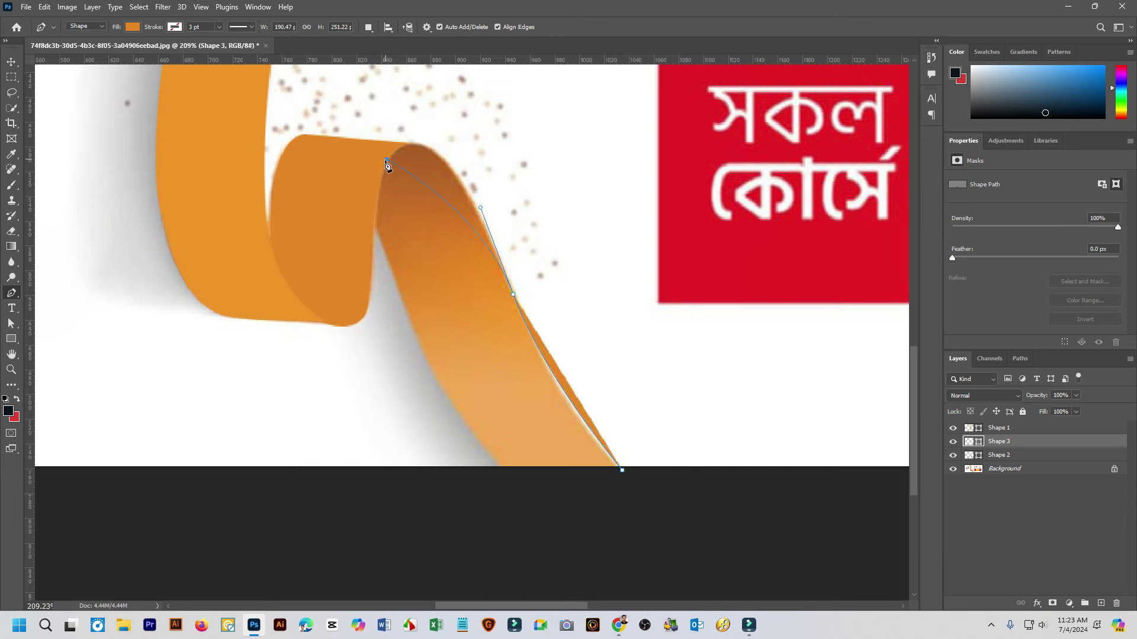
{"action": "left_click_drag", "start_coordinate": [351, 195], "coordinate": [341, 218]}
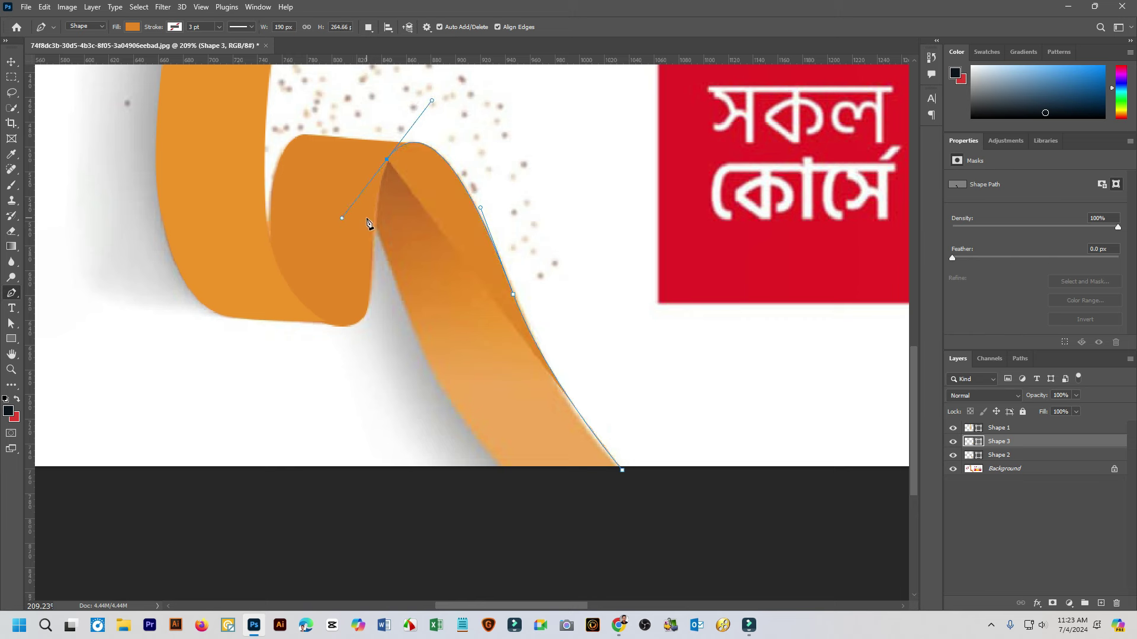
{"action": "left_click", "coordinate": [366, 218]}
{"action": "key", "text": "ctrl+z"}
{"action": "left_click", "coordinate": [372, 215]}
{"action": "scroll", "coordinate": [409, 279], "scroll_direction": "down", "scroll_amount": 2}
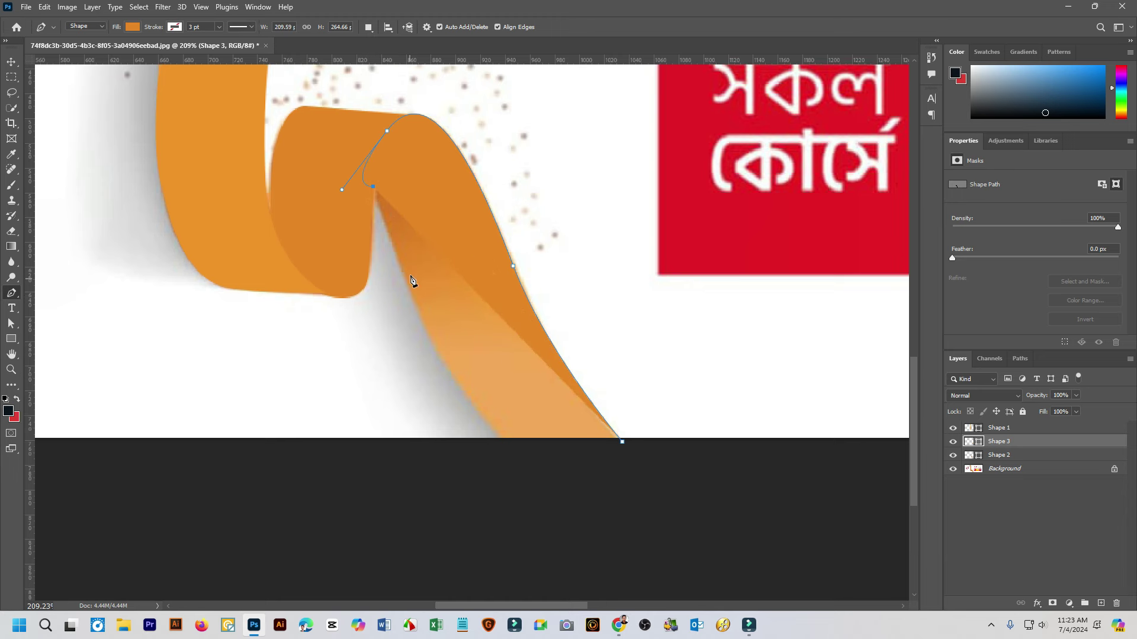
Curve down the tail's left edge and close at the bottom anchor with a sharp corner
{"action": "left_click_drag", "start_coordinate": [519, 428], "coordinate": [601, 465]}
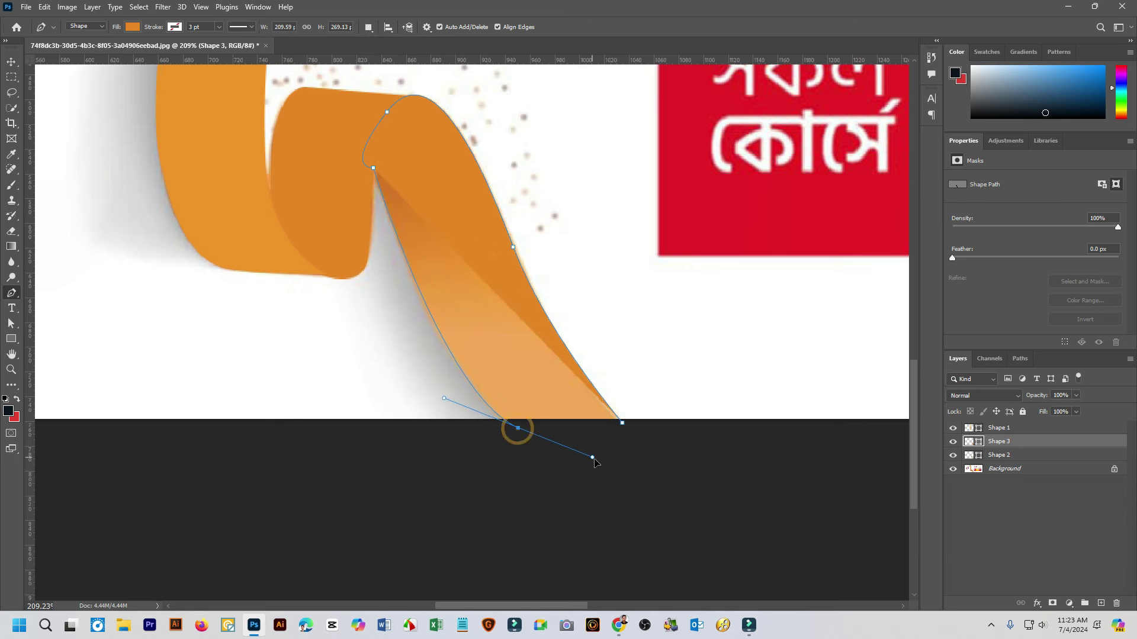
{"action": "scroll", "coordinate": [368, 156], "scroll_direction": "up", "scroll_amount": 2}
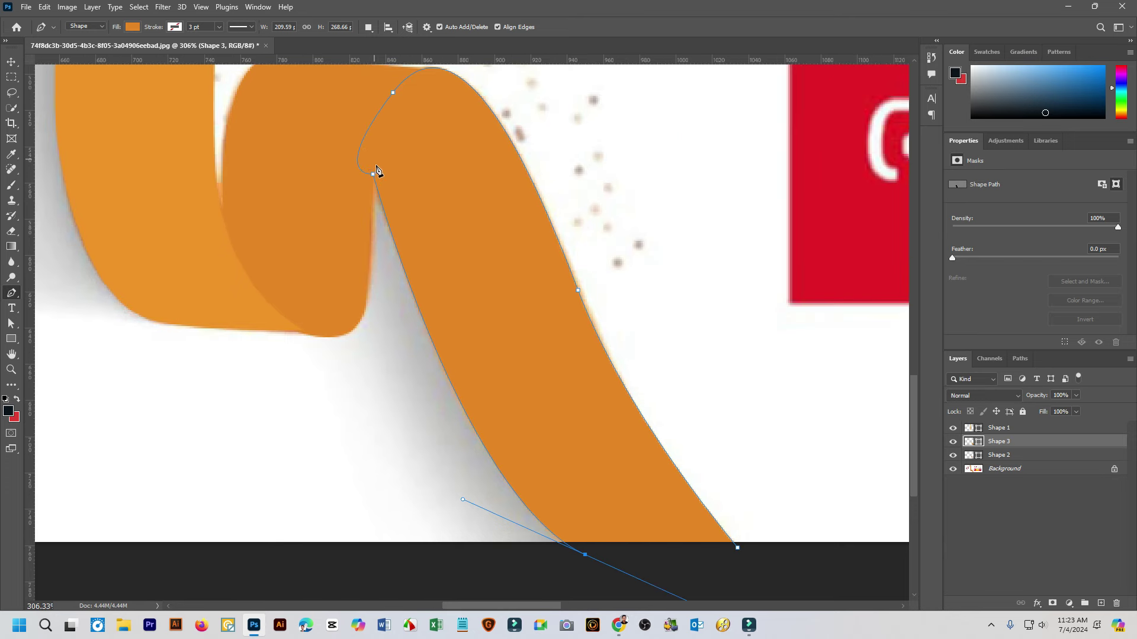
{"action": "scroll", "coordinate": [477, 243], "scroll_direction": "down", "scroll_amount": 2}
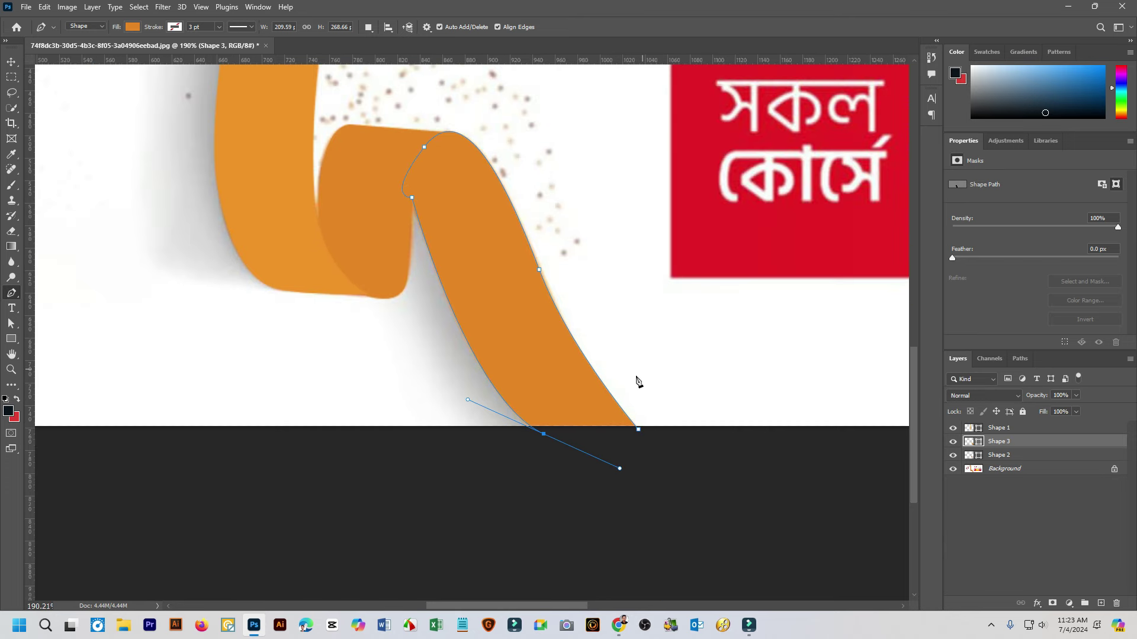
{"action": "left_click", "coordinate": [543, 434]}
{"action": "left_click", "coordinate": [638, 429]}
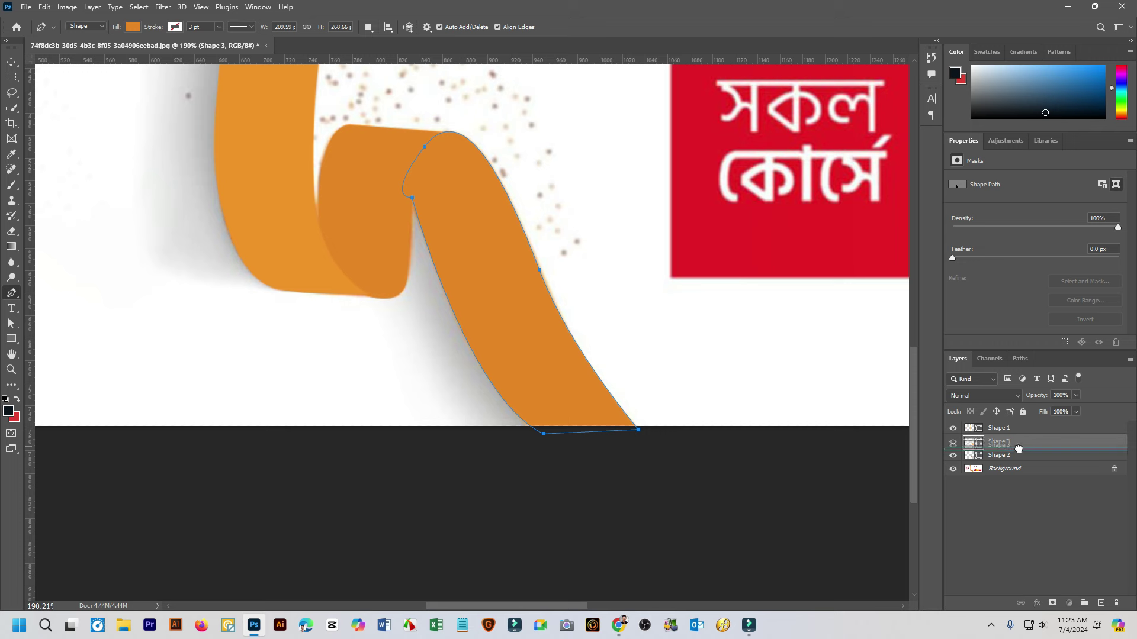
Move Shape 3 below Shape 2 and refill it with the ribbon's lighter orange ef9429
{"action": "left_click_drag", "start_coordinate": [1015, 442], "coordinate": [1019, 463]}
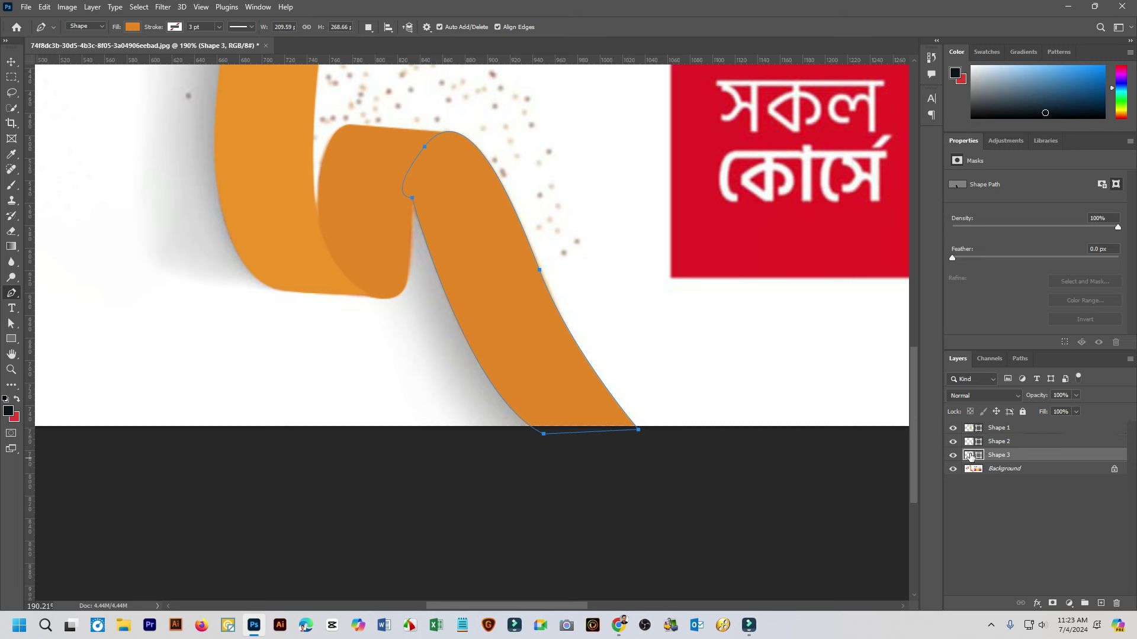
{"action": "double_click", "coordinate": [970, 456]}
{"action": "left_click", "coordinate": [289, 249]}
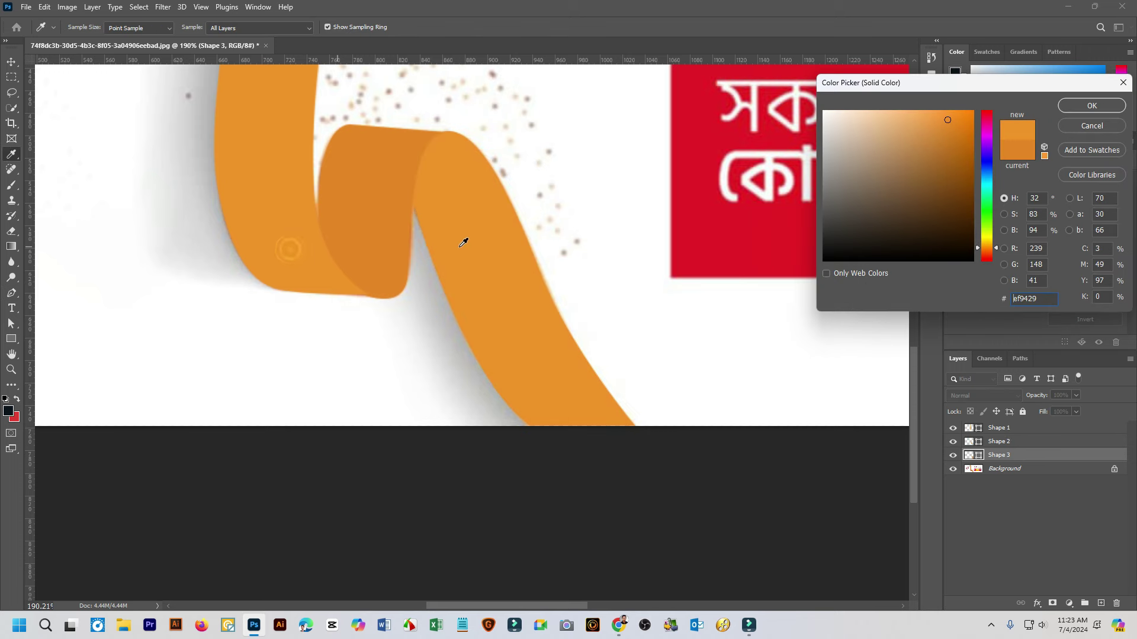
{"action": "left_click", "coordinate": [1091, 106]}
Switch to the Move tool and zoom out to show the whole banner
{"action": "scroll", "coordinate": [400, 189], "scroll_direction": "down", "scroll_amount": 1}
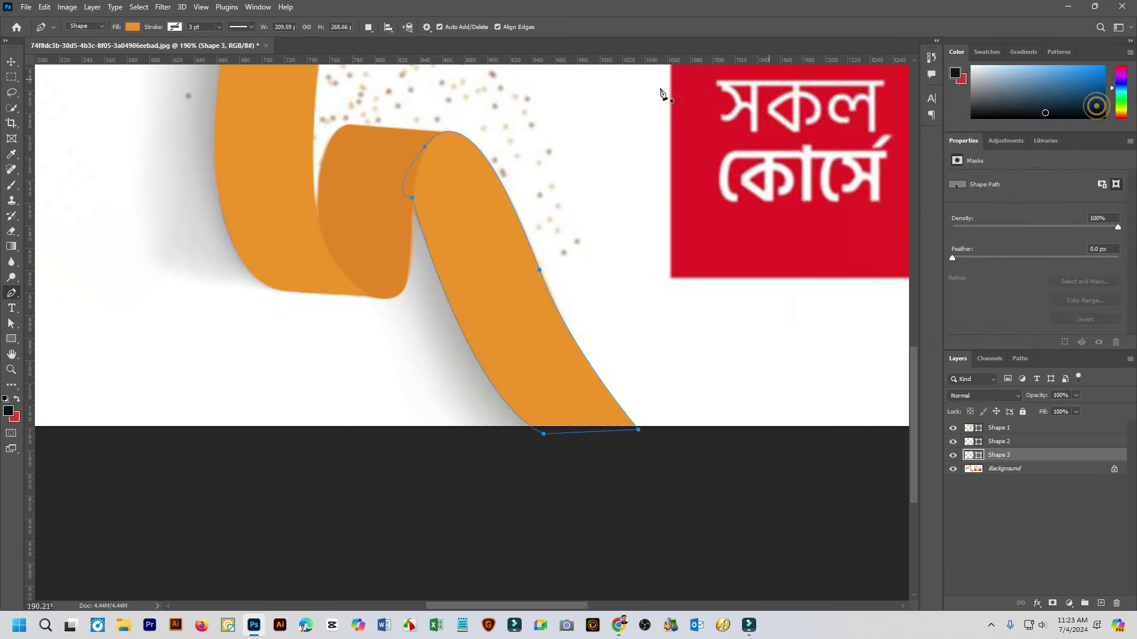
{"action": "scroll", "coordinate": [400, 190], "scroll_direction": "down", "scroll_amount": 2}
{"action": "scroll", "coordinate": [400, 190], "scroll_direction": "down", "scroll_amount": 1}
{"action": "scroll", "coordinate": [400, 190], "scroll_direction": "down", "scroll_amount": 1}
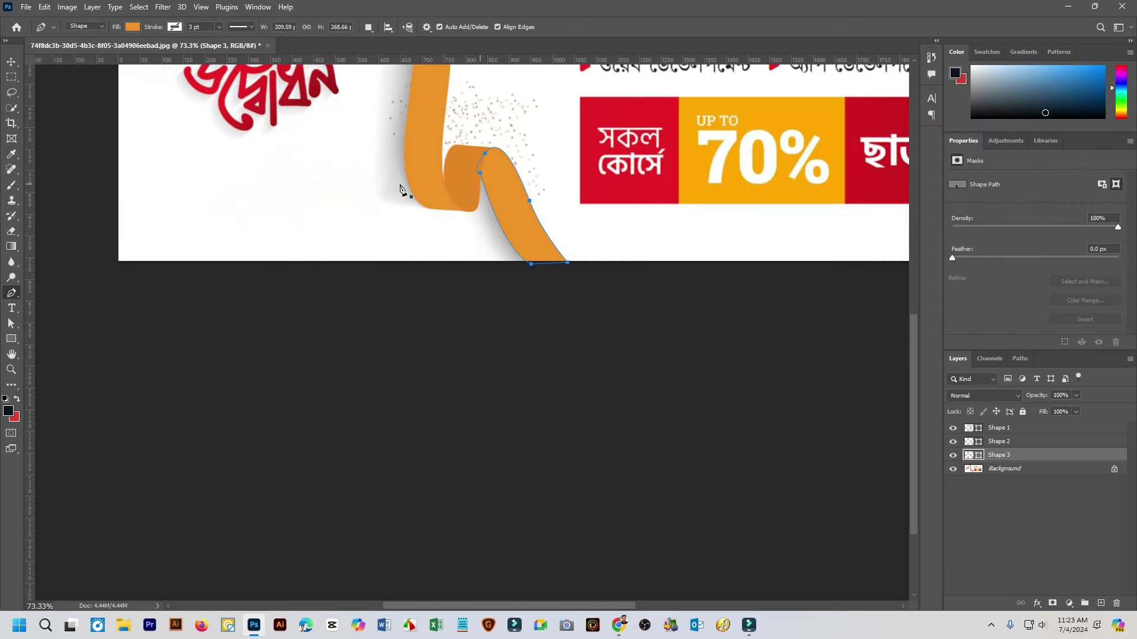
{"action": "left_click", "coordinate": [12, 61]}
{"action": "scroll", "coordinate": [538, 196], "scroll_direction": "down", "scroll_amount": 3}
{"action": "scroll", "coordinate": [414, 372], "scroll_direction": "up", "scroll_amount": 2}
{"action": "scroll", "coordinate": [414, 372], "scroll_direction": "up", "scroll_amount": 1}
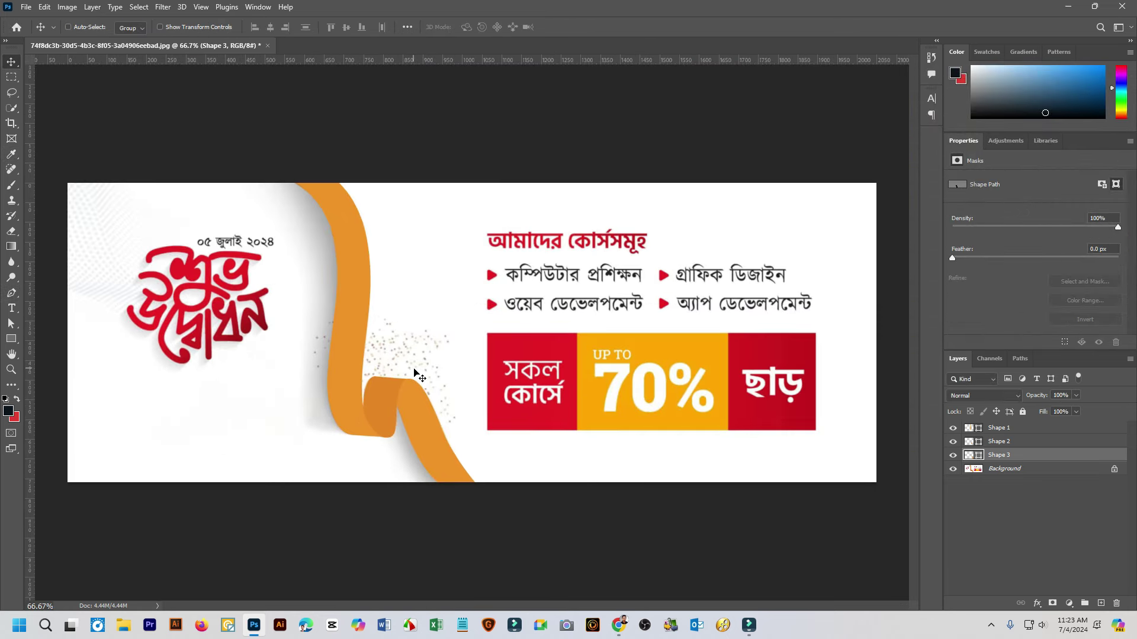
Duplicate the Background layer and shift the copy 286 px right beside the traced ribbon
{"action": "left_click", "coordinate": [971, 472]}
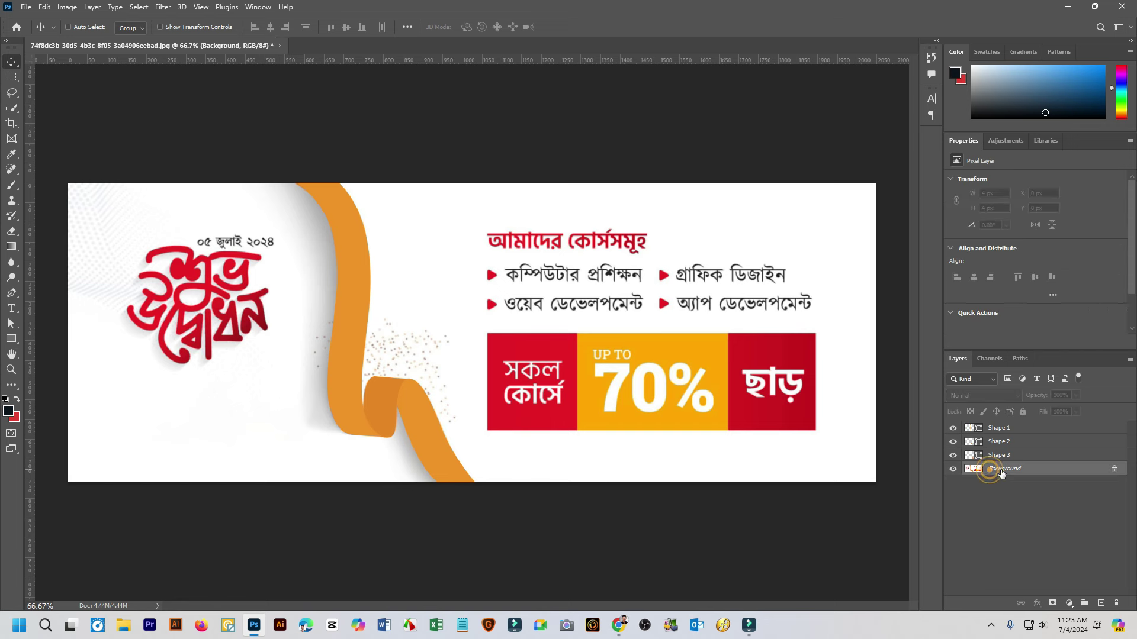
{"action": "left_click_drag", "start_coordinate": [1001, 473], "coordinate": [1099, 603]}
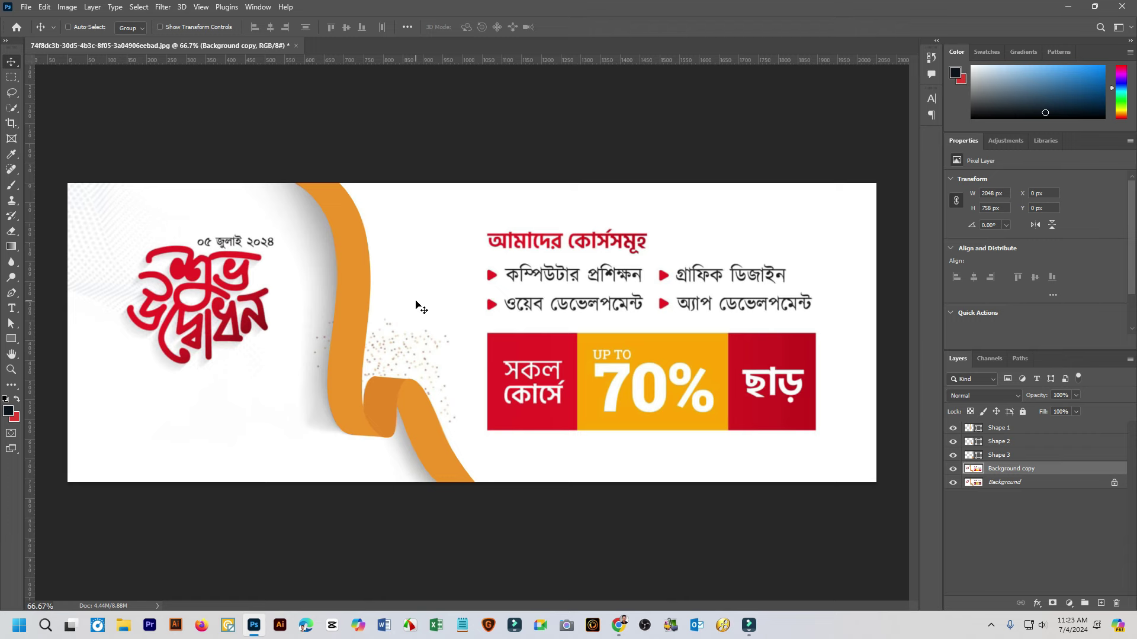
{"action": "left_click_drag", "start_coordinate": [420, 307], "coordinate": [529, 306]}
Zoom in on the ribbon and select the Shape 3 layer
{"action": "scroll", "coordinate": [385, 415], "scroll_direction": "up", "scroll_amount": 2}
{"action": "scroll", "coordinate": [396, 453], "scroll_direction": "up", "scroll_amount": 2}
{"action": "scroll", "coordinate": [367, 444], "scroll_direction": "up", "scroll_amount": 1}
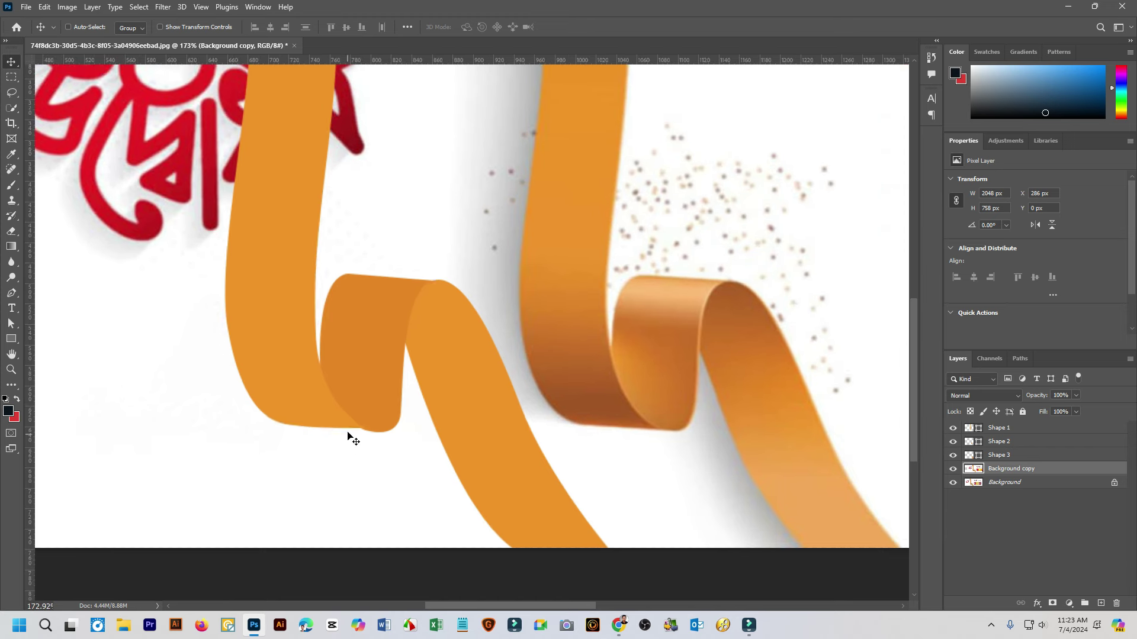
{"action": "scroll", "coordinate": [362, 423], "scroll_direction": "down", "scroll_amount": 1}
{"action": "scroll", "coordinate": [363, 435], "scroll_direction": "up", "scroll_amount": 1}
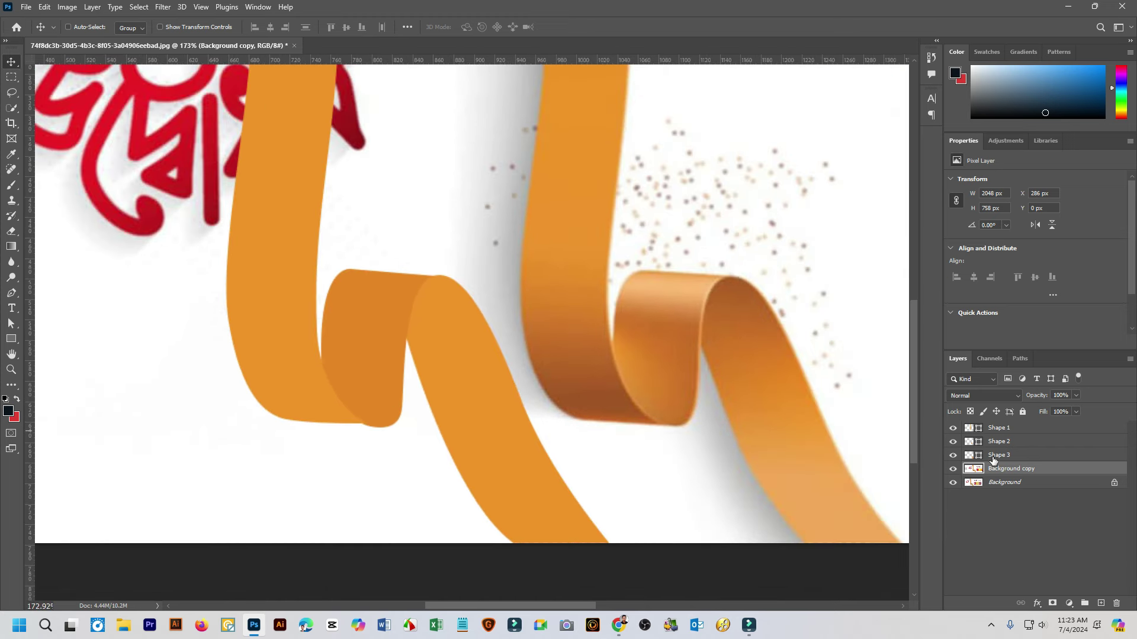
{"action": "left_click", "coordinate": [994, 455]}
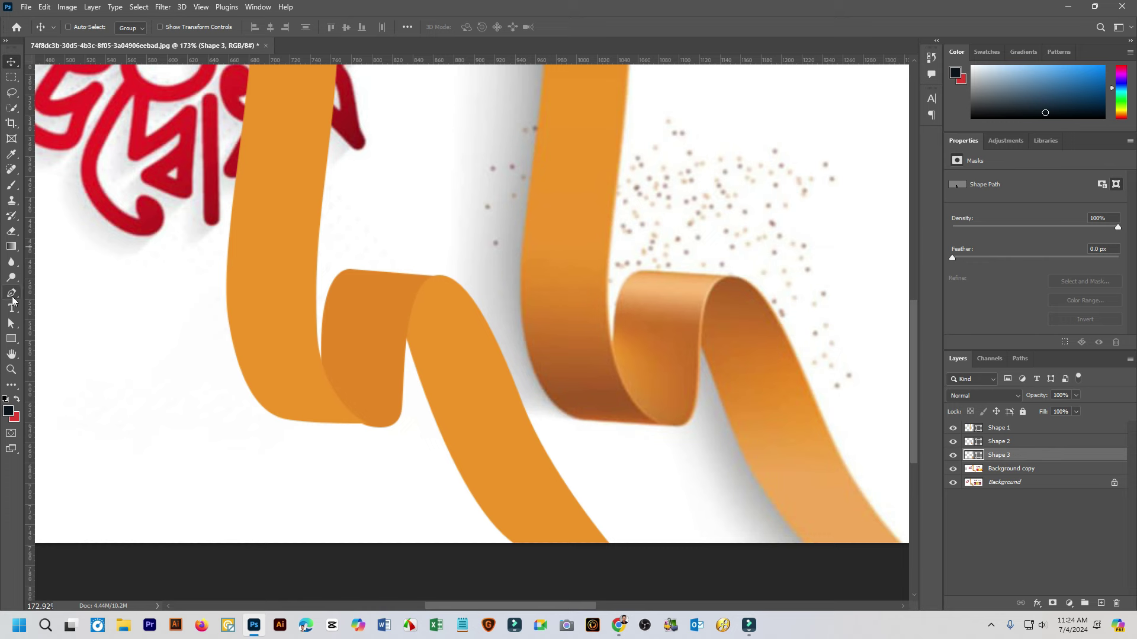
Switch to the path selection tools and select Shape 1's path at the ribbon fold
{"action": "left_click", "coordinate": [12, 295]}
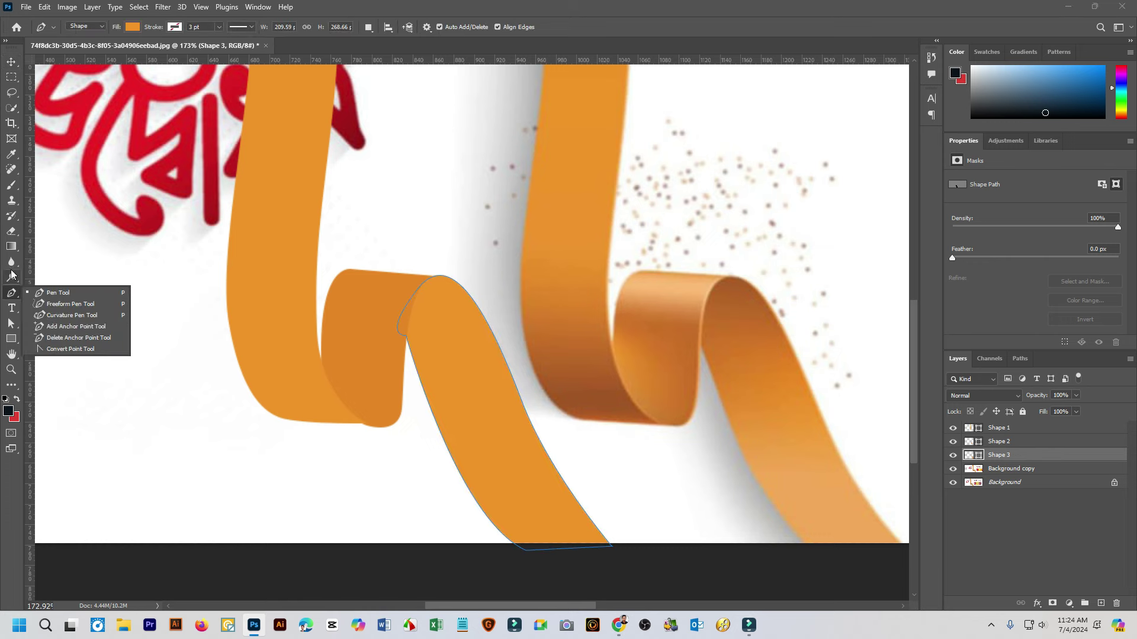
{"action": "left_click", "coordinate": [11, 324]}
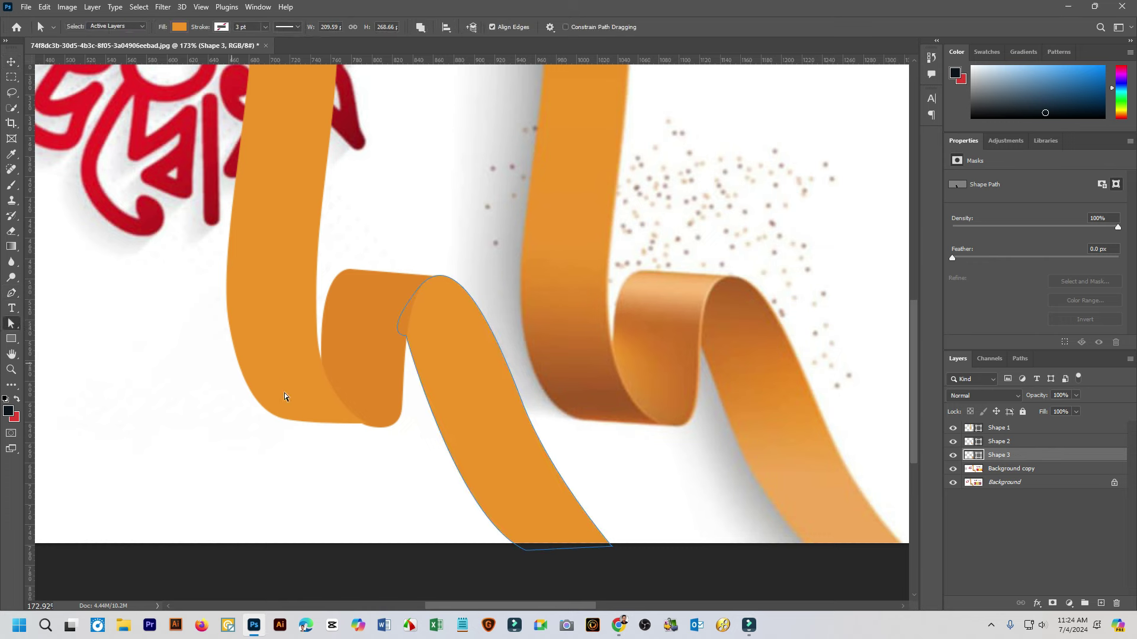
{"action": "left_click", "coordinate": [331, 419]}
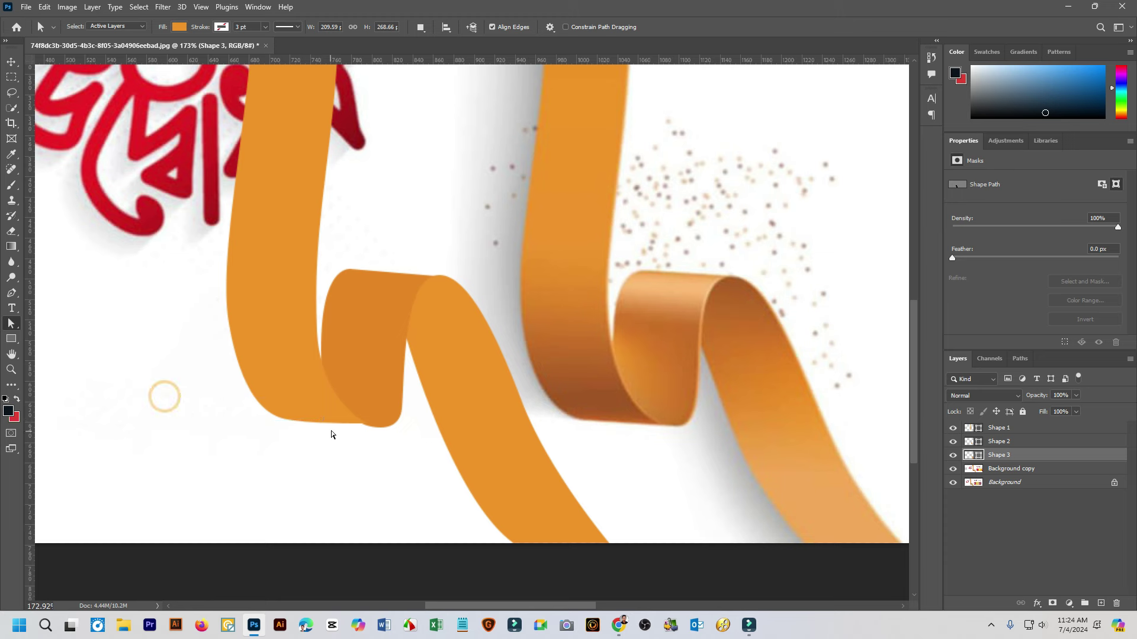
{"action": "left_click_drag", "start_coordinate": [261, 324], "coordinate": [328, 408]}
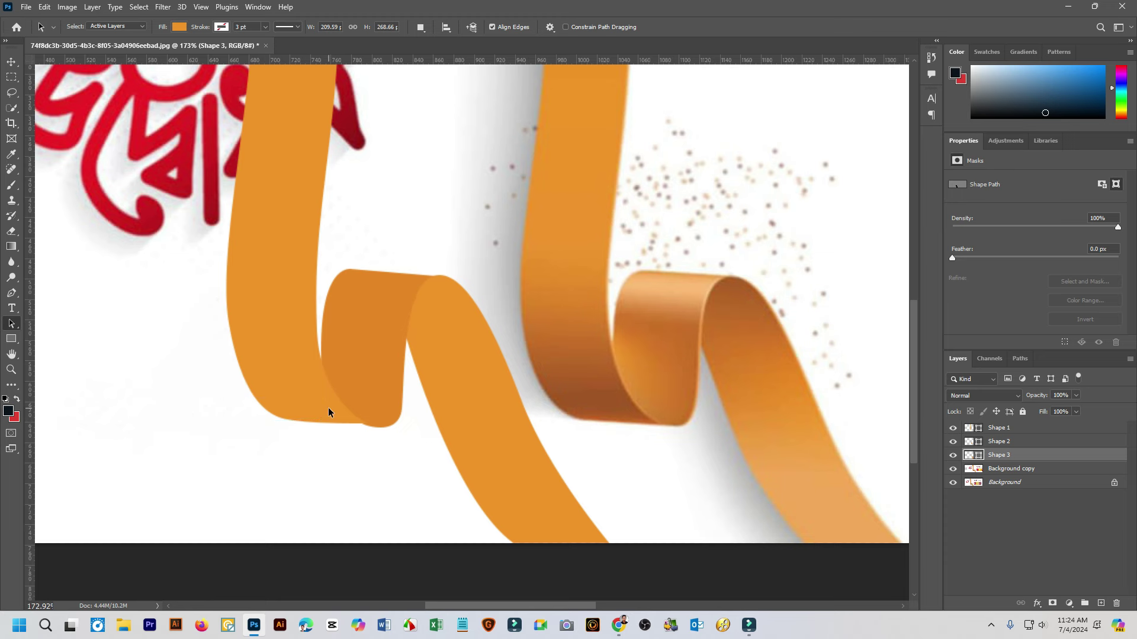
{"action": "left_click", "coordinate": [998, 442]}
{"action": "scroll", "coordinate": [330, 430], "scroll_direction": "up", "scroll_amount": 3}
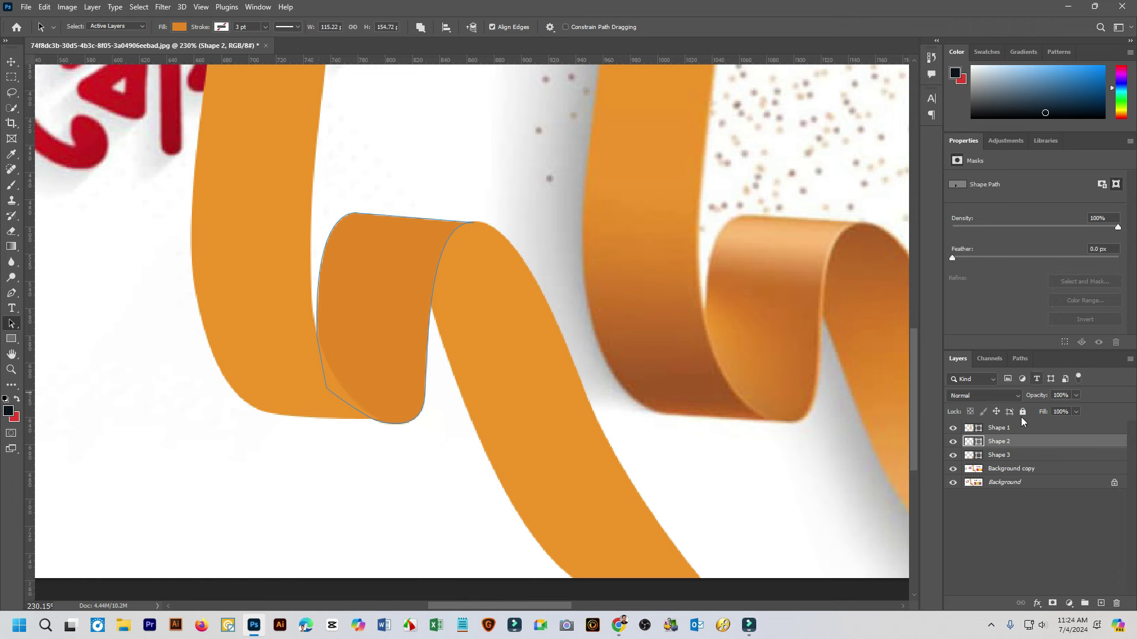
{"action": "left_click", "coordinate": [1000, 431]}
{"action": "scroll", "coordinate": [357, 407], "scroll_direction": "up", "scroll_amount": 3}
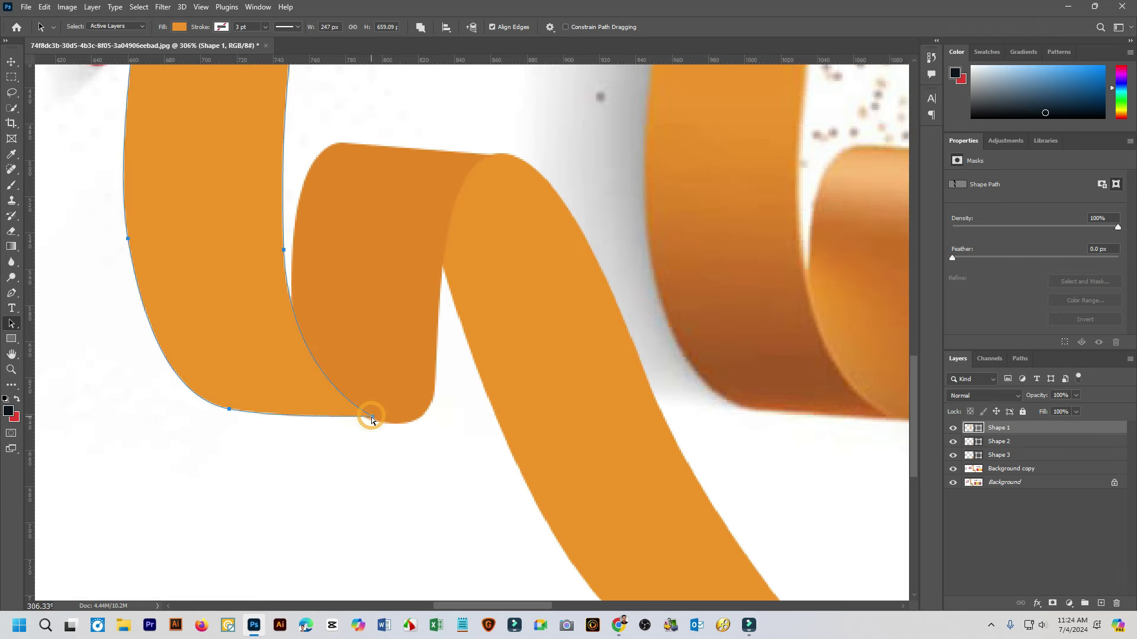
Adjust Shape 1's bottom anchors and lower-left handle into a smoother bend, then deselect
{"action": "left_click", "coordinate": [371, 418]}
{"action": "left_click_drag", "start_coordinate": [372, 419], "coordinate": [371, 424]}
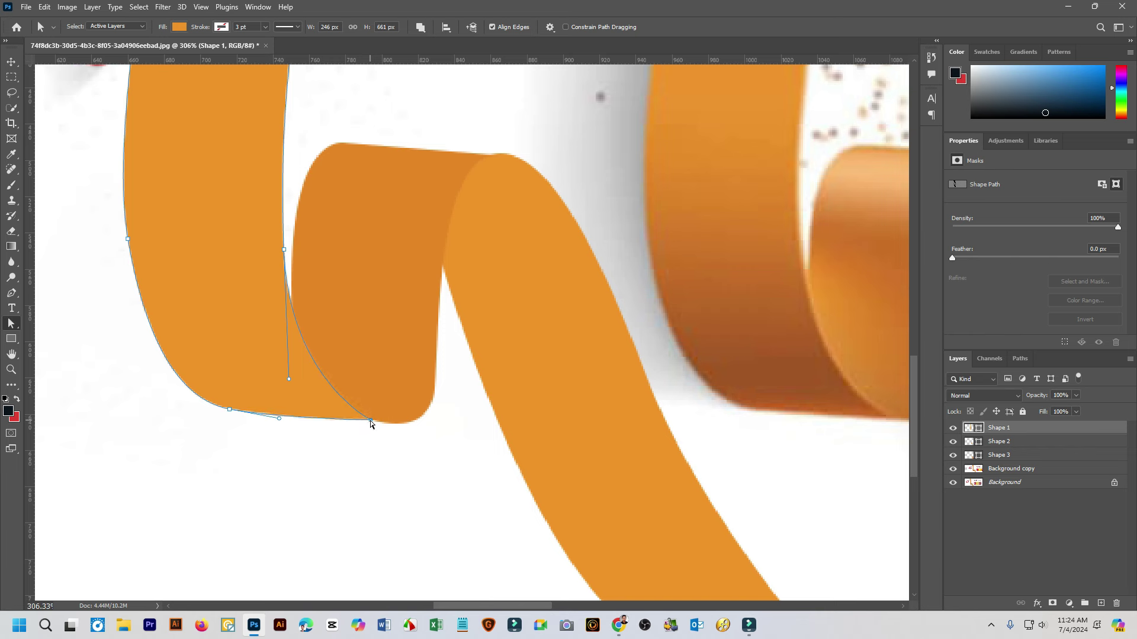
{"action": "left_click", "coordinate": [228, 408]}
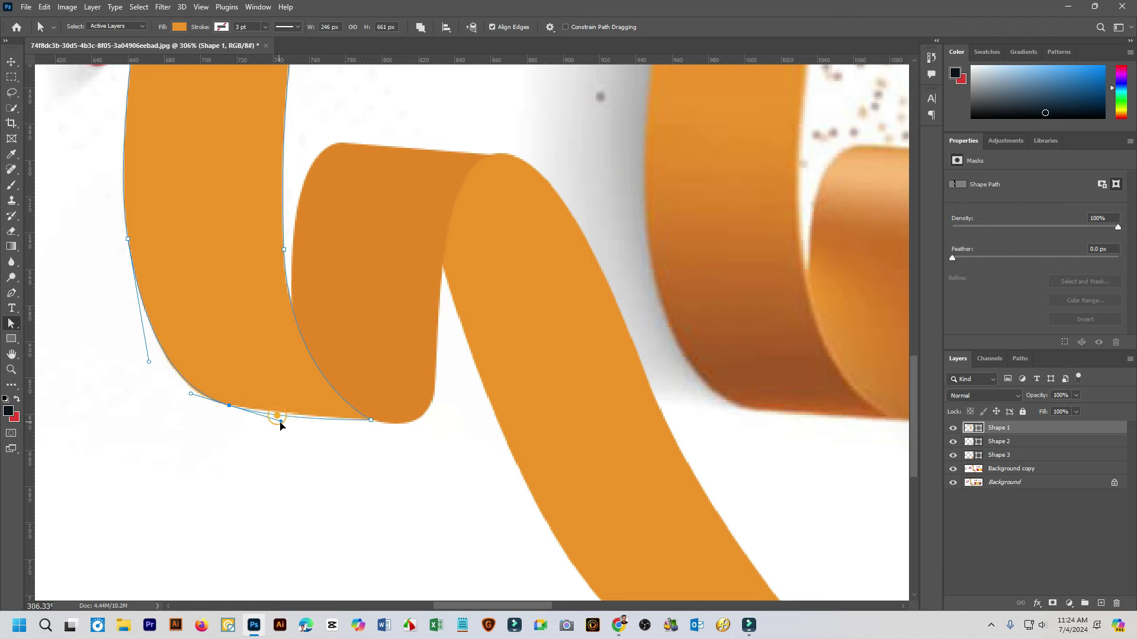
{"action": "left_click_drag", "start_coordinate": [279, 415], "coordinate": [284, 422]}
{"action": "left_click", "coordinate": [372, 421]}
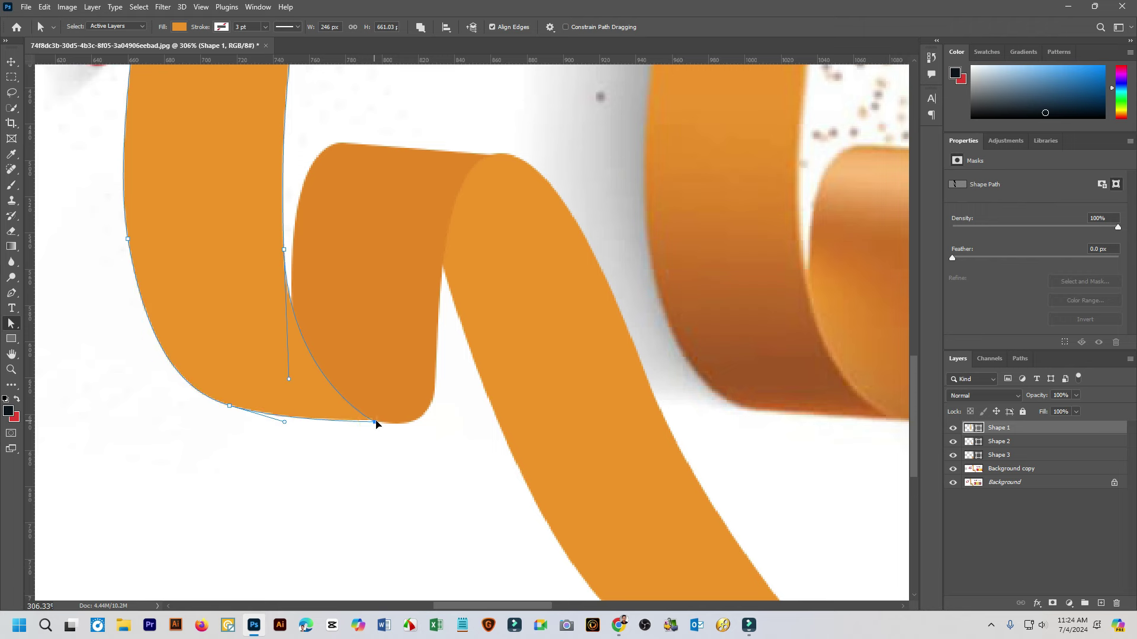
{"action": "left_click_drag", "start_coordinate": [372, 421], "coordinate": [381, 424]}
{"action": "left_click", "coordinate": [433, 438]}
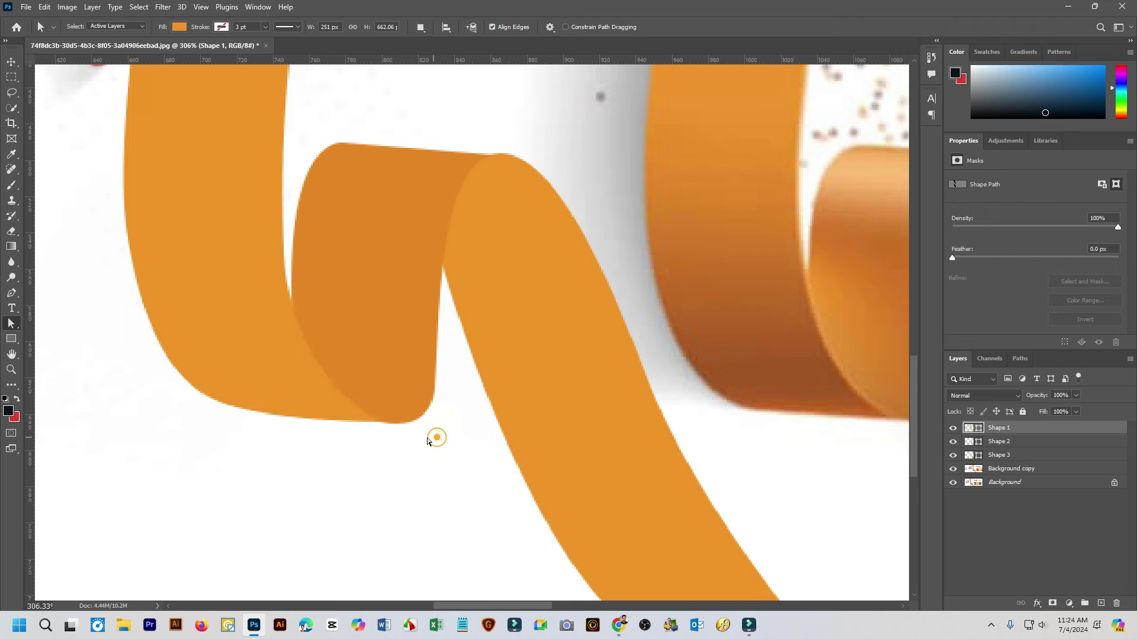
{"action": "scroll", "coordinate": [436, 438], "scroll_direction": "down", "scroll_amount": 5}
{"action": "scroll", "coordinate": [386, 445], "scroll_direction": "up", "scroll_amount": 5}
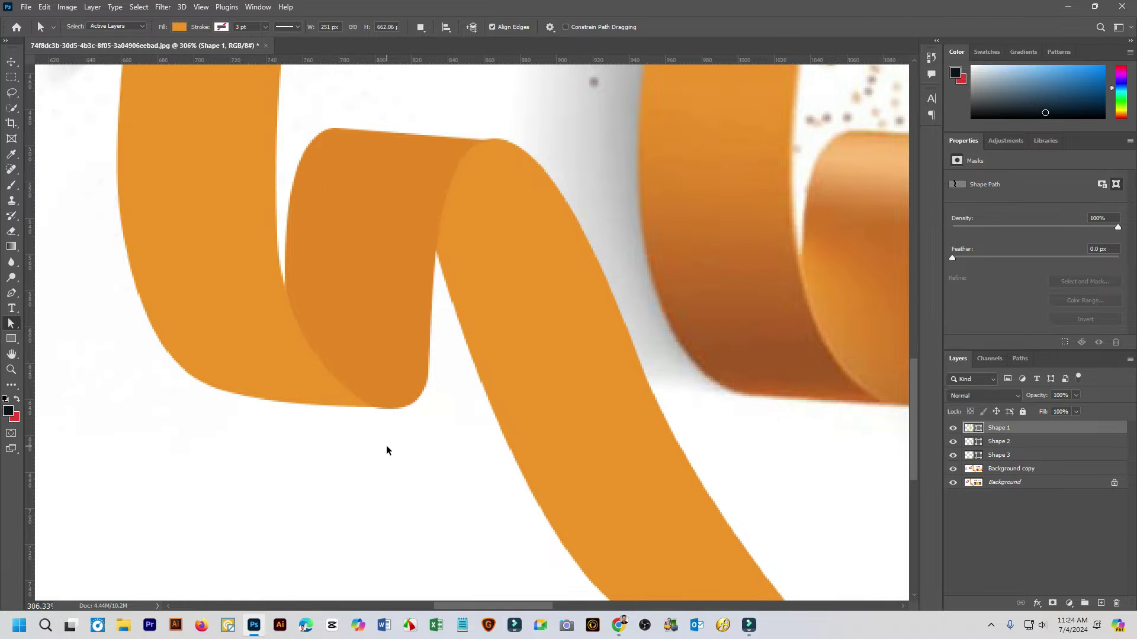
Refine Shape 2's bottom anchor and its direction handle to reshape the lower curve
{"action": "left_click", "coordinate": [999, 448]}
{"action": "left_click", "coordinate": [376, 382]}
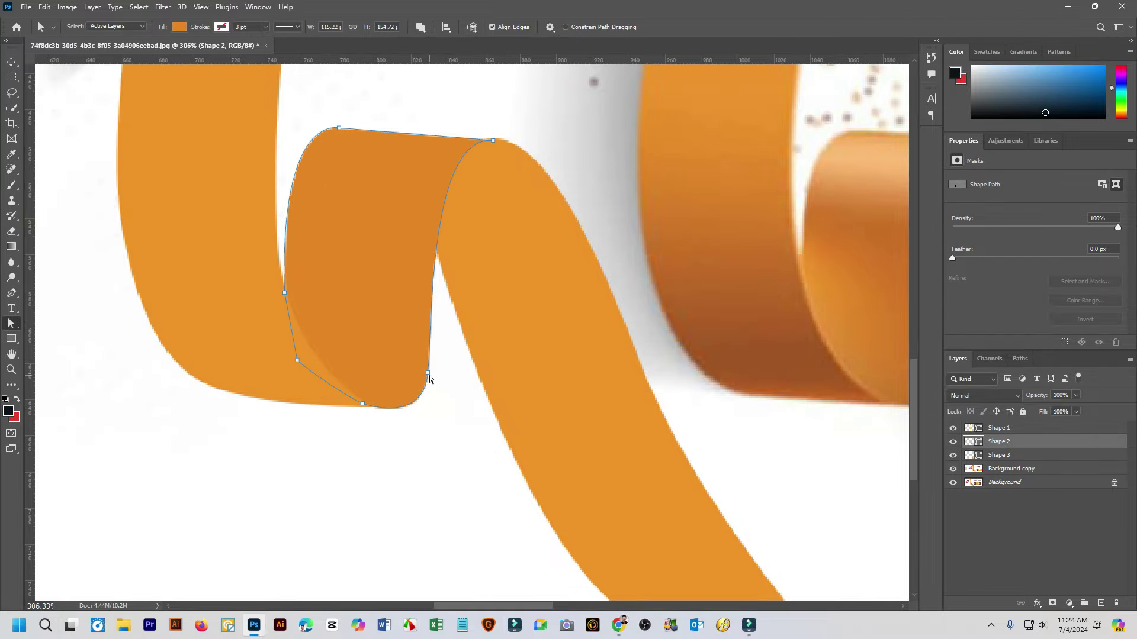
{"action": "left_click", "coordinate": [429, 376]}
{"action": "left_click", "coordinate": [362, 404]}
{"action": "left_click", "coordinate": [424, 425]}
{"action": "left_click_drag", "start_coordinate": [424, 424], "coordinate": [417, 417]}
{"action": "left_click_drag", "start_coordinate": [418, 419], "coordinate": [424, 423]}
{"action": "left_click_drag", "start_coordinate": [362, 405], "coordinate": [352, 408]}
{"action": "left_click", "coordinate": [351, 407]}
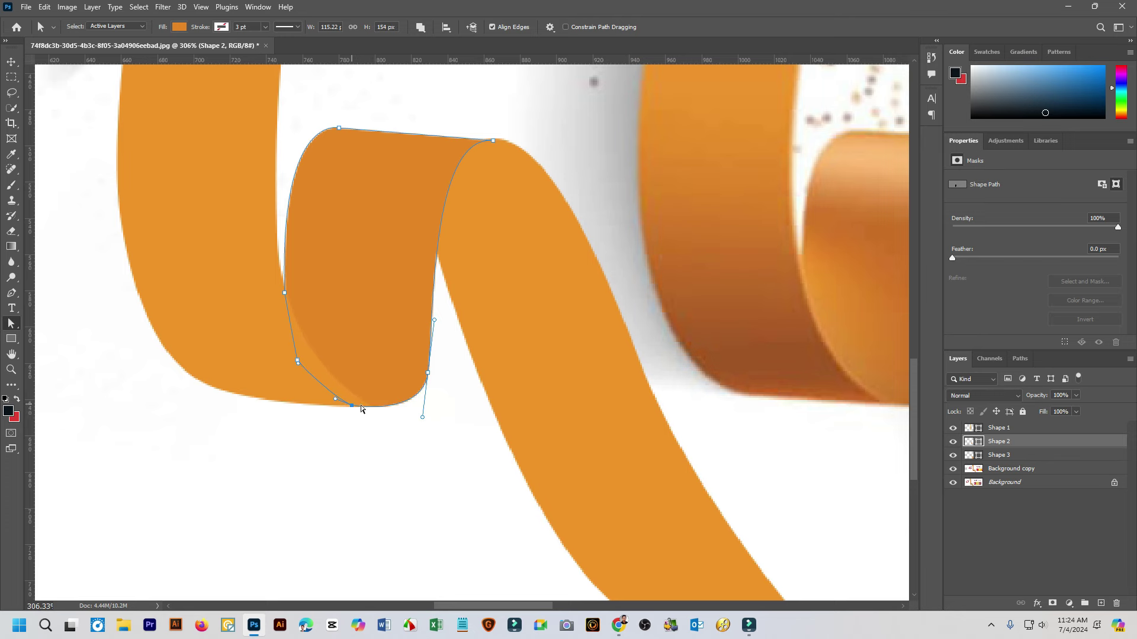
{"action": "left_click", "coordinate": [449, 428]}
Fit the banner to the window and nudge Shape 2's top-right anchor slightly right
{"action": "key", "text": "ctrl+0"}
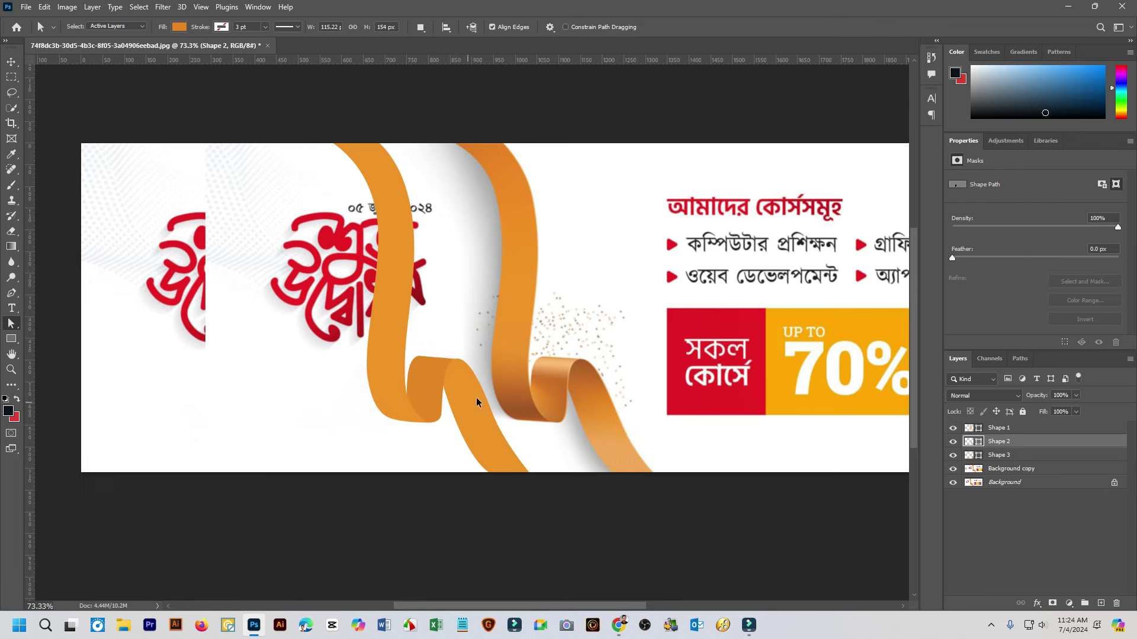
{"action": "scroll", "coordinate": [476, 397], "scroll_direction": "up", "scroll_amount": 5}
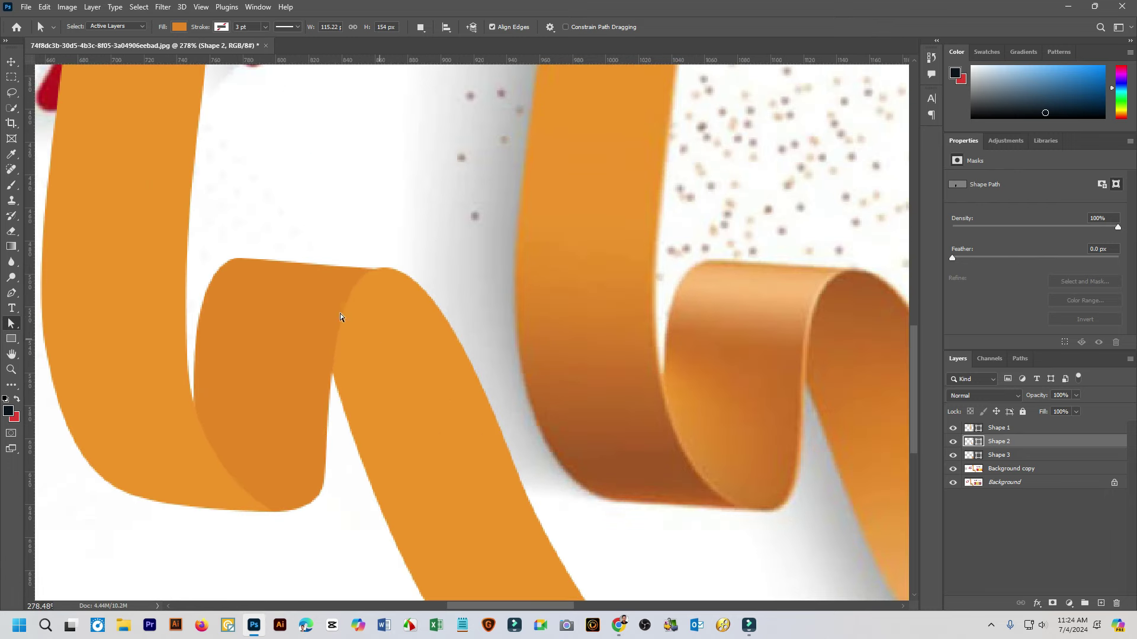
{"action": "left_click", "coordinate": [333, 296]}
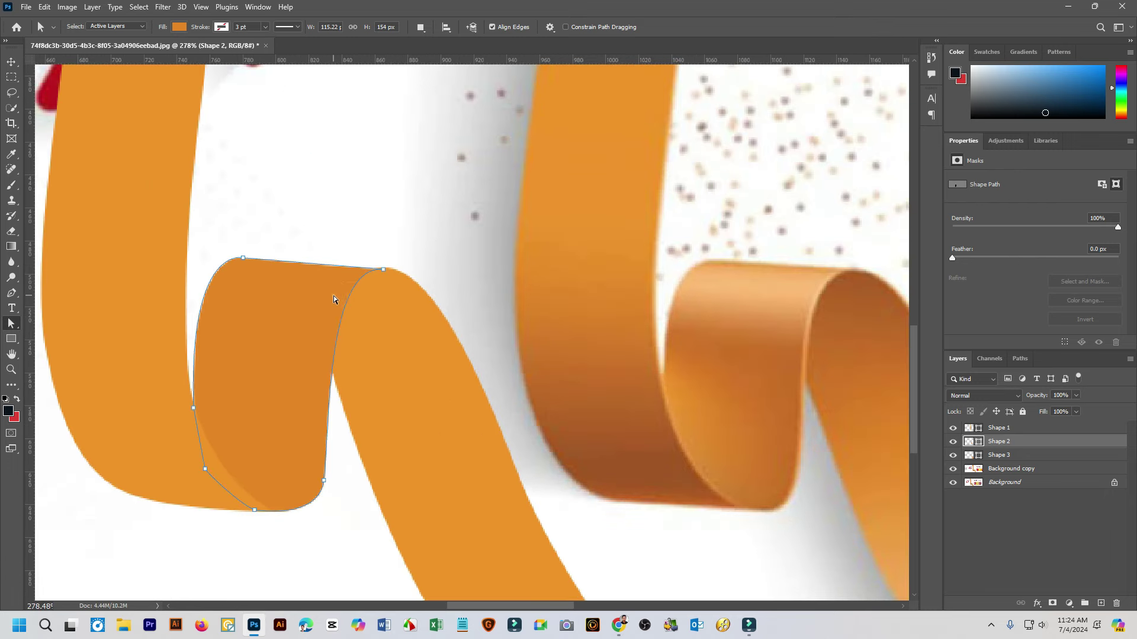
{"action": "scroll", "coordinate": [388, 287], "scroll_direction": "up", "scroll_amount": 2}
{"action": "left_click", "coordinate": [375, 264]}
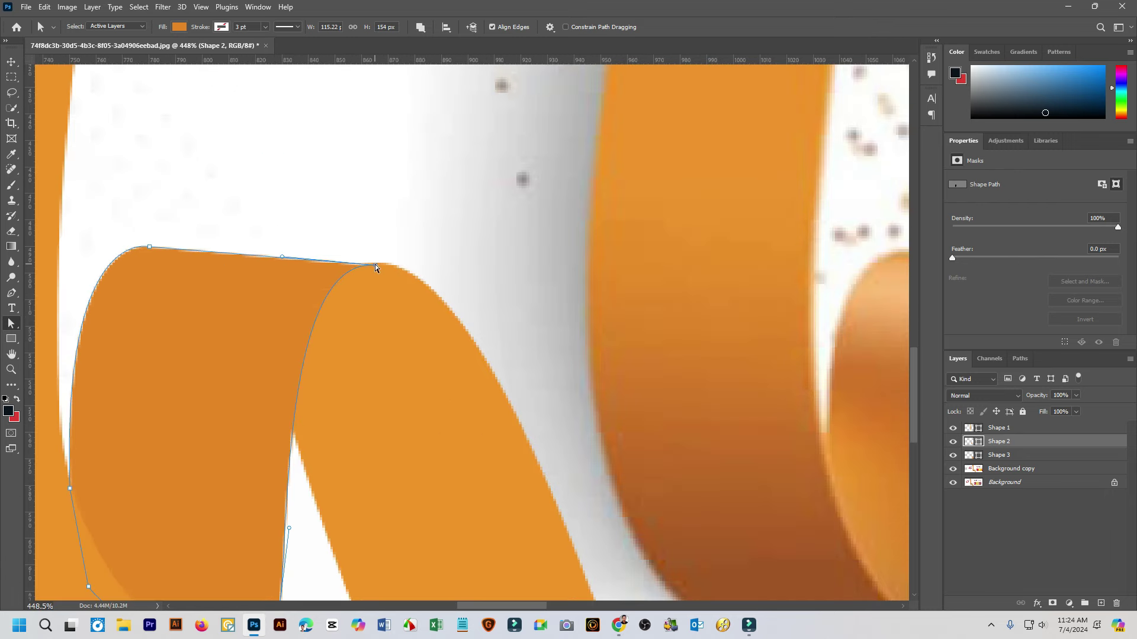
{"action": "key", "text": "Right"}
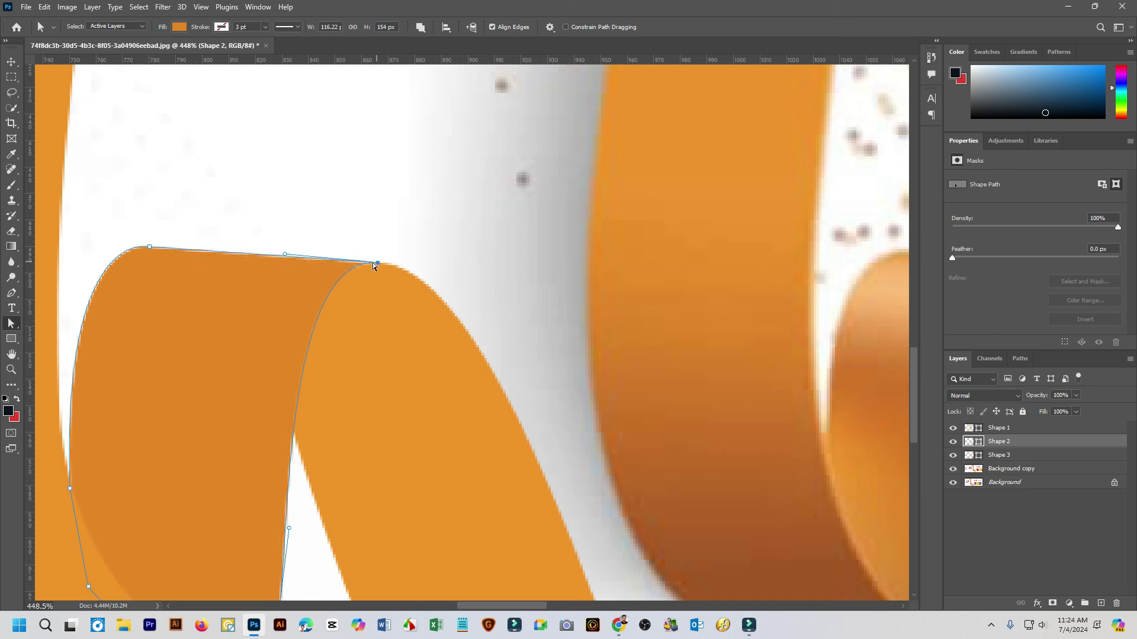
{"action": "left_click_drag", "start_coordinate": [286, 254], "coordinate": [283, 249]}
{"action": "left_click_drag", "start_coordinate": [378, 262], "coordinate": [387, 263]}
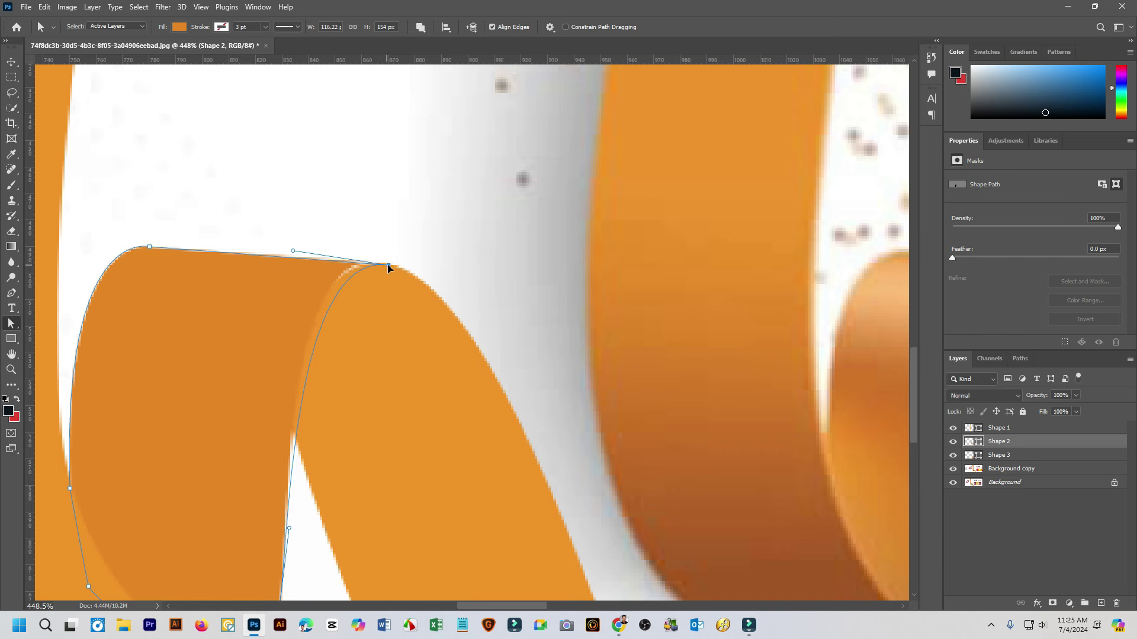
{"action": "key", "text": "Right"}
{"action": "key", "text": "Right"}
{"action": "key", "text": "Right"}
{"action": "key", "text": "Right"}
{"action": "left_click", "coordinate": [429, 269]}
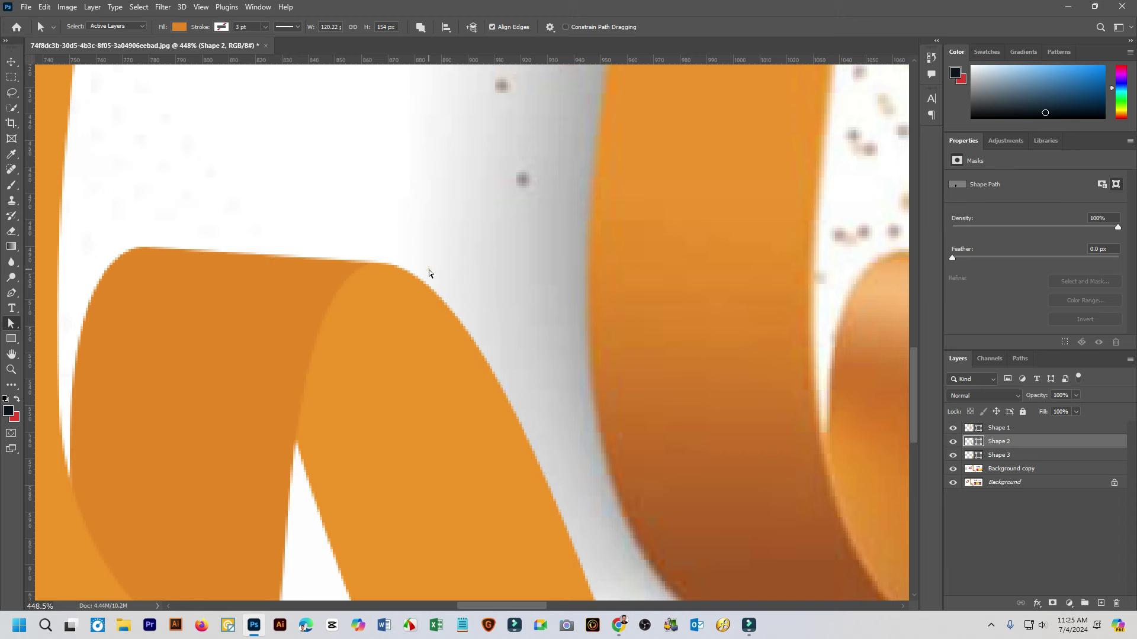
Drag Shape 2's top anchor handle to match the ribbon's upper edge, then zoom out
{"action": "left_click", "coordinate": [257, 276]}
{"action": "left_click", "coordinate": [151, 247]}
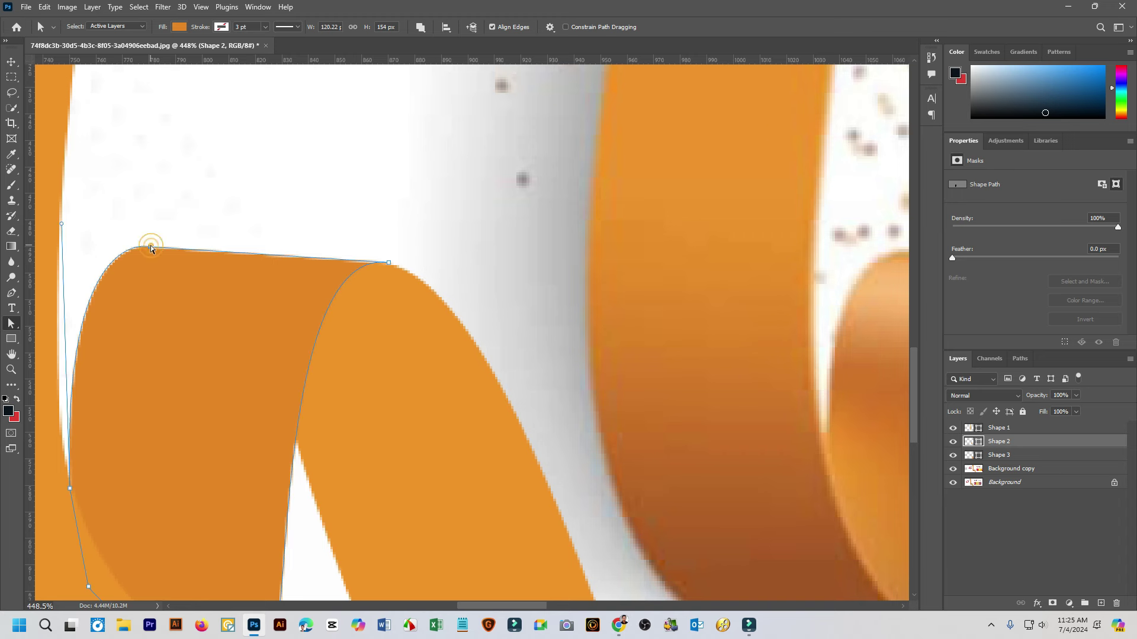
{"action": "left_click_drag", "start_coordinate": [154, 295], "coordinate": [265, 282]}
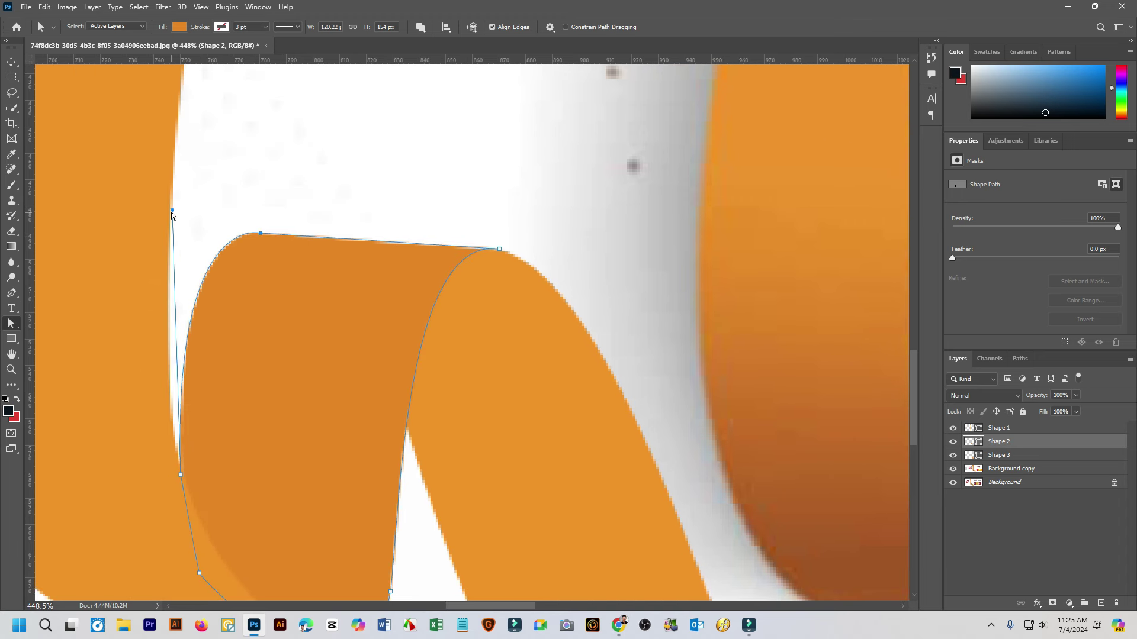
{"action": "left_click_drag", "start_coordinate": [178, 210], "coordinate": [182, 225]}
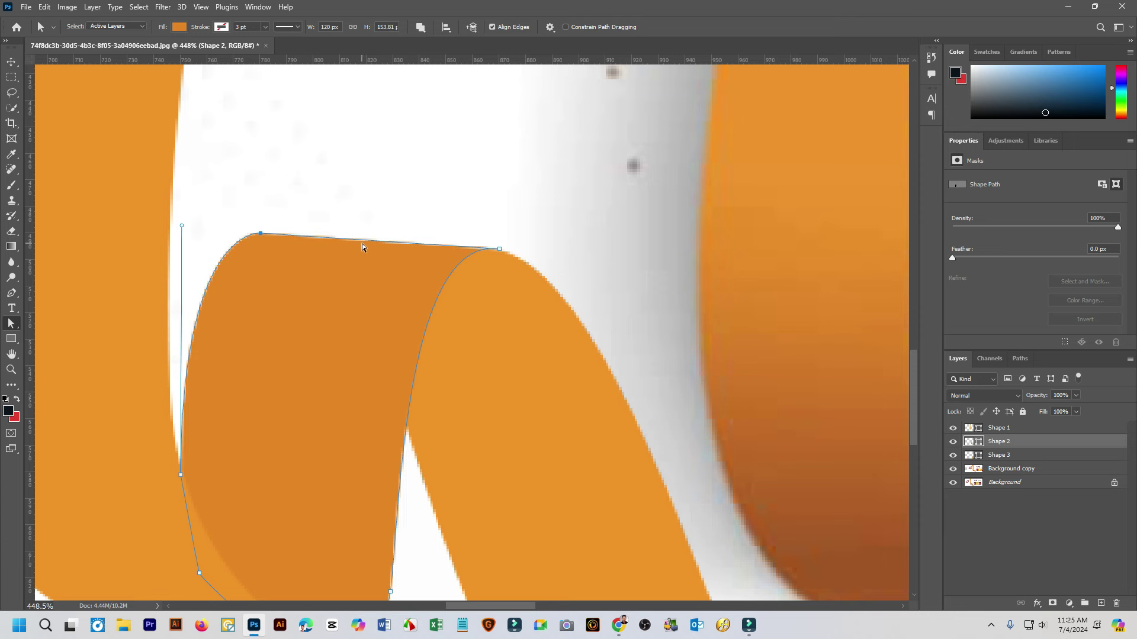
{"action": "scroll", "coordinate": [366, 239], "scroll_direction": "down", "scroll_amount": 3}
{"action": "scroll", "coordinate": [393, 279], "scroll_direction": "down", "scroll_amount": 2}
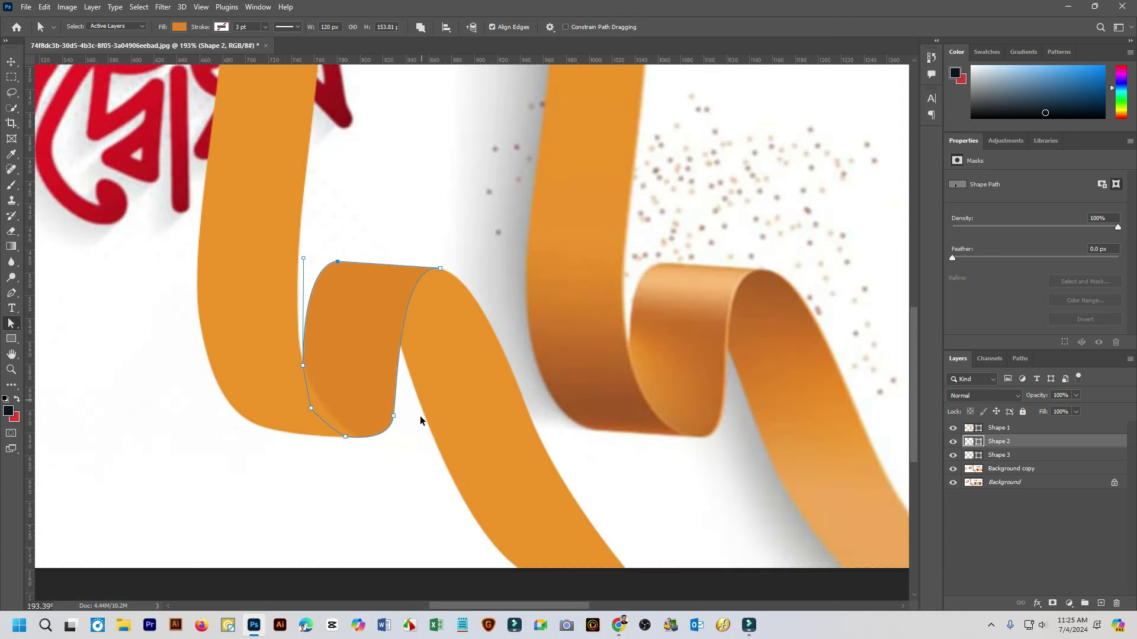
{"action": "scroll", "coordinate": [413, 449], "scroll_direction": "down", "scroll_amount": 2}
{"action": "scroll", "coordinate": [351, 463], "scroll_direction": "down", "scroll_amount": 3}
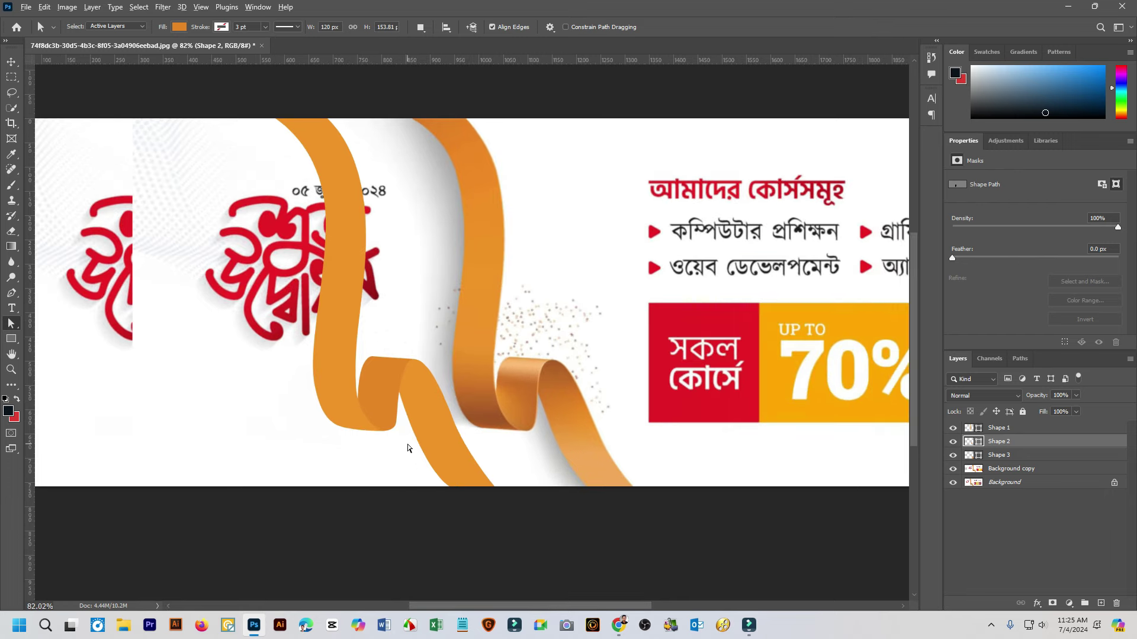
{"action": "scroll", "coordinate": [408, 444], "scroll_direction": "up", "scroll_amount": 1}
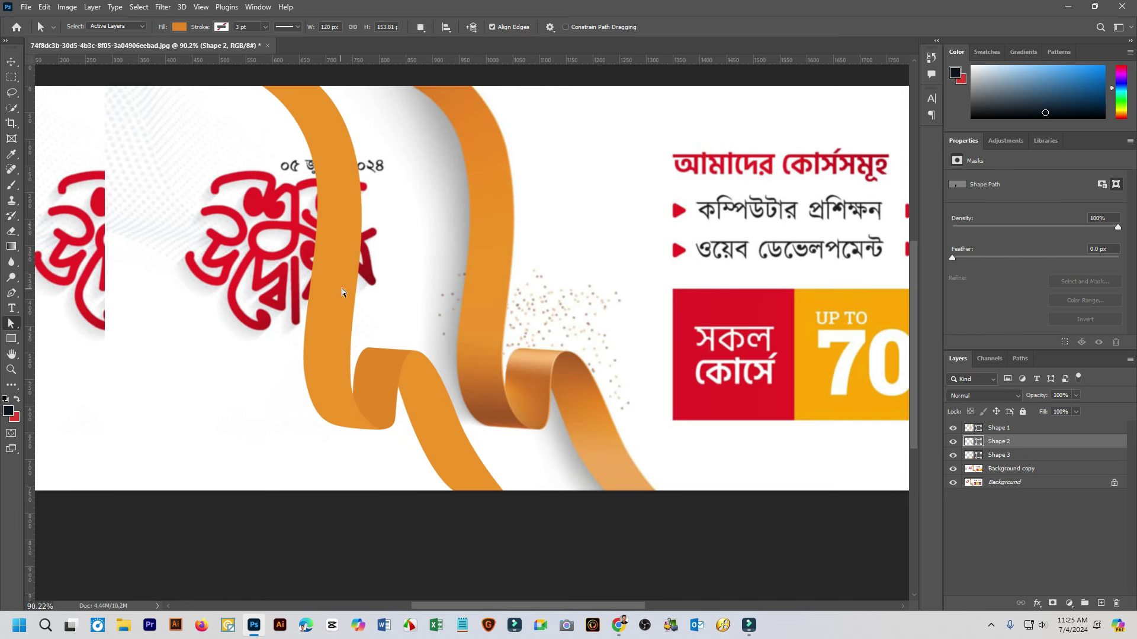
Select Shape 1 and switch its fill from solid orange to a black-to-white gradient
{"action": "left_click", "coordinate": [960, 428]}
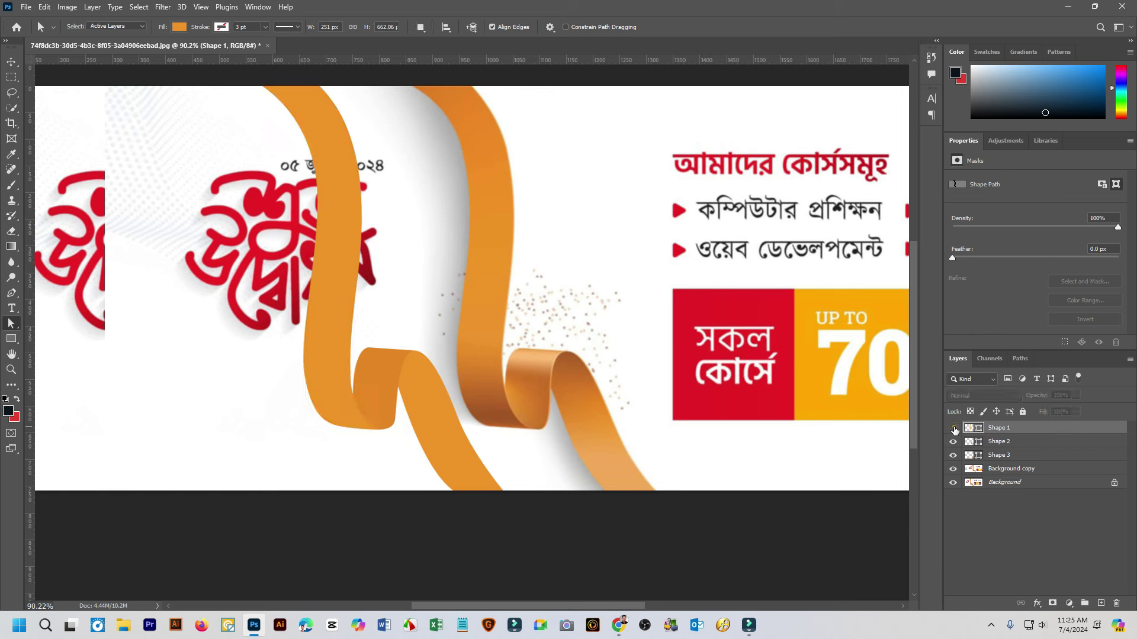
{"action": "left_click", "coordinate": [953, 428]}
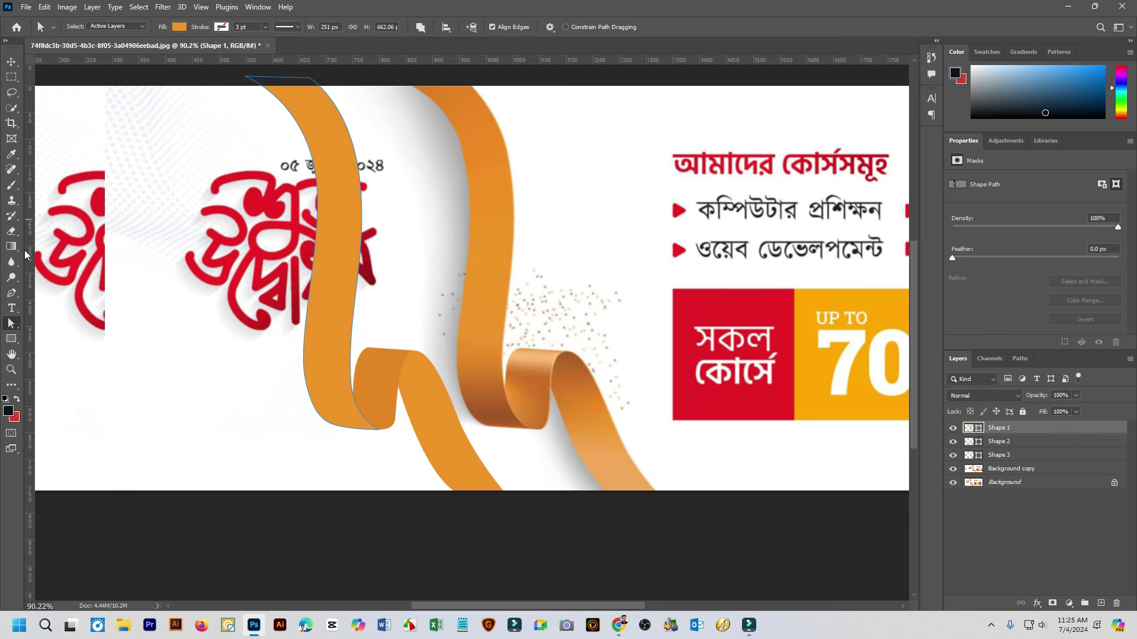
{"action": "left_click", "coordinate": [179, 27]}
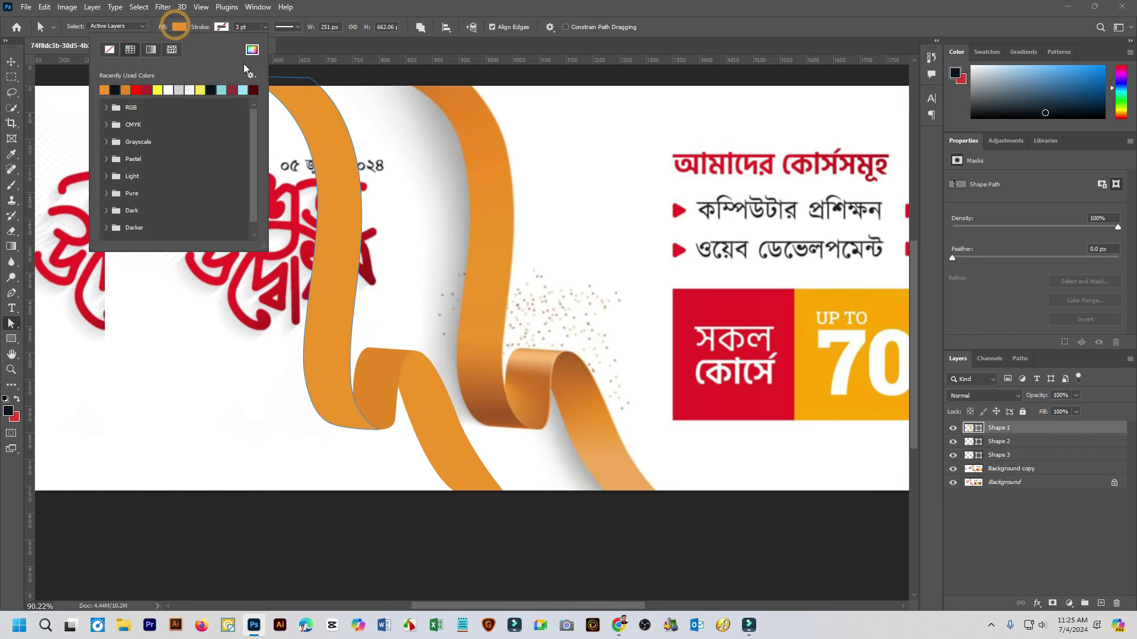
{"action": "left_click", "coordinate": [152, 51]}
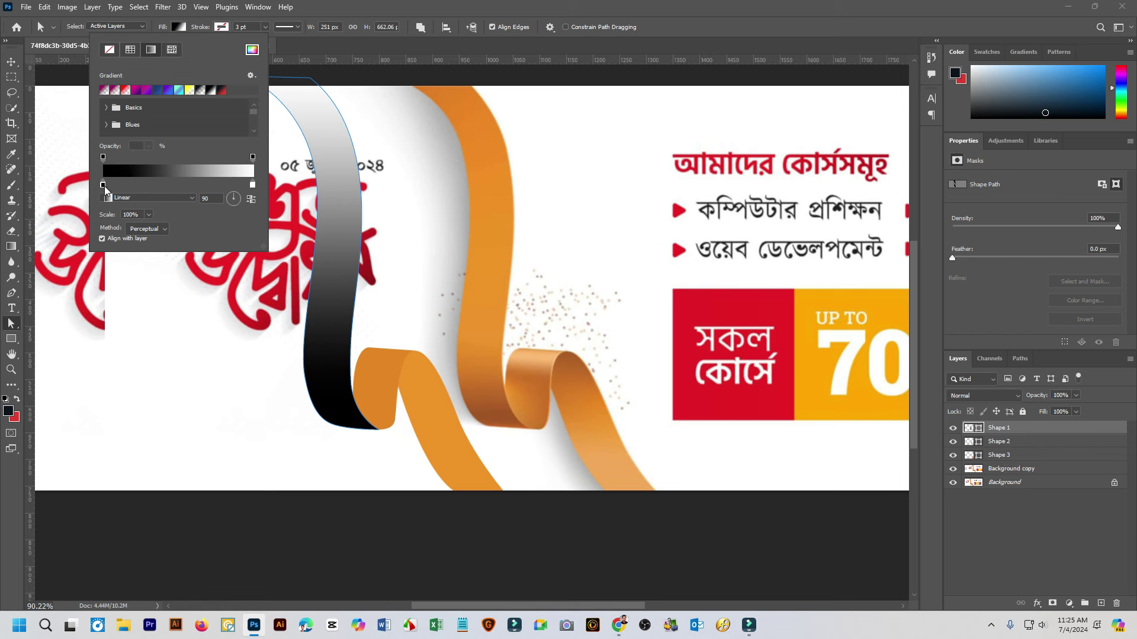
Move the black stop right, add a left stop, and colour it with orange sampled from the ribbon
{"action": "left_click_drag", "start_coordinate": [103, 185], "coordinate": [175, 185]}
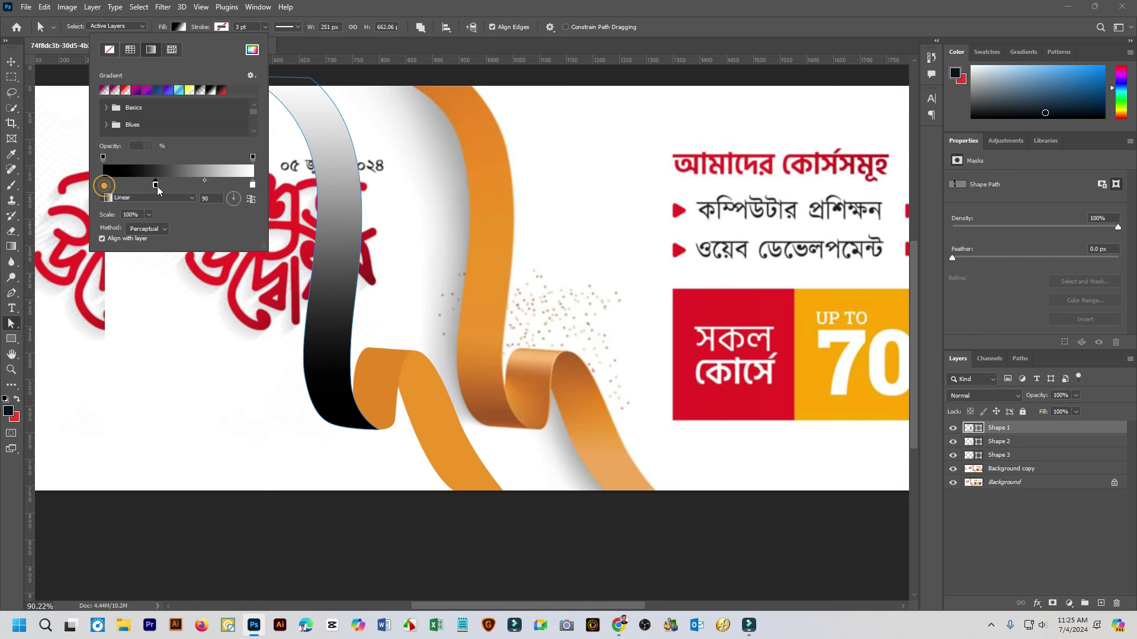
{"action": "left_click", "coordinate": [104, 184]}
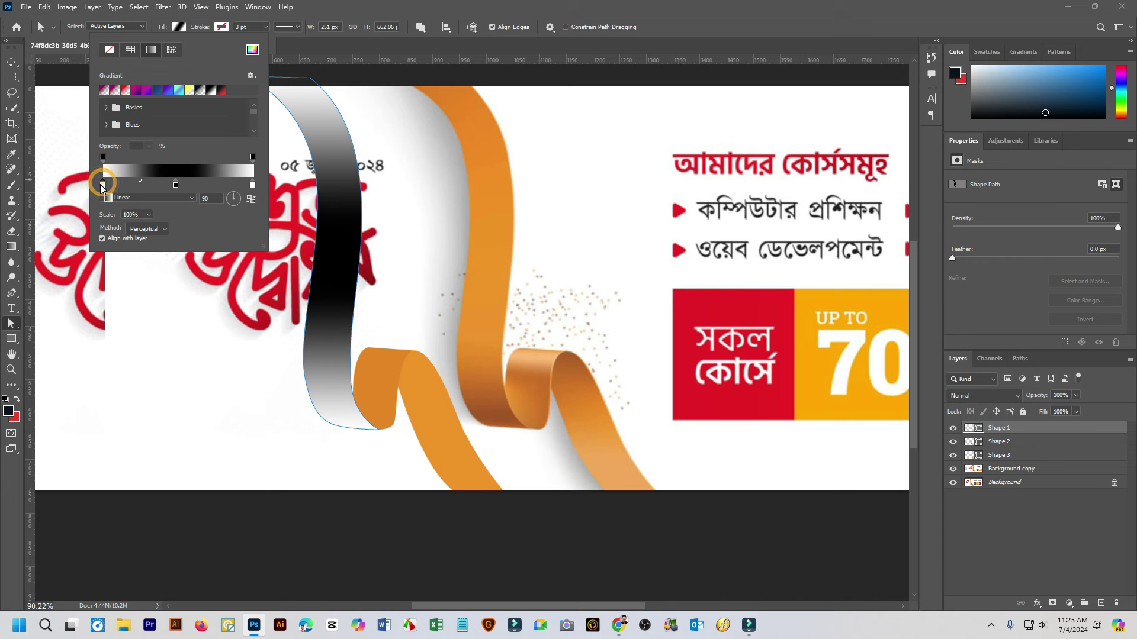
{"action": "double_click", "coordinate": [103, 185]}
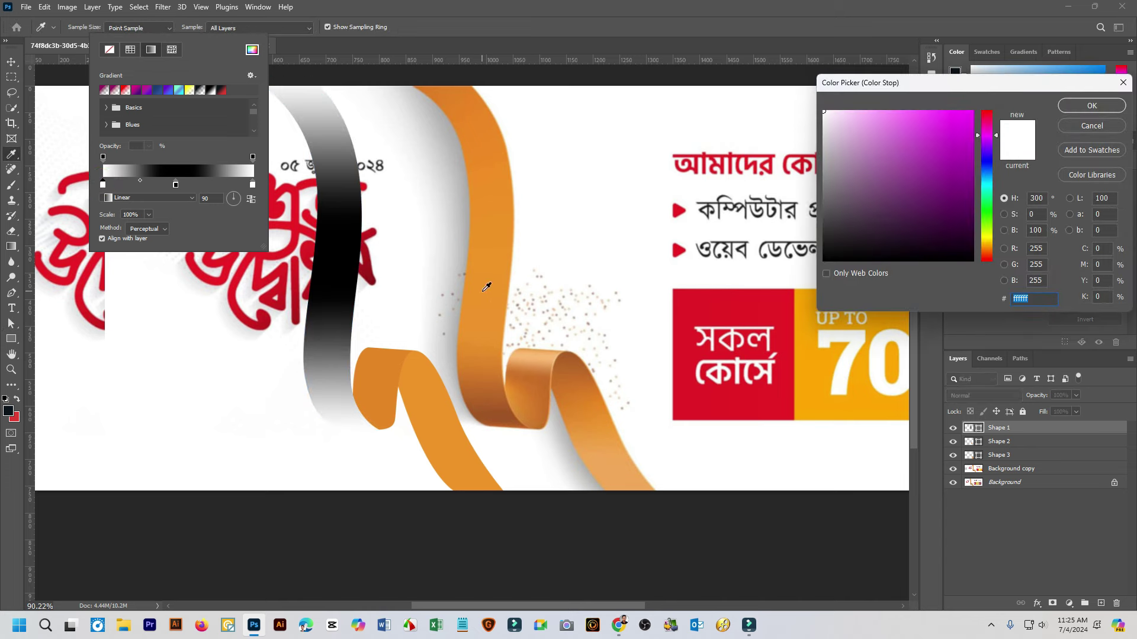
{"action": "left_click", "coordinate": [492, 237]}
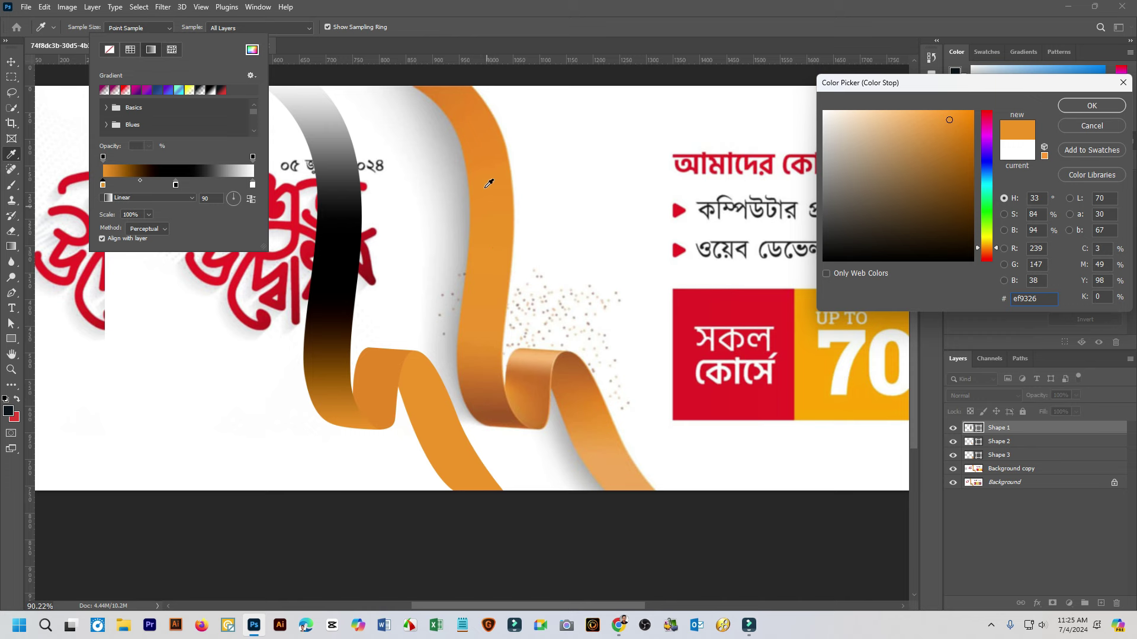
{"action": "left_click", "coordinate": [454, 89]}
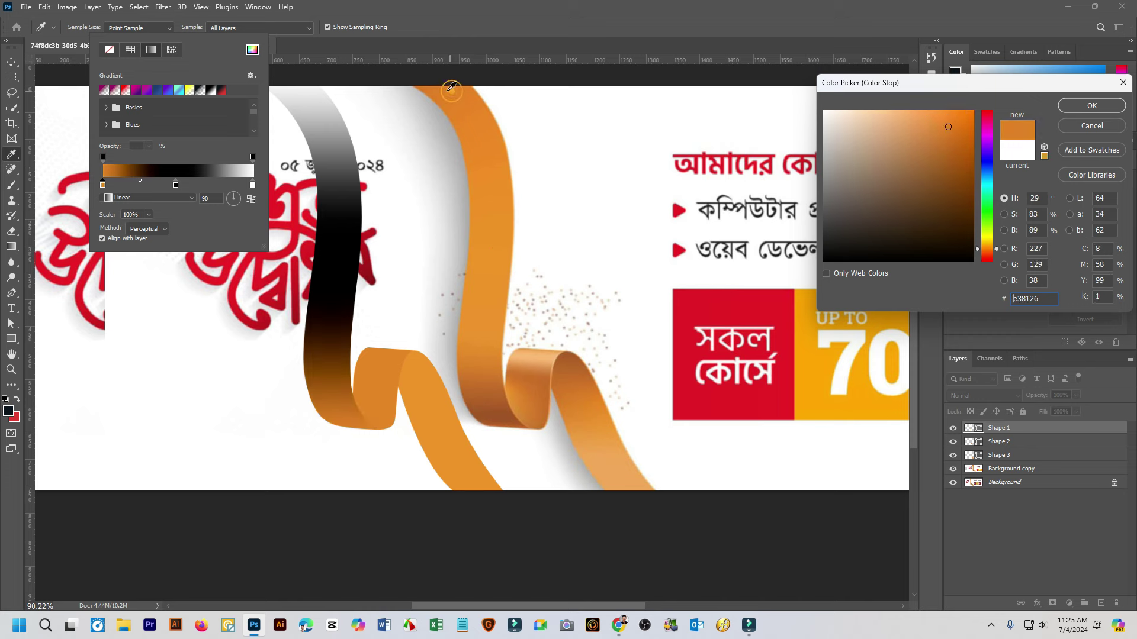
{"action": "left_click", "coordinate": [1079, 106]}
Recolour the middle and right gradient stops with oranges sampled from the ribbon
{"action": "double_click", "coordinate": [175, 185]}
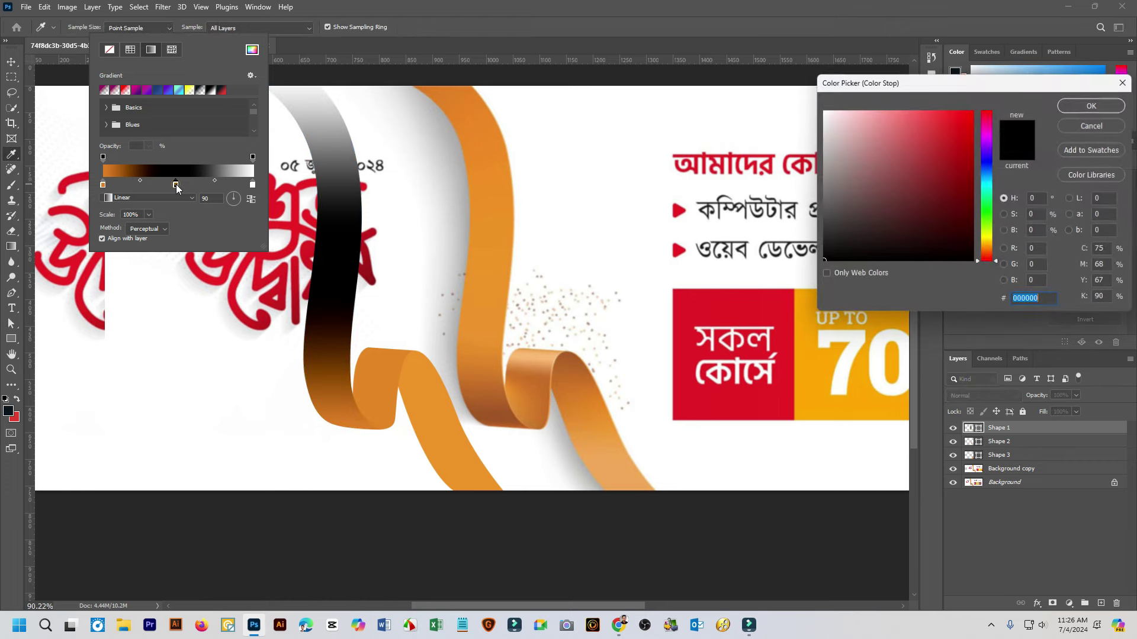
{"action": "left_click", "coordinate": [490, 260]}
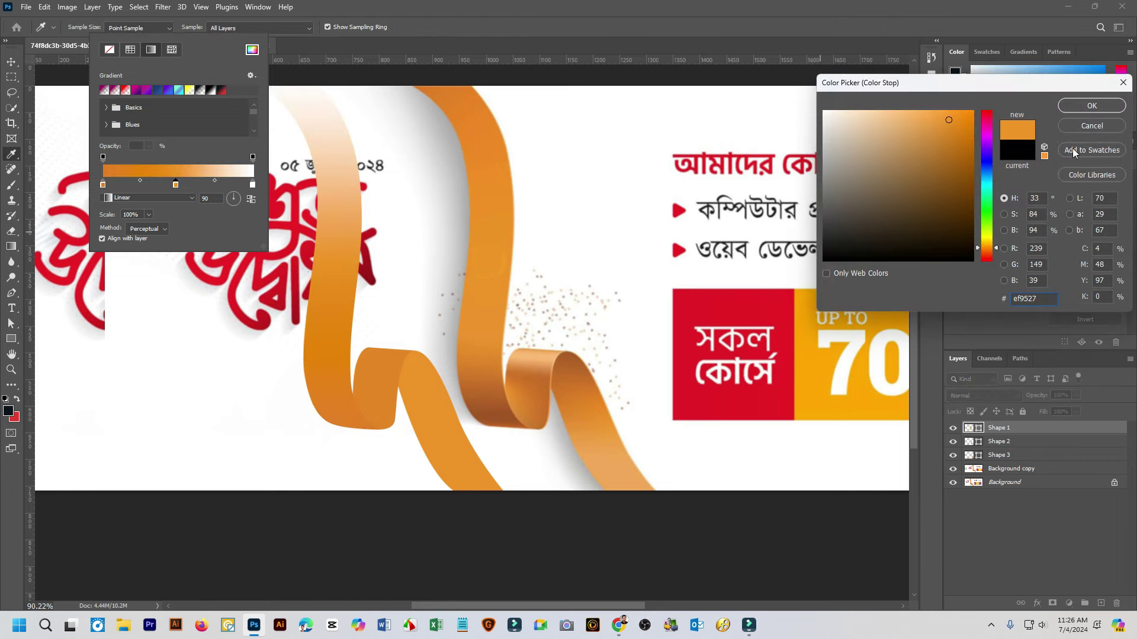
{"action": "left_click", "coordinate": [1091, 105]}
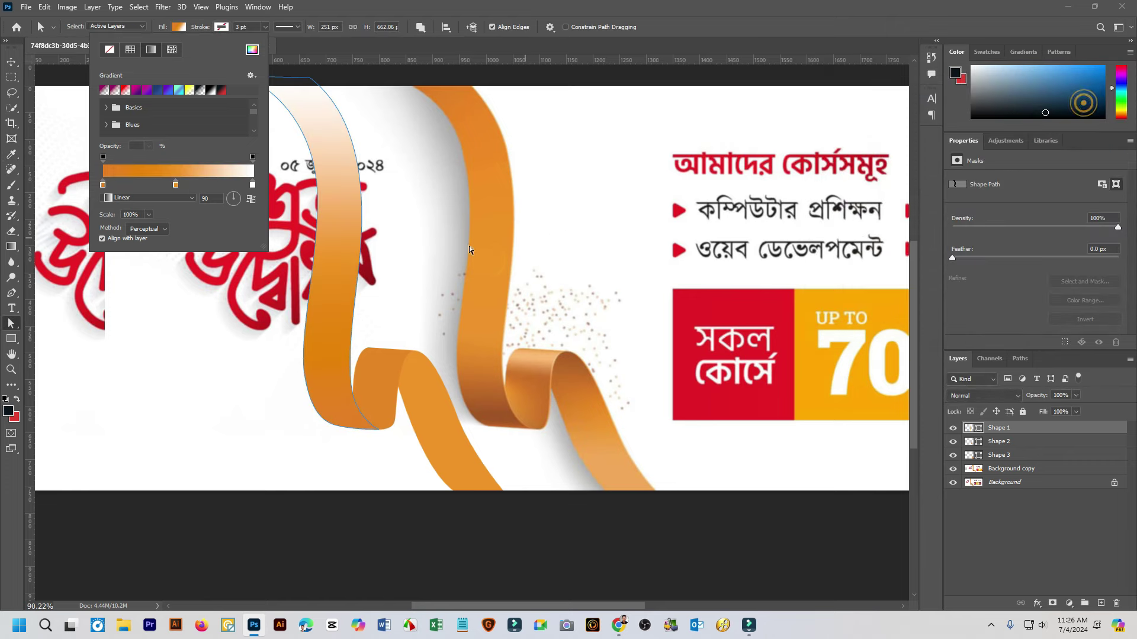
{"action": "double_click", "coordinate": [253, 186]}
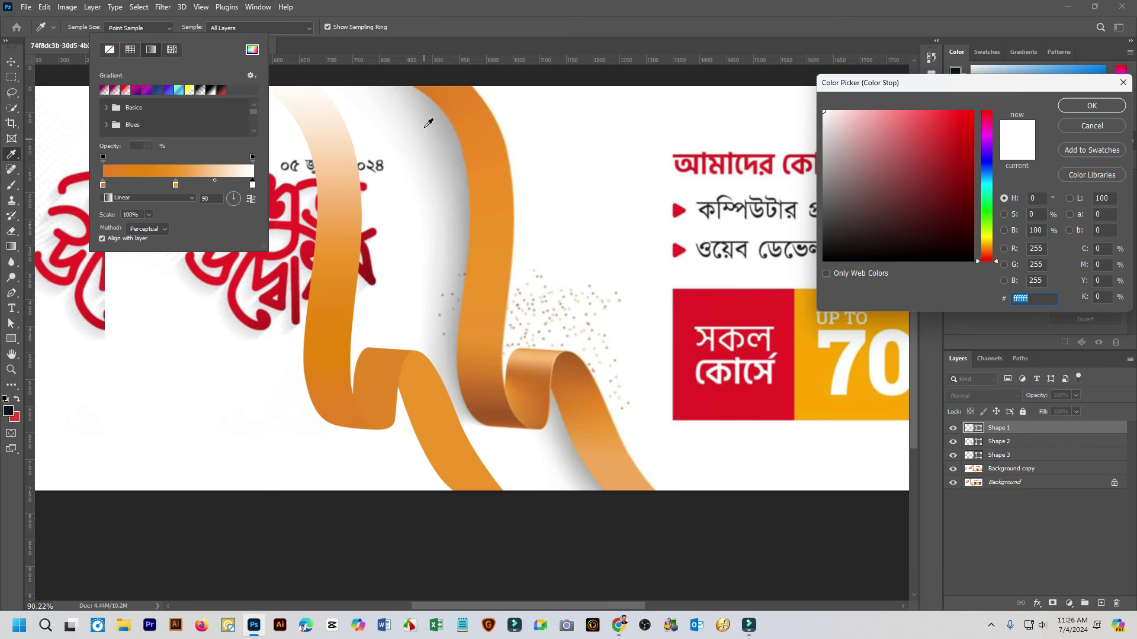
{"action": "left_click", "coordinate": [444, 86]}
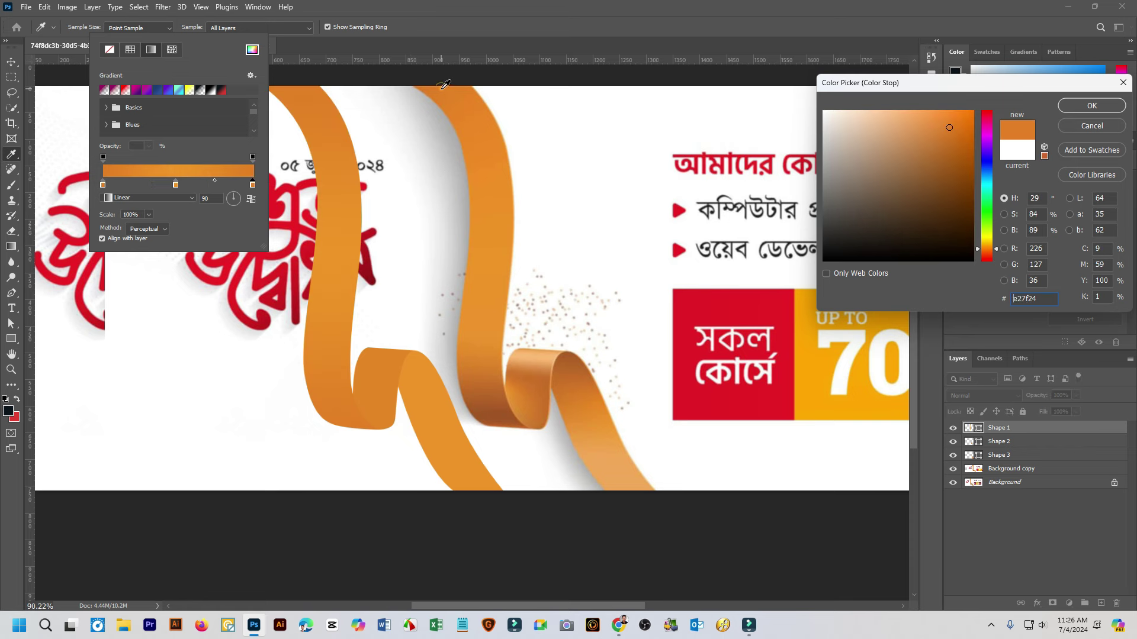
{"action": "left_click", "coordinate": [1101, 106]}
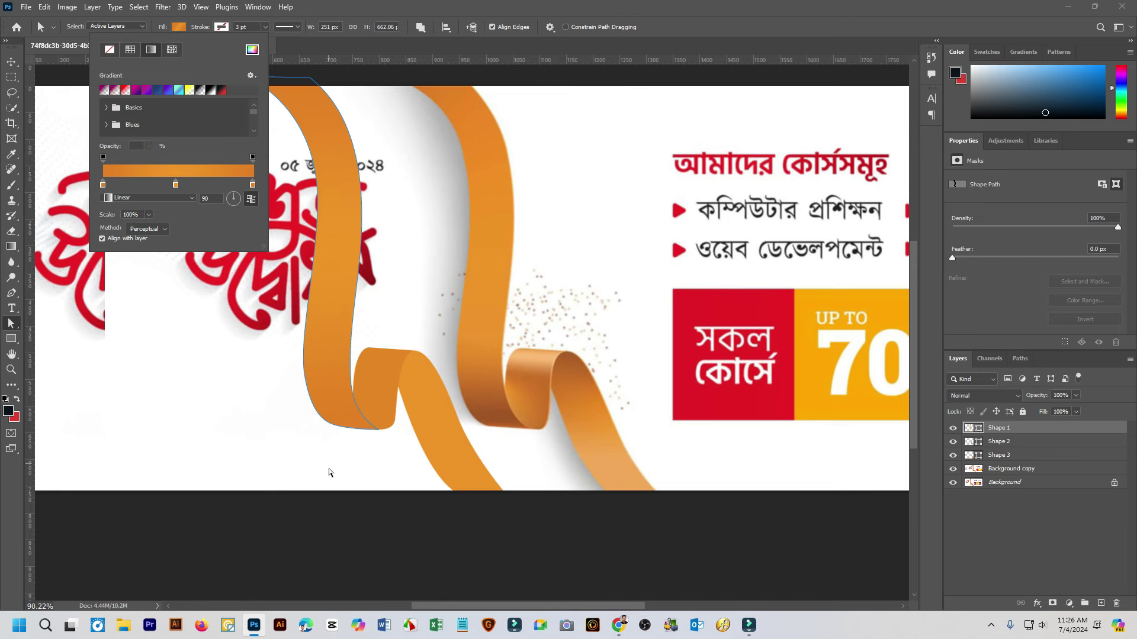
Recolour a gradient stop with a richer orange in the Color Picker and reposition it
{"action": "scroll", "coordinate": [330, 472], "scroll_direction": "up", "scroll_amount": 3}
{"action": "double_click", "coordinate": [254, 185]}
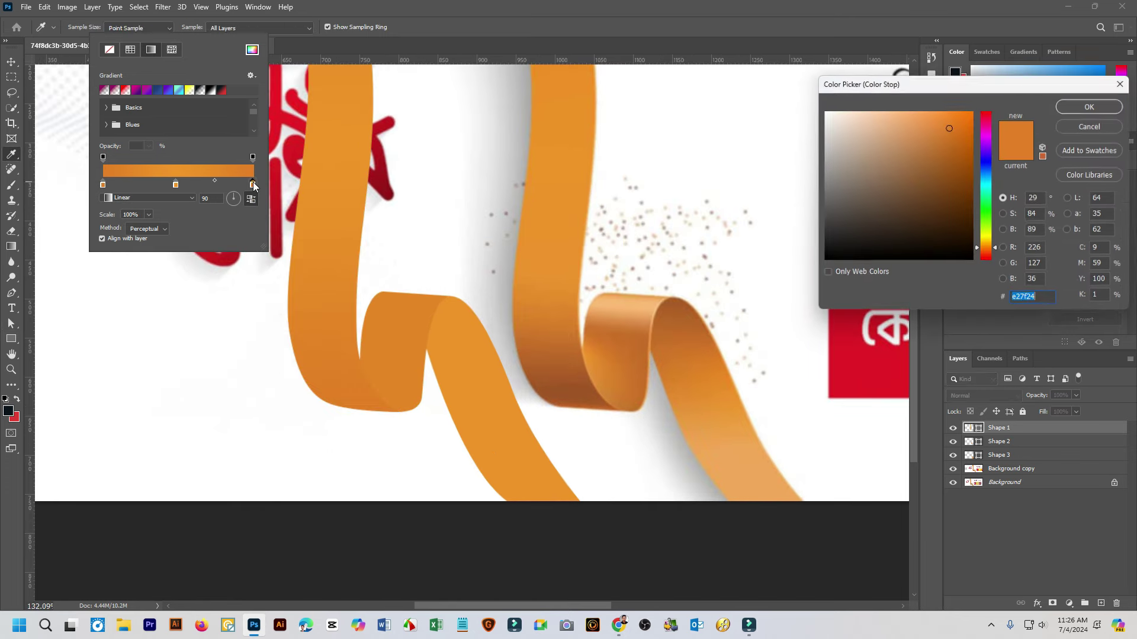
{"action": "left_click_drag", "start_coordinate": [254, 183], "coordinate": [585, 392]}
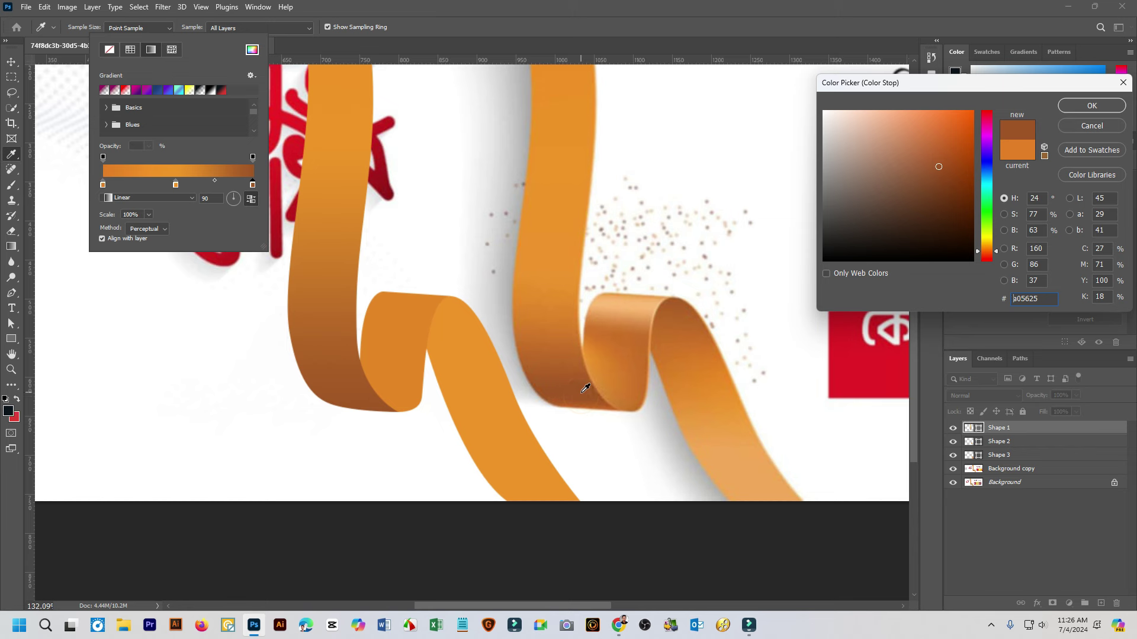
{"action": "left_click", "coordinate": [578, 379]}
{"action": "left_click", "coordinate": [949, 145]}
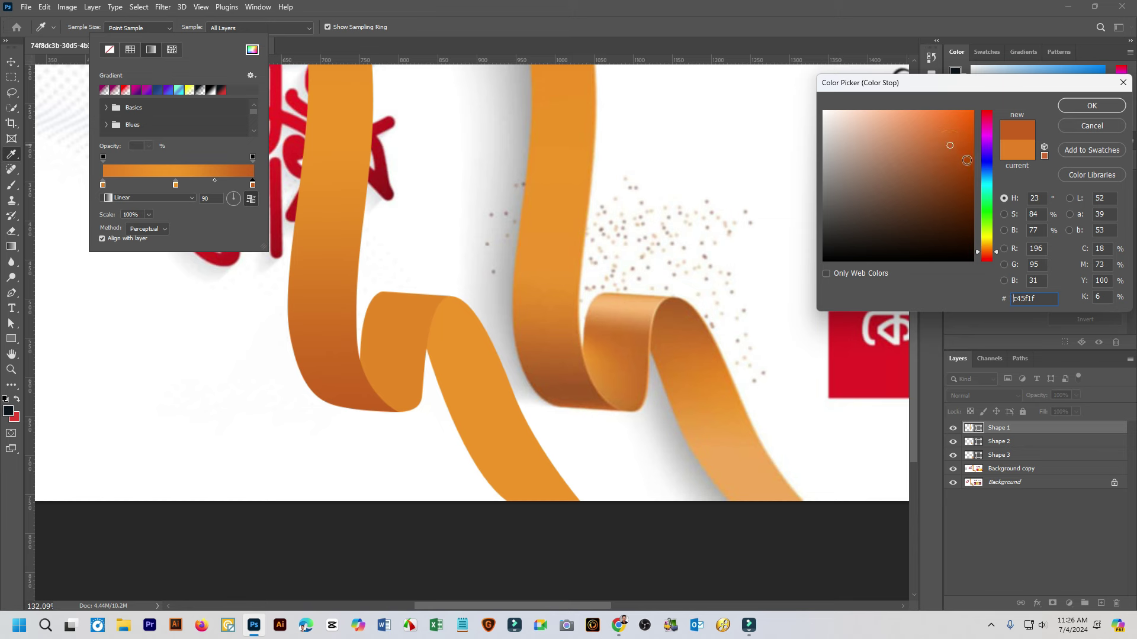
{"action": "left_click_drag", "start_coordinate": [996, 254], "coordinate": [995, 255]}
{"action": "left_click", "coordinate": [951, 142]}
{"action": "left_click", "coordinate": [952, 137]}
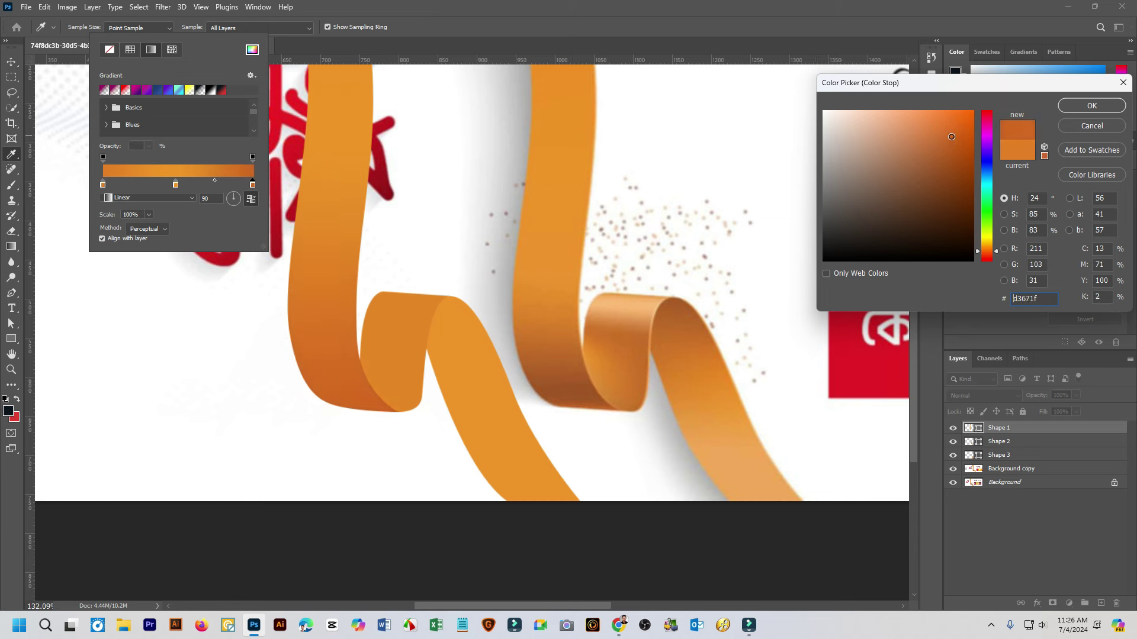
{"action": "left_click_drag", "start_coordinate": [951, 137], "coordinate": [957, 145]}
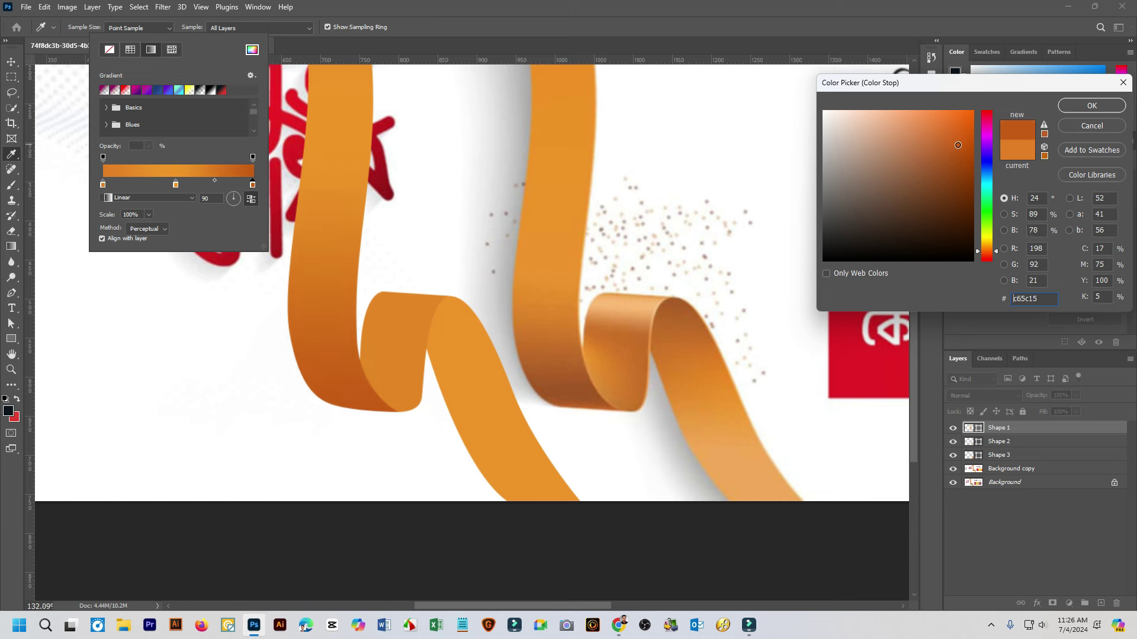
{"action": "left_click", "coordinate": [1092, 106]}
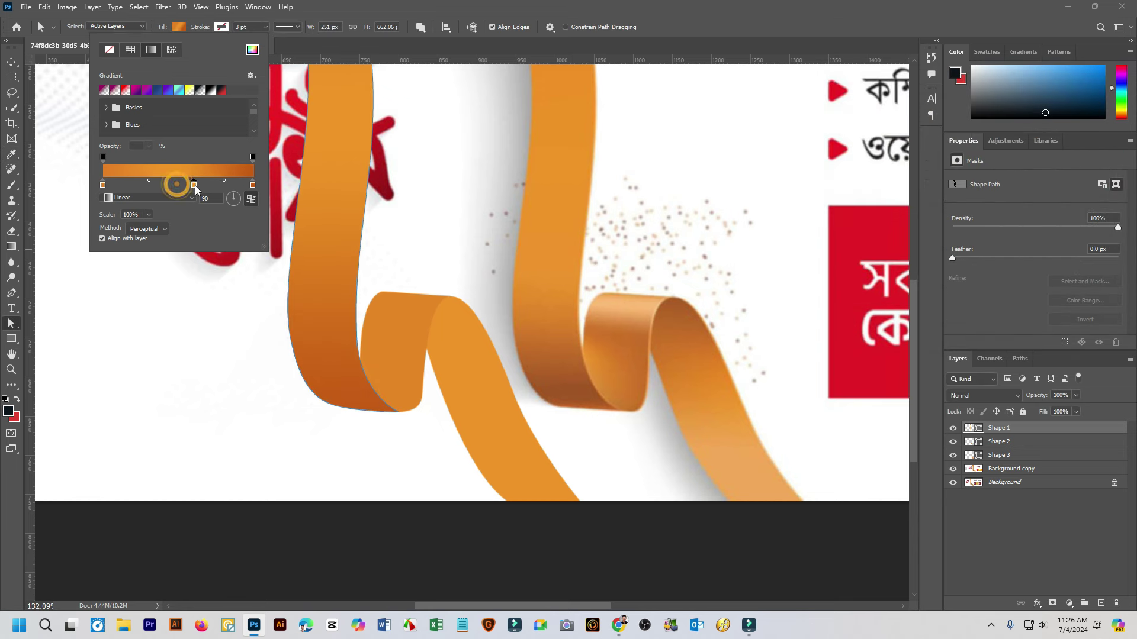
{"action": "left_click_drag", "start_coordinate": [196, 187], "coordinate": [202, 188]}
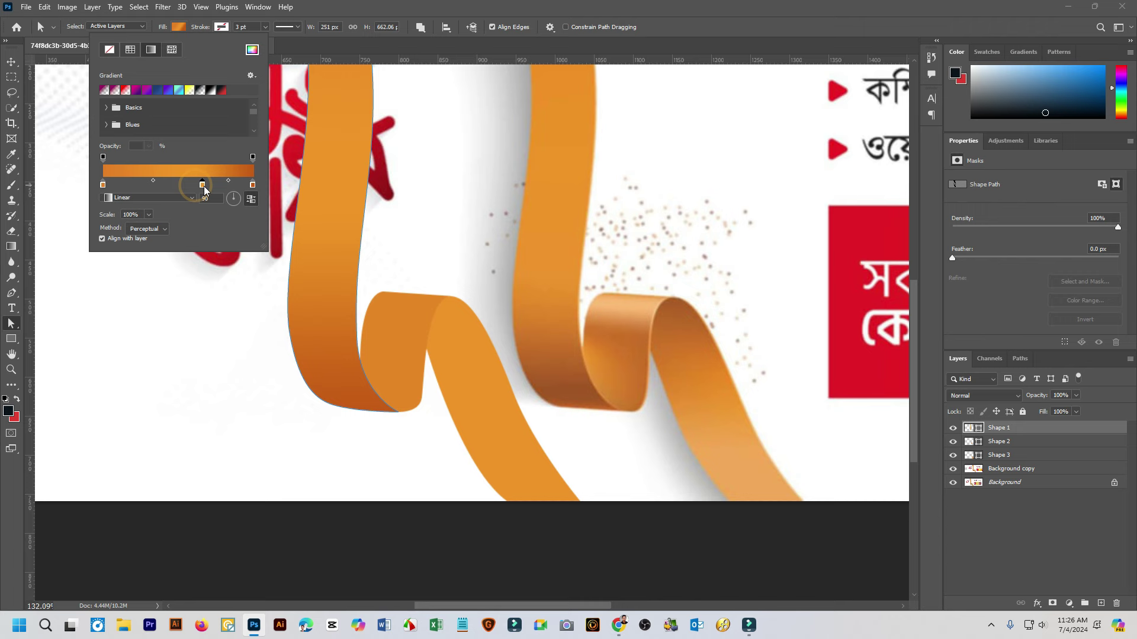
Darken the end stop to brown a94e12 and brighten the middle stop to f79d2e
{"action": "double_click", "coordinate": [253, 185]}
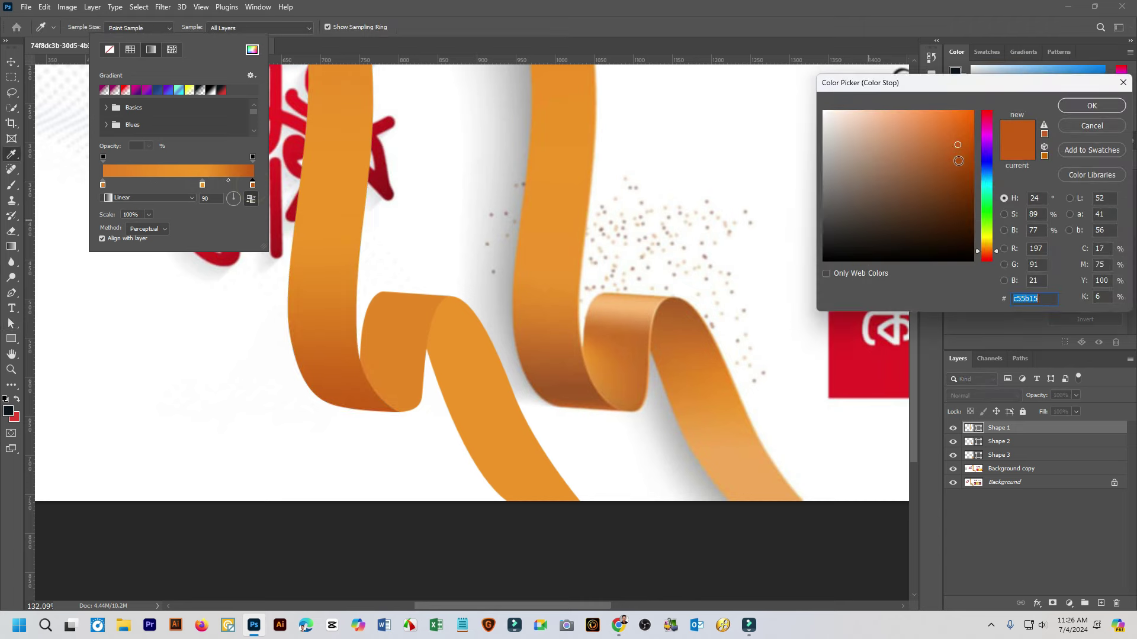
{"action": "left_click", "coordinate": [957, 161]}
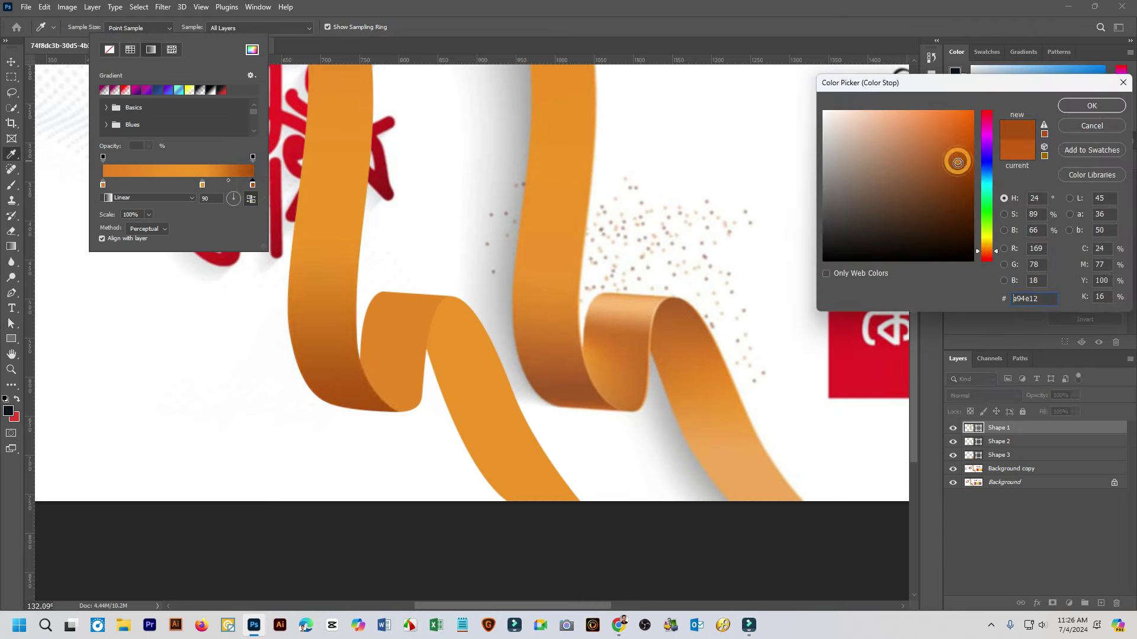
{"action": "left_click", "coordinate": [1082, 109]}
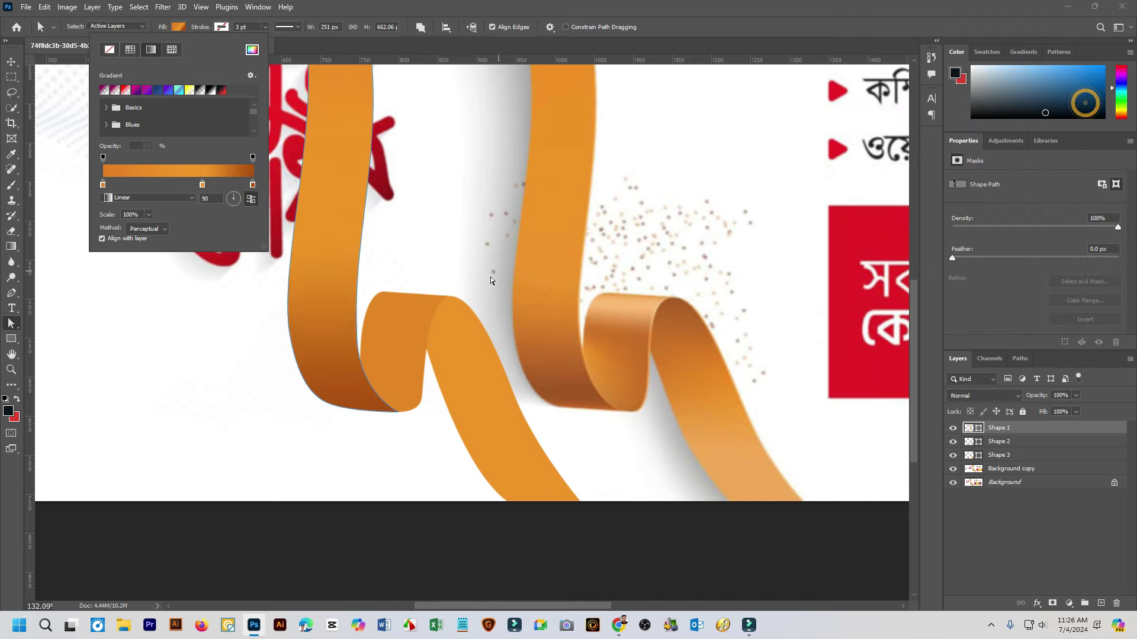
{"action": "double_click", "coordinate": [202, 185]}
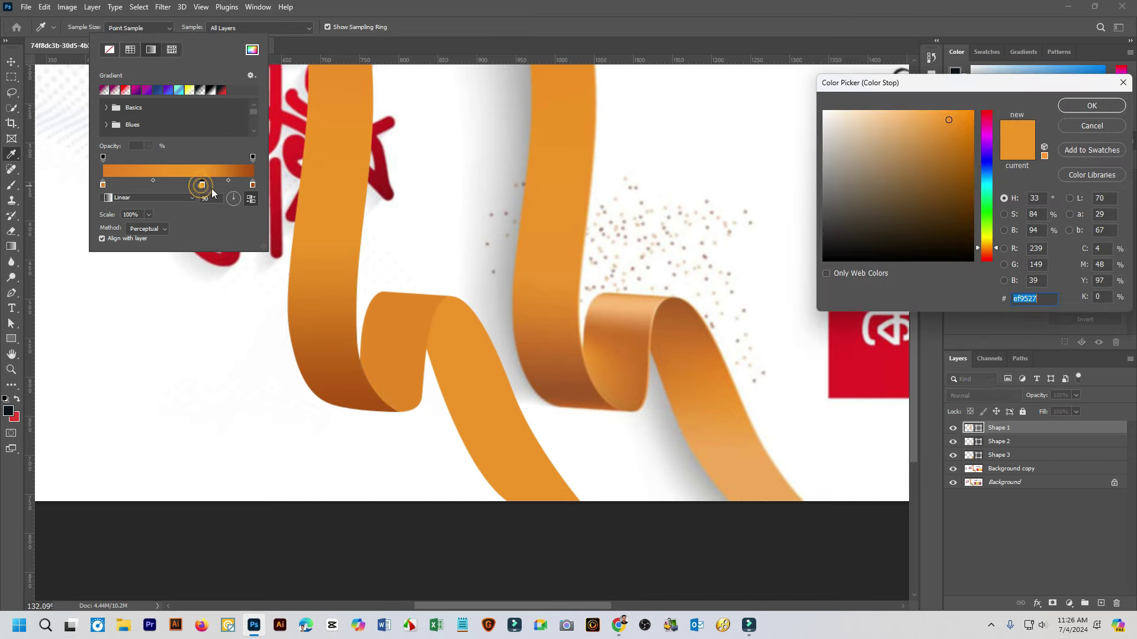
{"action": "left_click", "coordinate": [946, 115]}
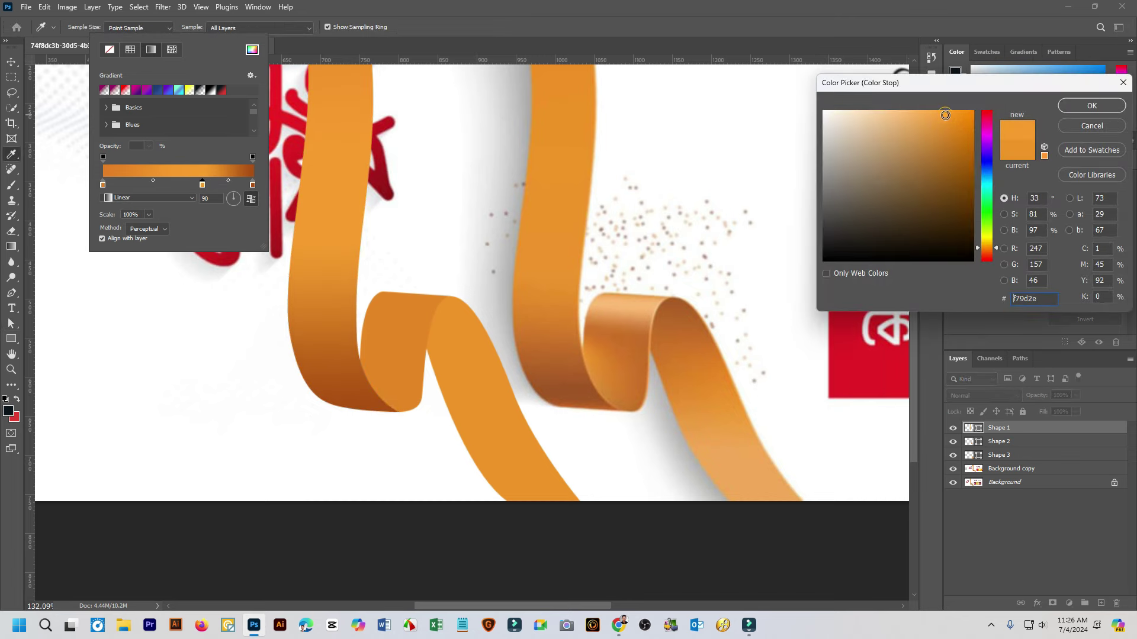
{"action": "left_click", "coordinate": [1092, 107]}
Make Shape 1's starting gradient stop a slightly more saturated orange
{"action": "scroll", "coordinate": [642, 317], "scroll_direction": "up", "scroll_amount": 2}
{"action": "scroll", "coordinate": [642, 317], "scroll_direction": "up", "scroll_amount": 2}
{"action": "scroll", "coordinate": [644, 319], "scroll_direction": "up", "scroll_amount": 1}
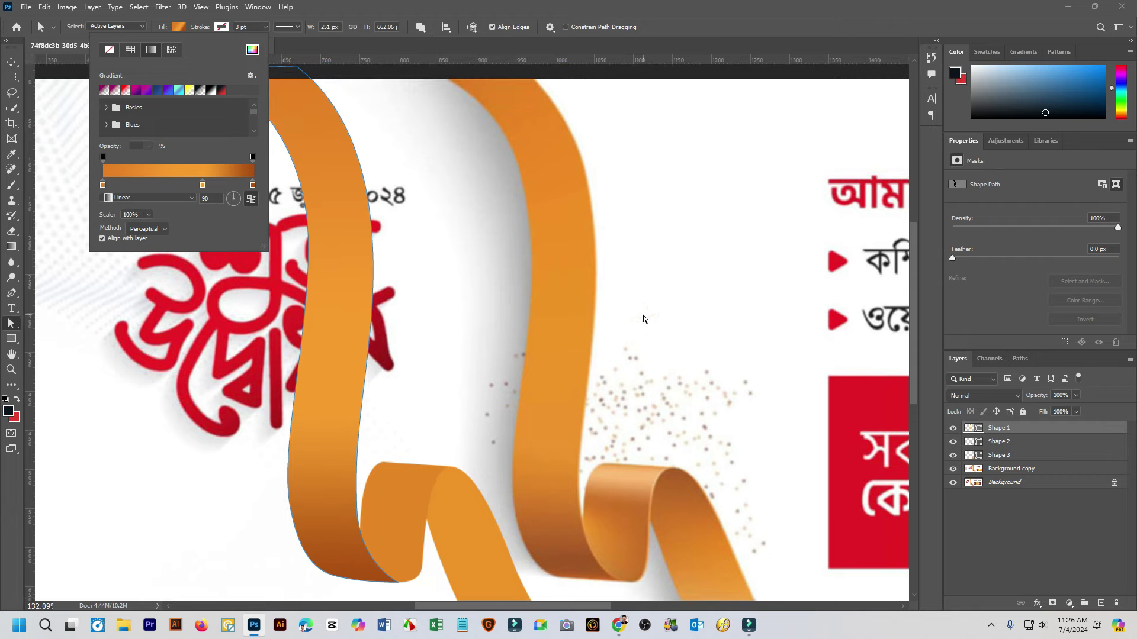
{"action": "scroll", "coordinate": [515, 236], "scroll_direction": "down", "scroll_amount": 2, "text": "alt"}
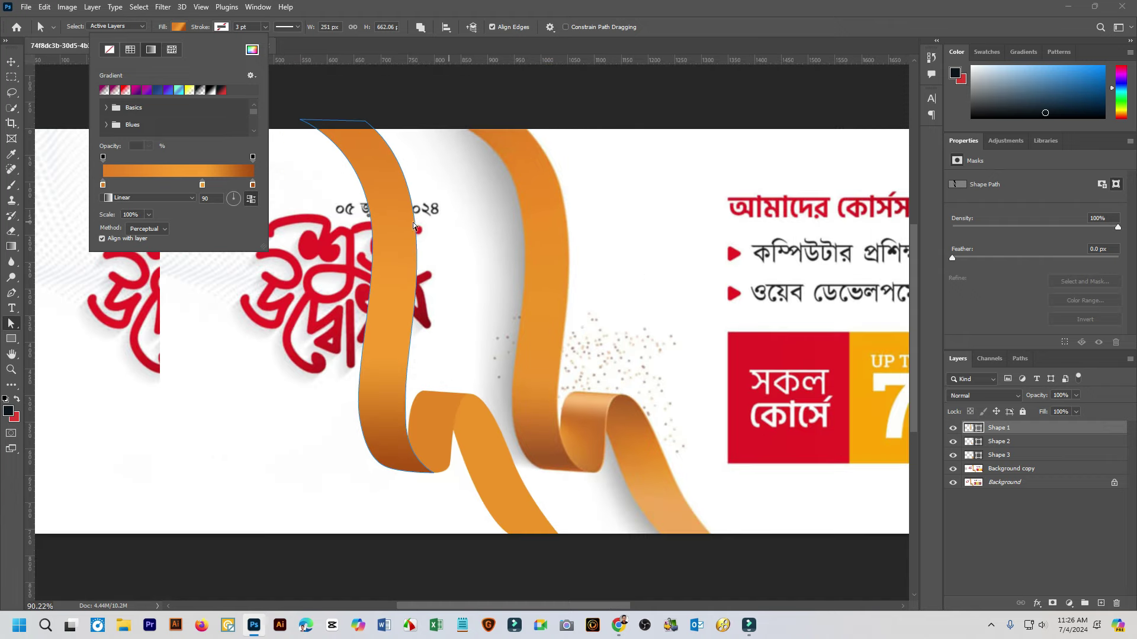
{"action": "double_click", "coordinate": [104, 184]}
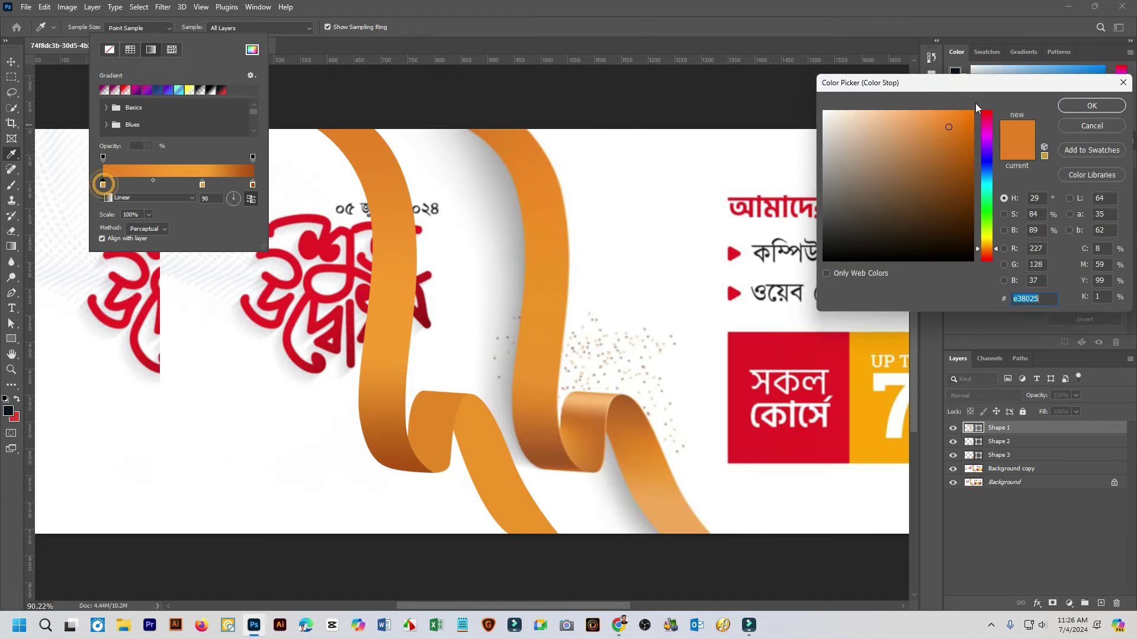
{"action": "left_click_drag", "start_coordinate": [951, 129], "coordinate": [955, 126]}
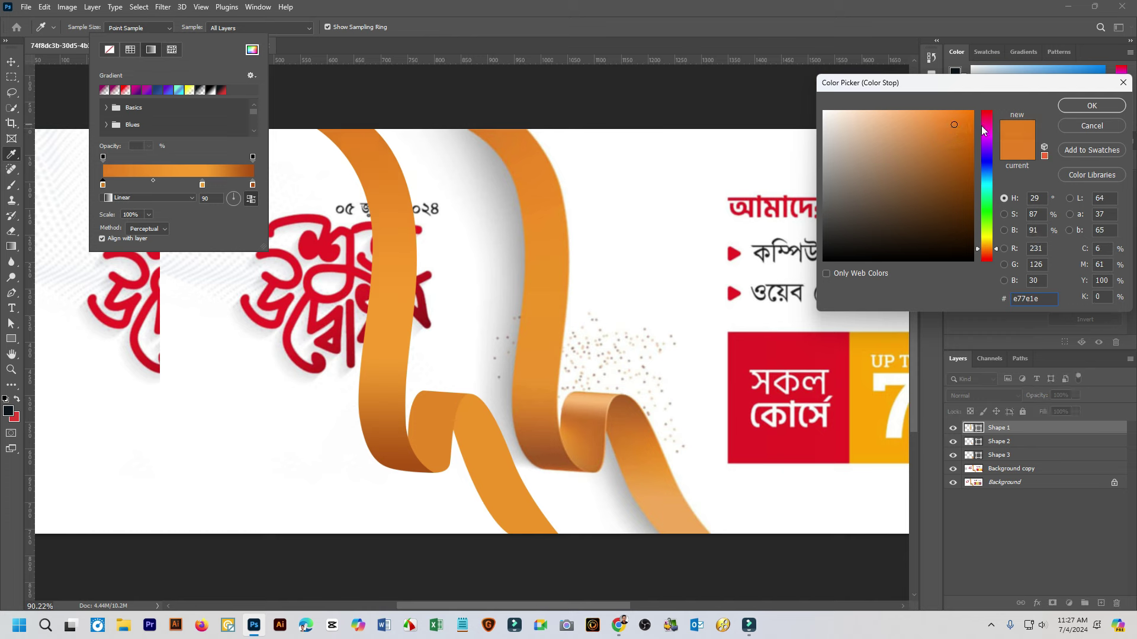
{"action": "left_click", "coordinate": [1091, 105]}
Lighten the middle gradient stop to orange ffa537
{"action": "double_click", "coordinate": [203, 185]}
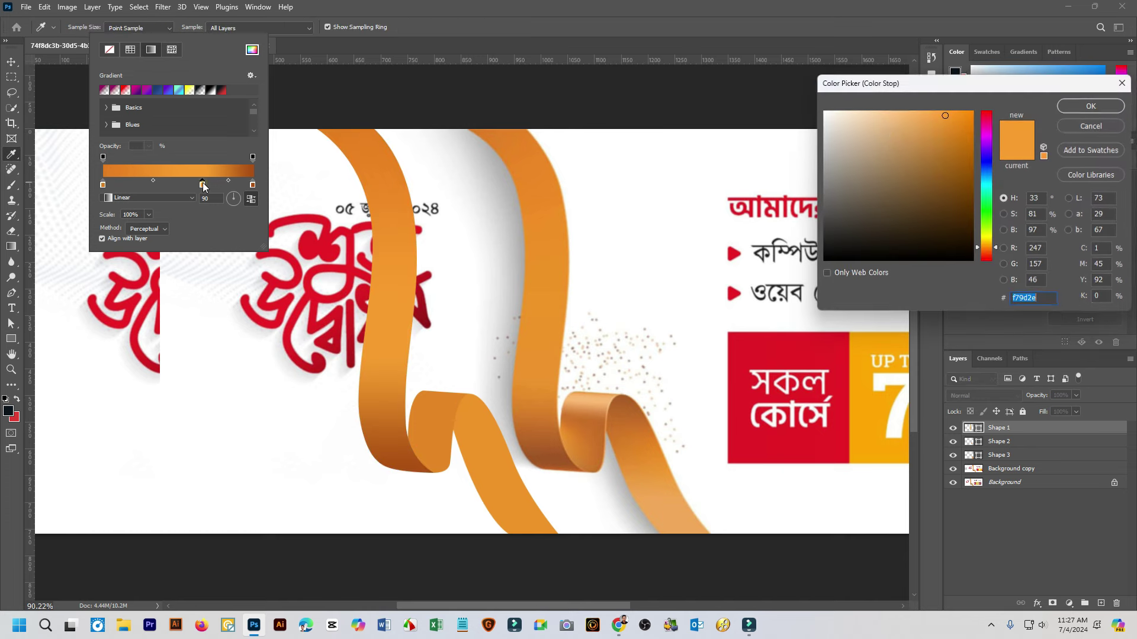
{"action": "left_click_drag", "start_coordinate": [945, 109], "coordinate": [936, 103]}
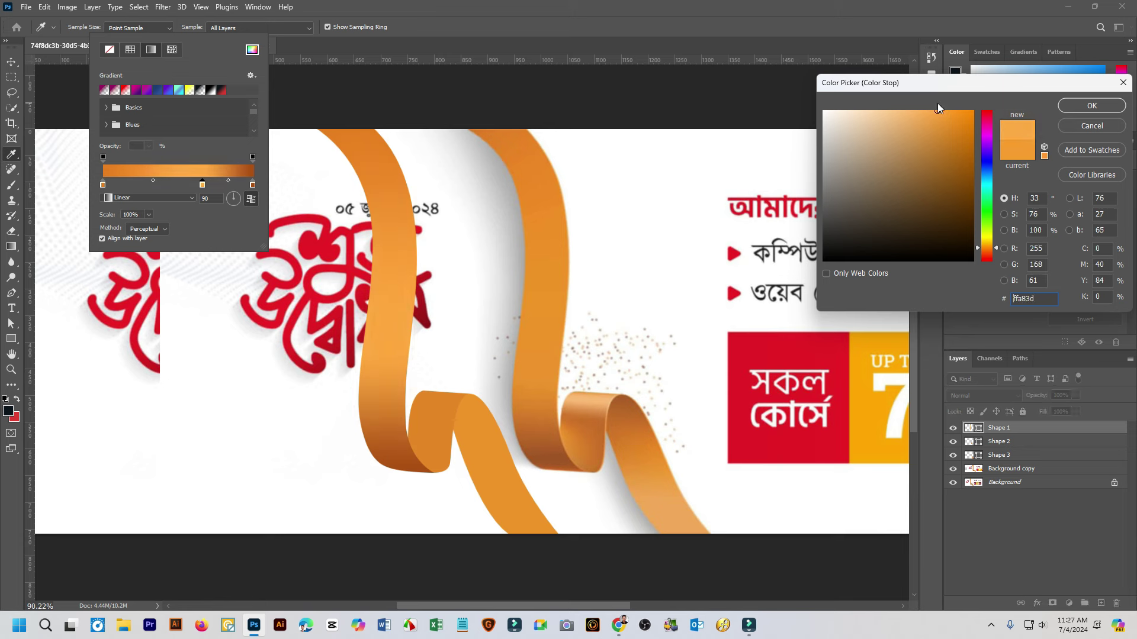
{"action": "left_click", "coordinate": [939, 110]}
{"action": "left_click", "coordinate": [1091, 117]}
{"action": "scroll", "coordinate": [471, 505], "scroll_direction": "up", "scroll_amount": 4}
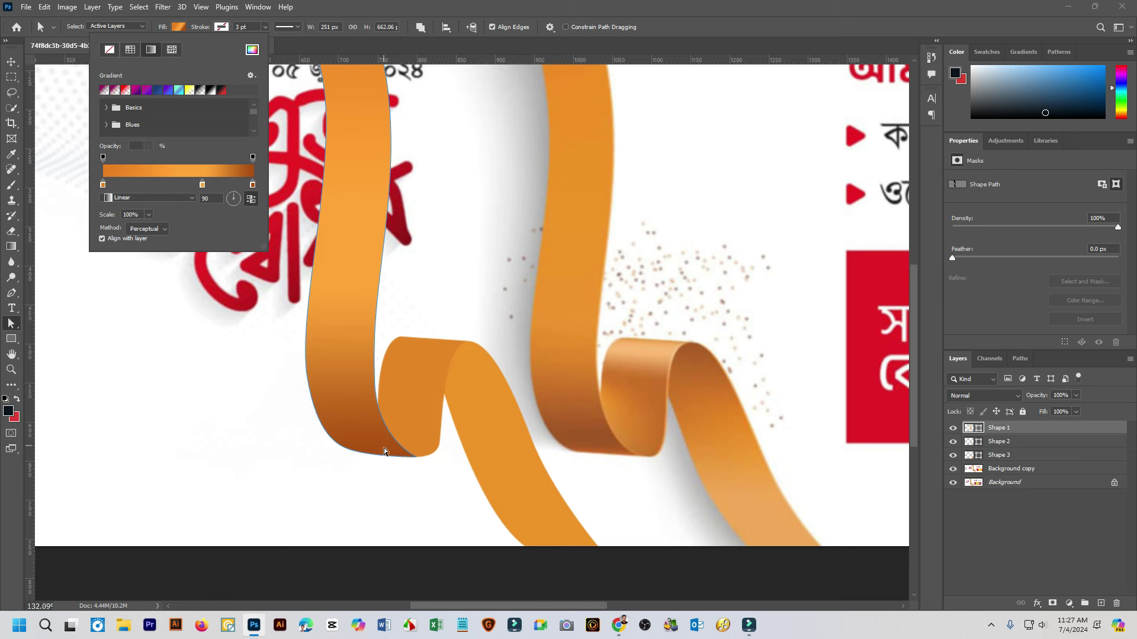
{"action": "scroll", "coordinate": [466, 343], "scroll_direction": "down", "scroll_amount": 2}
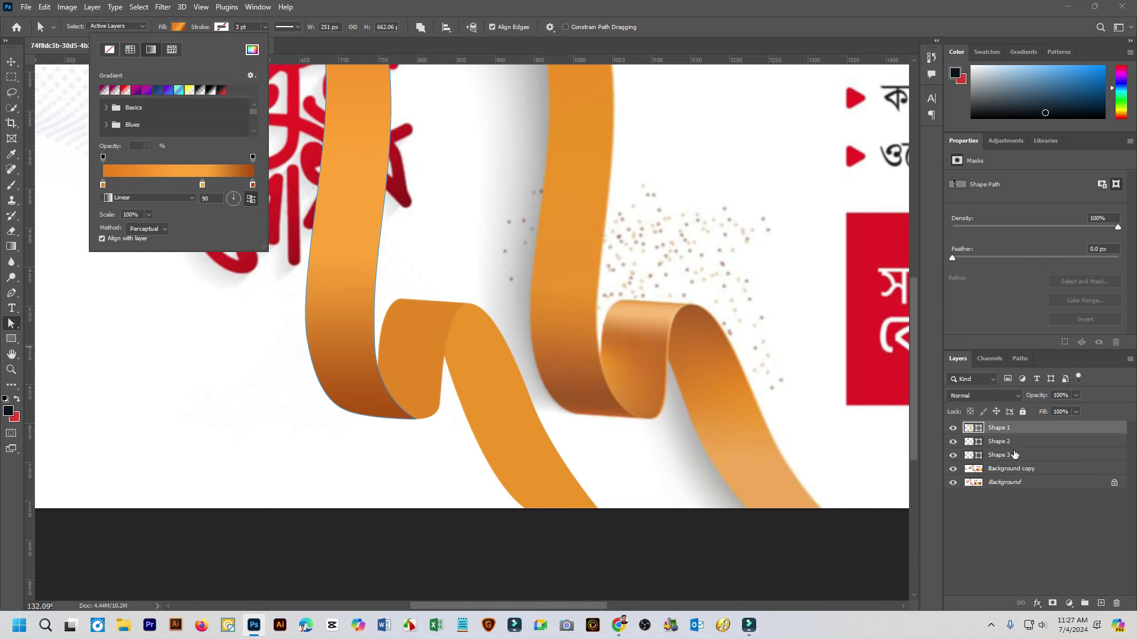
Select the Shape 2 layer and give it a gradient fill
{"action": "left_click", "coordinate": [1009, 441]}
{"action": "left_click", "coordinate": [953, 442]}
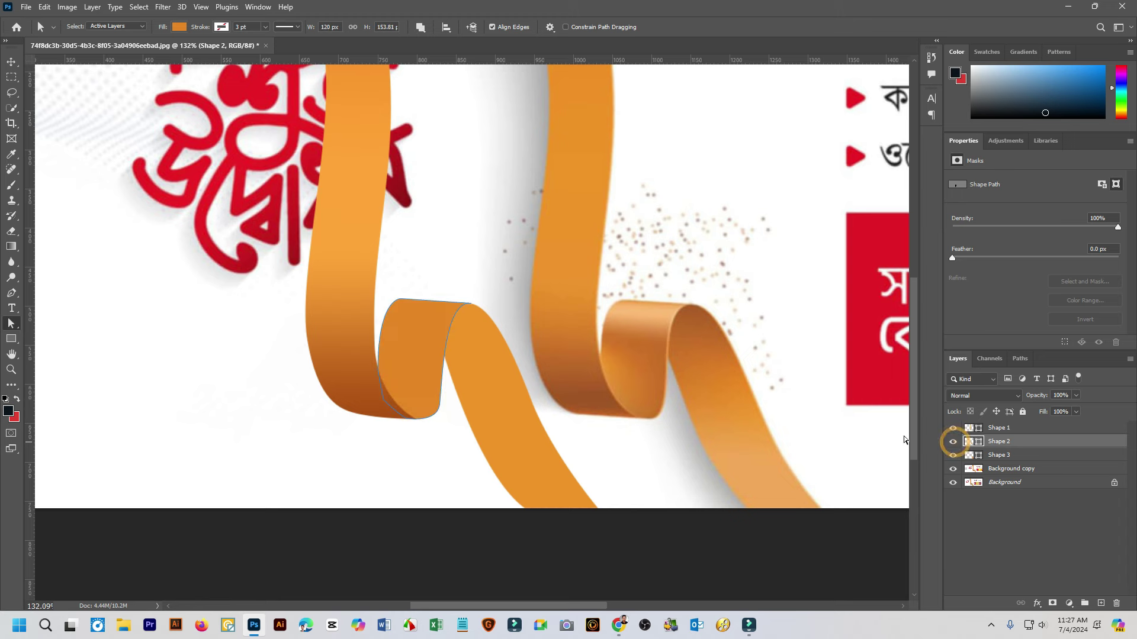
{"action": "scroll", "coordinate": [553, 409], "scroll_direction": "up", "scroll_amount": 3}
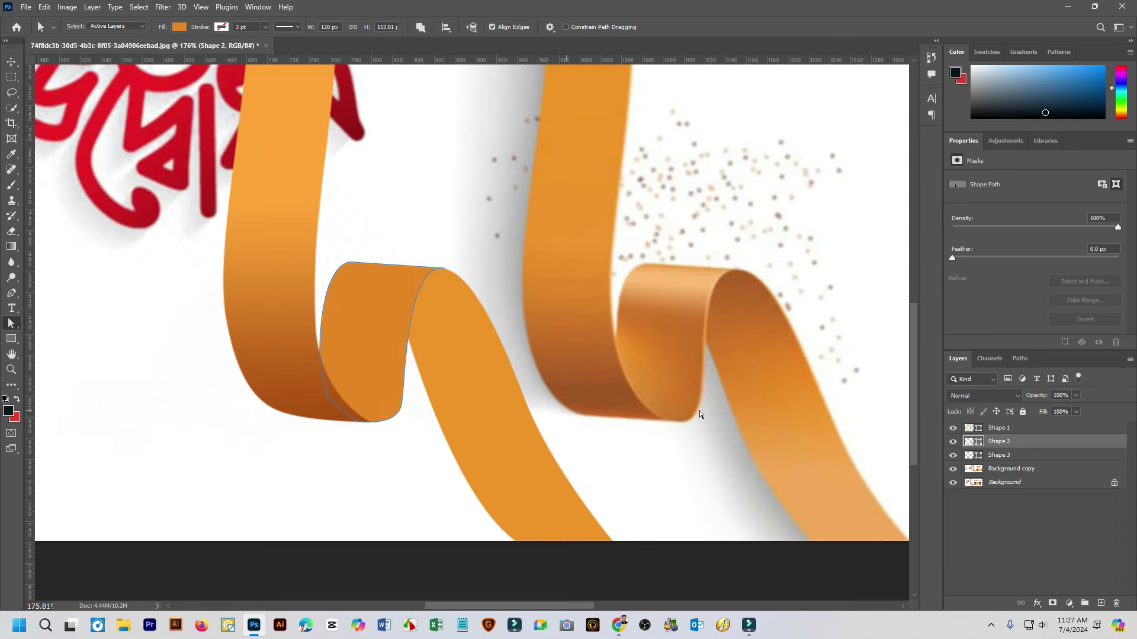
{"action": "left_click", "coordinate": [186, 27]}
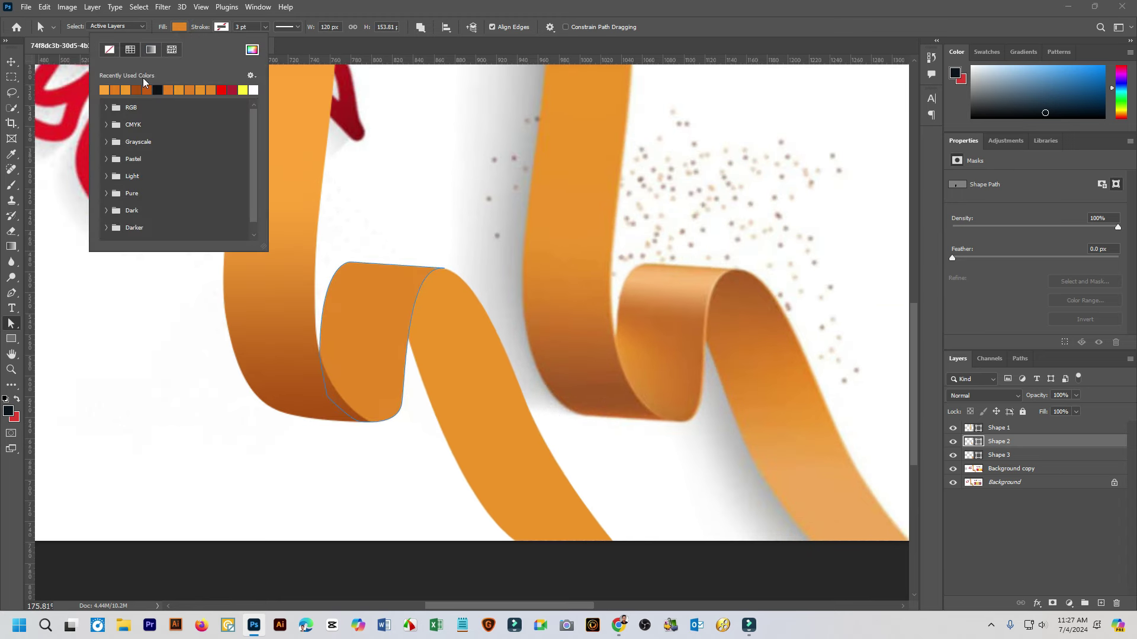
{"action": "left_click", "coordinate": [152, 50]}
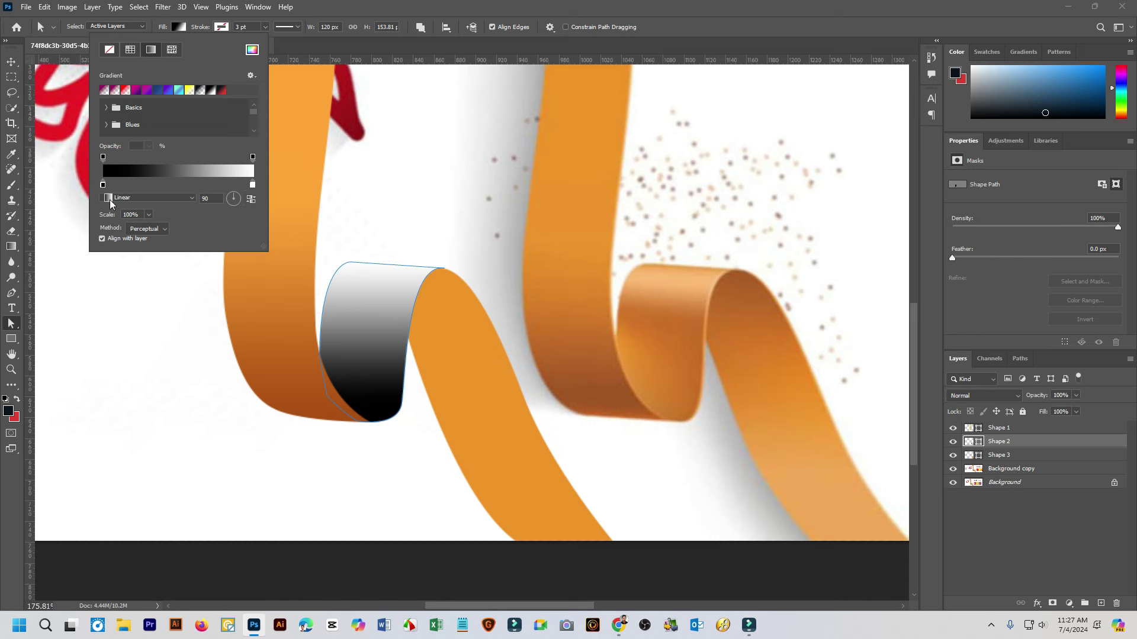
Sample the ribbon's dark brown for the start stop and add a sampled orange middle stop
{"action": "left_click", "coordinate": [103, 186]}
{"action": "double_click", "coordinate": [103, 186]}
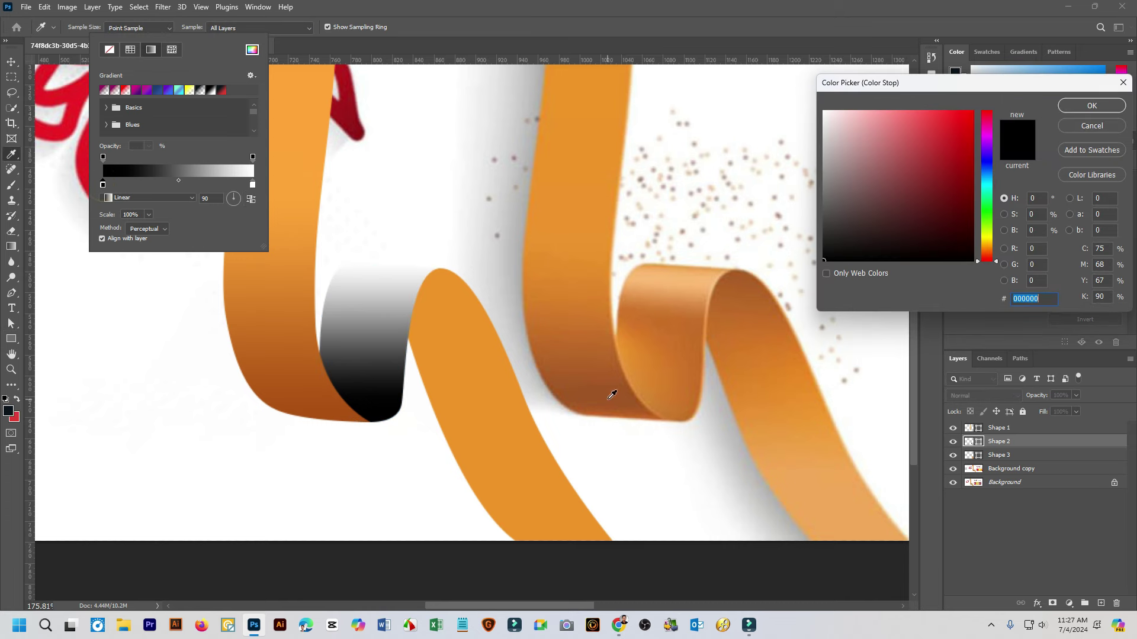
{"action": "left_click", "coordinate": [346, 415]}
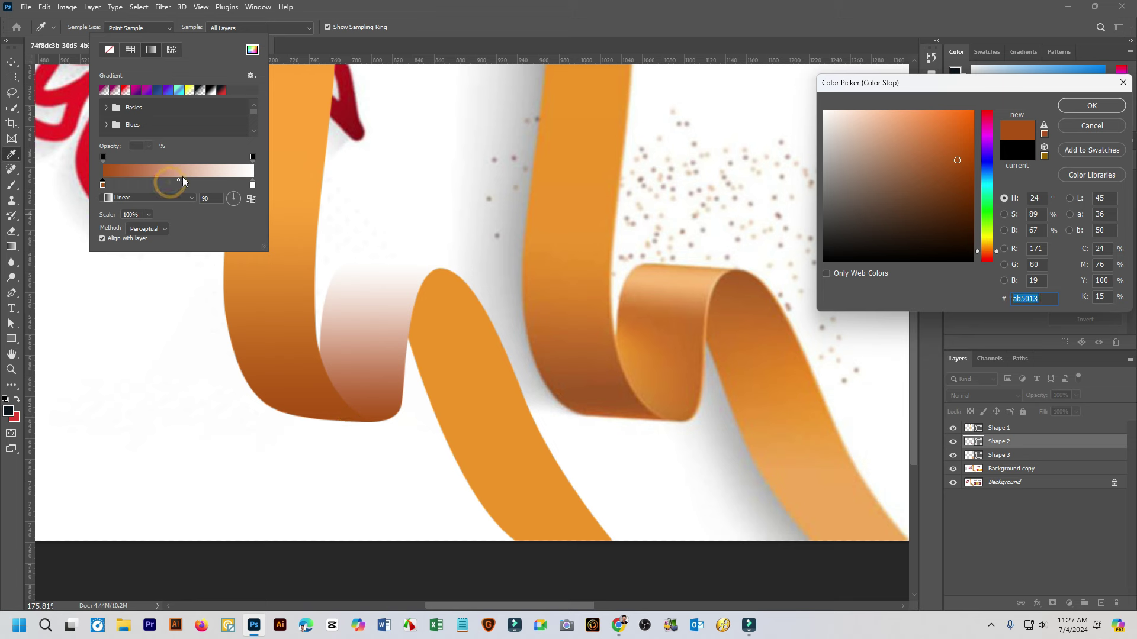
{"action": "left_click", "coordinate": [1089, 107]}
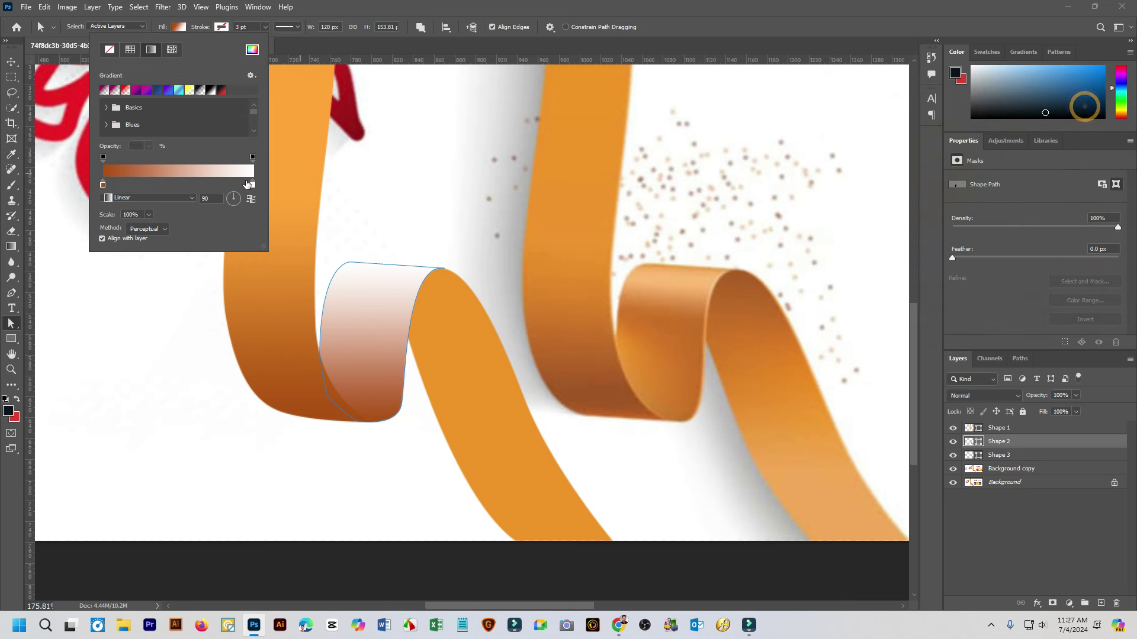
{"action": "left_click", "coordinate": [167, 184]}
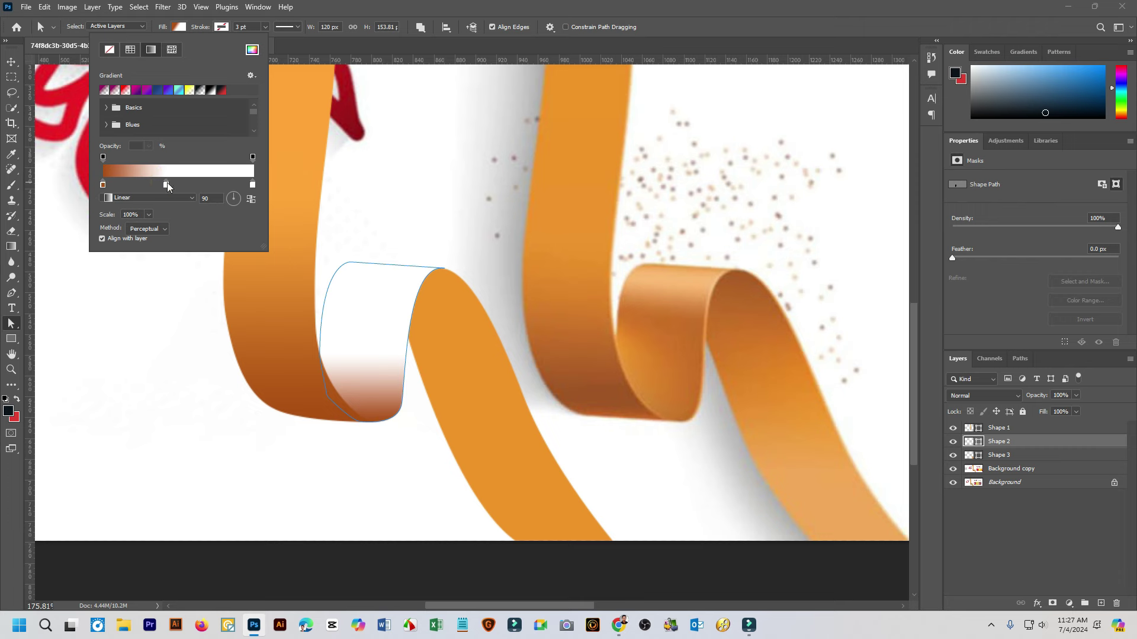
{"action": "double_click", "coordinate": [166, 184]}
{"action": "left_click", "coordinate": [643, 367]}
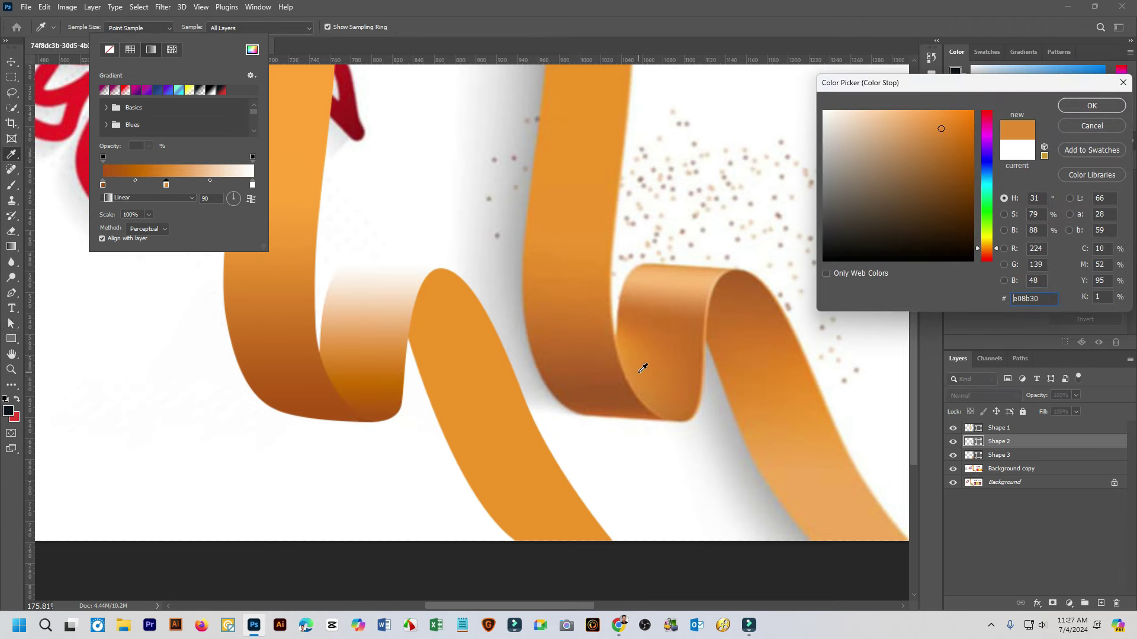
{"action": "left_click", "coordinate": [1092, 105]}
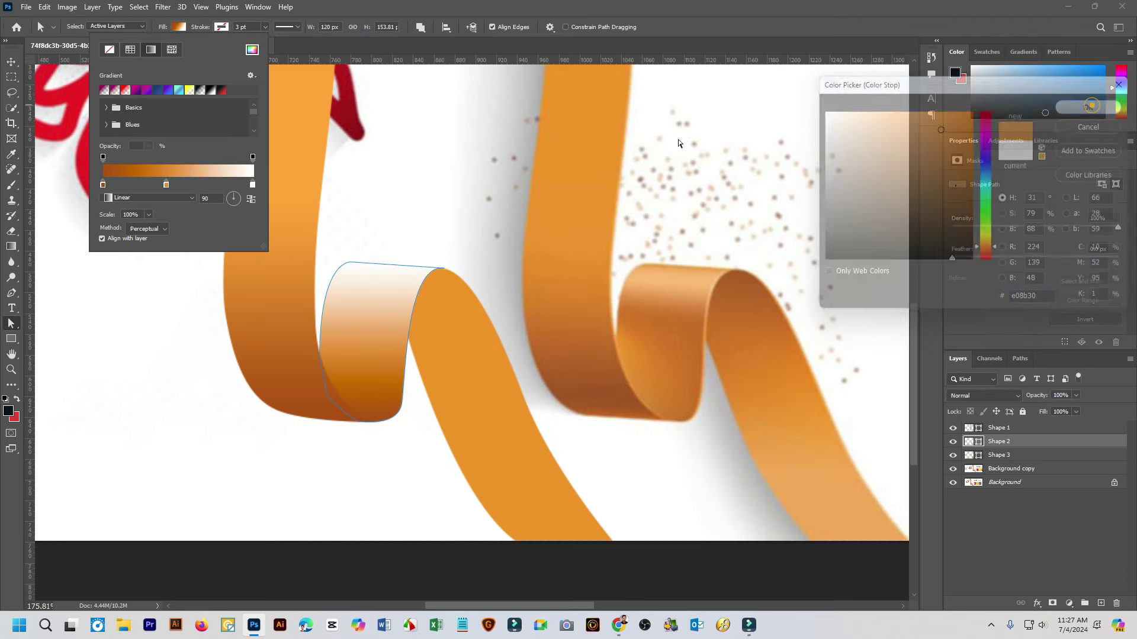
Sample light orange from the ribbon for the end stop and deepen it to a richer orange
{"action": "double_click", "coordinate": [253, 185]}
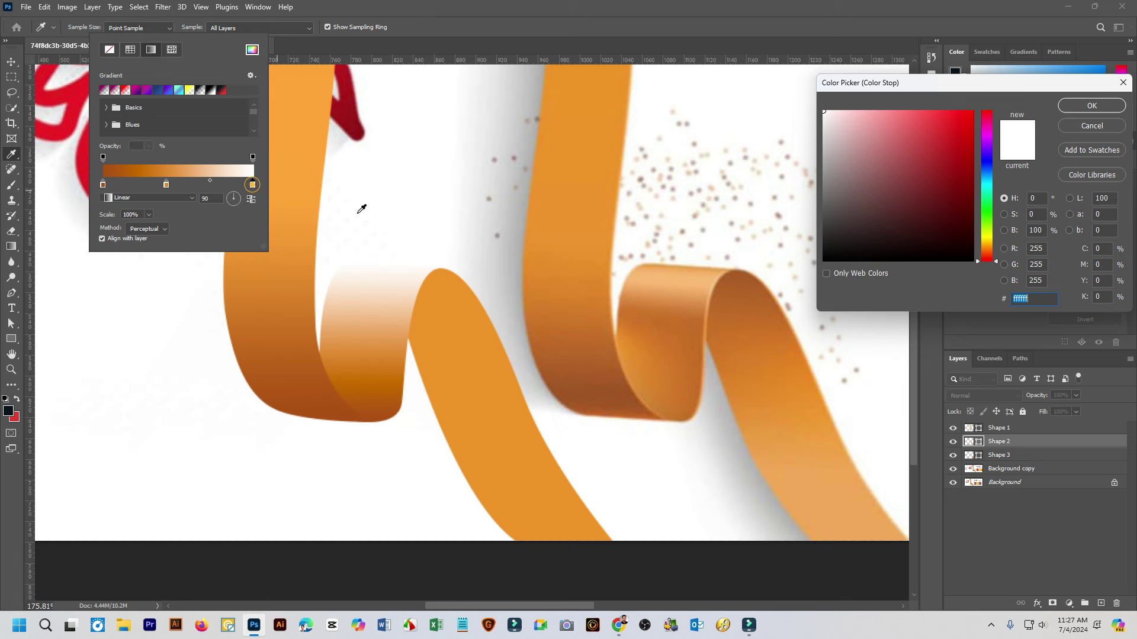
{"action": "left_click", "coordinate": [680, 273]}
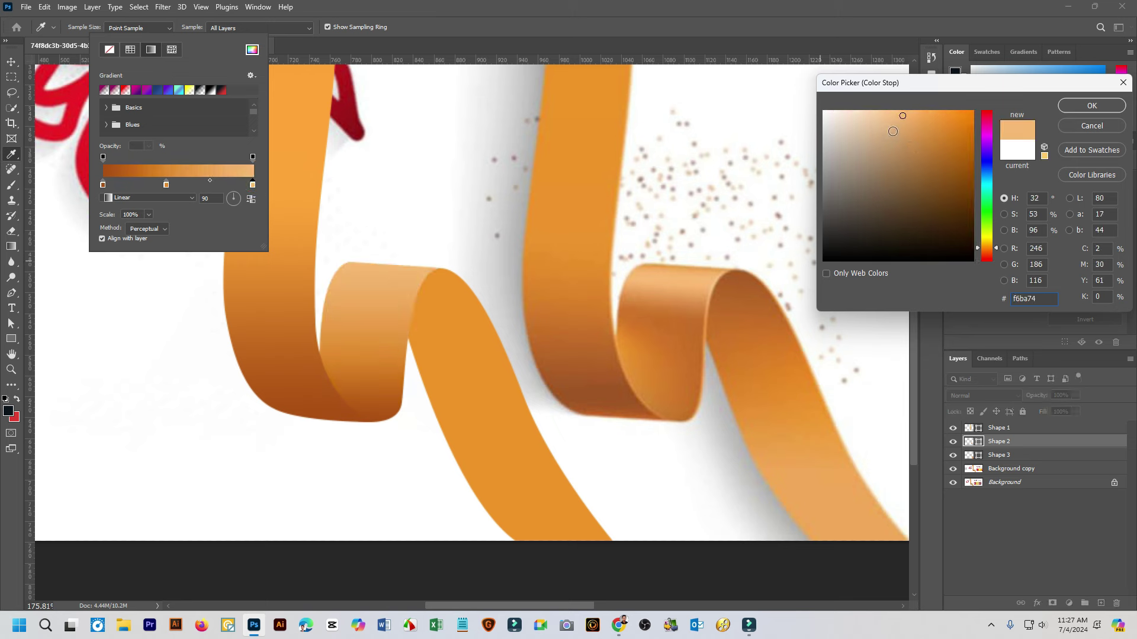
{"action": "left_click_drag", "start_coordinate": [893, 131], "coordinate": [964, 147]}
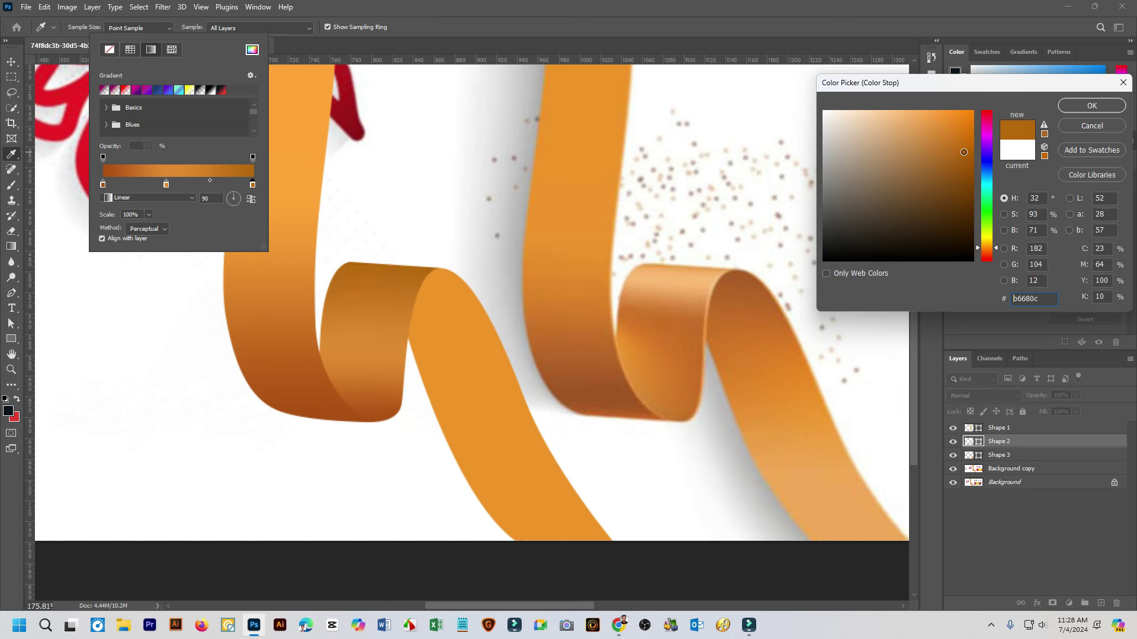
{"action": "left_click_drag", "start_coordinate": [963, 152], "coordinate": [972, 151]}
{"action": "left_click", "coordinate": [1092, 105]}
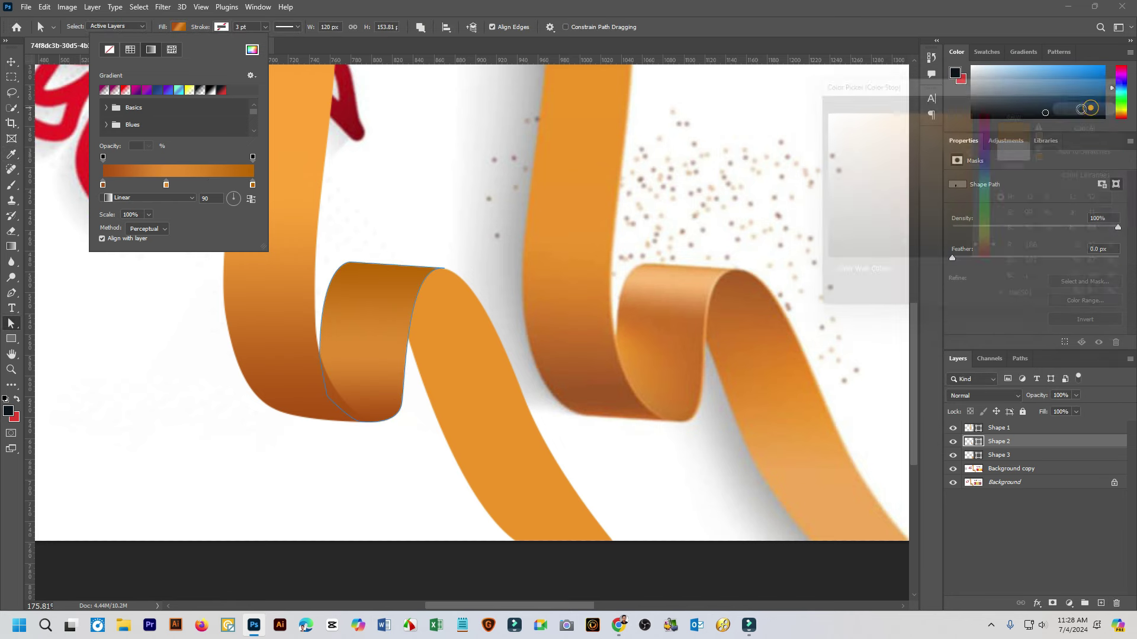
Lighten the middle stop's orange slightly and tilt the gradient angle to 105
{"action": "double_click", "coordinate": [166, 184]}
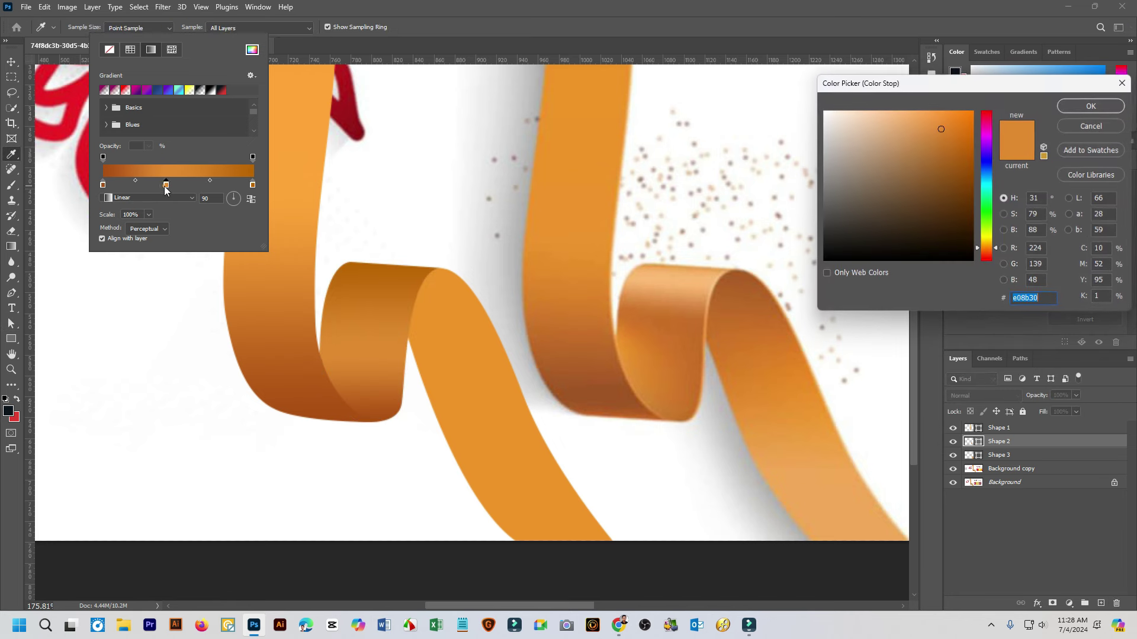
{"action": "left_click", "coordinate": [940, 99]}
{"action": "left_click", "coordinate": [938, 97]}
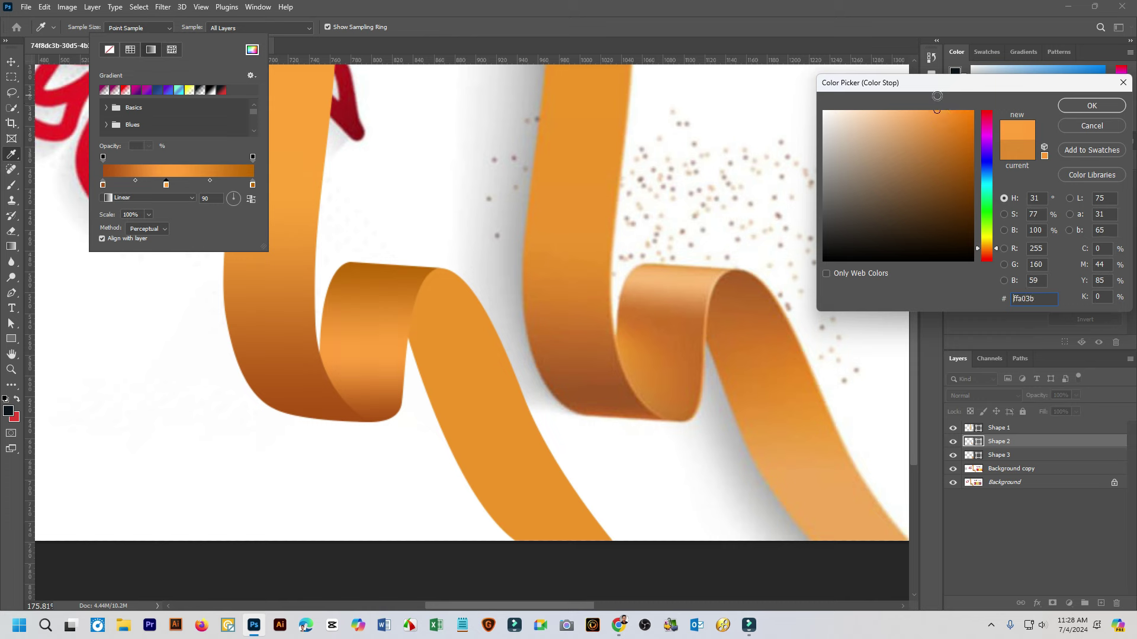
{"action": "left_click", "coordinate": [1092, 106]}
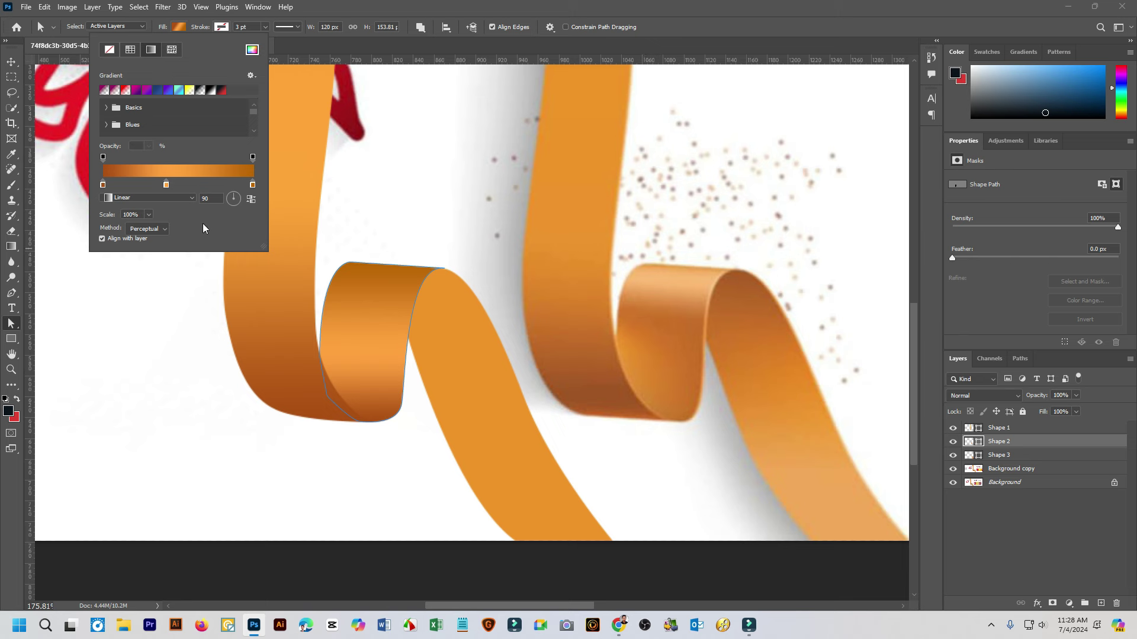
{"action": "left_click_drag", "start_coordinate": [235, 197], "coordinate": [234, 198]}
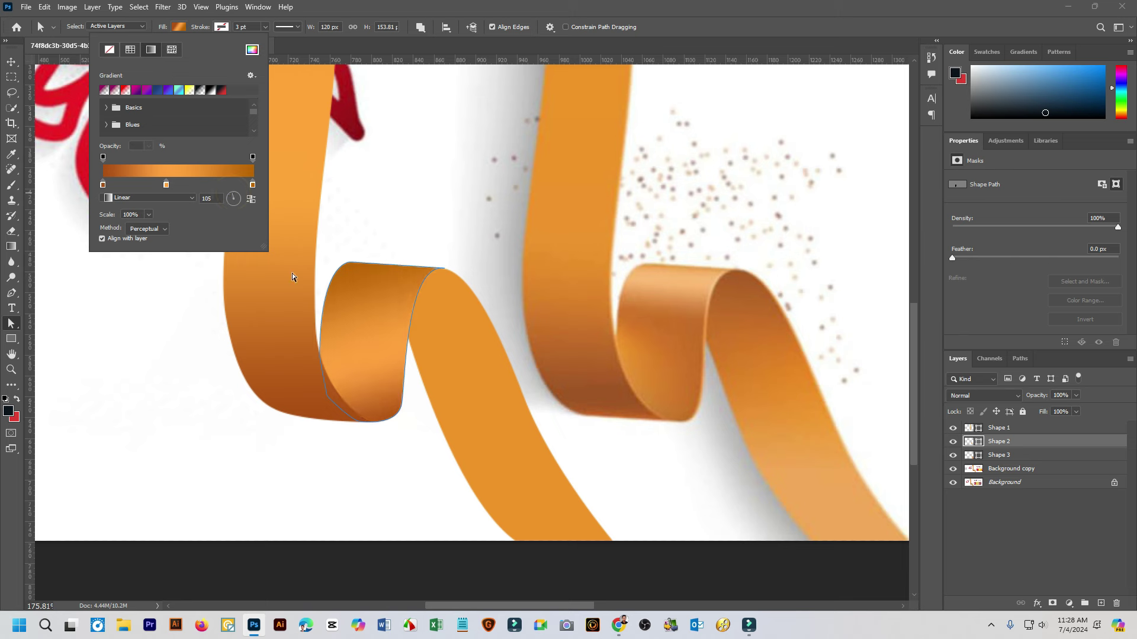
Darken the left stop to a deeper orange (c6601b) and shift the middle stop left
{"action": "double_click", "coordinate": [103, 185]}
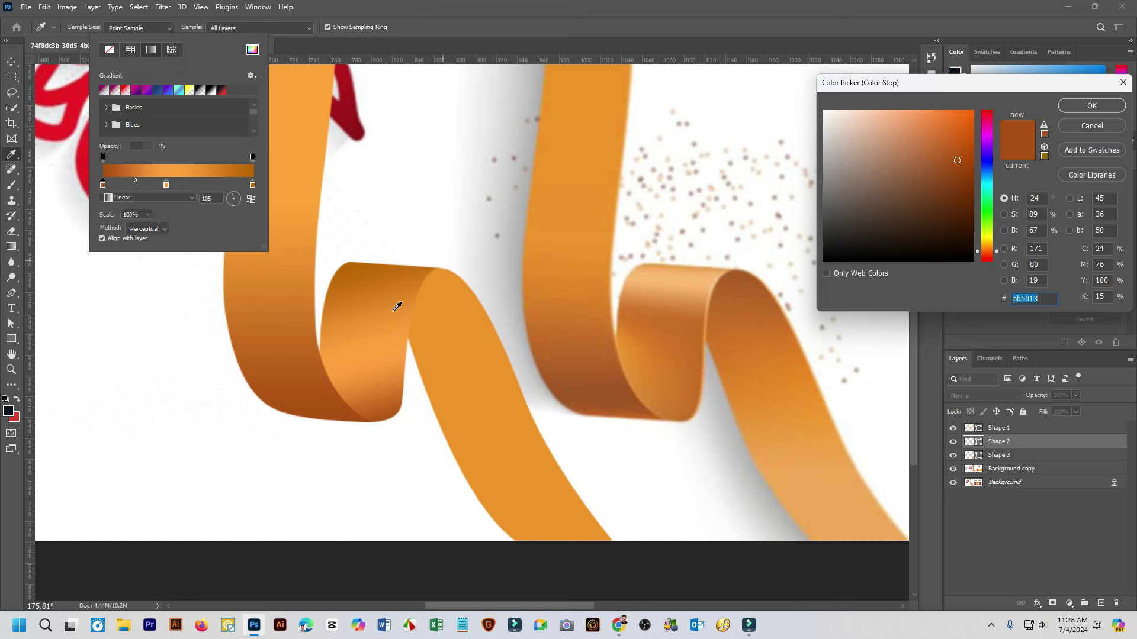
{"action": "left_click_drag", "start_coordinate": [949, 145], "coordinate": [957, 133]}
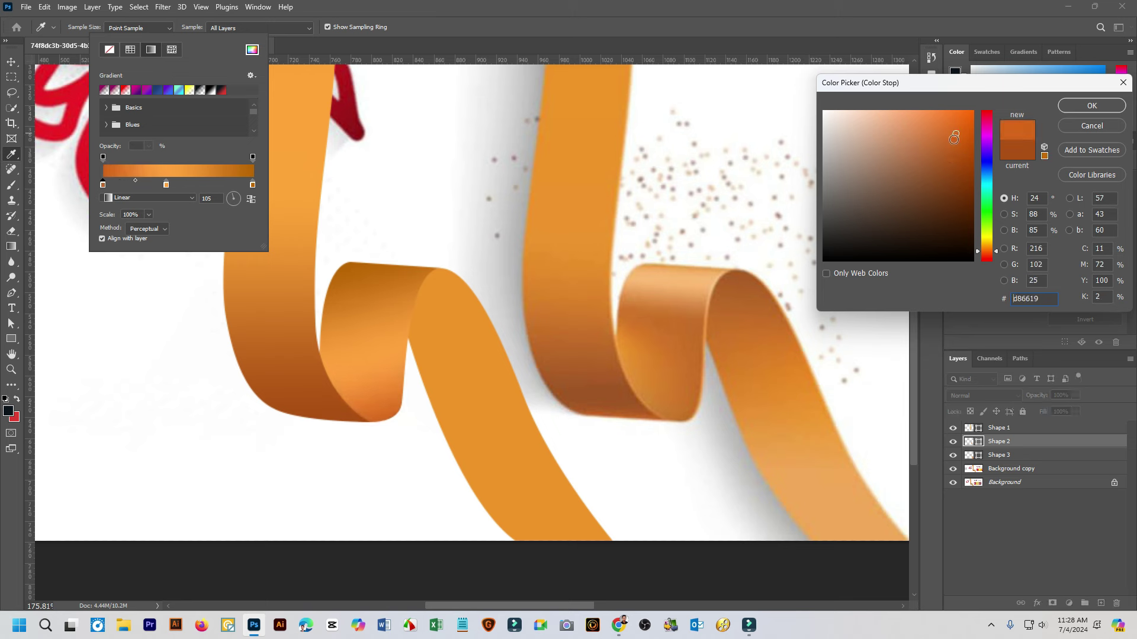
{"action": "left_click", "coordinate": [953, 144]}
{"action": "left_click", "coordinate": [1089, 108]}
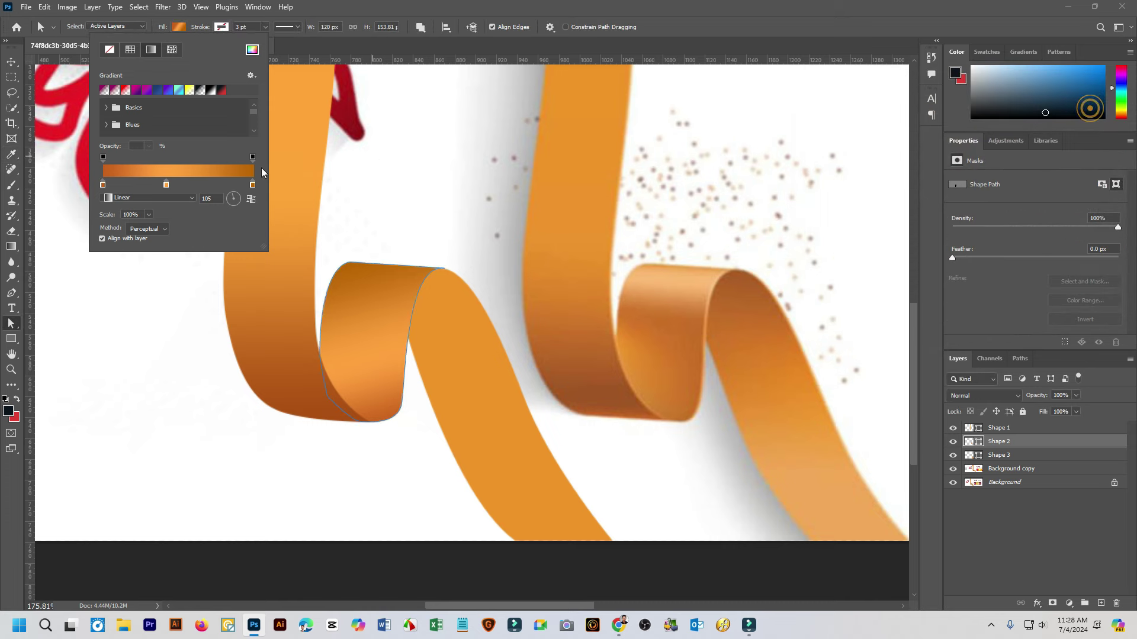
{"action": "left_click", "coordinate": [165, 185]}
{"action": "left_click_drag", "start_coordinate": [165, 186], "coordinate": [146, 185]}
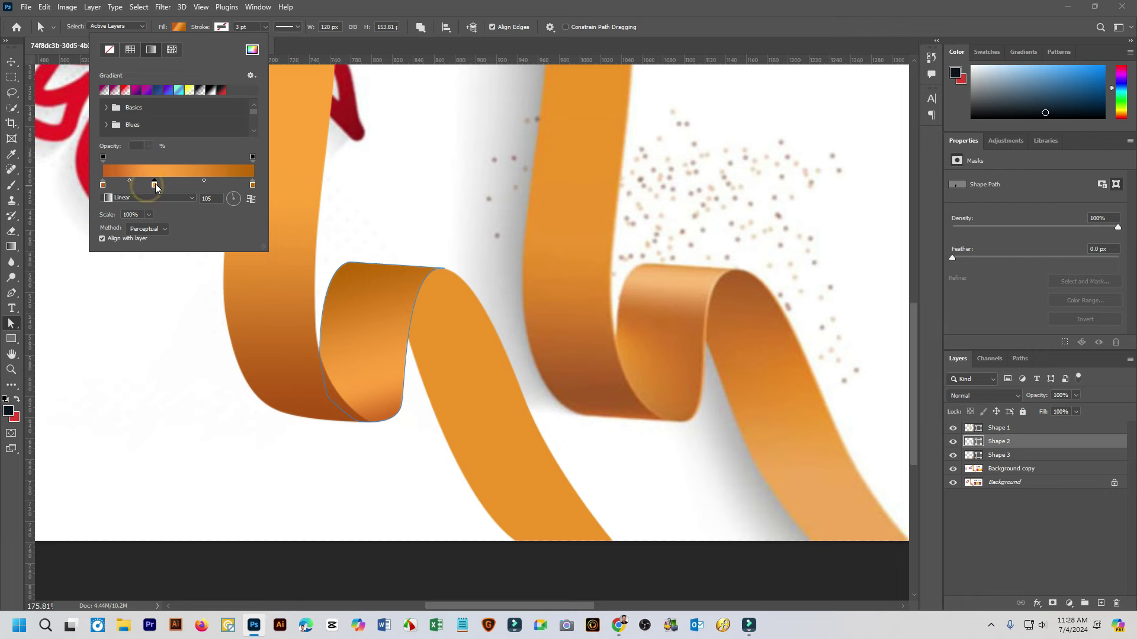
{"action": "left_click", "coordinate": [11, 61]}
Select the Shape 3 layer and set its fill to a gradient
{"action": "scroll", "coordinate": [432, 245], "scroll_direction": "down", "scroll_amount": 4}
{"action": "scroll", "coordinate": [456, 386], "scroll_direction": "up", "scroll_amount": 2}
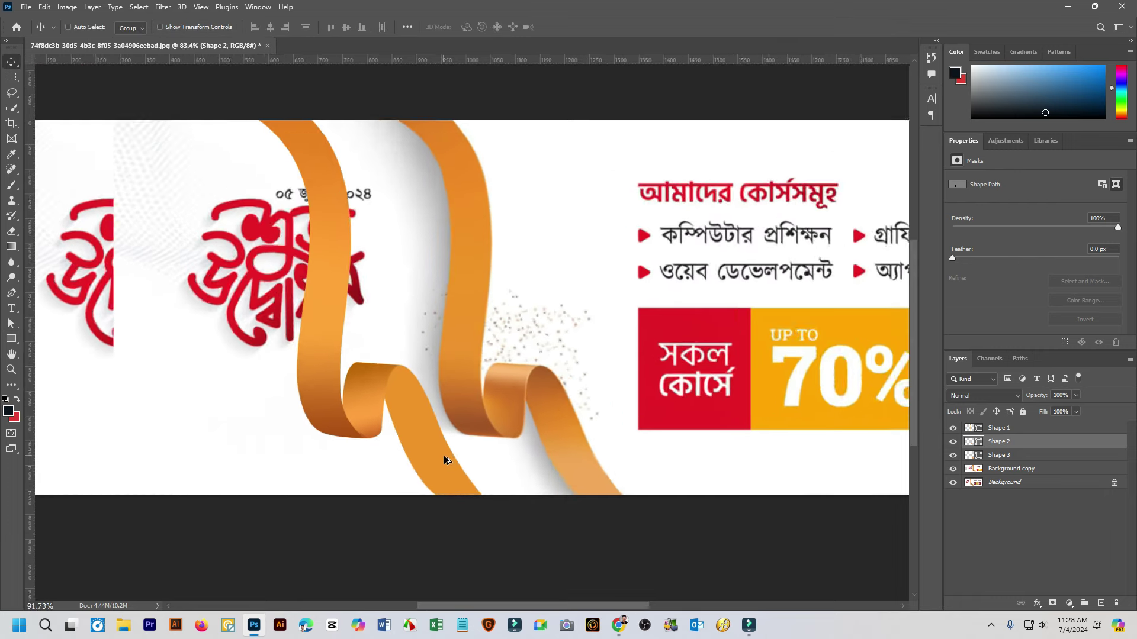
{"action": "scroll", "coordinate": [444, 460], "scroll_direction": "up", "scroll_amount": 2}
{"action": "scroll", "coordinate": [445, 450], "scroll_direction": "down", "scroll_amount": 2}
{"action": "scroll", "coordinate": [441, 423], "scroll_direction": "down", "scroll_amount": 1}
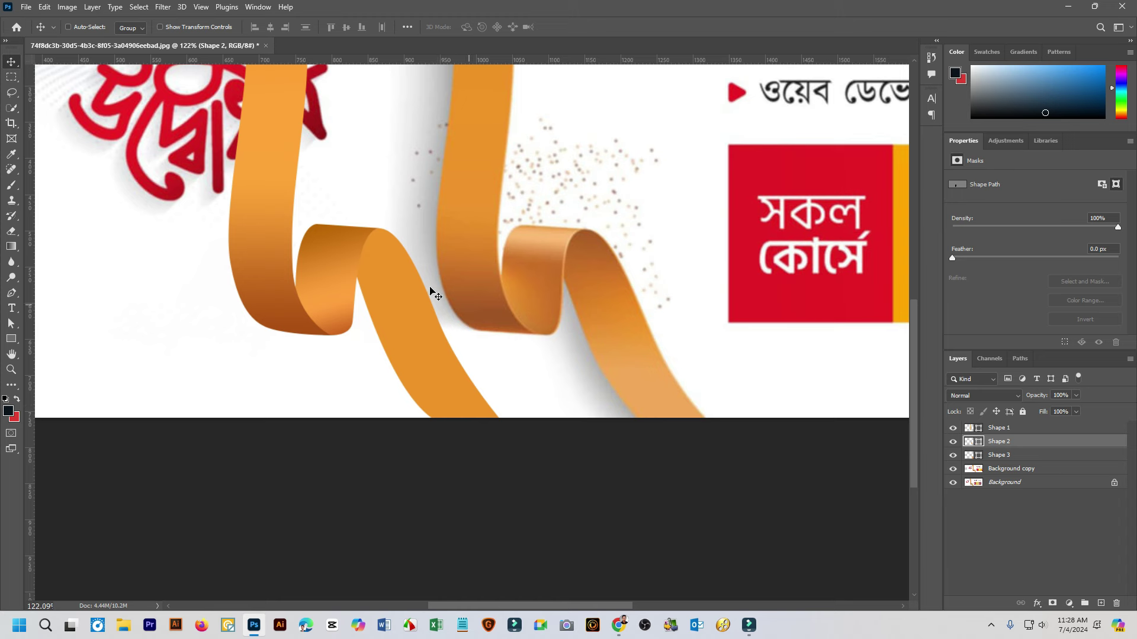
{"action": "scroll", "coordinate": [482, 388], "scroll_direction": "down", "scroll_amount": 1}
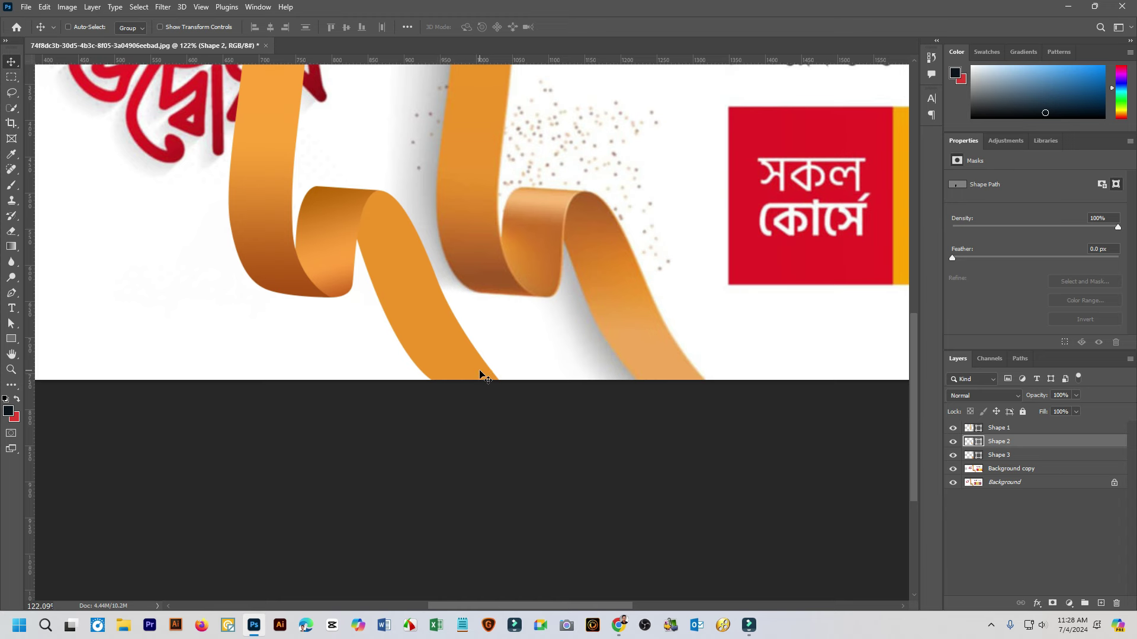
{"action": "left_click", "coordinate": [1001, 457]}
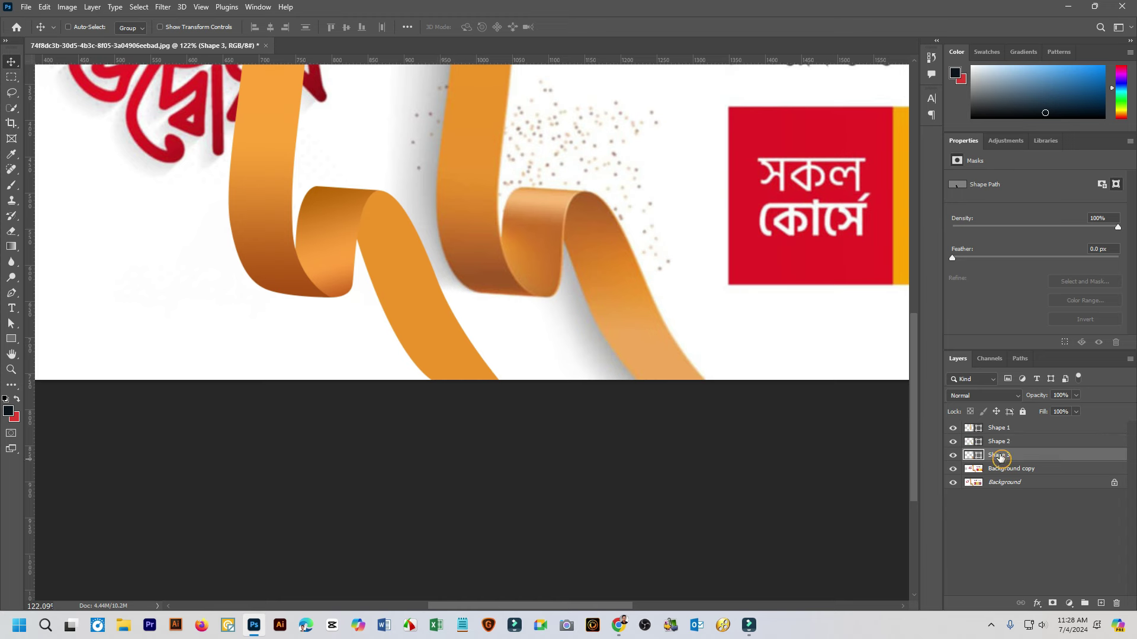
{"action": "left_click", "coordinate": [14, 248]}
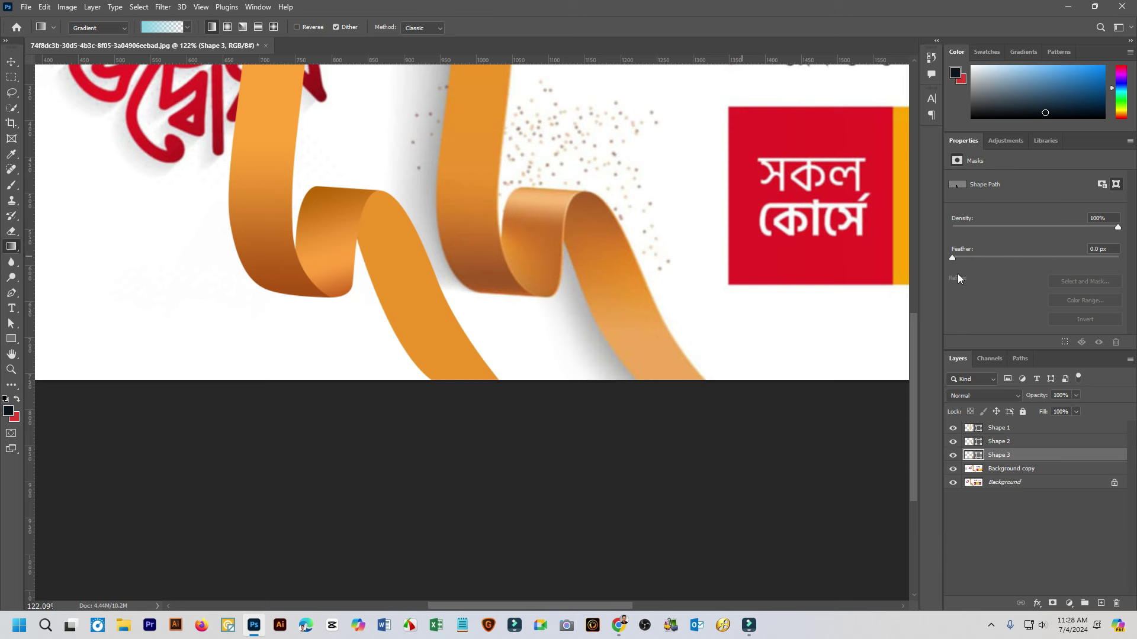
{"action": "left_click", "coordinate": [14, 338]}
{"action": "left_click", "coordinate": [128, 27]}
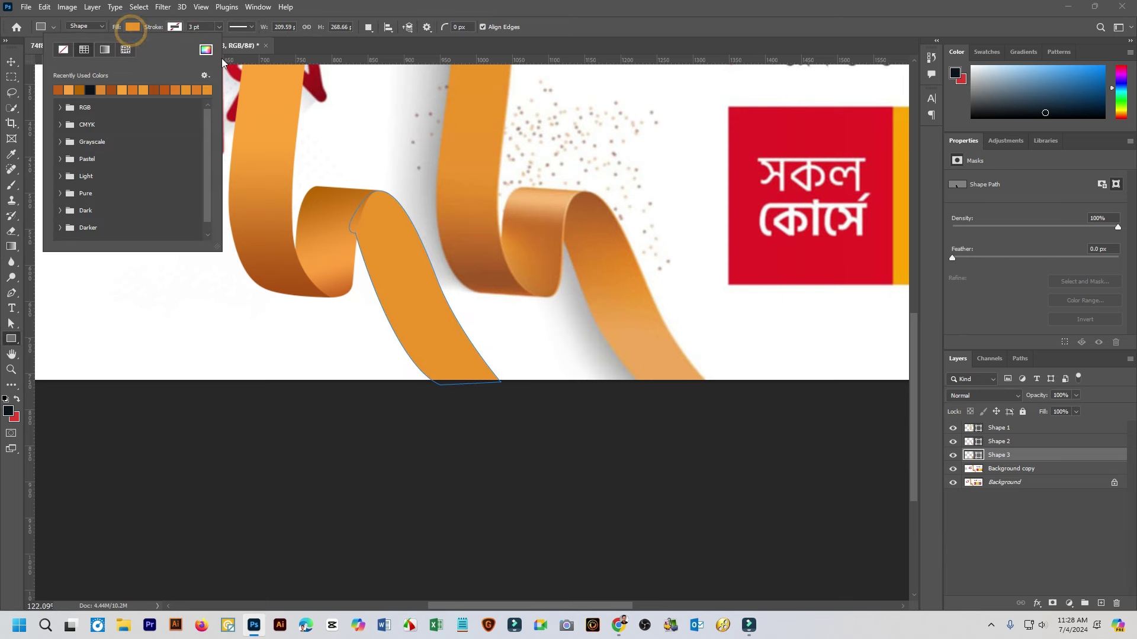
{"action": "left_click", "coordinate": [105, 50]}
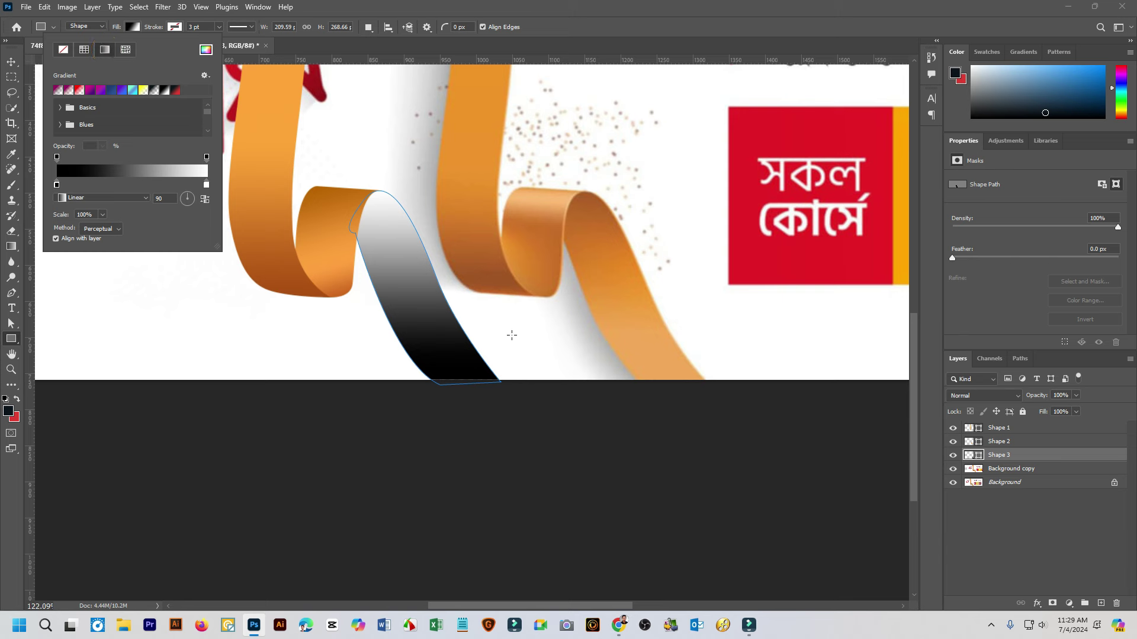
Reverse the gradient, sample ribbon brown into the end stop, and add an orange middle stop
{"action": "left_click", "coordinate": [205, 199]}
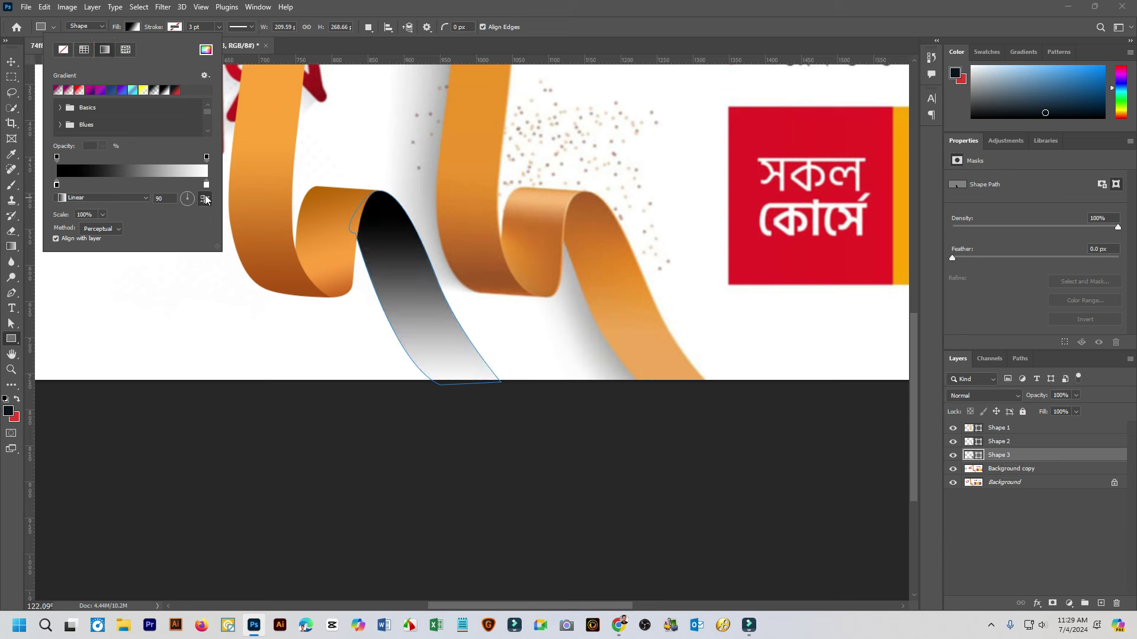
{"action": "double_click", "coordinate": [206, 186]}
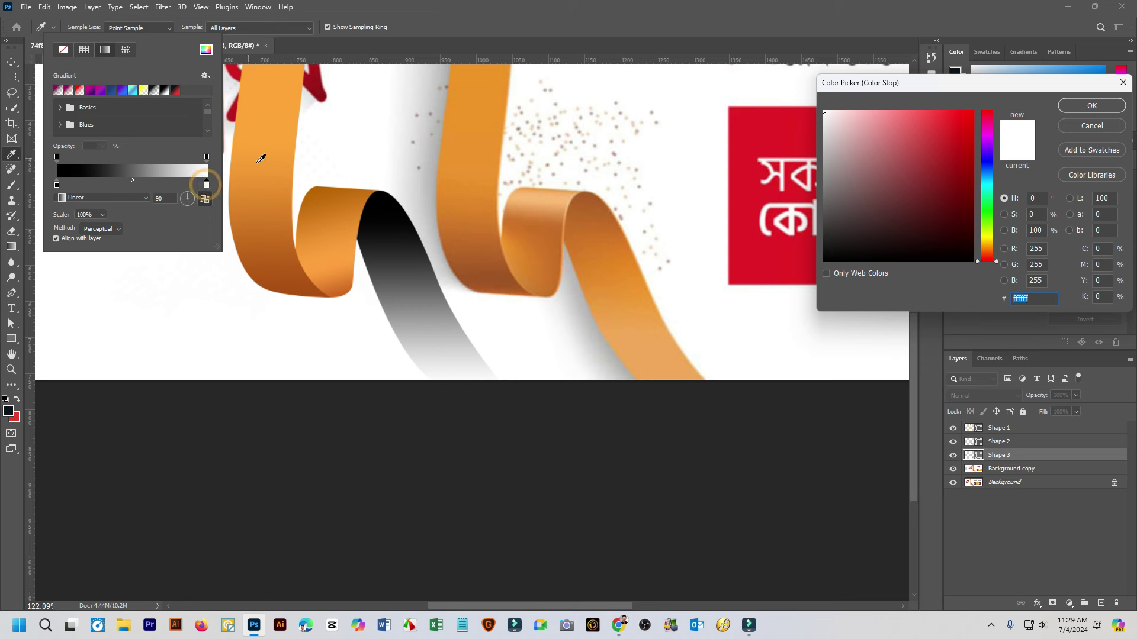
{"action": "left_click", "coordinate": [585, 196]}
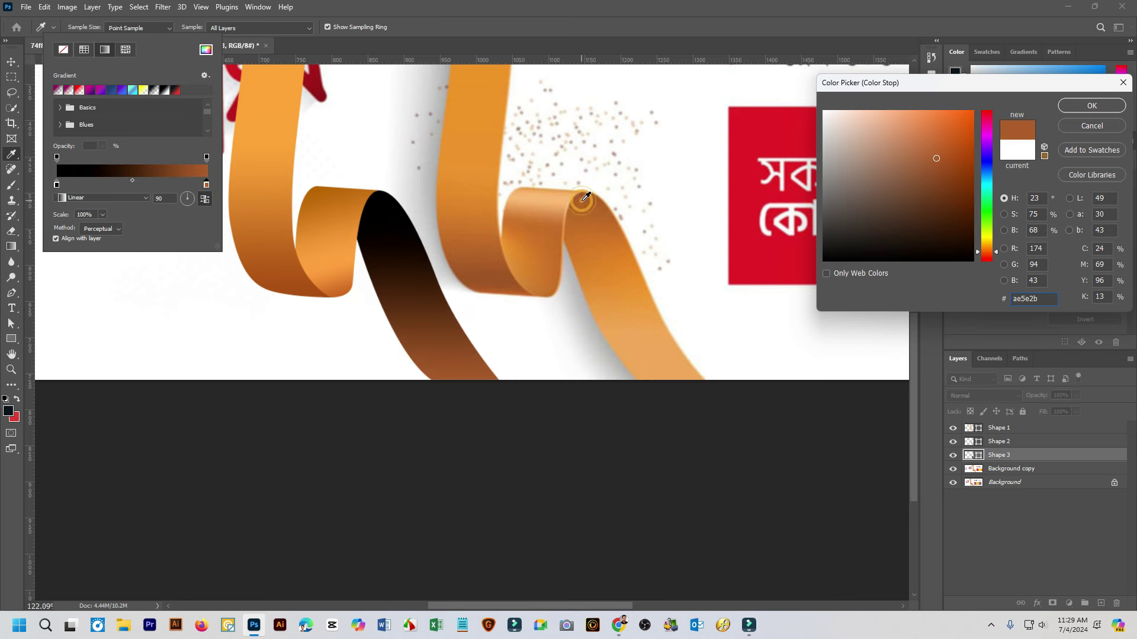
{"action": "left_click", "coordinate": [1092, 105]}
{"action": "left_click", "coordinate": [135, 184]}
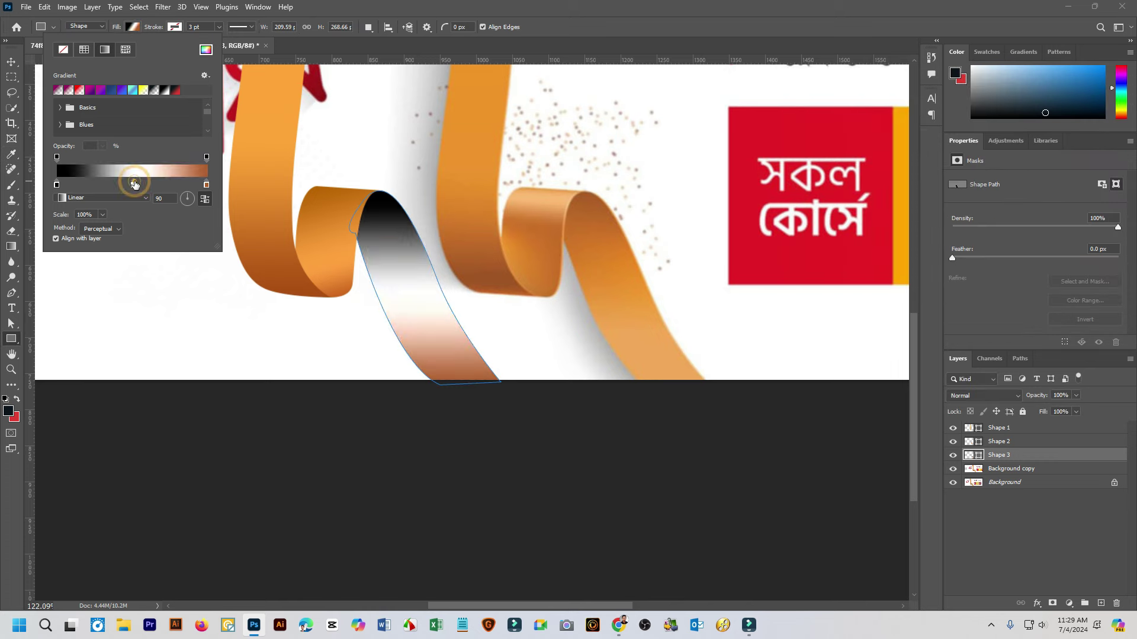
{"action": "double_click", "coordinate": [134, 183]}
{"action": "left_click", "coordinate": [616, 292]}
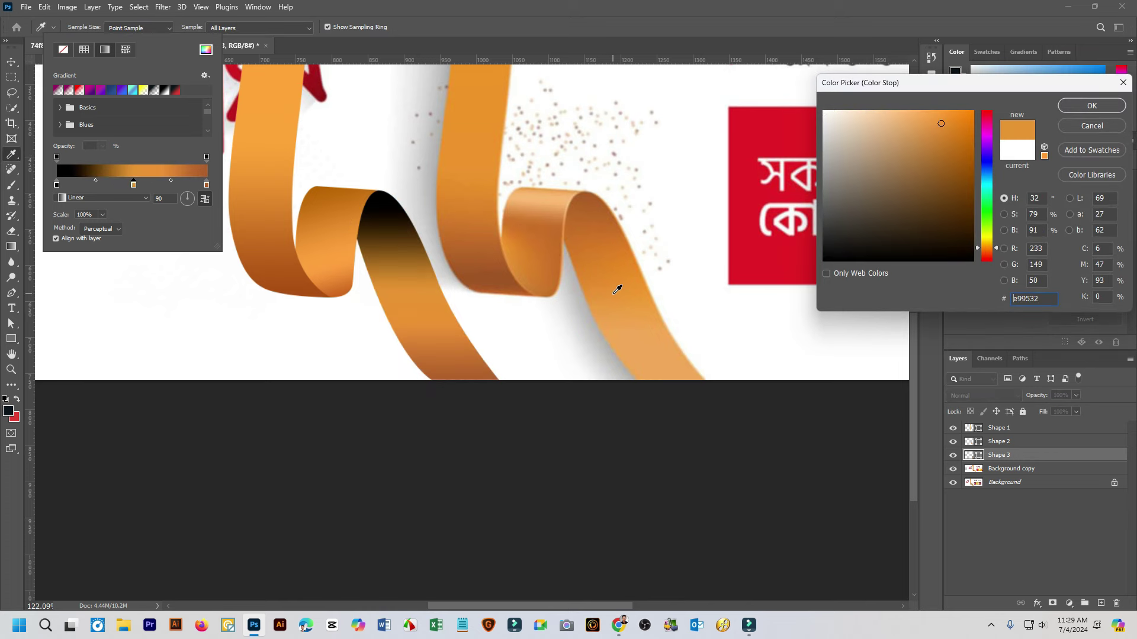
{"action": "left_click", "coordinate": [1103, 108]}
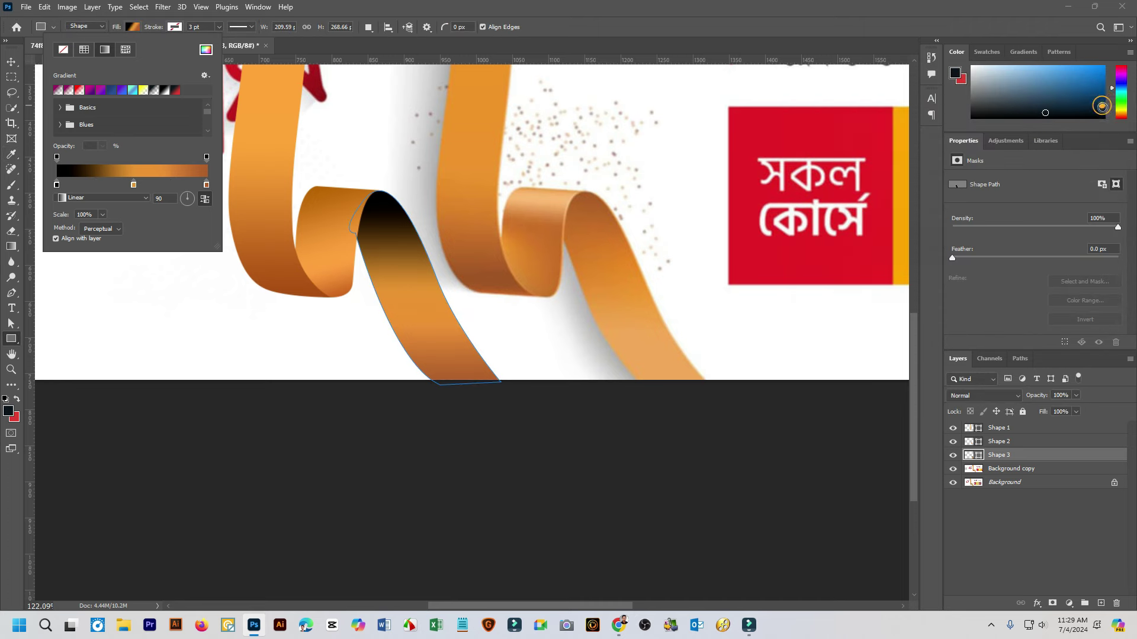
Sample ribbon orange into the left stop and flip the gradient so it's darker on top
{"action": "double_click", "coordinate": [56, 186]}
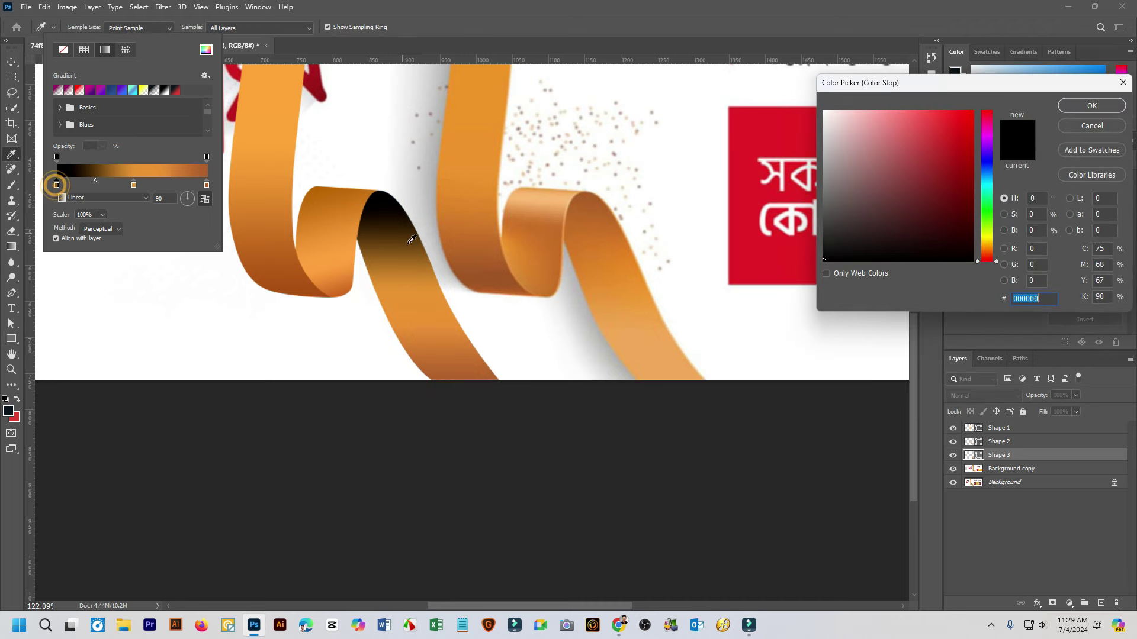
{"action": "left_click", "coordinate": [663, 364]}
{"action": "left_click", "coordinate": [1089, 107]}
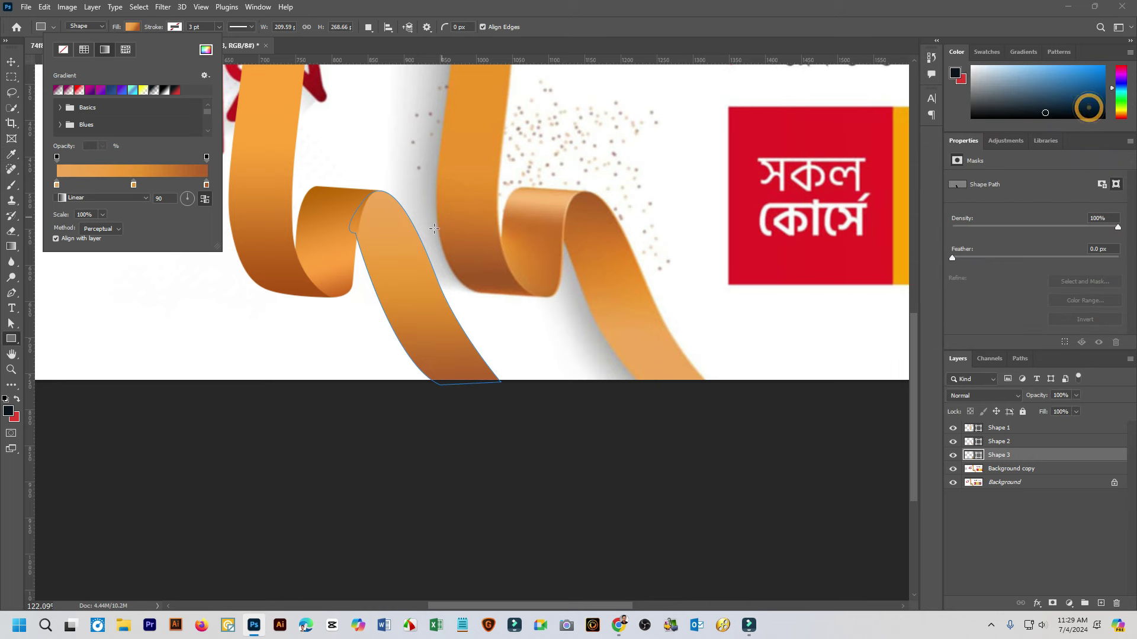
{"action": "left_click", "coordinate": [204, 201]}
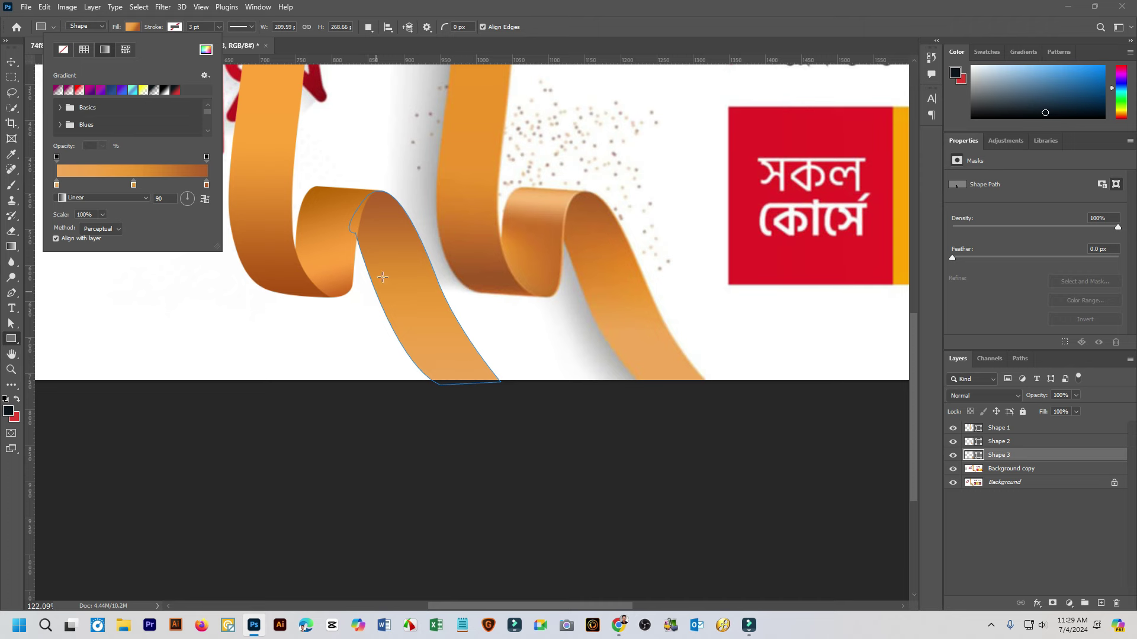
Darken the right stop to a deep brown (aa4e13) to shade the fold
{"action": "scroll", "coordinate": [382, 277], "scroll_direction": "up", "scroll_amount": 2}
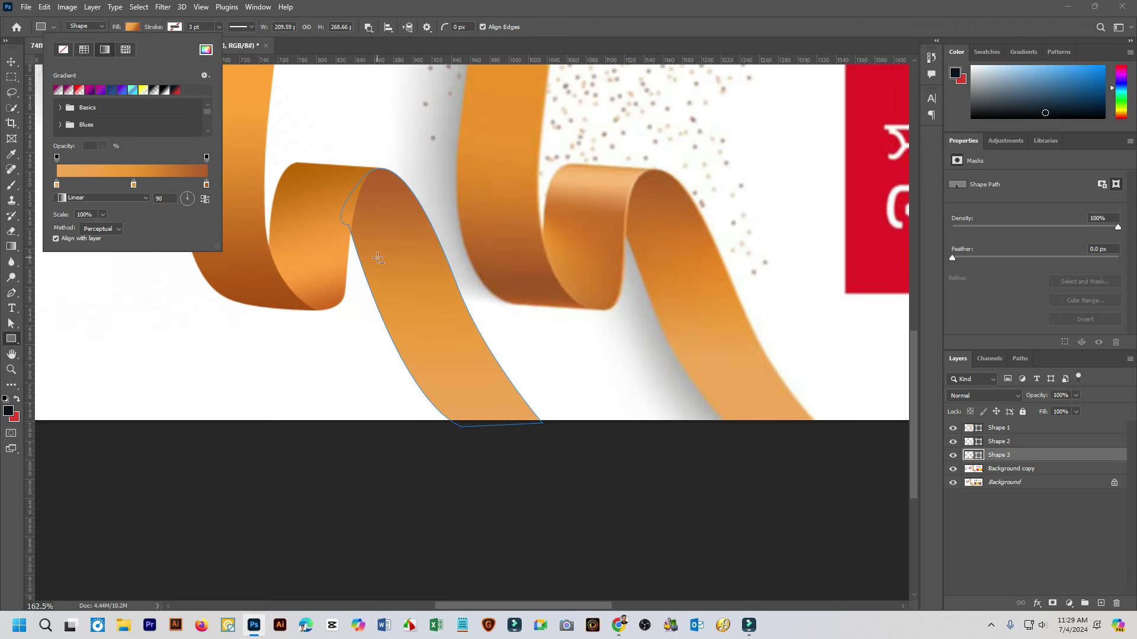
{"action": "left_click", "coordinate": [207, 186]}
{"action": "double_click", "coordinate": [206, 185]}
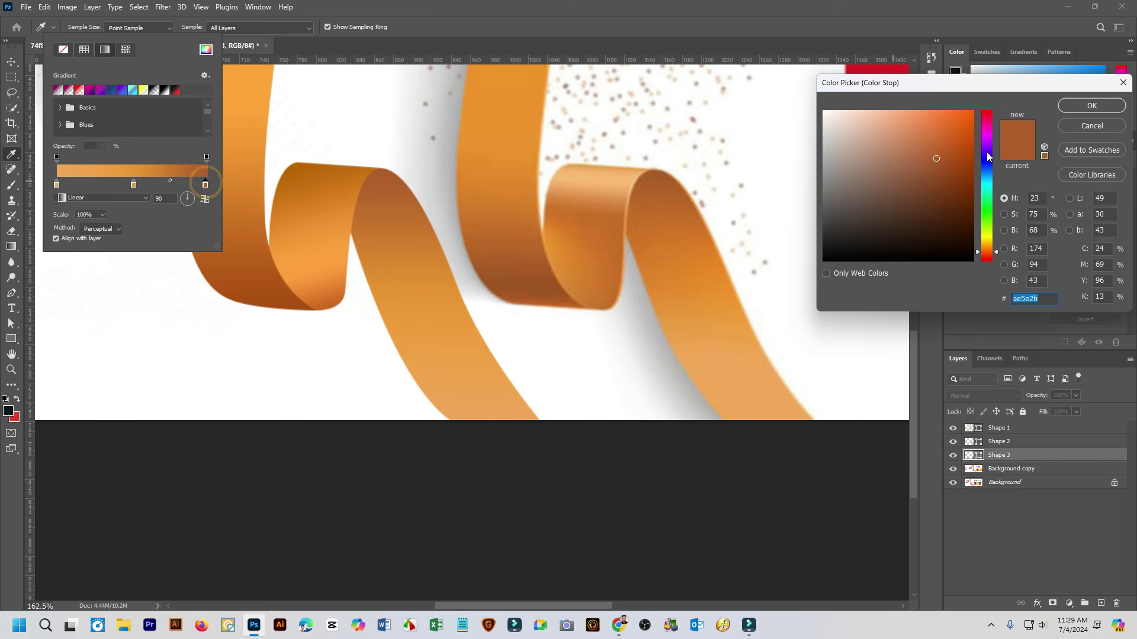
{"action": "left_click", "coordinate": [952, 157]}
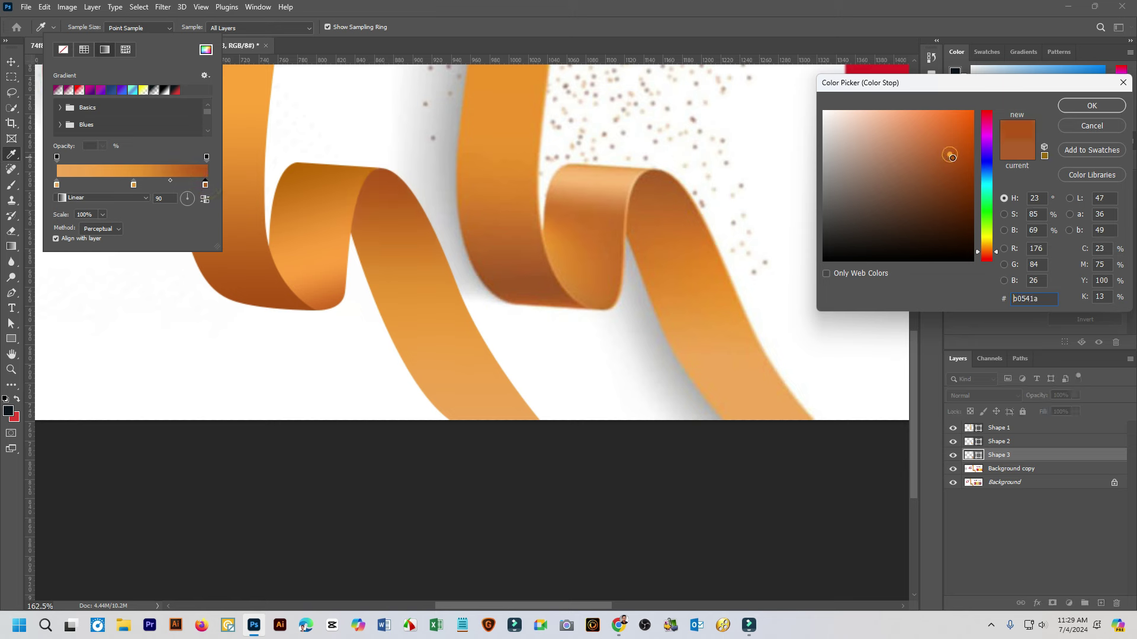
{"action": "left_click", "coordinate": [956, 160]}
{"action": "left_click", "coordinate": [1107, 108]}
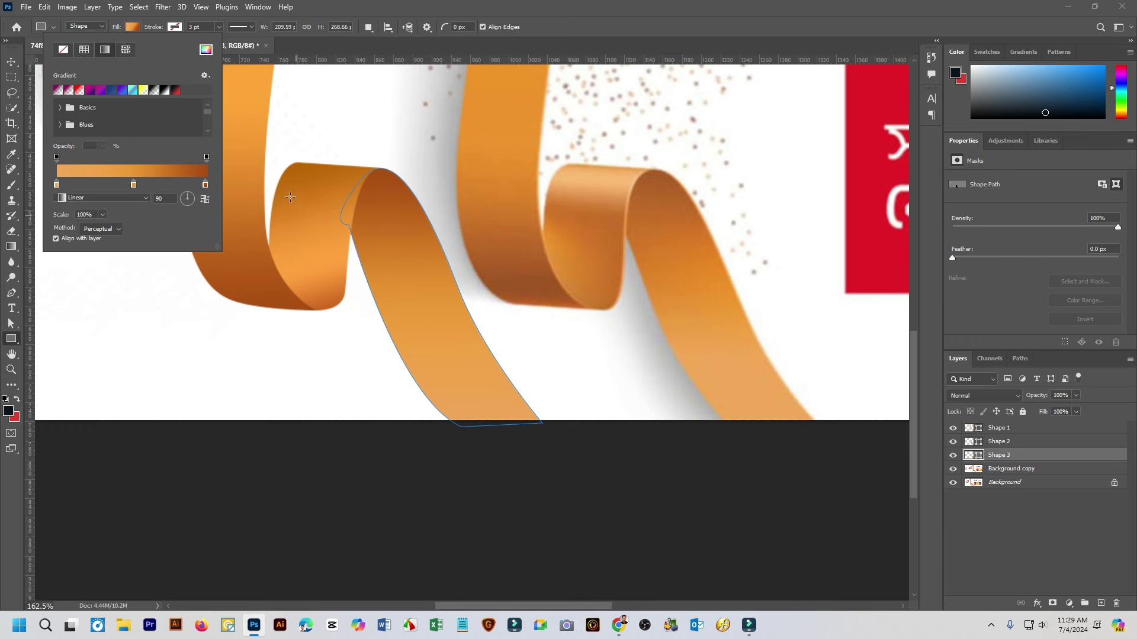
Close the Gradient fill picker
{"action": "scroll", "coordinate": [359, 174], "scroll_direction": "up", "scroll_amount": 2}
{"action": "scroll", "coordinate": [358, 173], "scroll_direction": "up", "scroll_amount": 1}
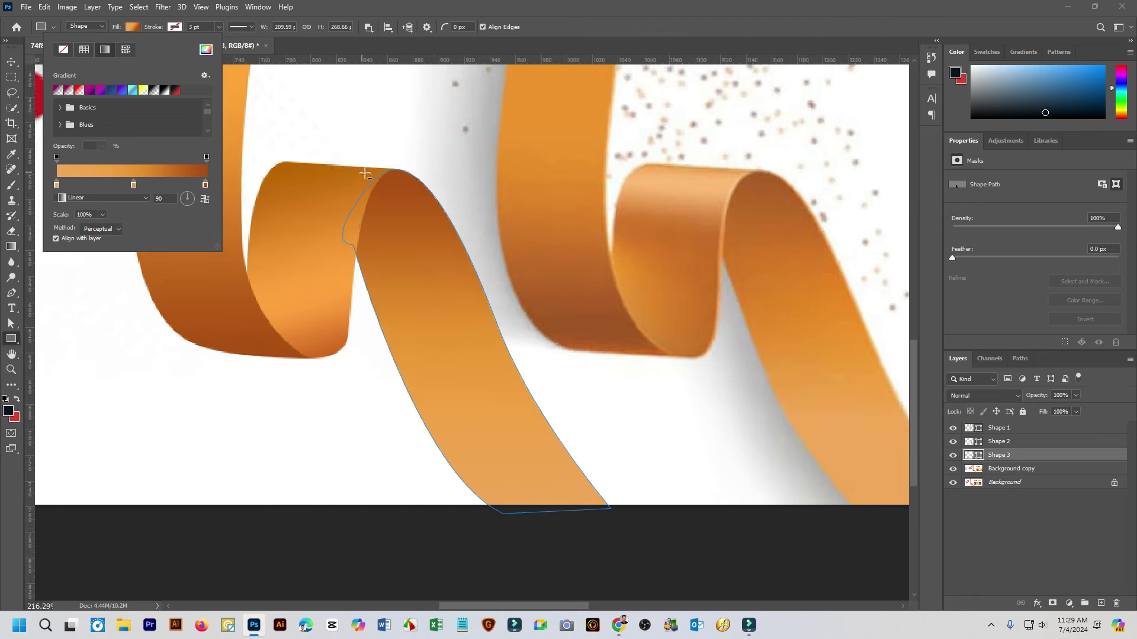
{"action": "scroll", "coordinate": [358, 173], "scroll_direction": "down", "scroll_amount": 4}
{"action": "left_click", "coordinate": [11, 61]}
Zoom in on the ribbons and select the Shape 2 layer
{"action": "scroll", "coordinate": [436, 257], "scroll_direction": "down", "scroll_amount": 2}
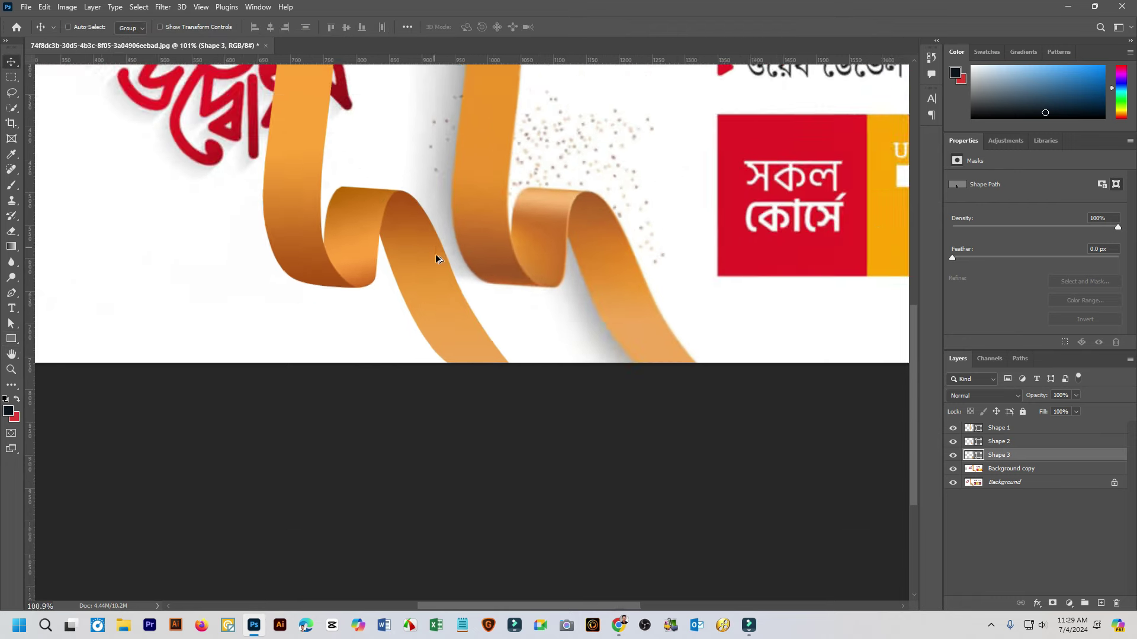
{"action": "scroll", "coordinate": [457, 305], "scroll_direction": "down", "scroll_amount": 2}
{"action": "scroll", "coordinate": [426, 448], "scroll_direction": "up", "scroll_amount": 1}
{"action": "scroll", "coordinate": [426, 448], "scroll_direction": "up", "scroll_amount": 1}
{"action": "scroll", "coordinate": [415, 444], "scroll_direction": "up", "scroll_amount": 1}
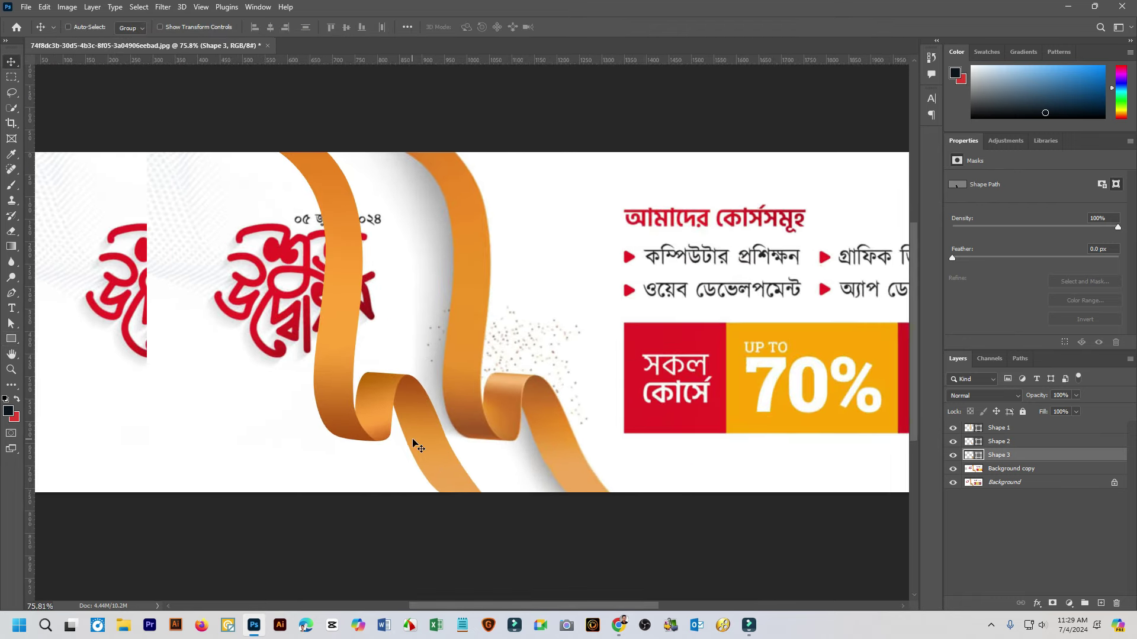
{"action": "scroll", "coordinate": [444, 444], "scroll_direction": "up", "scroll_amount": 1}
{"action": "scroll", "coordinate": [389, 394], "scroll_direction": "up", "scroll_amount": 5}
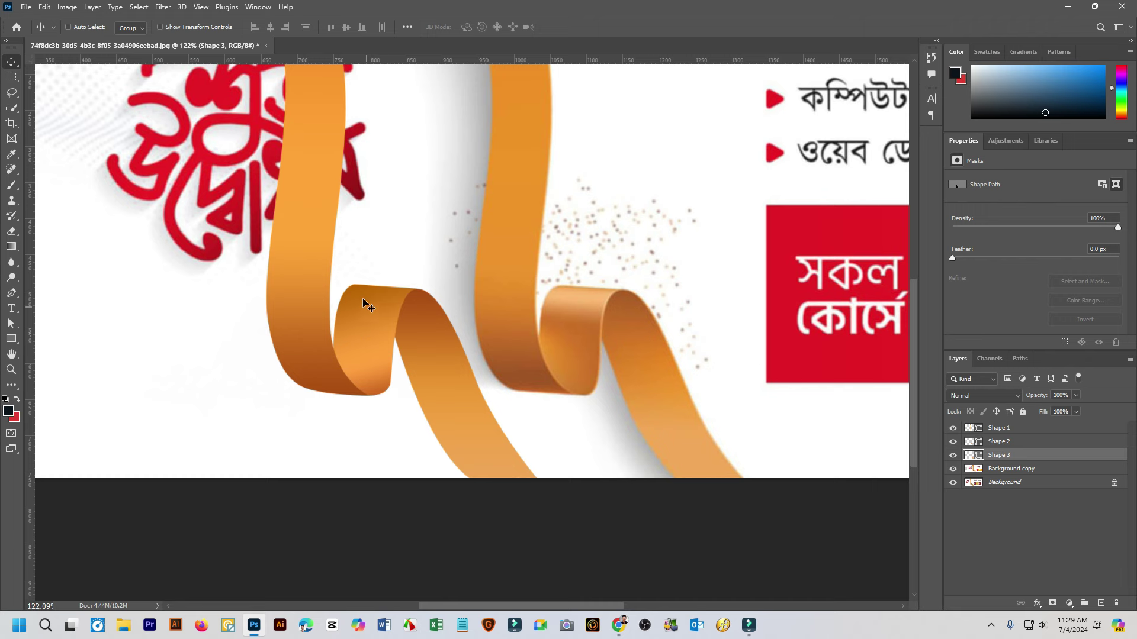
{"action": "scroll", "coordinate": [350, 299], "scroll_direction": "up", "scroll_amount": 3}
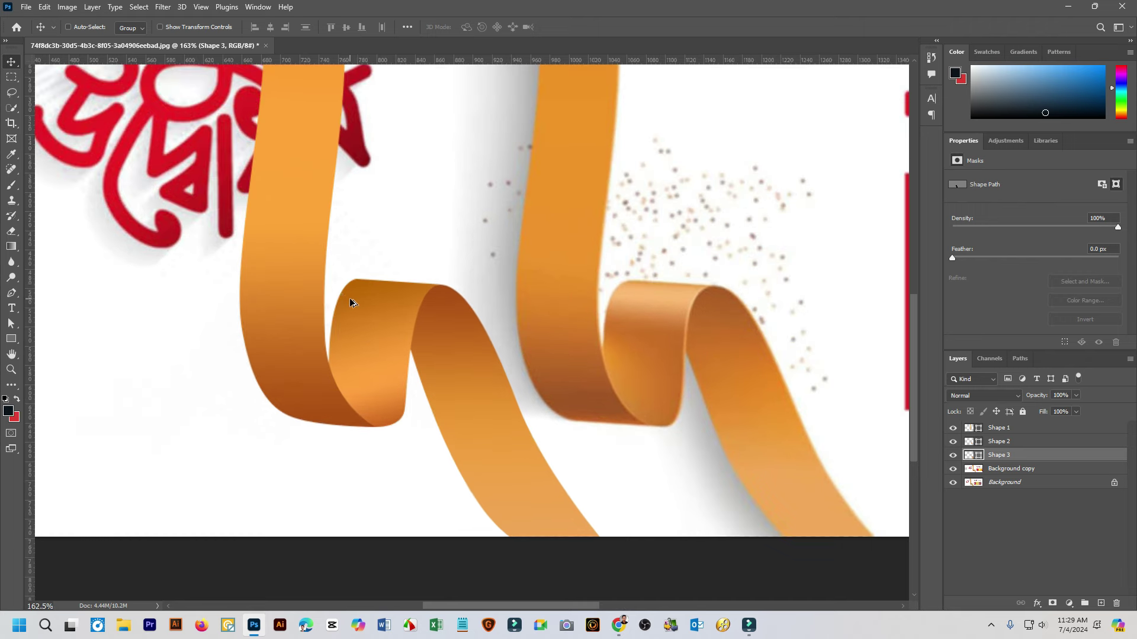
{"action": "left_click", "coordinate": [986, 444]}
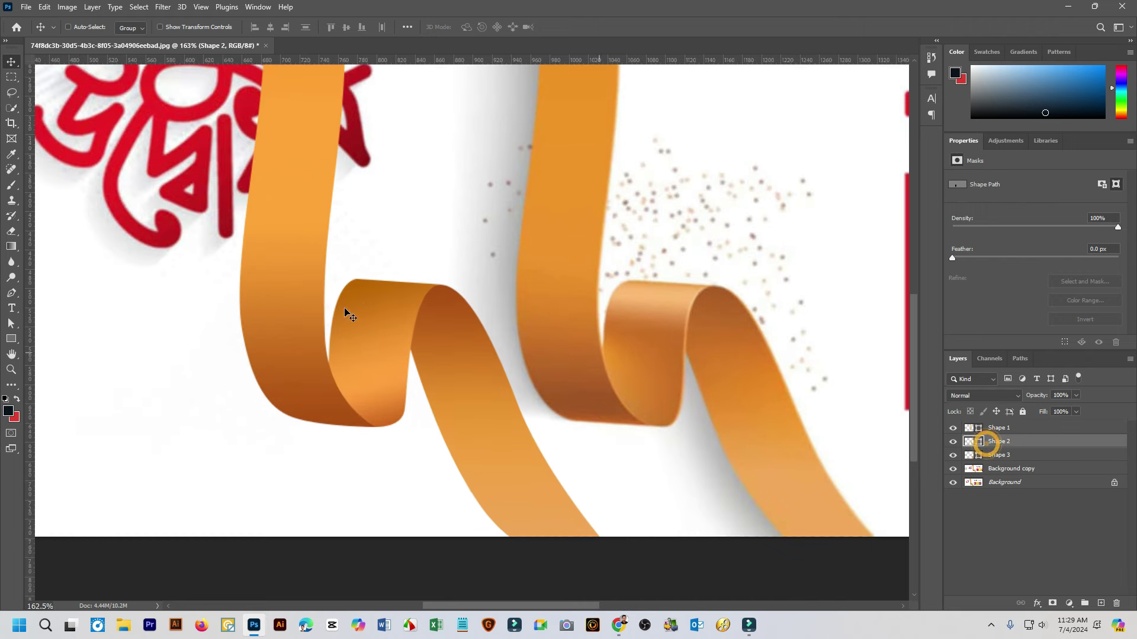
{"action": "scroll", "coordinate": [345, 310], "scroll_direction": "up", "scroll_amount": 5}
Show the Shape 2 path and lower the top anchor's left handle to bend the fold
{"action": "left_click", "coordinate": [11, 323]}
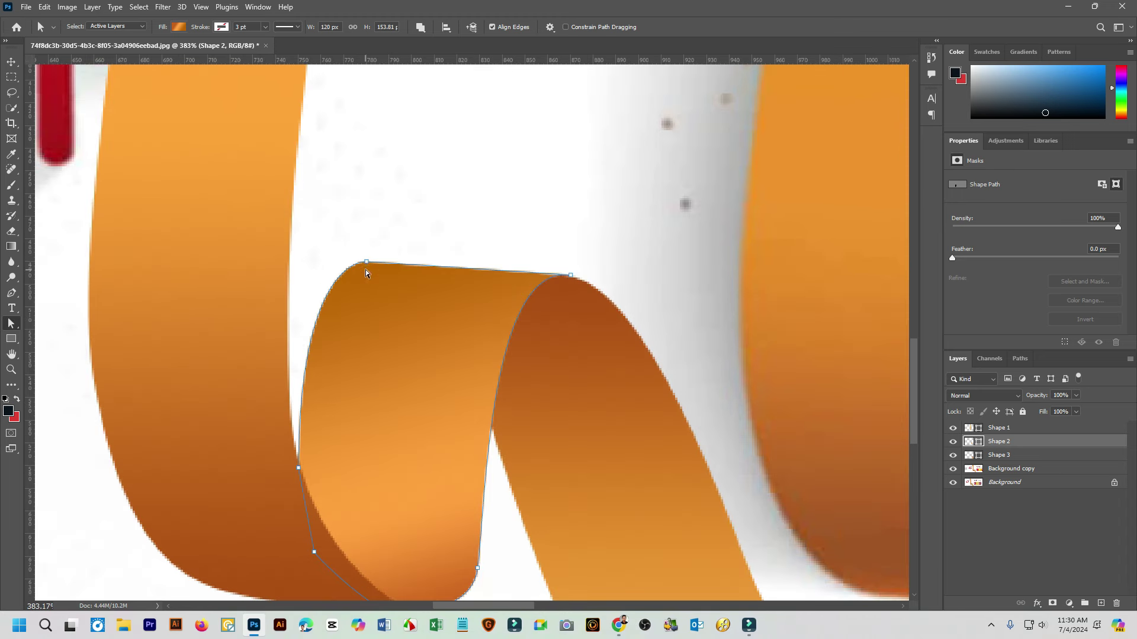
{"action": "scroll", "coordinate": [364, 270], "scroll_direction": "up", "scroll_amount": 3}
{"action": "left_click", "coordinate": [367, 261]}
{"action": "left_click_drag", "start_coordinate": [299, 255], "coordinate": [303, 287]}
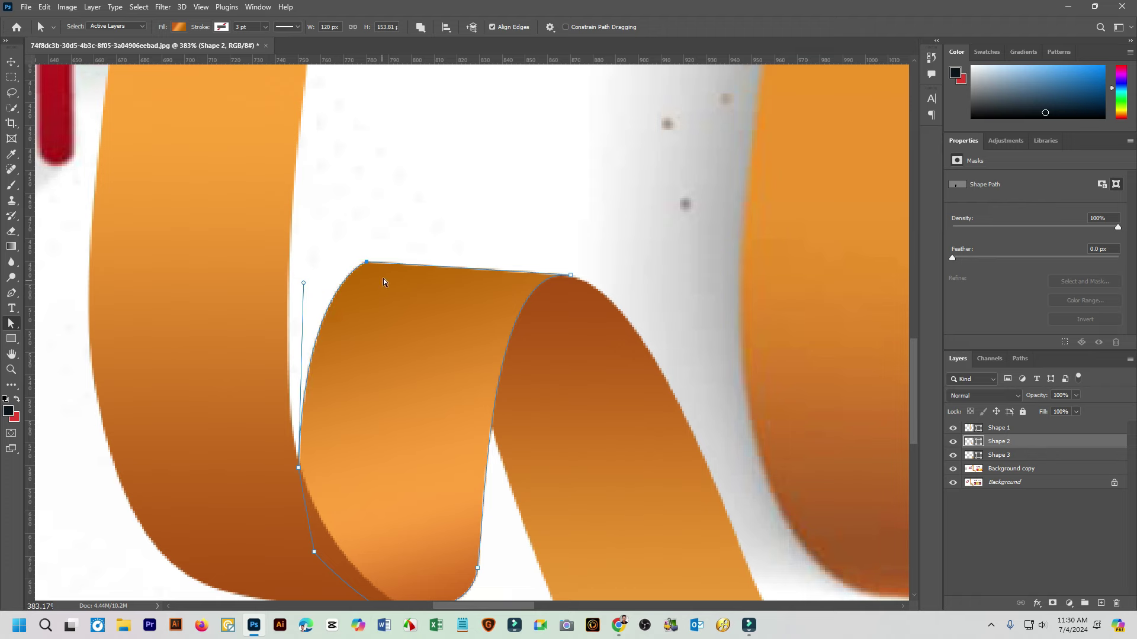
{"action": "scroll", "coordinate": [366, 264], "scroll_direction": "up", "scroll_amount": 2}
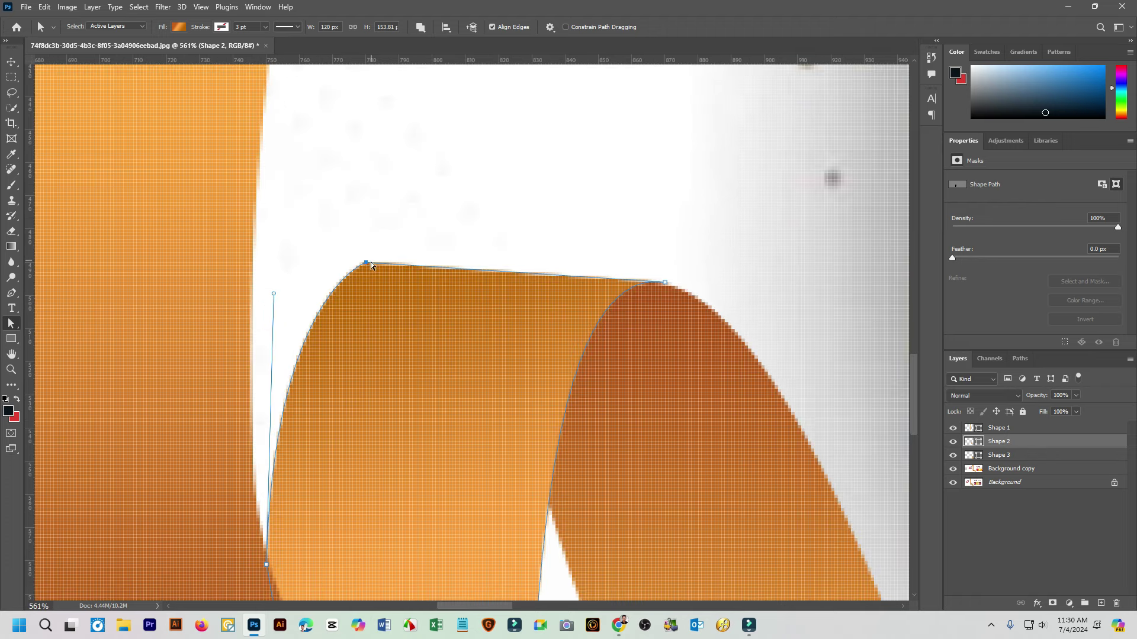
Add anchors on the fold's top edge and left curve, rounding its upper-left corner
{"action": "left_click", "coordinate": [11, 293]}
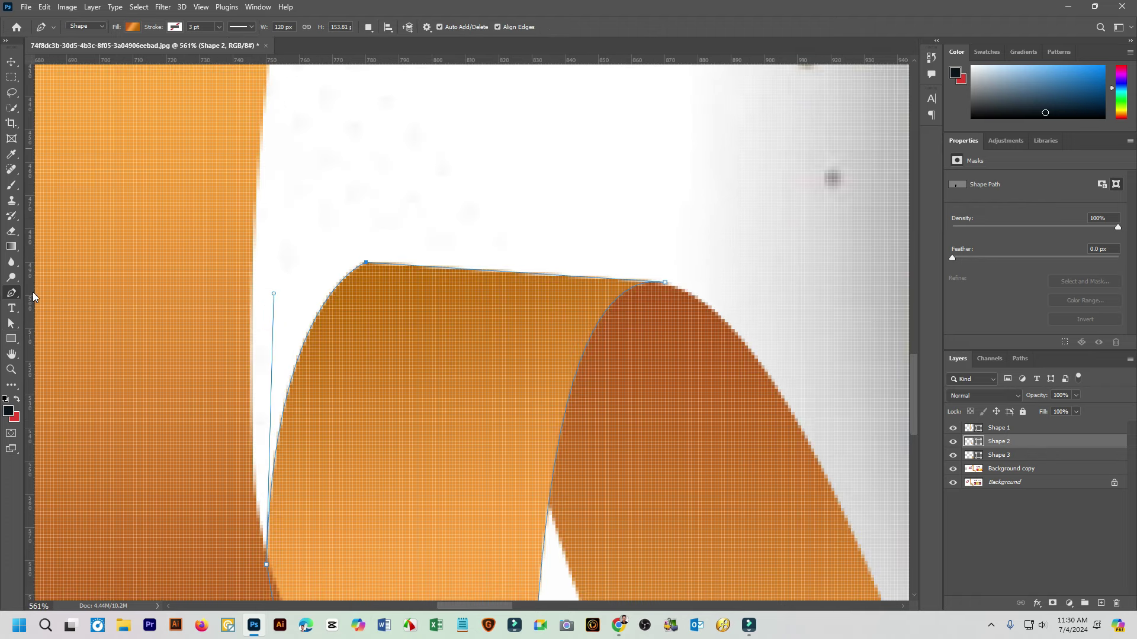
{"action": "left_click", "coordinate": [366, 264]}
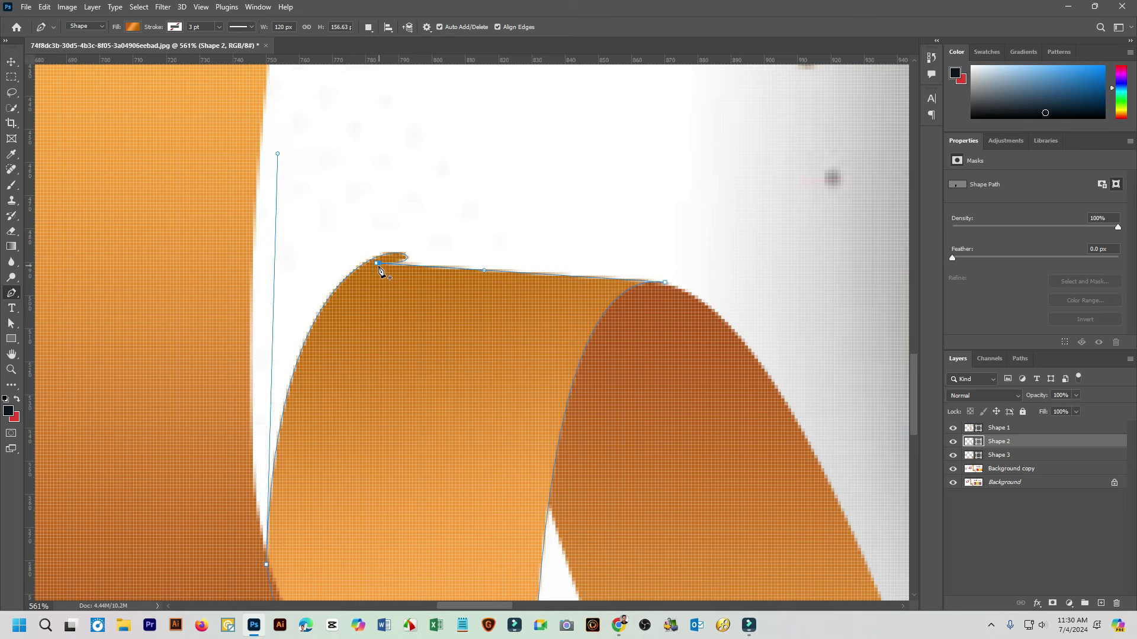
{"action": "left_click", "coordinate": [375, 264]}
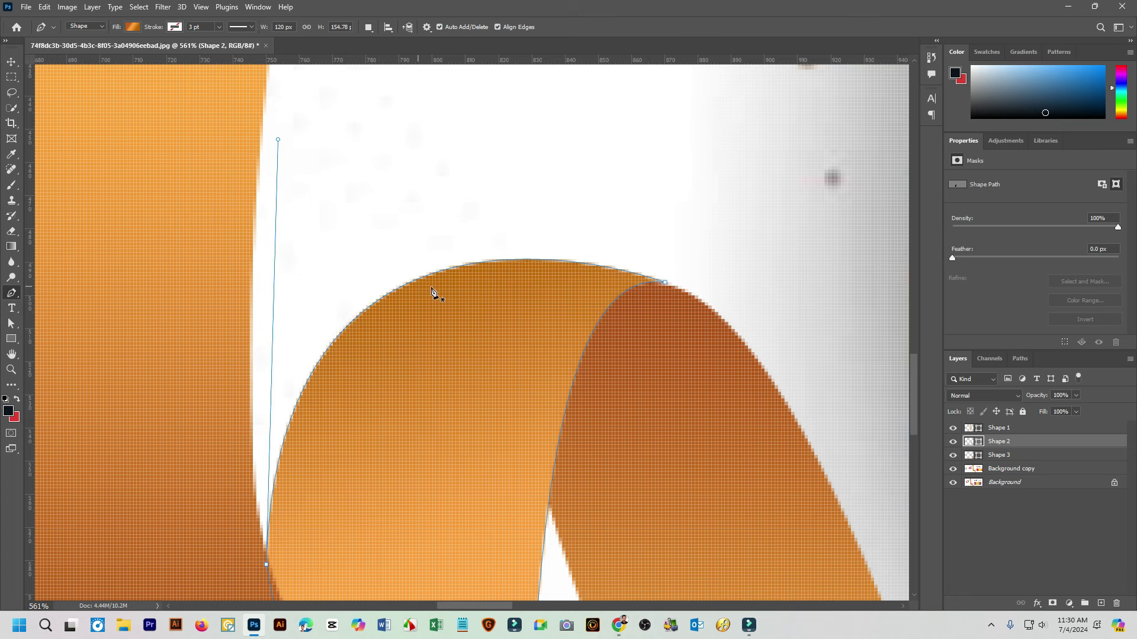
{"action": "key", "text": "ctrl+z"}
{"action": "key", "text": "ctrl+z"}
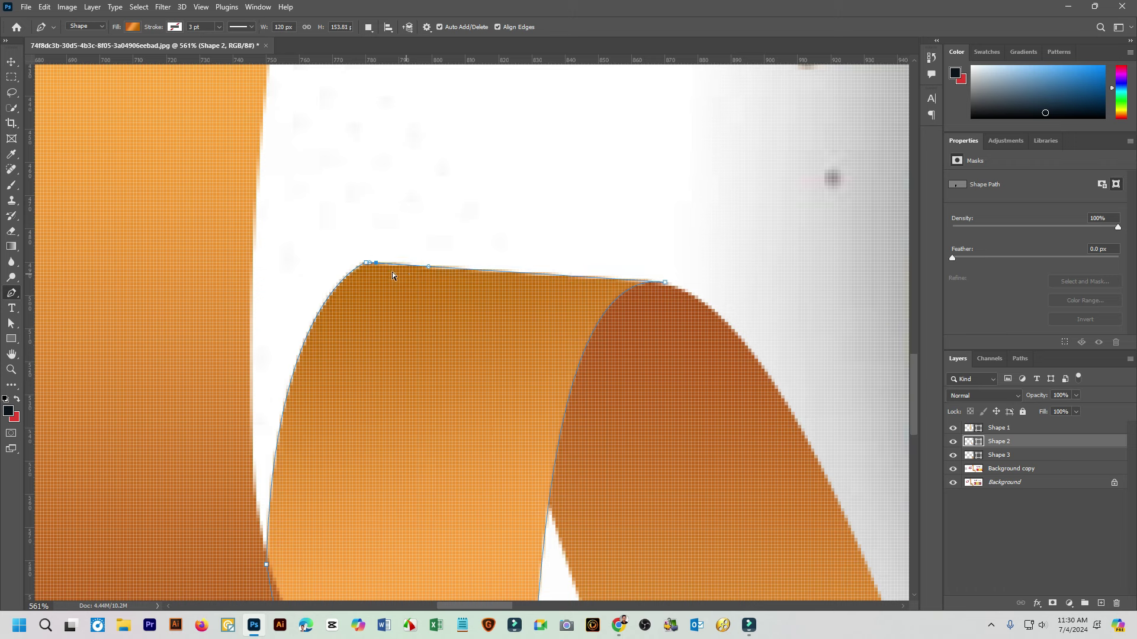
{"action": "left_click", "coordinate": [381, 263]}
{"action": "left_click", "coordinate": [344, 278]}
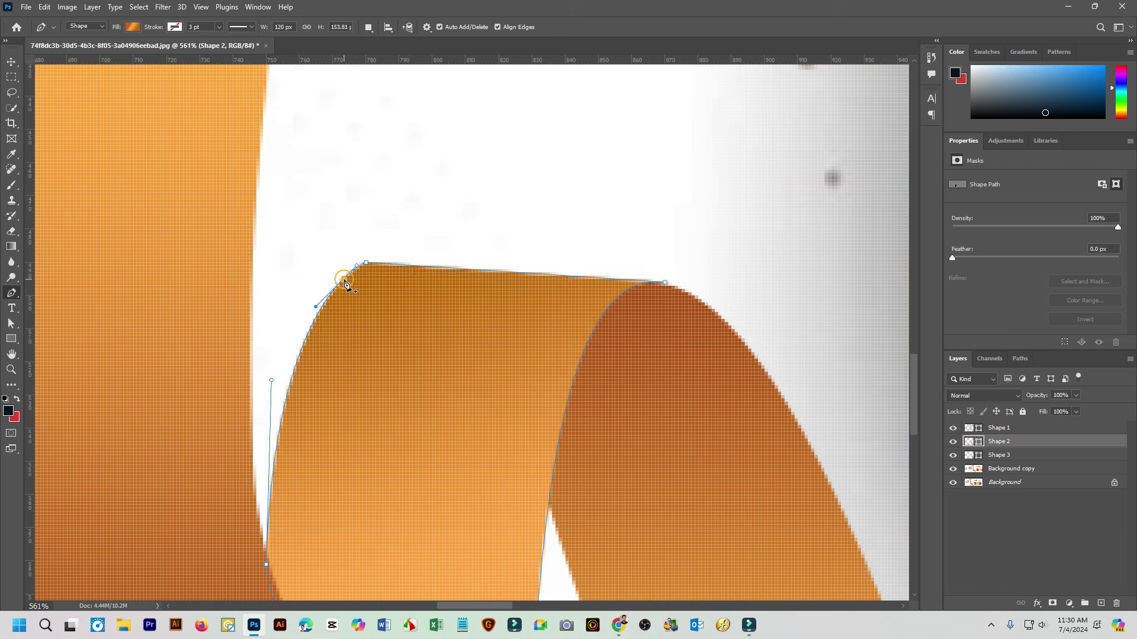
{"action": "left_click", "coordinate": [366, 264]}
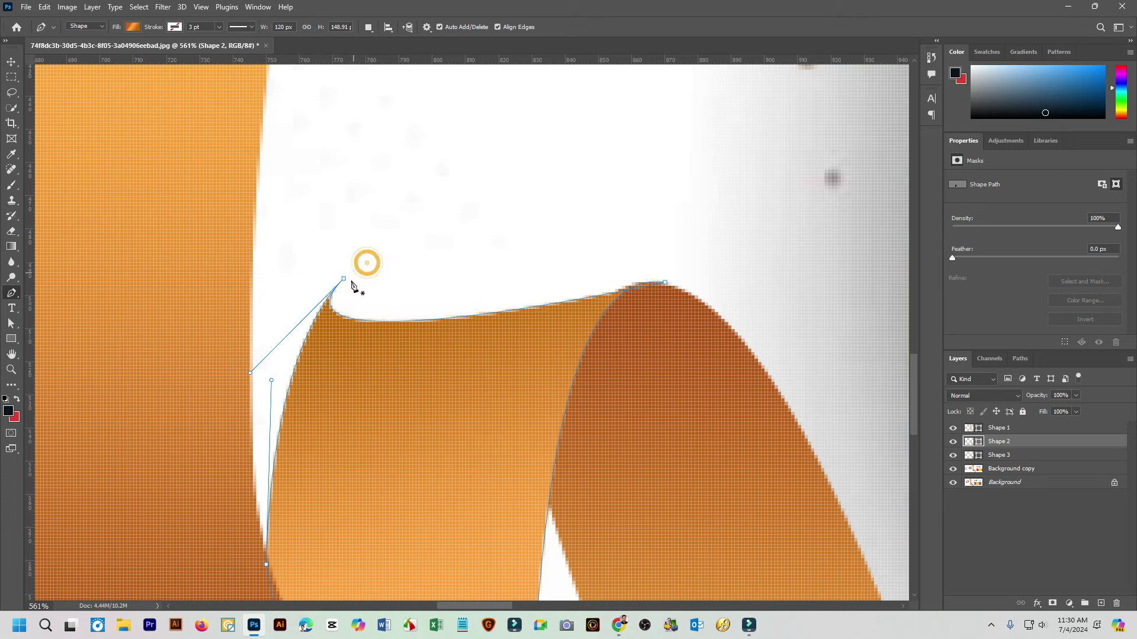
{"action": "key", "text": "ctrl+z"}
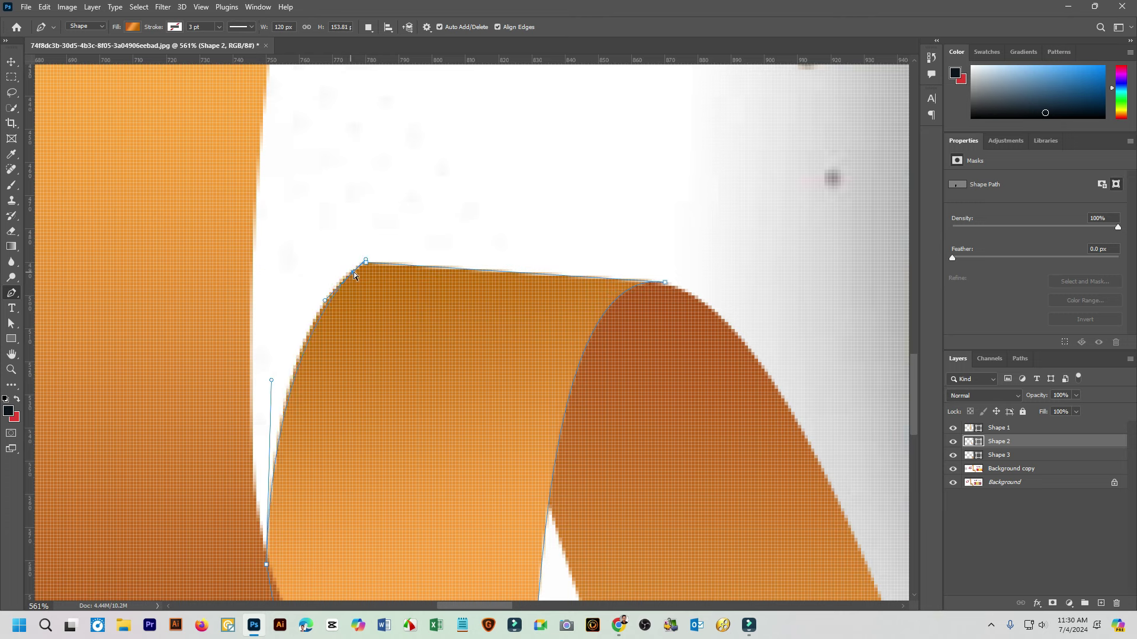
{"action": "left_click_drag", "start_coordinate": [344, 283], "coordinate": [368, 266]}
Add two more top-edge anchors and raise the edge into a gentle curve
{"action": "left_click", "coordinate": [386, 262]}
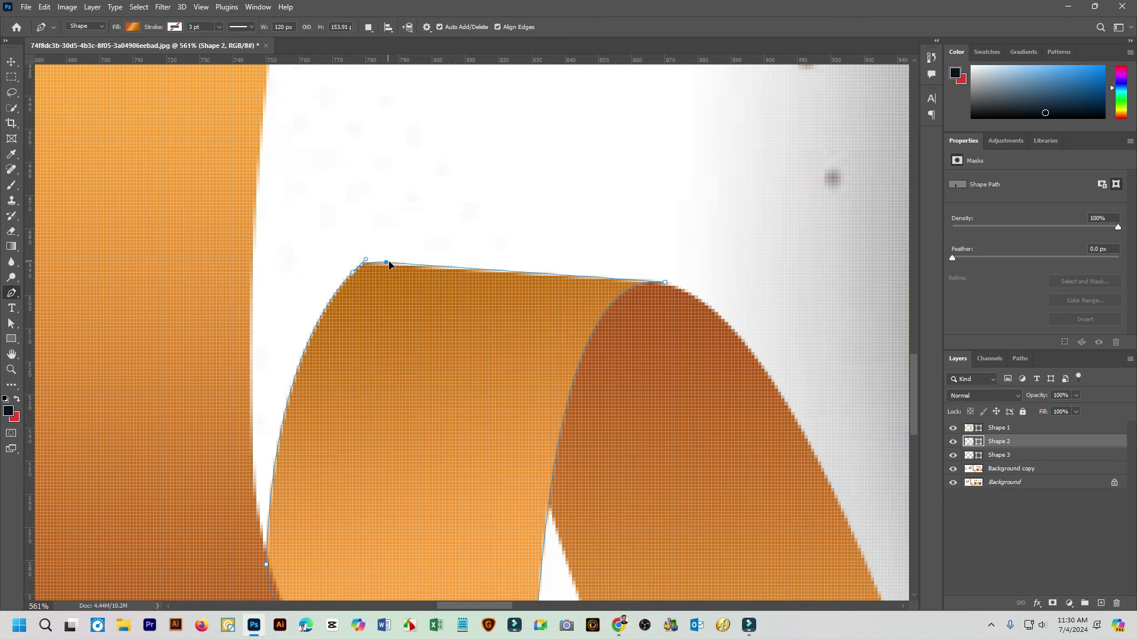
{"action": "left_click", "coordinate": [454, 267]}
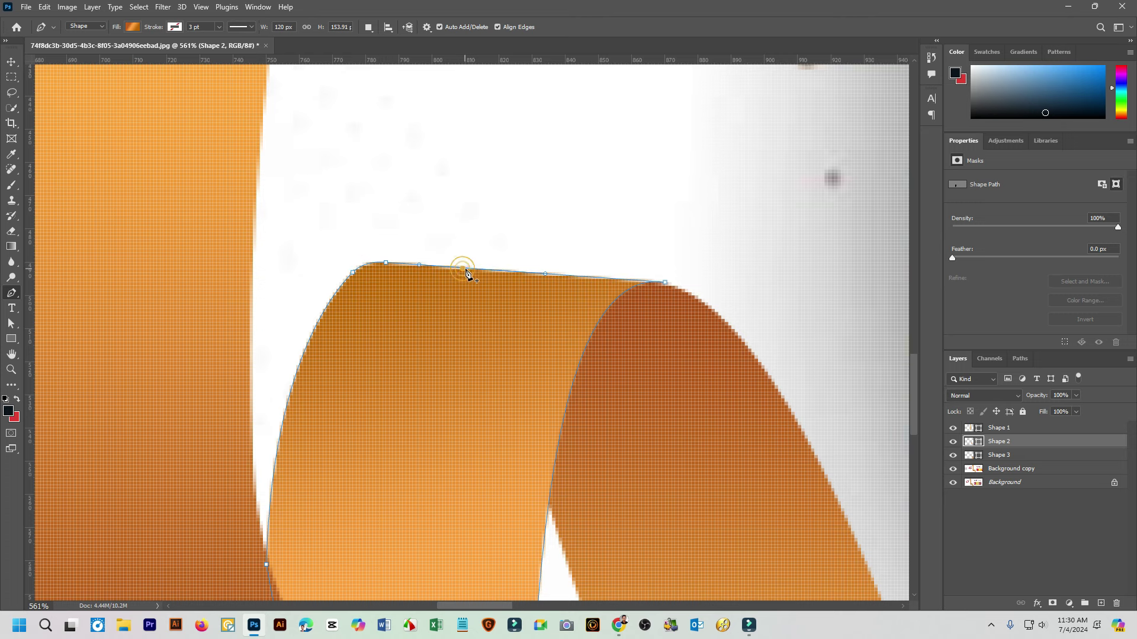
{"action": "left_click_drag", "start_coordinate": [461, 268], "coordinate": [464, 263]}
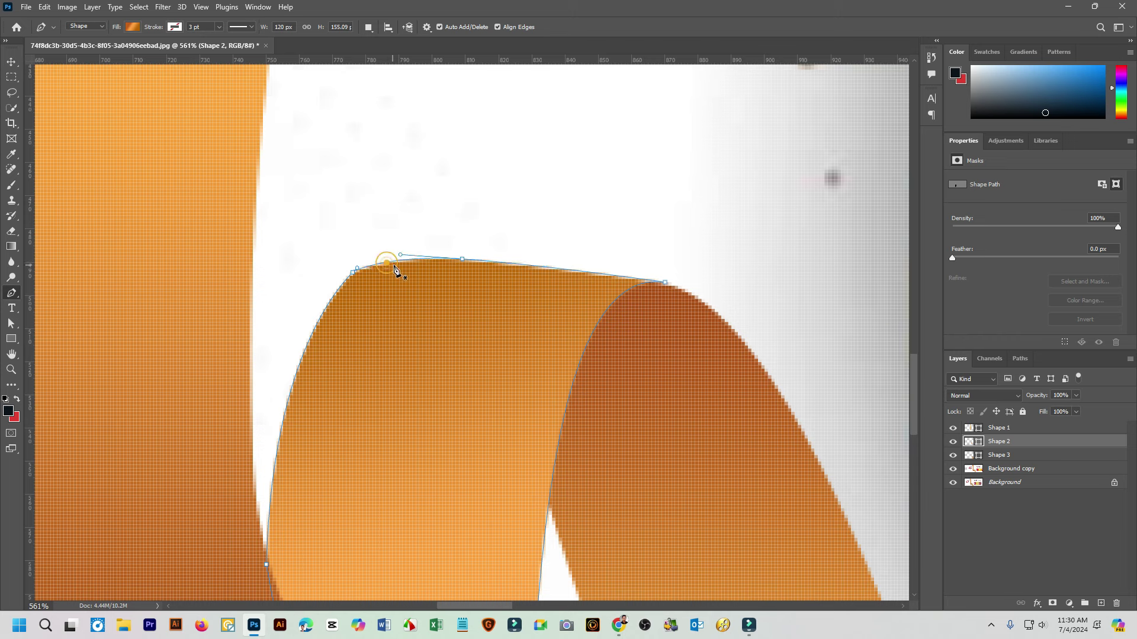
{"action": "mouse_move", "coordinate": [386, 261]}
{"action": "left_mouse_down"}
{"action": "mouse_move", "coordinate": [396, 246]}
{"action": "mouse_move", "coordinate": [401, 255]}
{"action": "mouse_move", "coordinate": [363, 254]}
{"action": "left_mouse_up"}
Finish editing the Shape 2 path and zoom around to check the ribbon
{"action": "scroll", "coordinate": [398, 288], "scroll_direction": "down", "scroll_amount": 2, "text": "alt"}
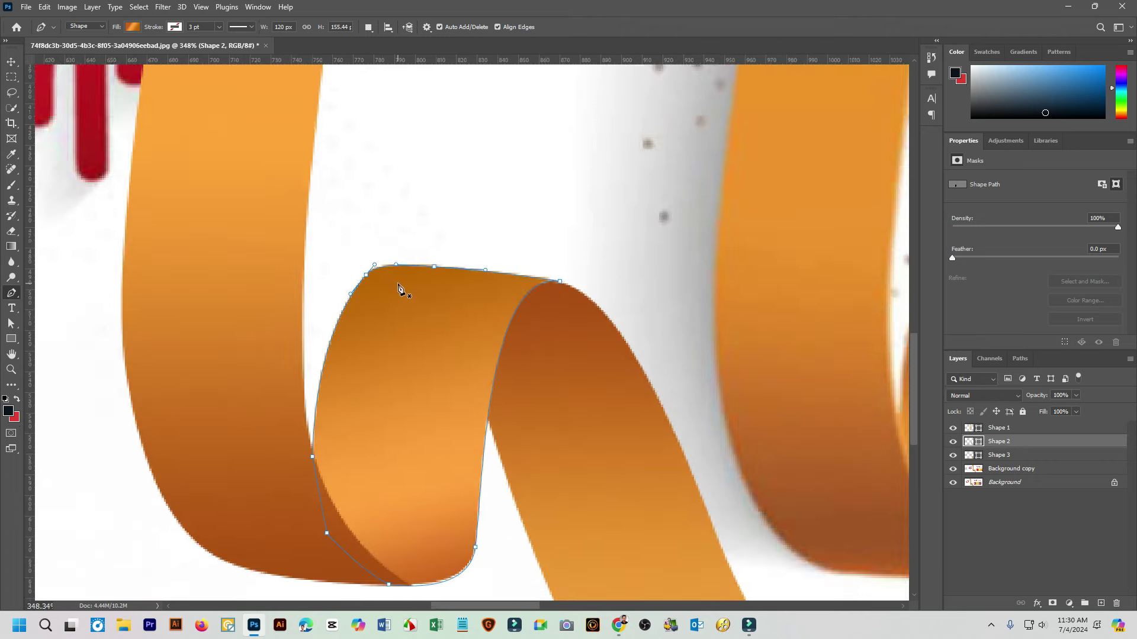
{"action": "scroll", "coordinate": [398, 288], "scroll_direction": "down", "scroll_amount": 2, "text": "alt"}
{"action": "key", "text": "Escape"}
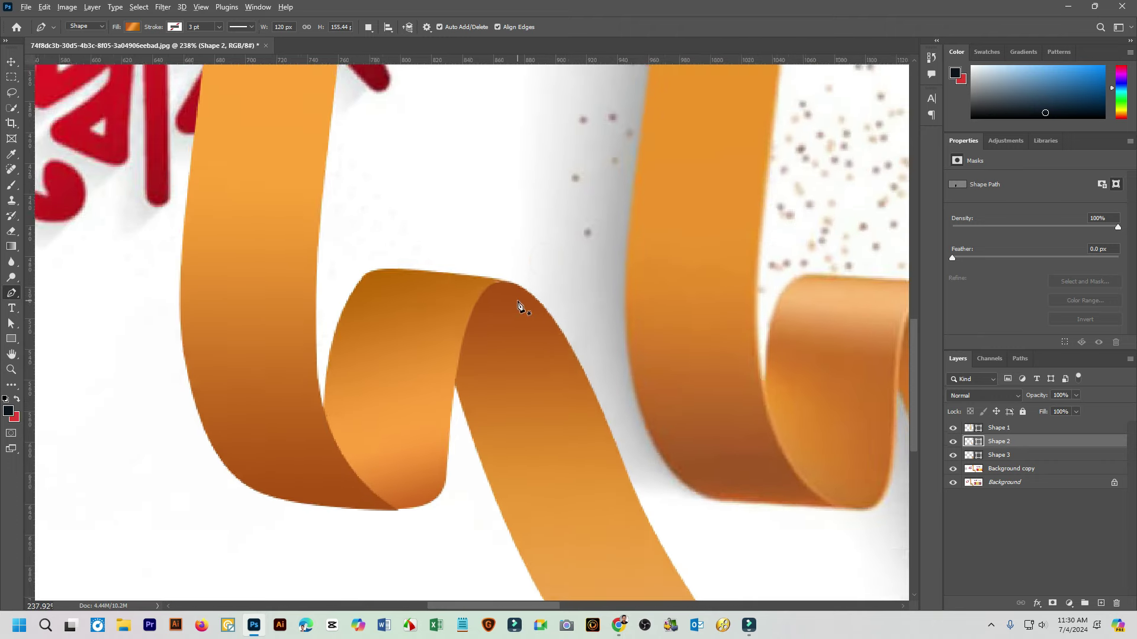
{"action": "scroll", "coordinate": [518, 305], "scroll_direction": "down", "scroll_amount": 1, "text": "alt"}
{"action": "scroll", "coordinate": [545, 294], "scroll_direction": "down", "scroll_amount": 2, "text": "alt"}
{"action": "scroll", "coordinate": [563, 337], "scroll_direction": "down", "scroll_amount": 1, "text": "alt"}
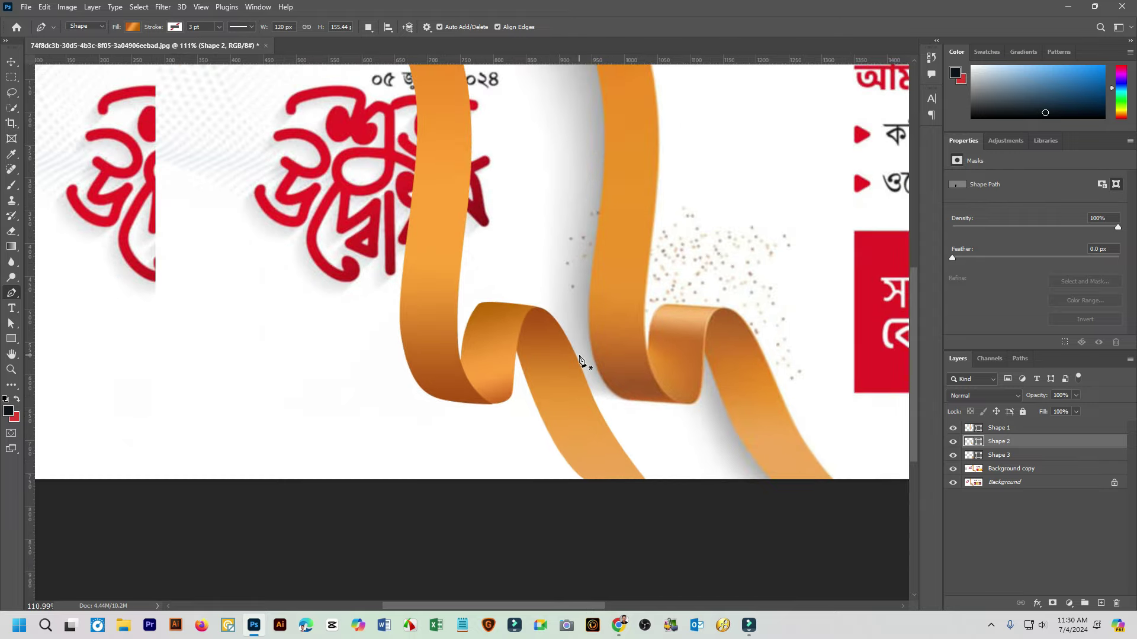
{"action": "scroll", "coordinate": [579, 363], "scroll_direction": "down", "scroll_amount": 1, "text": "alt"}
{"action": "scroll", "coordinate": [527, 414], "scroll_direction": "up", "scroll_amount": 2, "text": "alt"}
{"action": "scroll", "coordinate": [525, 414], "scroll_direction": "up", "scroll_amount": 1, "text": "alt"}
{"action": "scroll", "coordinate": [524, 416], "scroll_direction": "up", "scroll_amount": 1, "text": "alt"}
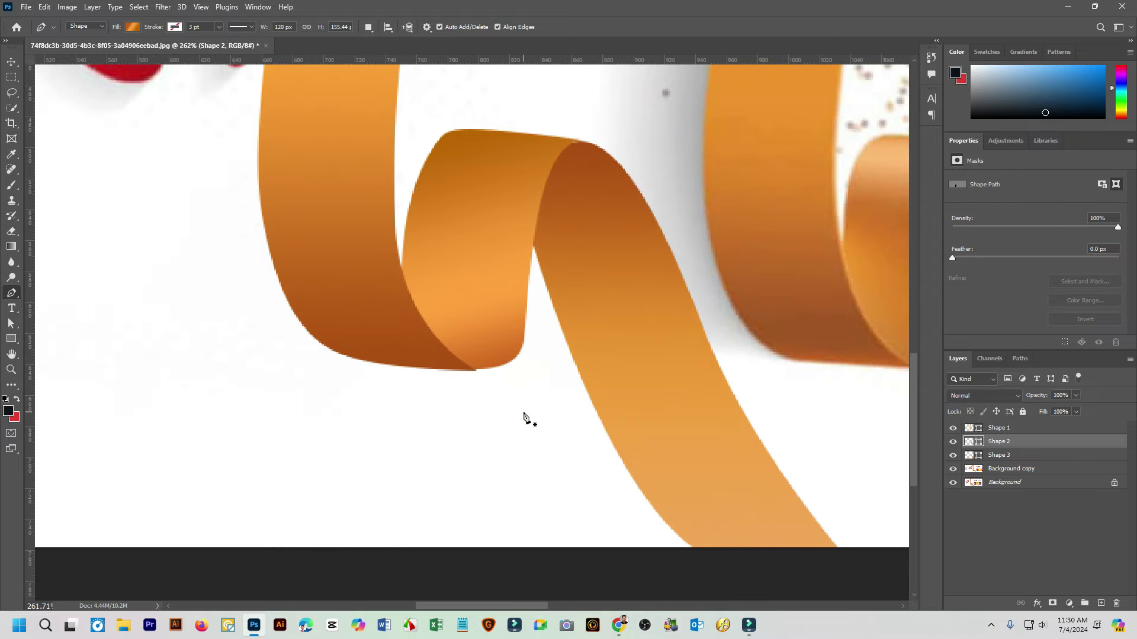
{"action": "scroll", "coordinate": [480, 387], "scroll_direction": "up", "scroll_amount": 1, "text": "alt"}
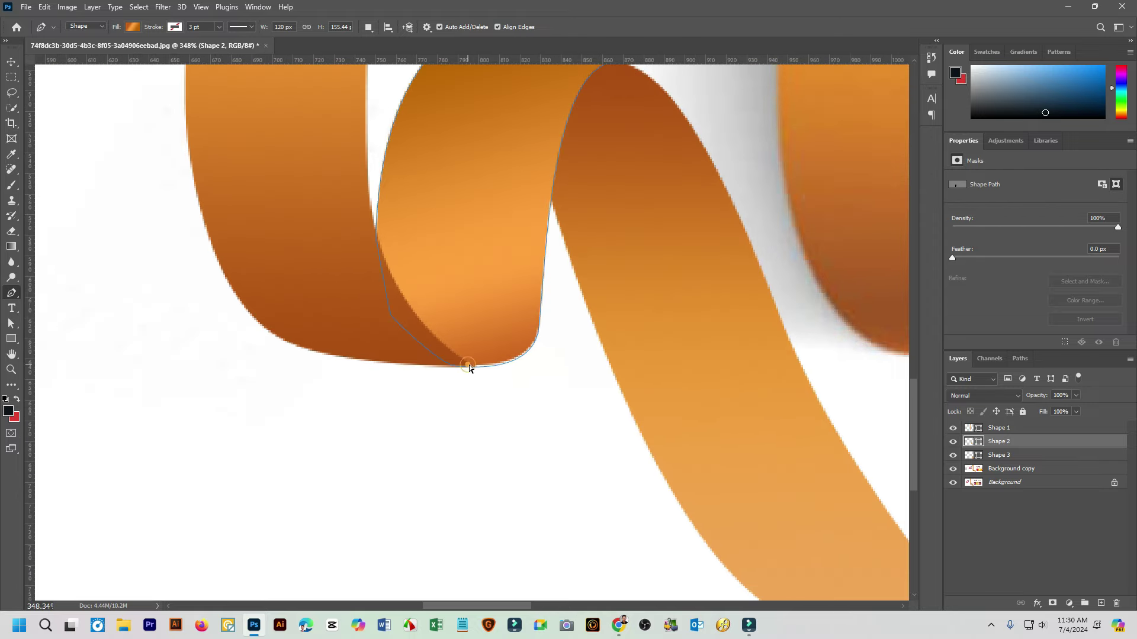
{"action": "left_click", "coordinate": [414, 357]}
{"action": "left_click", "coordinate": [370, 322]}
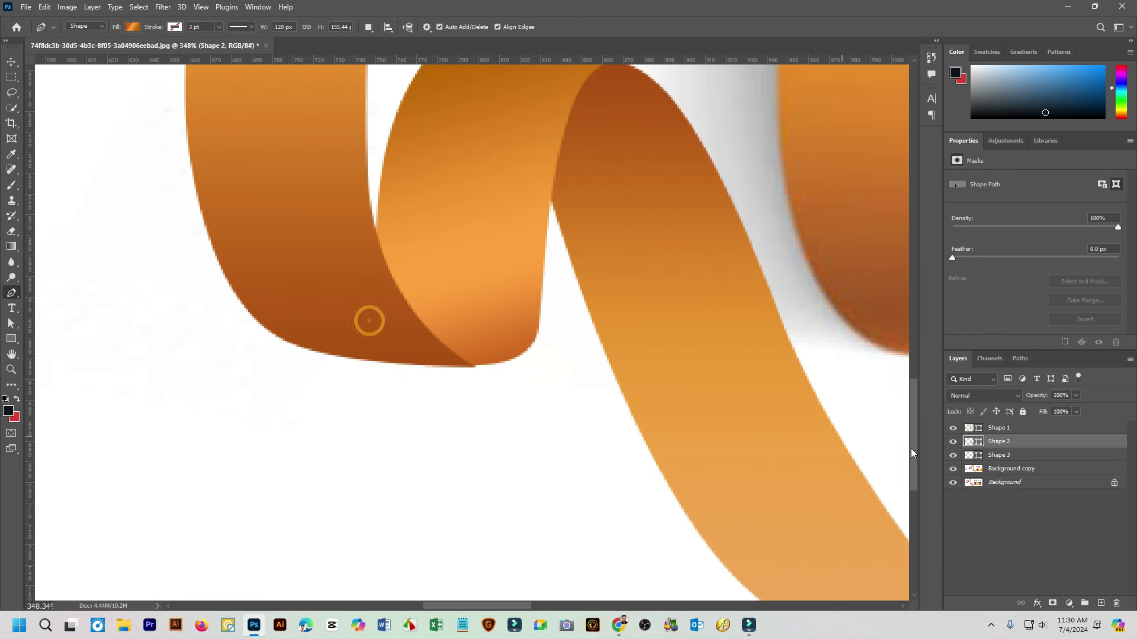
Check Shape 1 and Shape 2 in Layers, then switch to the Horizontal Type Tool
{"action": "left_click", "coordinate": [997, 428]}
{"action": "left_click", "coordinate": [1001, 442]}
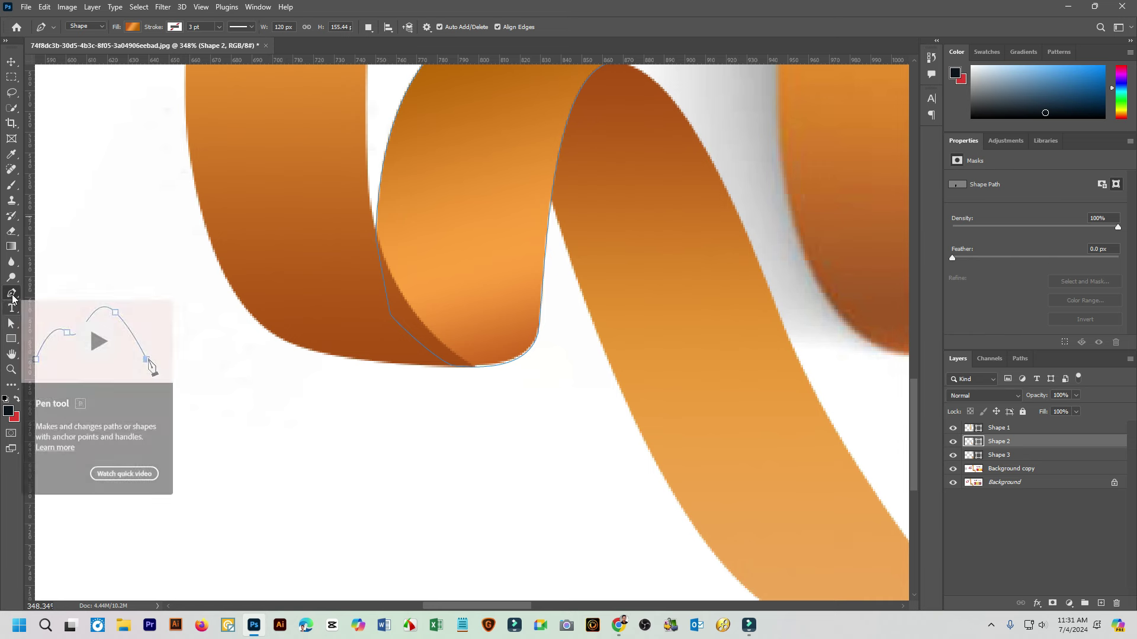
{"action": "right_click", "coordinate": [12, 293]}
{"action": "left_click", "coordinate": [13, 313]}
{"action": "right_click", "coordinate": [13, 313]}
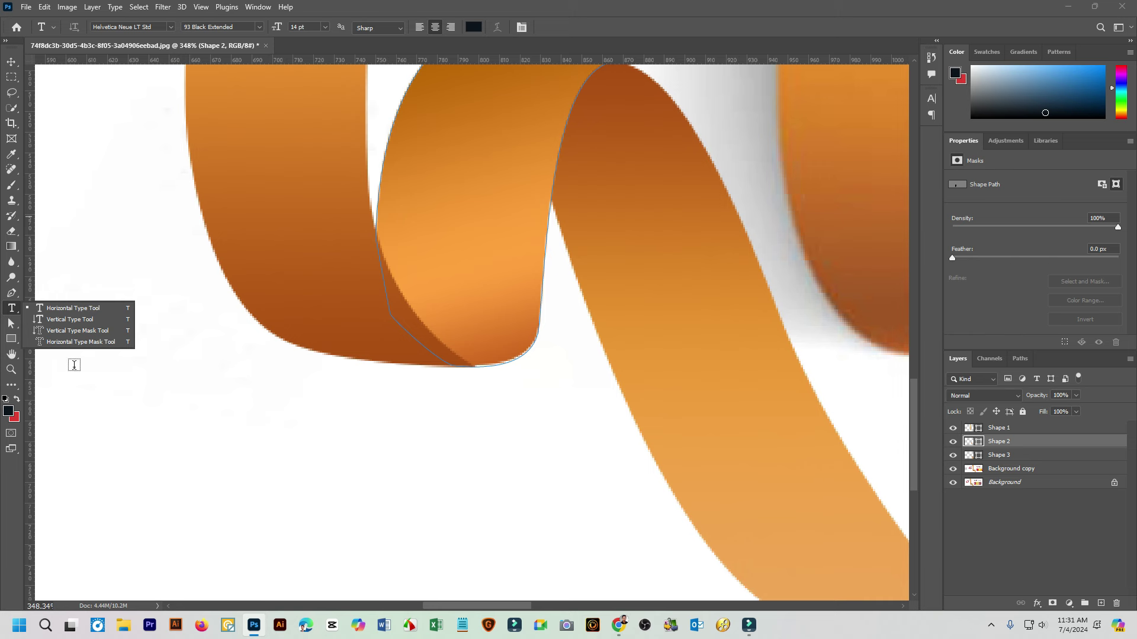
Shift the Shape 2 fold piece slightly right into line with the ribbon
{"action": "left_click", "coordinate": [15, 324]}
{"action": "left_click", "coordinate": [403, 357]}
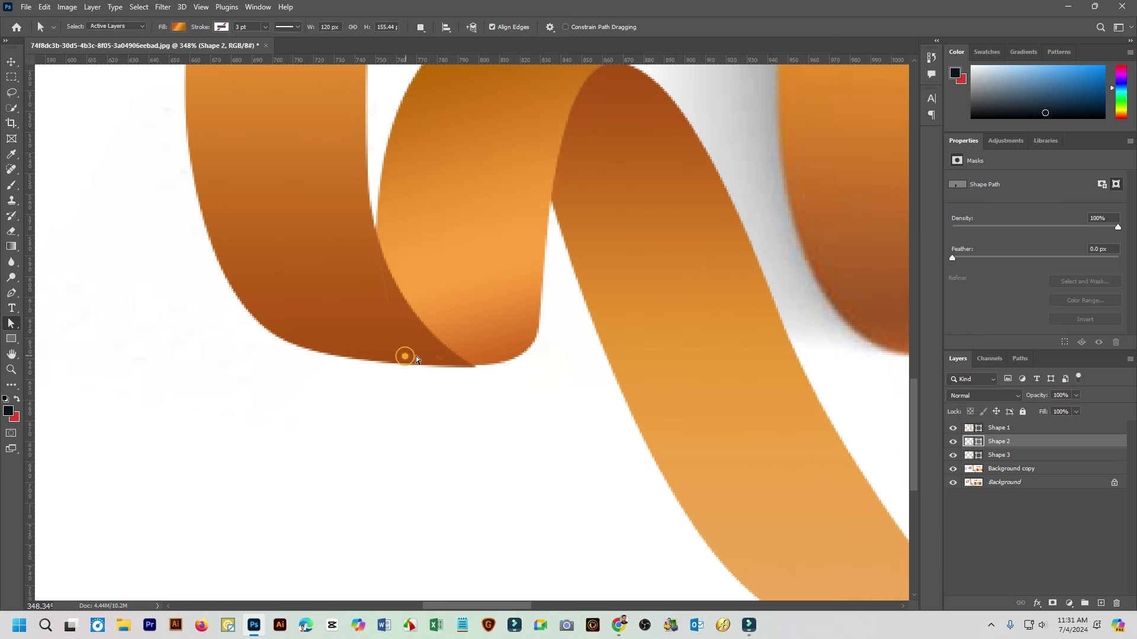
{"action": "left_click_drag", "start_coordinate": [374, 342], "coordinate": [435, 350]}
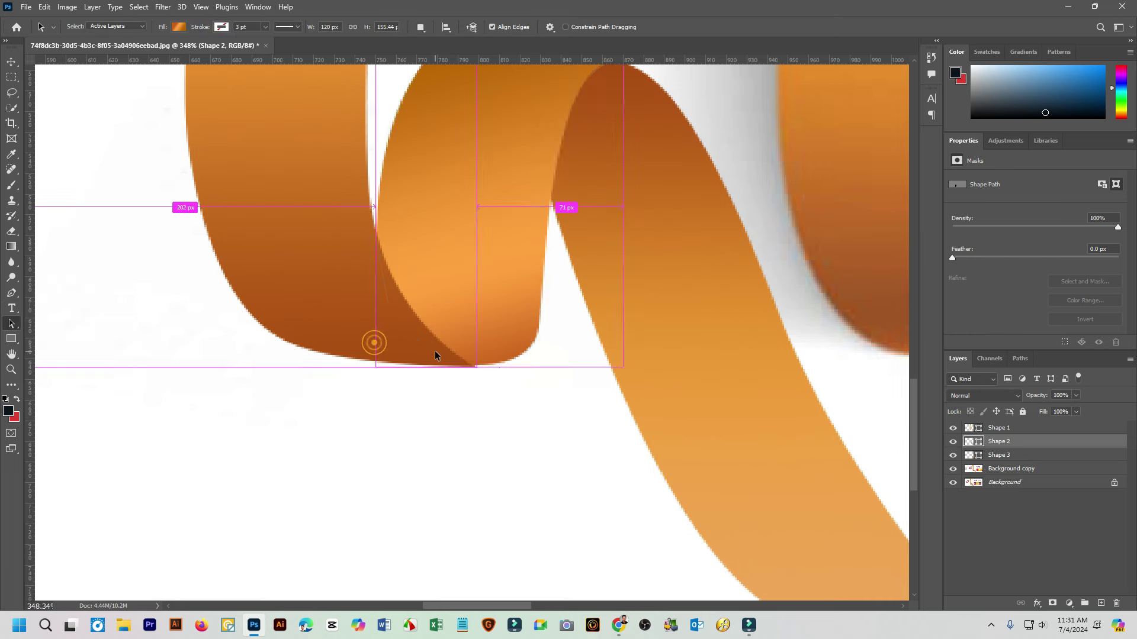
{"action": "left_click", "coordinate": [286, 245]}
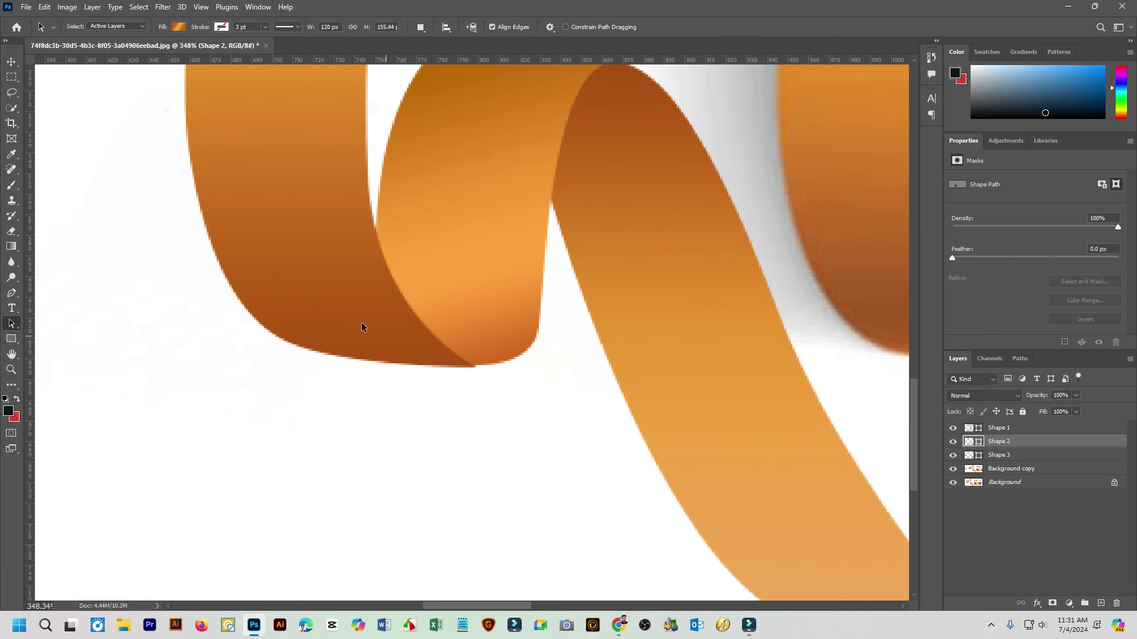
{"action": "left_click", "coordinate": [167, 291]}
Nudge Shape 1's bottom corner anchor up to meet the fold
{"action": "left_click", "coordinate": [1018, 454]}
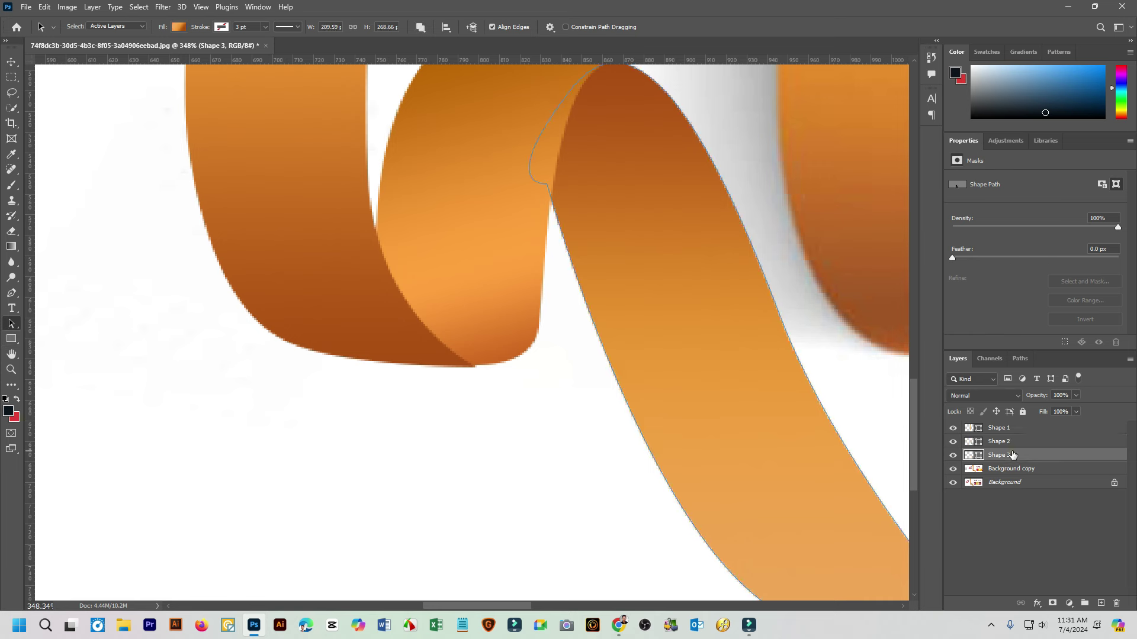
{"action": "left_click", "coordinate": [448, 361]}
{"action": "left_click", "coordinate": [329, 201]}
{"action": "left_click", "coordinate": [998, 429]}
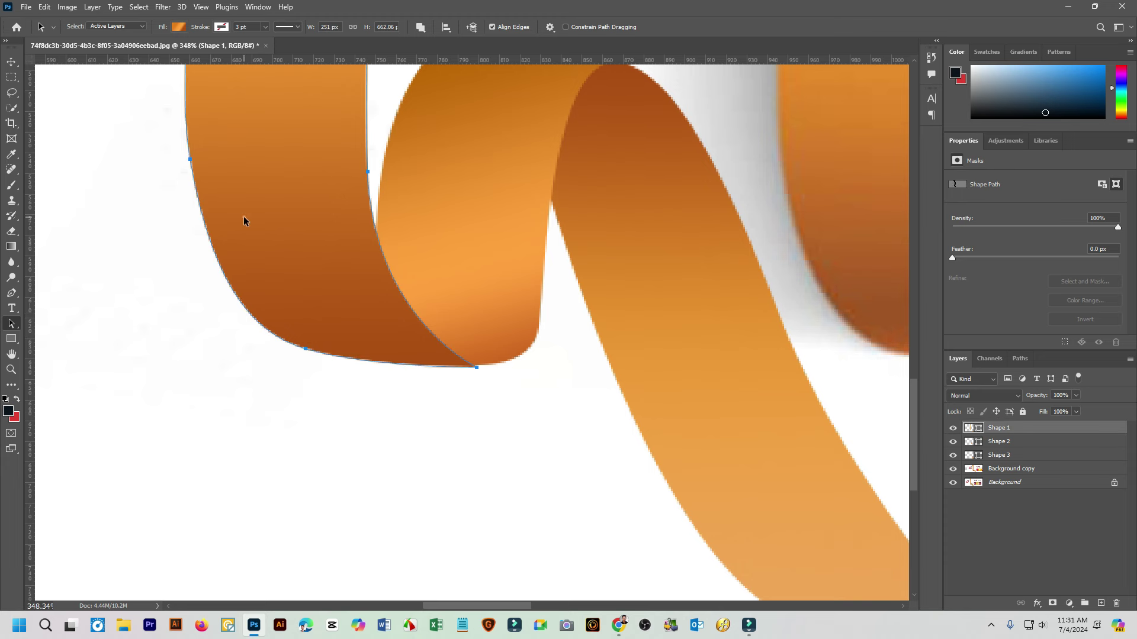
{"action": "left_click", "coordinate": [243, 219]}
{"action": "left_click", "coordinate": [477, 367]}
{"action": "scroll", "coordinate": [480, 373], "scroll_direction": "left", "scroll_amount": 2}
{"action": "scroll", "coordinate": [532, 383], "scroll_direction": "up", "scroll_amount": 2}
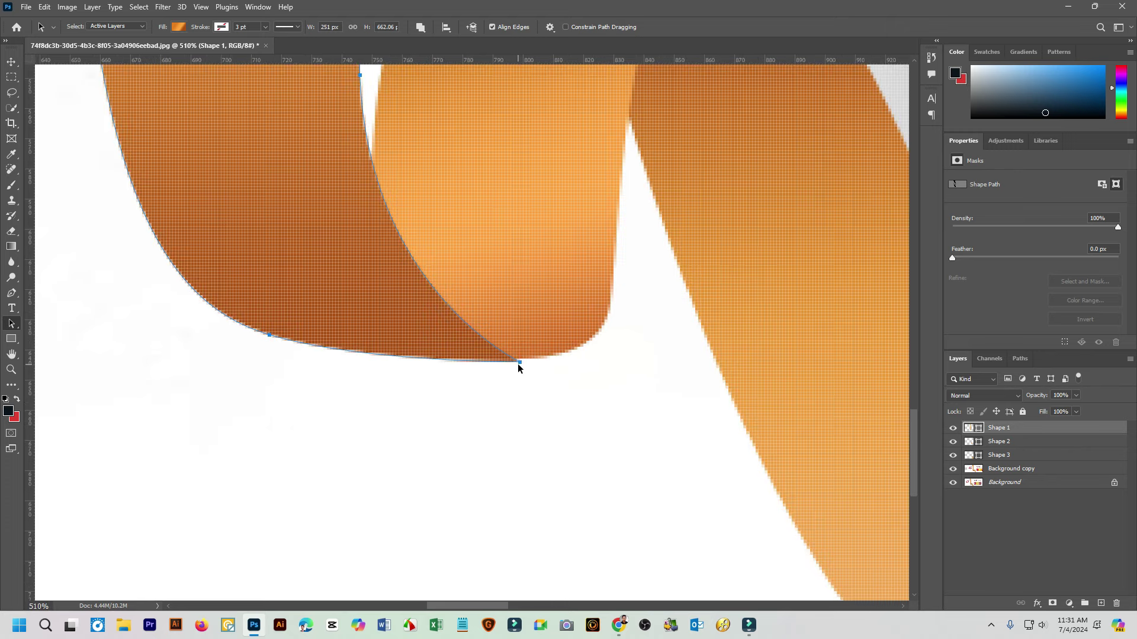
{"action": "left_click", "coordinate": [520, 363]}
{"action": "left_click_drag", "start_coordinate": [520, 364], "coordinate": [523, 363]}
{"action": "left_click", "coordinate": [548, 380]}
{"action": "scroll", "coordinate": [502, 399], "scroll_direction": "down", "scroll_amount": 4}
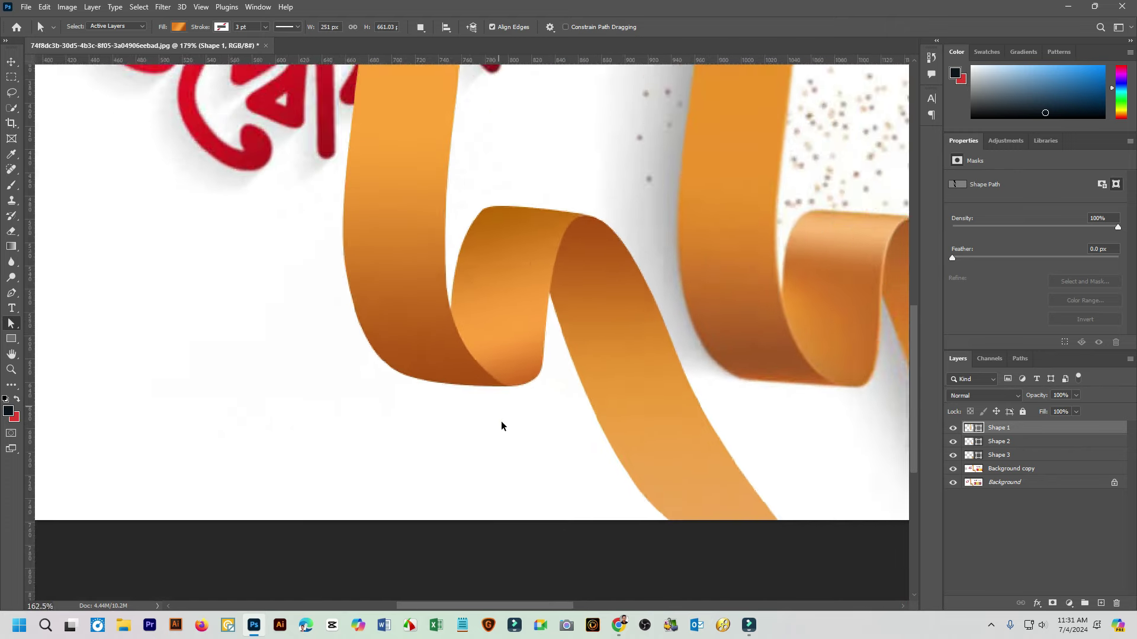
{"action": "scroll", "coordinate": [501, 421], "scroll_direction": "down", "scroll_amount": 4}
{"action": "scroll", "coordinate": [502, 424], "scroll_direction": "down", "scroll_amount": 3}
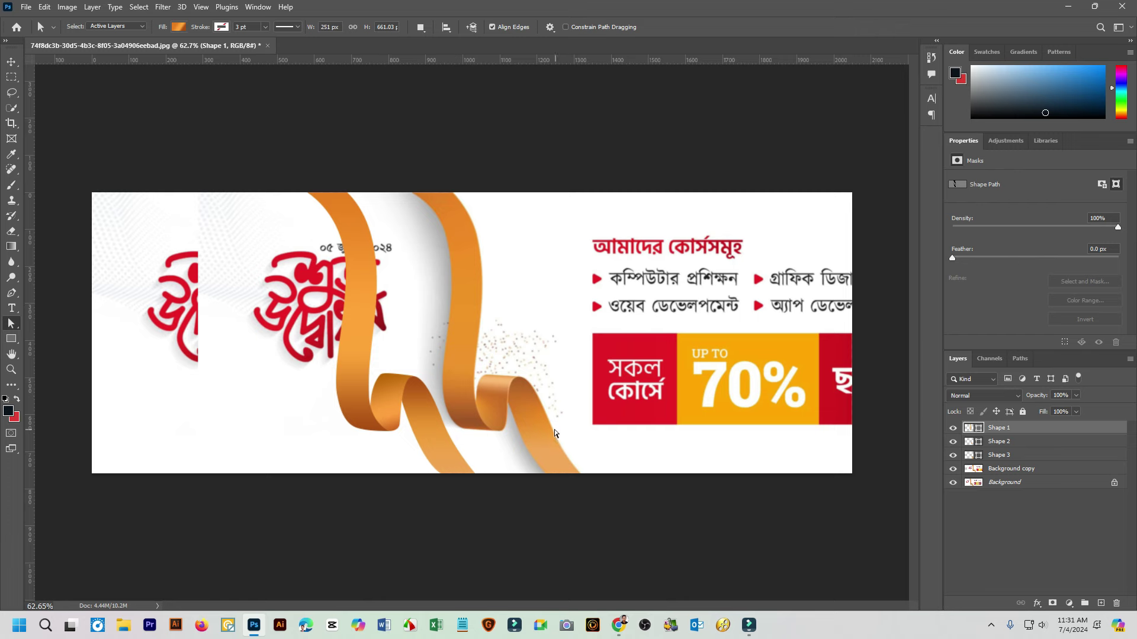
{"action": "scroll", "coordinate": [436, 403], "scroll_direction": "up", "scroll_amount": 2}
{"action": "scroll", "coordinate": [368, 383], "scroll_direction": "up", "scroll_amount": 2}
{"action": "scroll", "coordinate": [361, 373], "scroll_direction": "up", "scroll_amount": 1}
{"action": "scroll", "coordinate": [328, 364], "scroll_direction": "up", "scroll_amount": 2}
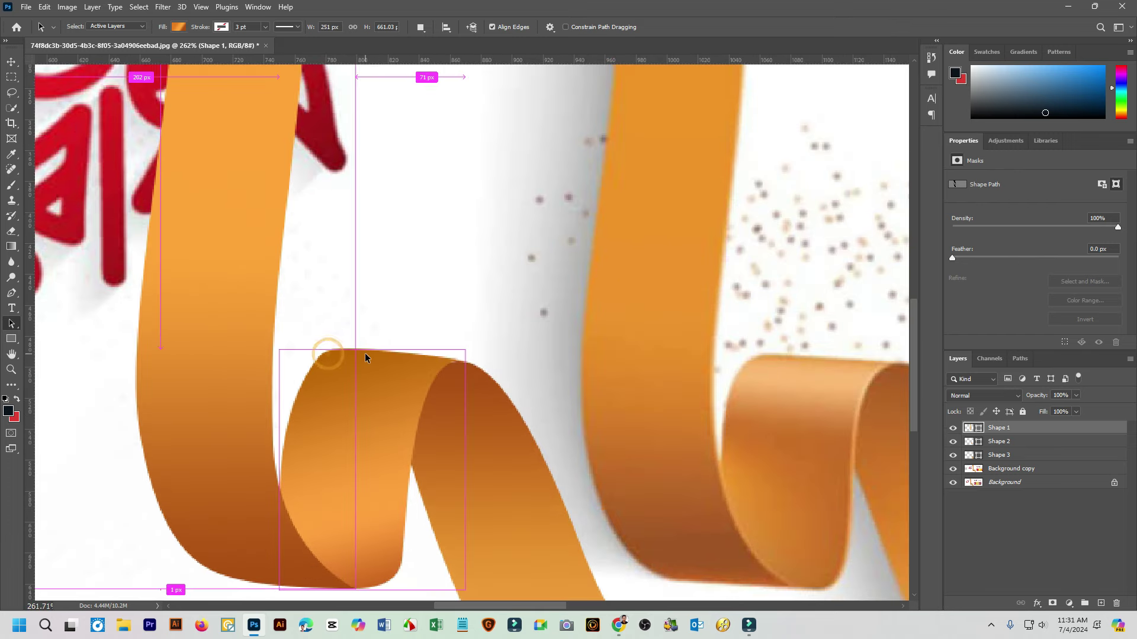
{"action": "left_click_drag", "start_coordinate": [327, 355], "coordinate": [439, 385]}
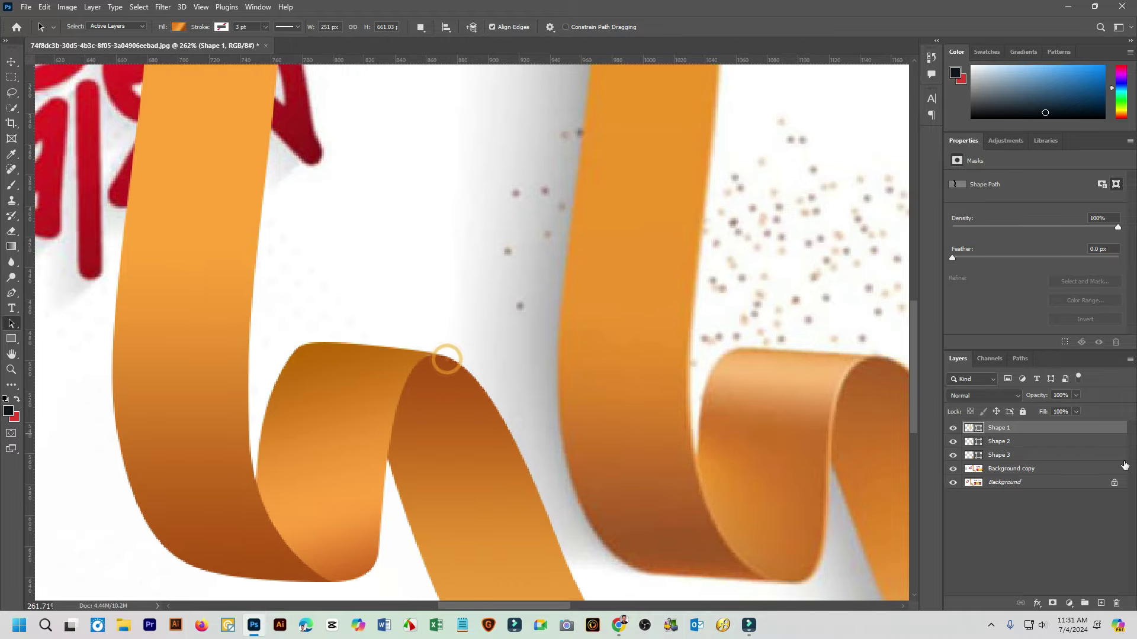
Select Shape 2 and move the fold piece a few pixels right
{"action": "left_click", "coordinate": [1003, 444]}
{"action": "scroll", "coordinate": [444, 374], "scroll_direction": "up", "scroll_amount": 3}
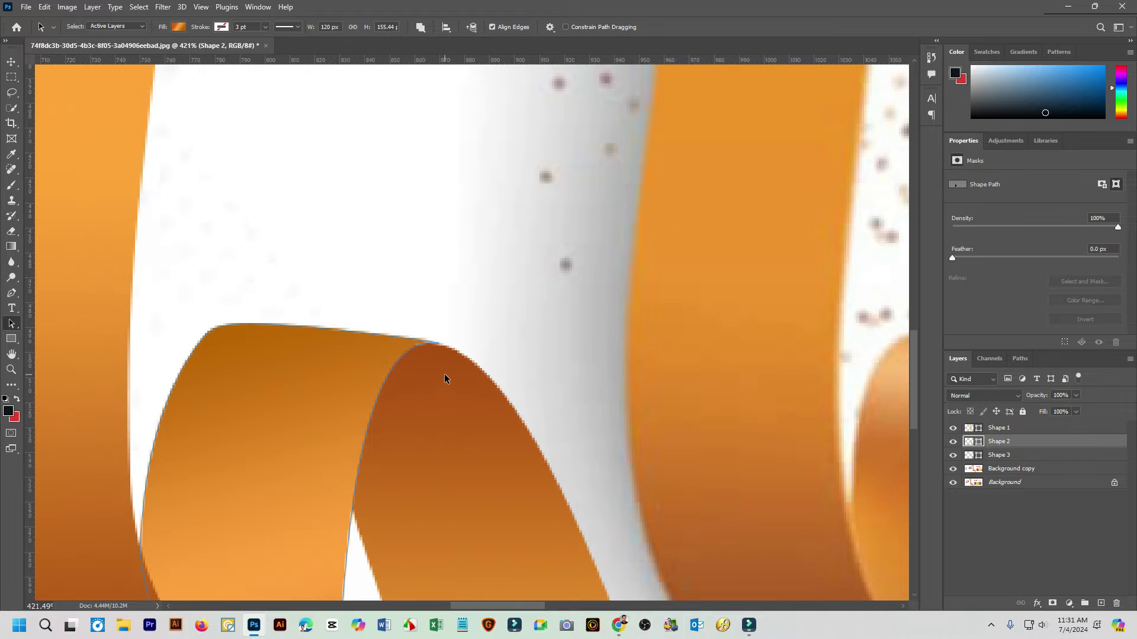
{"action": "left_click", "coordinate": [401, 341]}
{"action": "left_click_drag", "start_coordinate": [439, 344], "coordinate": [444, 350]}
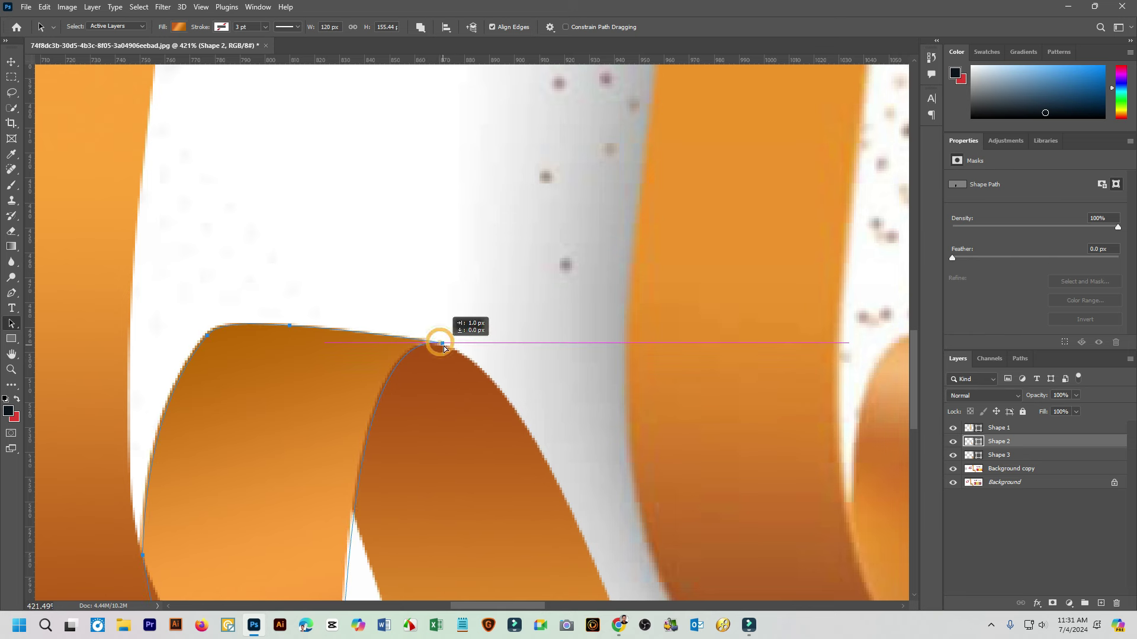
{"action": "key", "text": "z"}
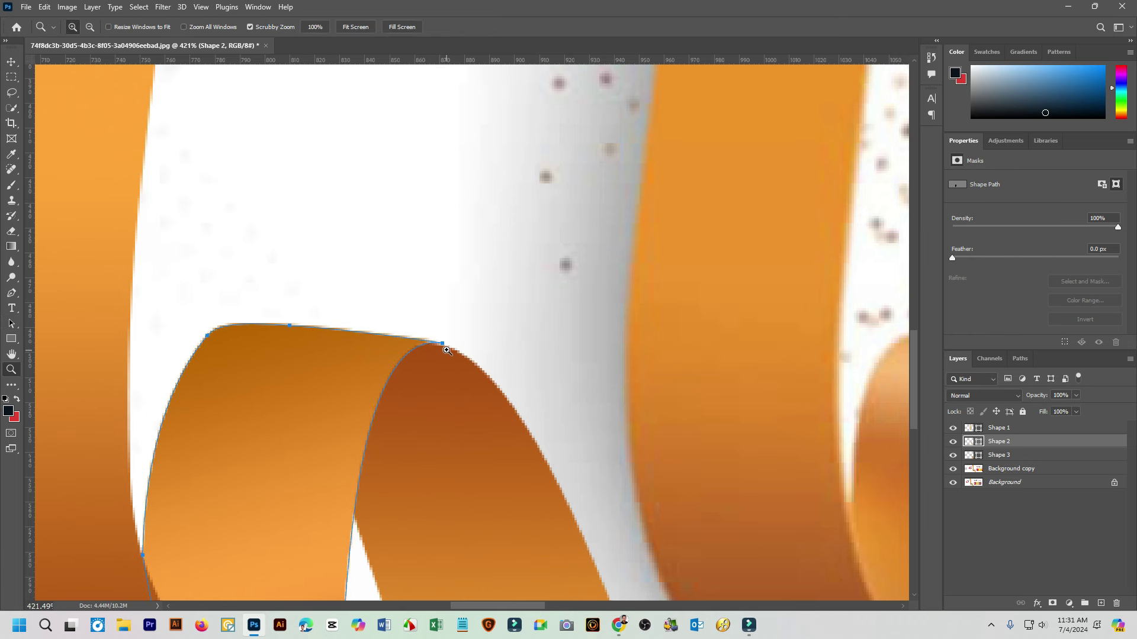
Reveal the Shape 2 fold's anchor points with Direct Selection
{"action": "left_click", "coordinate": [990, 428]}
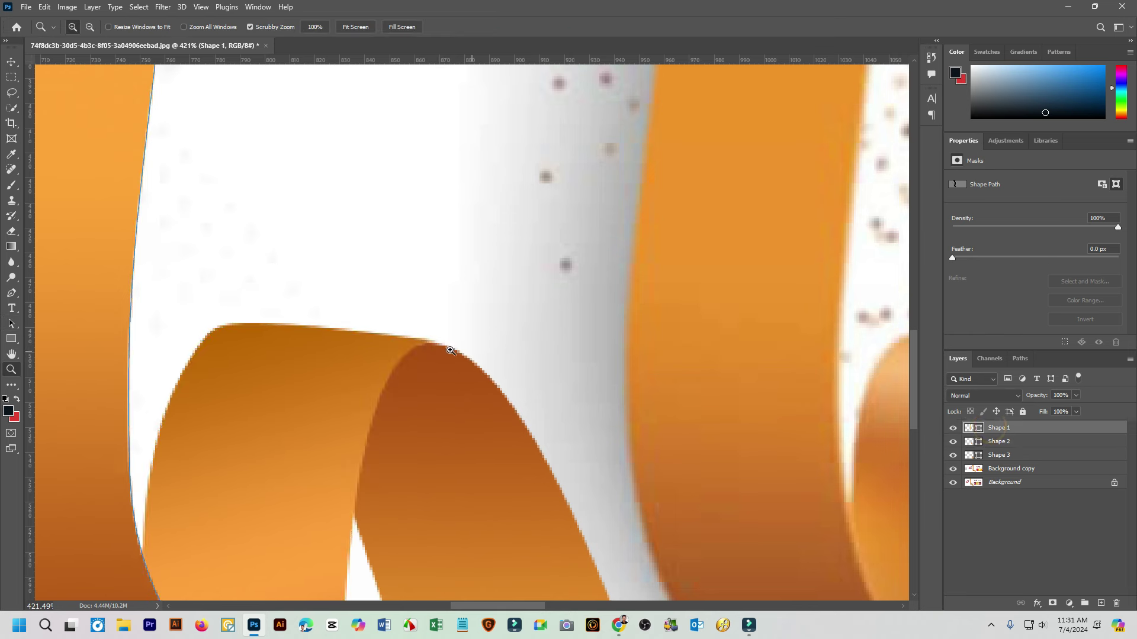
{"action": "left_click", "coordinate": [12, 324]}
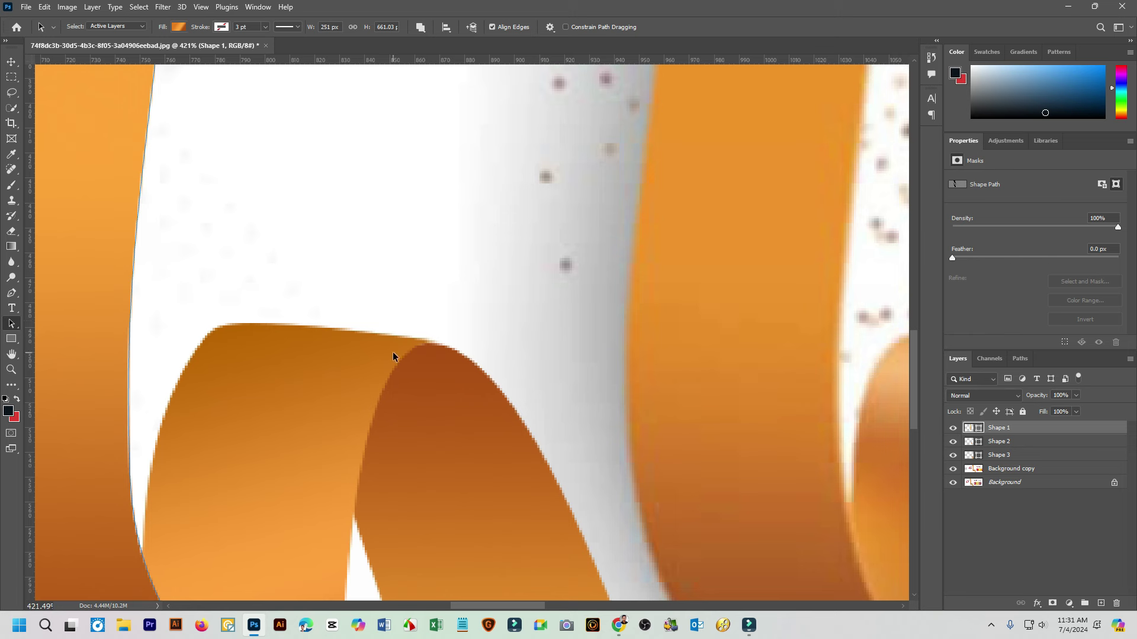
{"action": "left_click", "coordinate": [1005, 441]}
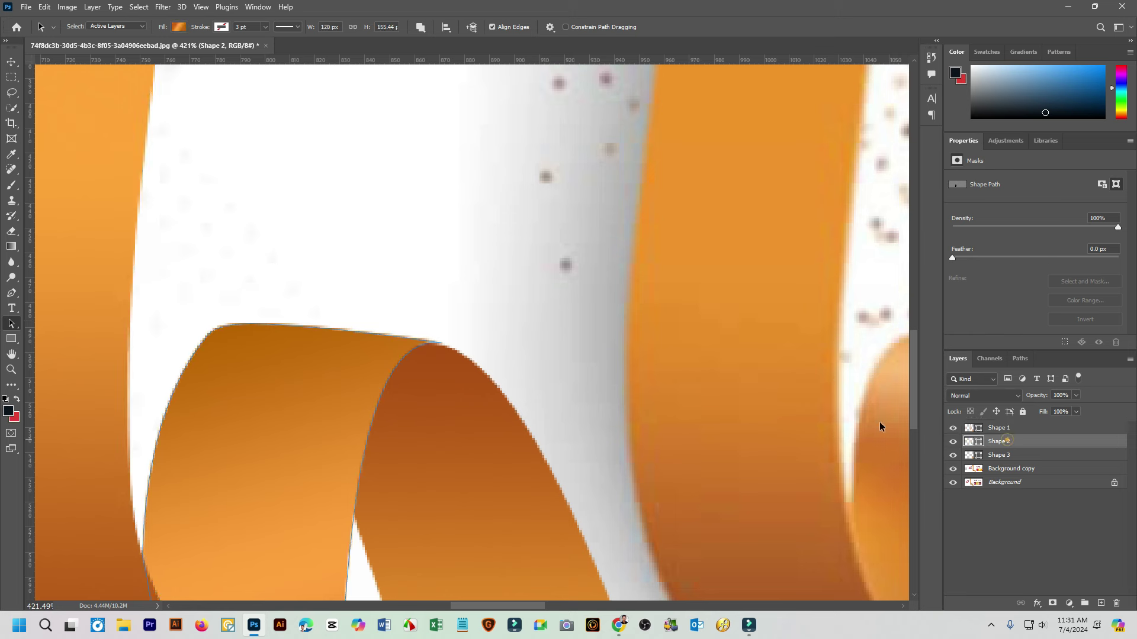
{"action": "left_click", "coordinate": [442, 344]}
{"action": "left_click_drag", "start_coordinate": [442, 344], "coordinate": [443, 344]}
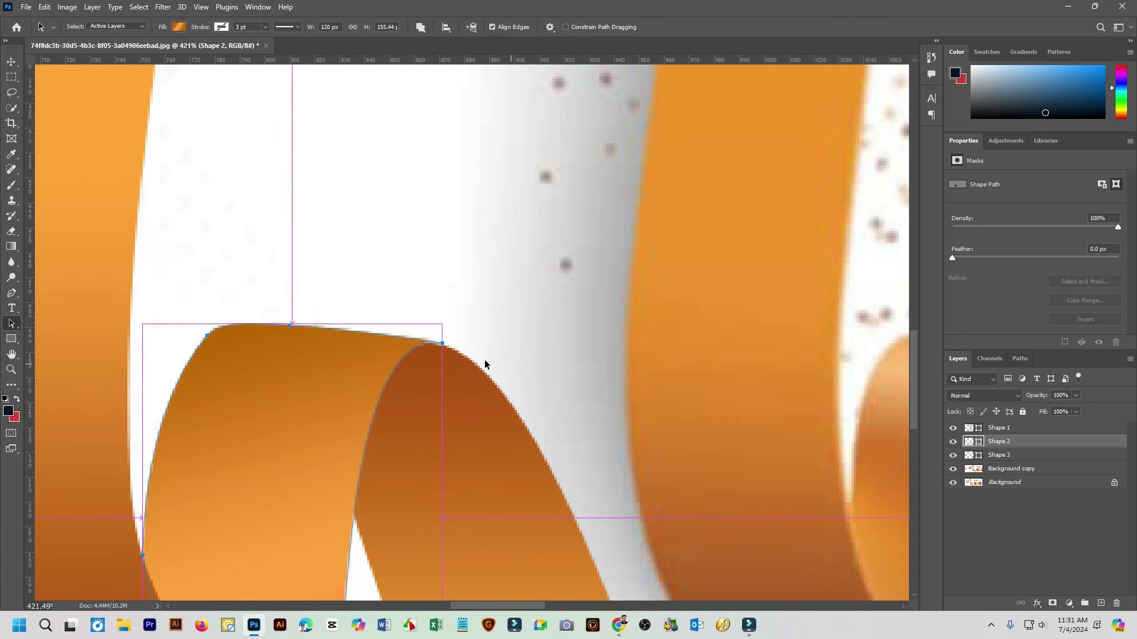
{"action": "left_click", "coordinate": [442, 344]}
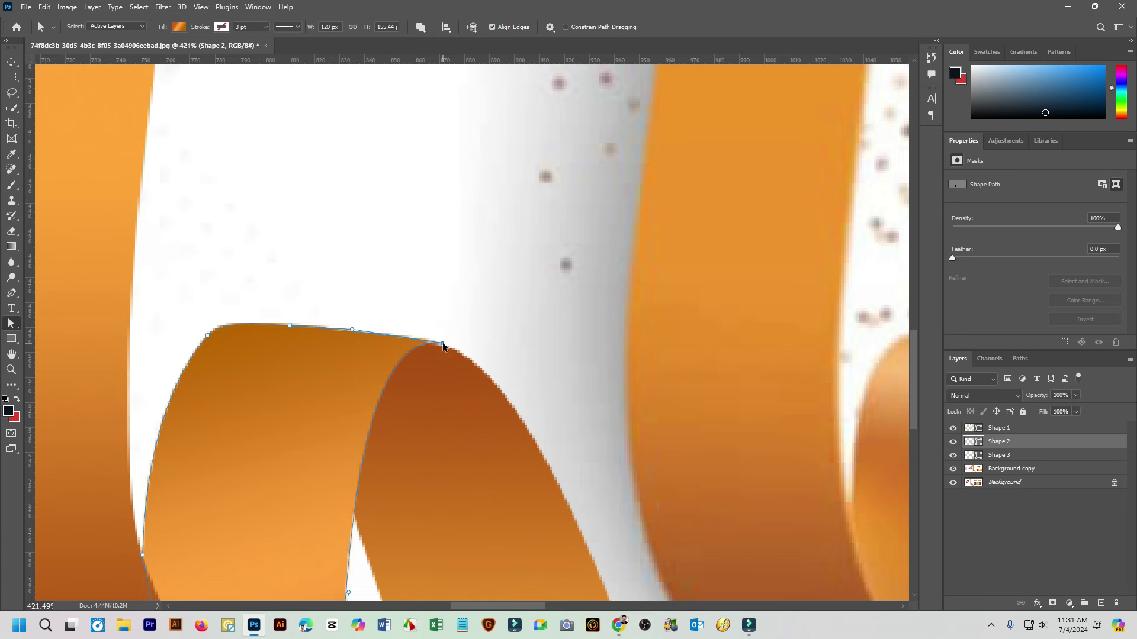
{"action": "left_click", "coordinate": [443, 345]}
Drag the fold's top-right corner point down and right to close the gap
{"action": "left_click", "coordinate": [442, 345]}
{"action": "left_click", "coordinate": [443, 345]}
{"action": "left_click", "coordinate": [443, 345]}
{"action": "scroll", "coordinate": [436, 348], "scroll_direction": "down", "scroll_amount": 1}
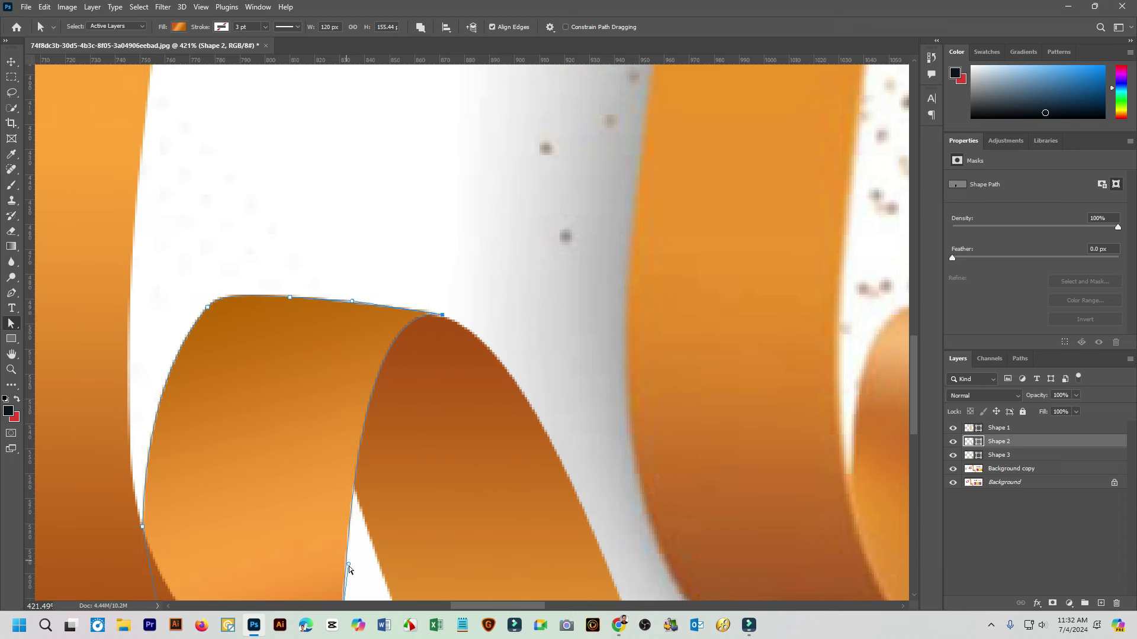
{"action": "left_click_drag", "start_coordinate": [443, 317], "coordinate": [447, 318]}
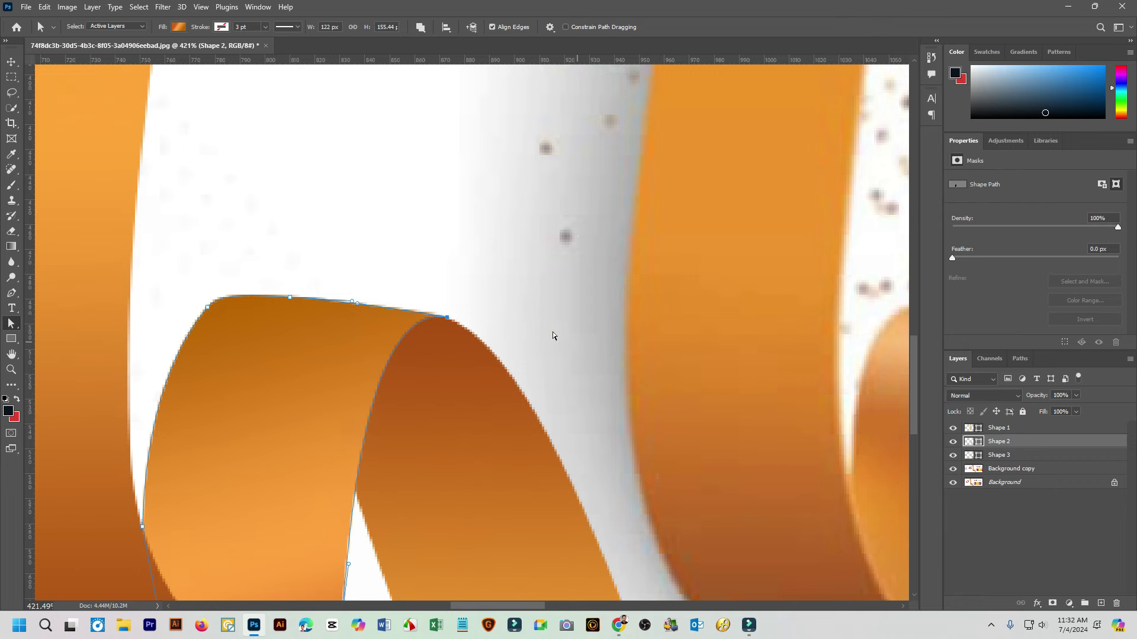
{"action": "scroll", "coordinate": [470, 380], "scroll_direction": "down", "scroll_amount": 3}
{"action": "scroll", "coordinate": [479, 437], "scroll_direction": "down", "scroll_amount": 3}
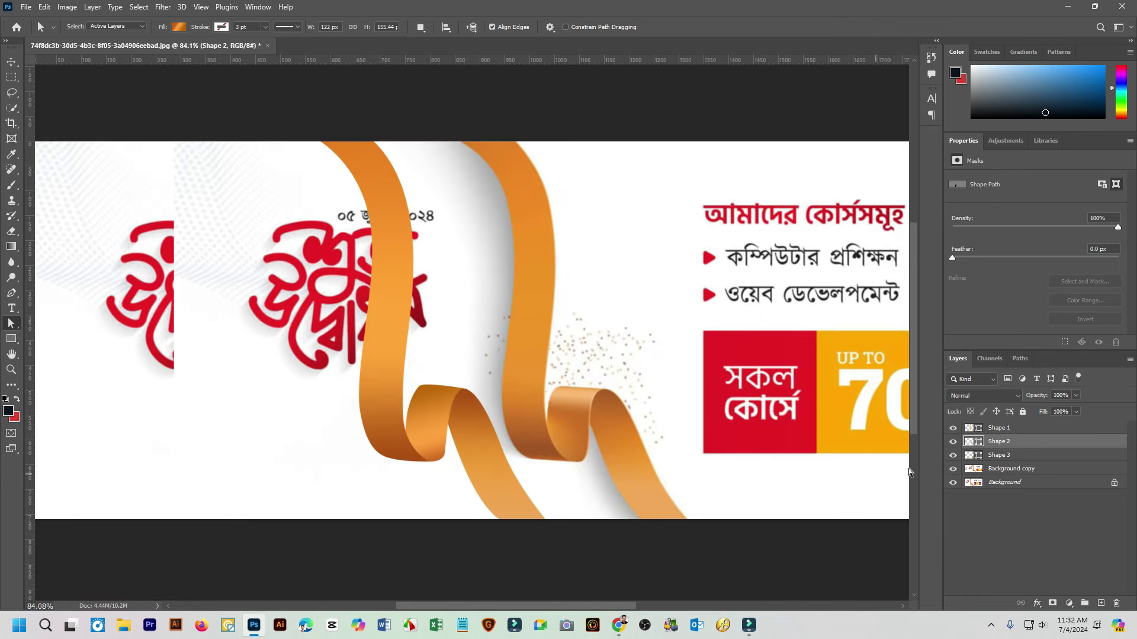
Select Shape 3 through Shape 1 and group them into Group 1 with Ctrl+G
{"action": "scroll", "coordinate": [497, 444], "scroll_direction": "up", "scroll_amount": 1}
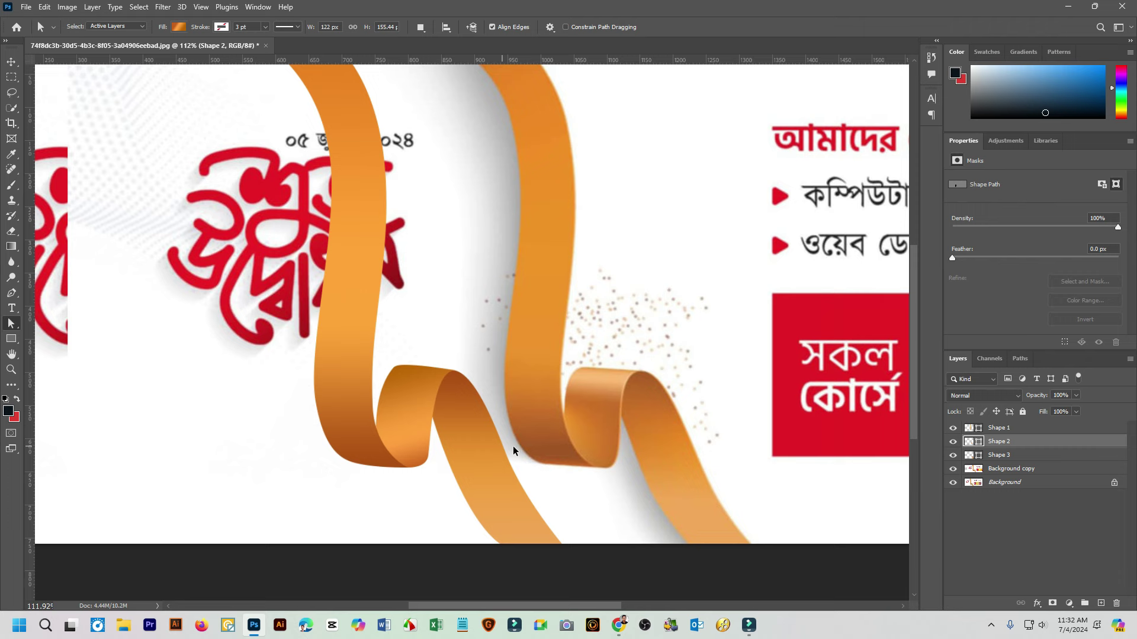
{"action": "left_click", "coordinate": [1020, 457]}
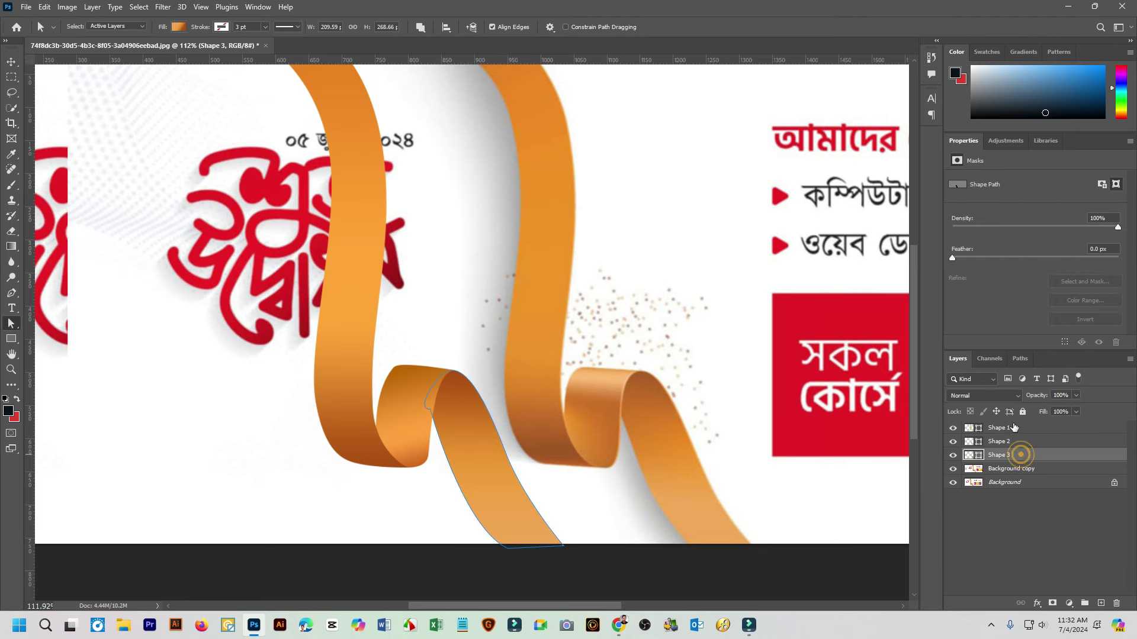
{"action": "left_click", "coordinate": [1013, 425], "text": "shift"}
{"action": "key", "text": "ctrl+g"}
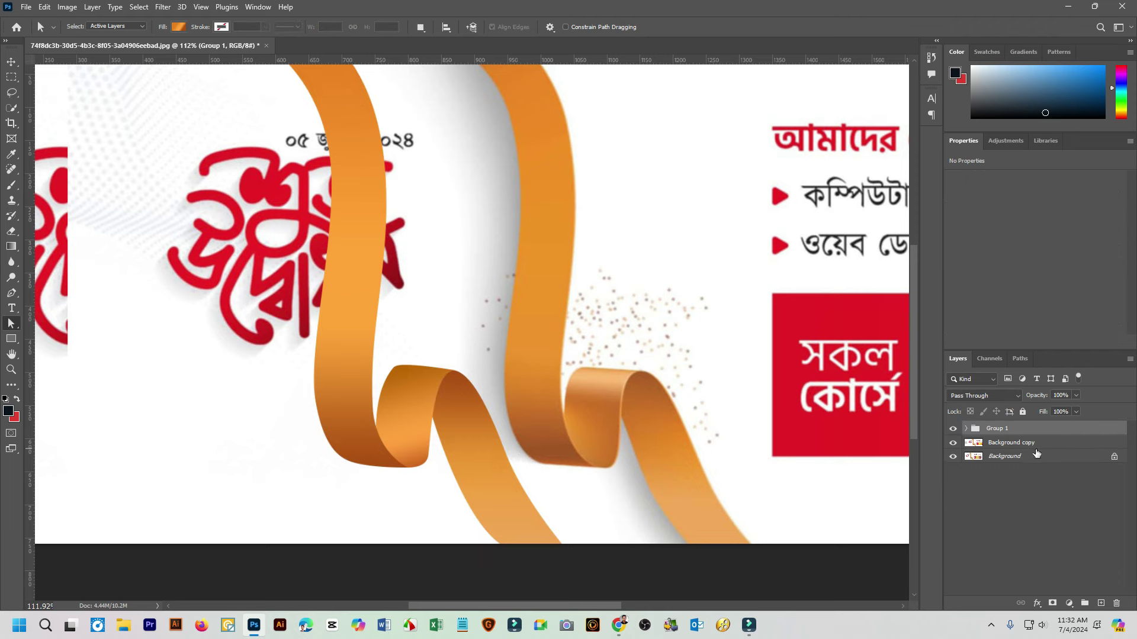
{"action": "scroll", "coordinate": [574, 402], "scroll_direction": "down", "scroll_amount": 2}
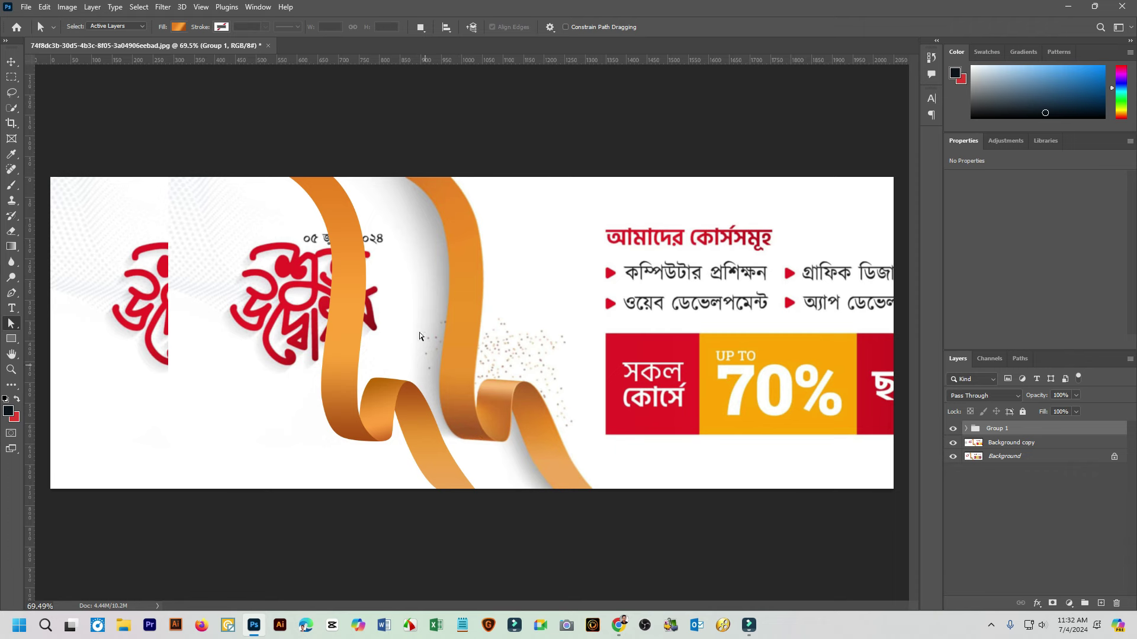
{"action": "scroll", "coordinate": [443, 285], "scroll_direction": "up", "scroll_amount": 1}
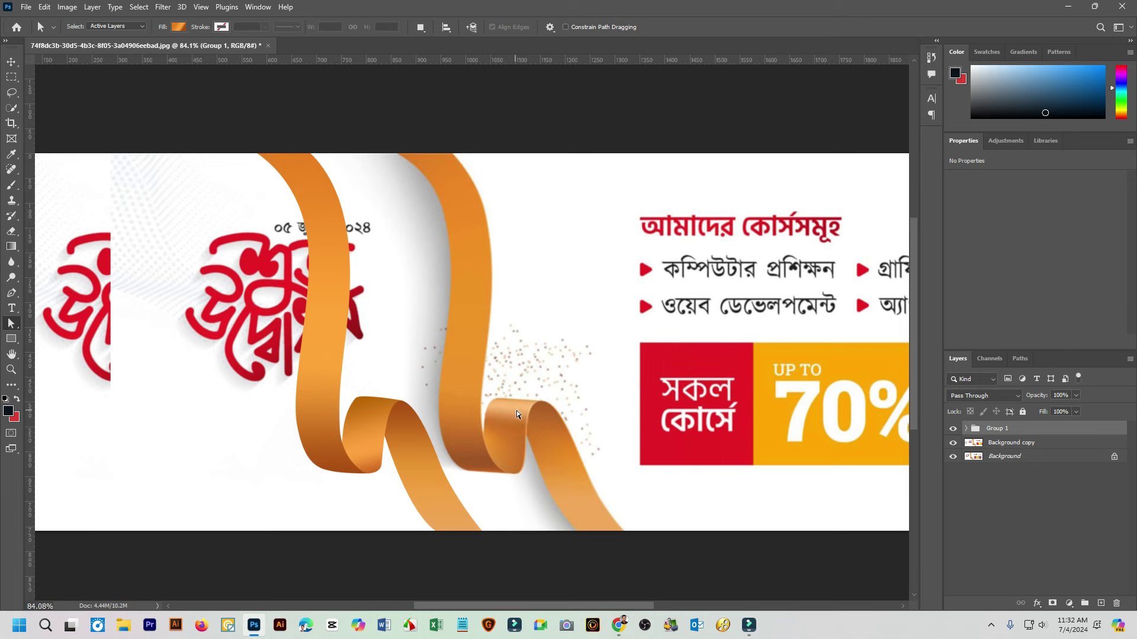
{"action": "scroll", "coordinate": [517, 415], "scroll_direction": "up", "scroll_amount": 2}
{"action": "scroll", "coordinate": [515, 421], "scroll_direction": "up", "scroll_amount": 2}
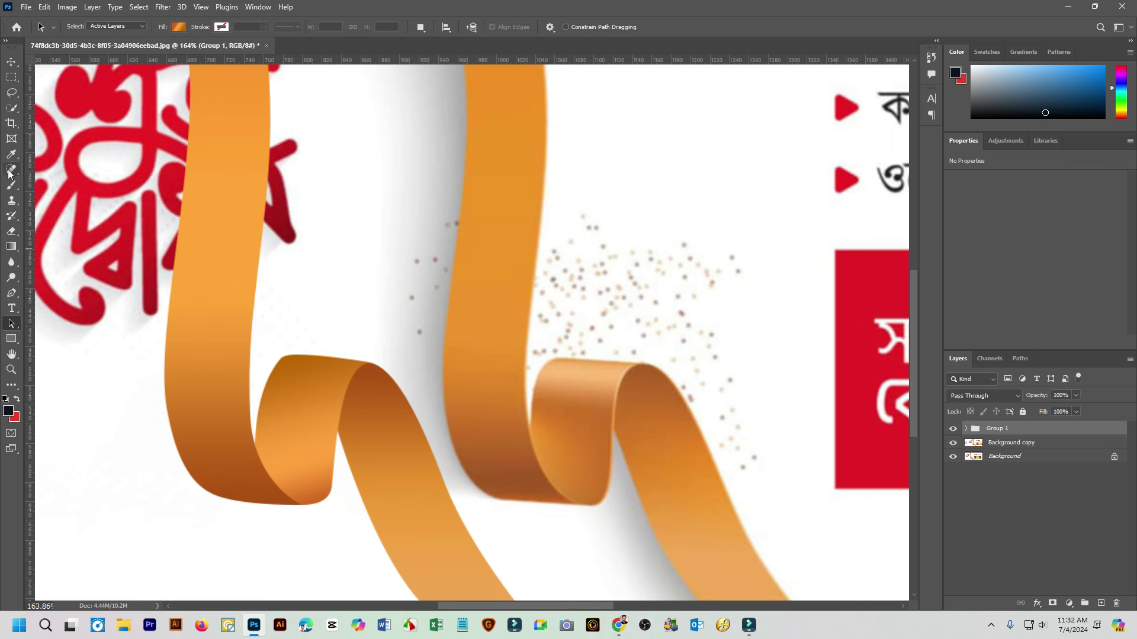
Draw a thin flat ellipse above the right ribbon fold and fill it white
{"action": "right_click", "coordinate": [12, 339]}
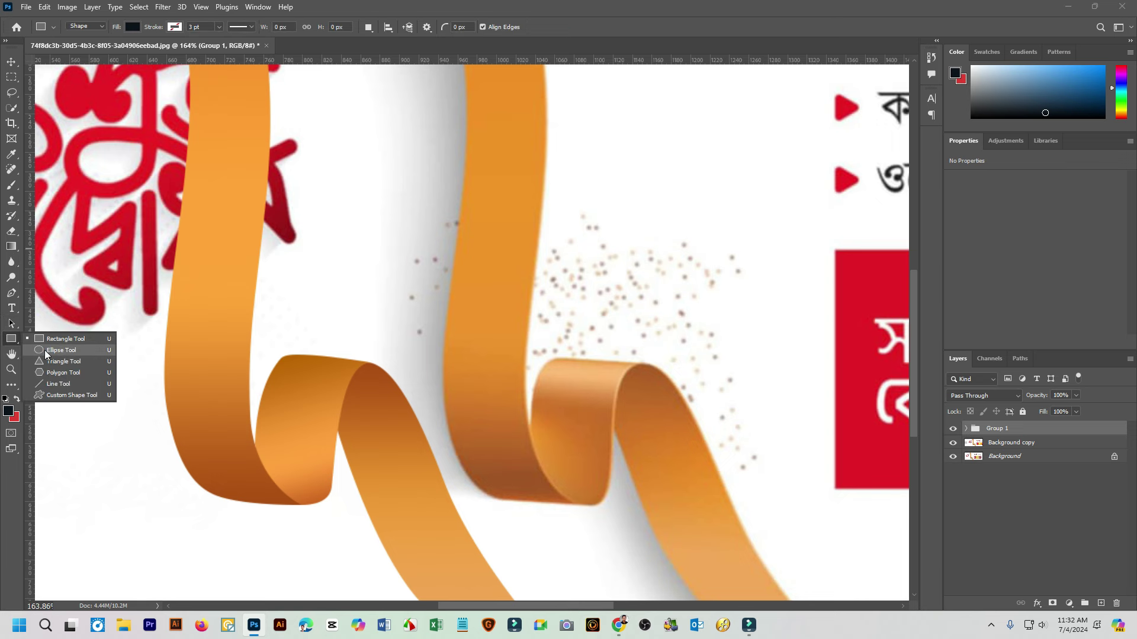
{"action": "left_click", "coordinate": [42, 350]}
{"action": "left_click_drag", "start_coordinate": [589, 212], "coordinate": [738, 227]}
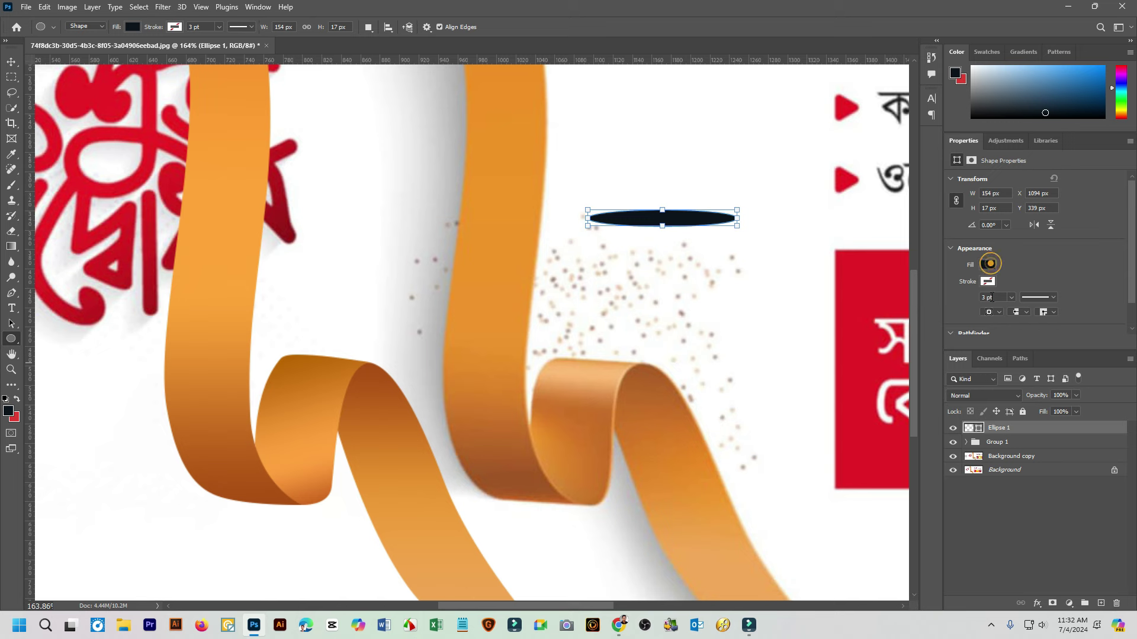
{"action": "left_click", "coordinate": [131, 27]}
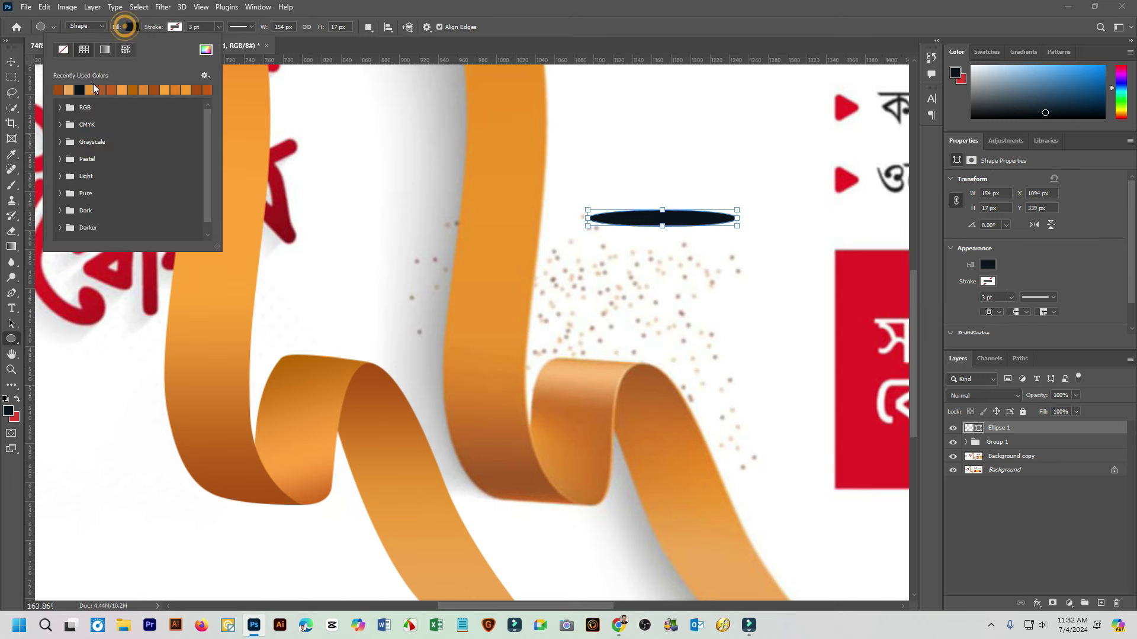
{"action": "left_click", "coordinate": [205, 49]}
{"action": "mouse_move", "coordinate": [906, 237]}
{"action": "left_mouse_down"}
{"action": "mouse_move", "coordinate": [900, 135]}
{"action": "mouse_move", "coordinate": [823, 111]}
{"action": "left_mouse_up"}
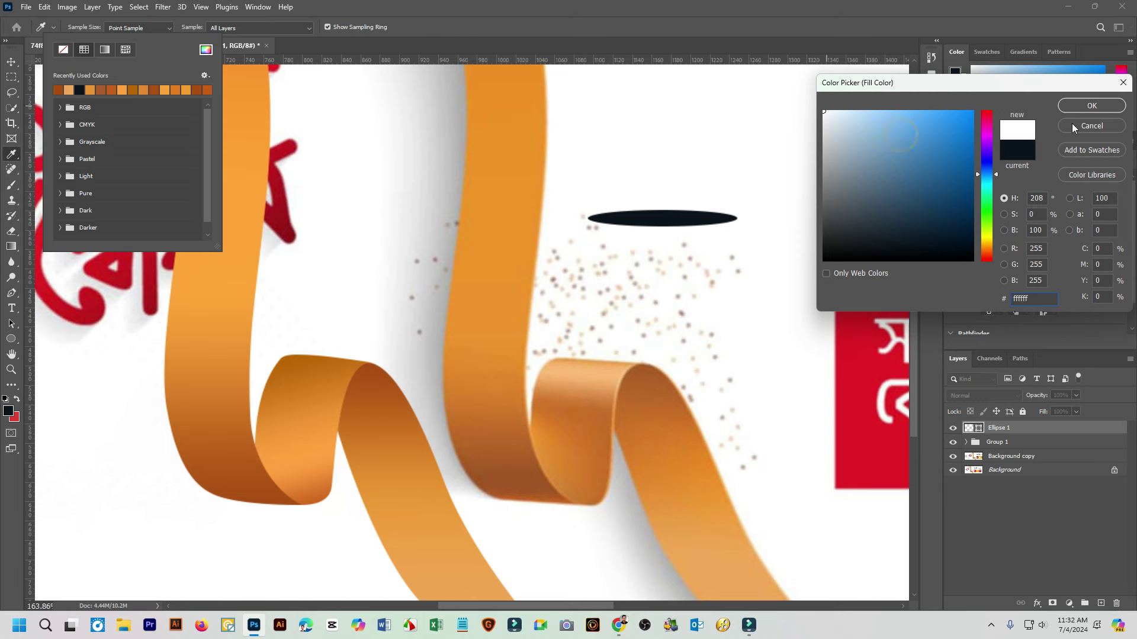
{"action": "left_click", "coordinate": [1091, 106]}
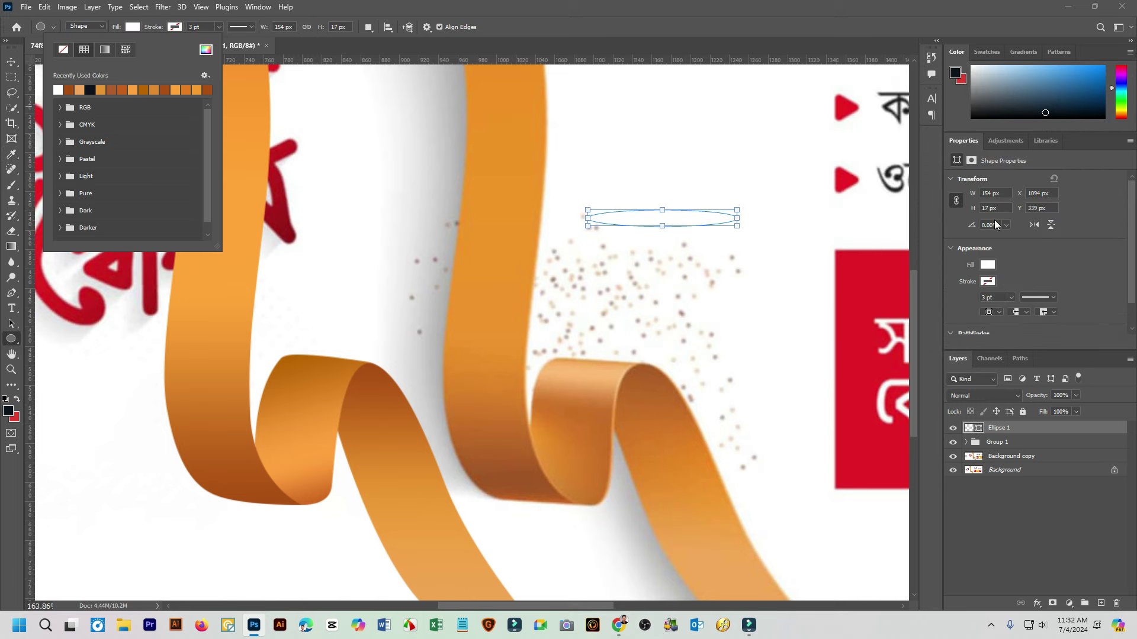
{"action": "scroll", "coordinate": [969, 332], "scroll_direction": "down", "scroll_amount": 2}
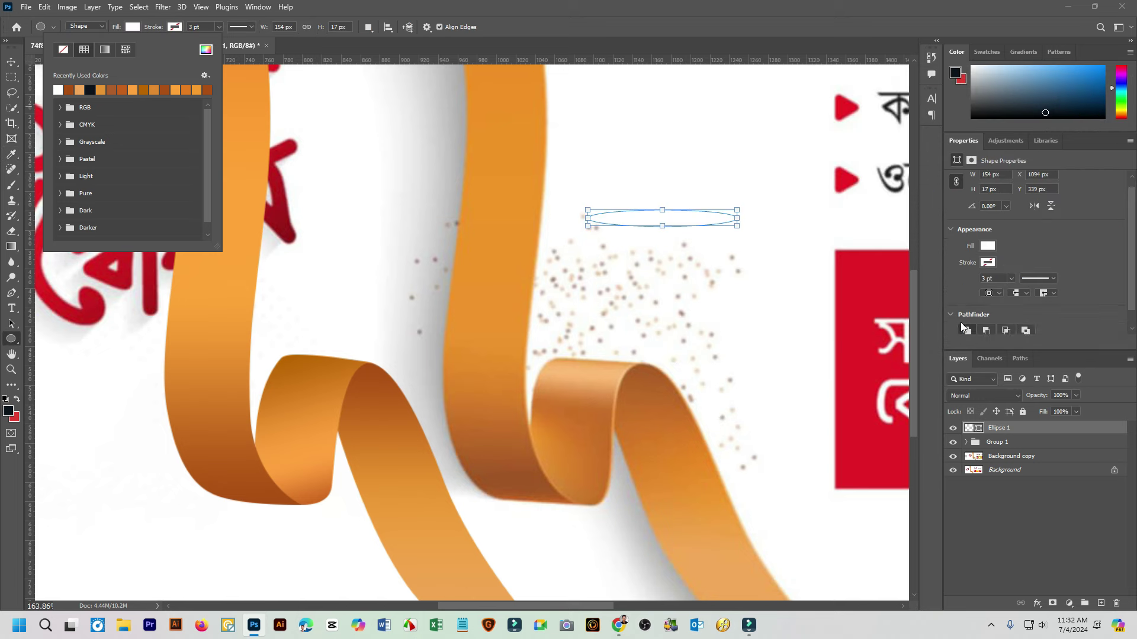
{"action": "scroll", "coordinate": [1002, 304], "scroll_direction": "up", "scroll_amount": 1}
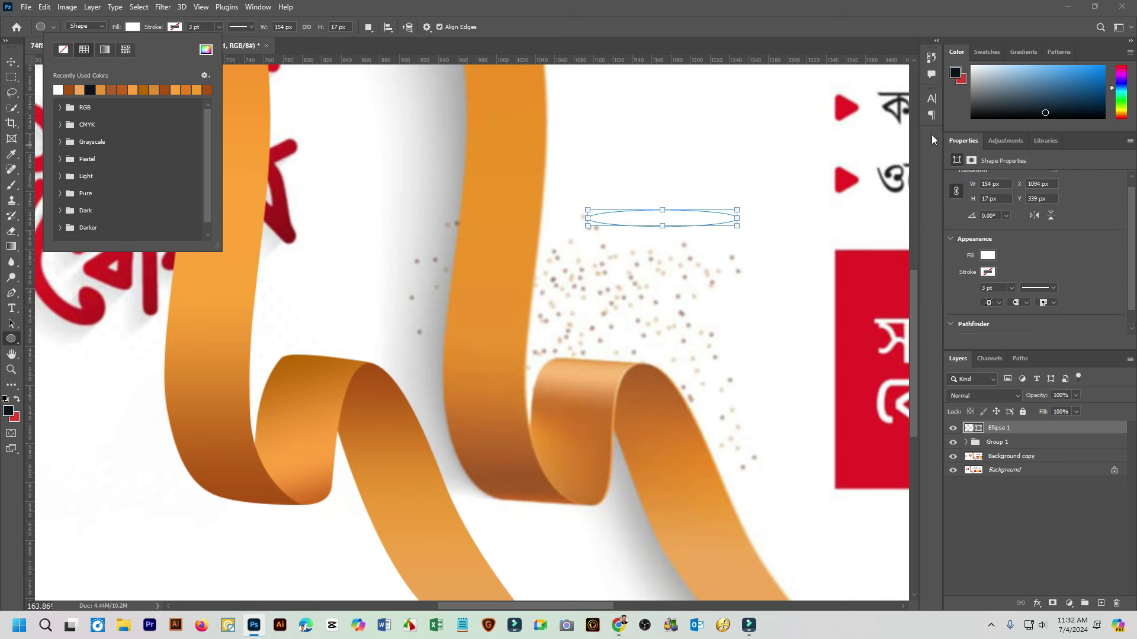
Reopen the Properties panel and feather the ellipse's mask to 3.4 px
{"action": "left_click", "coordinate": [258, 7]}
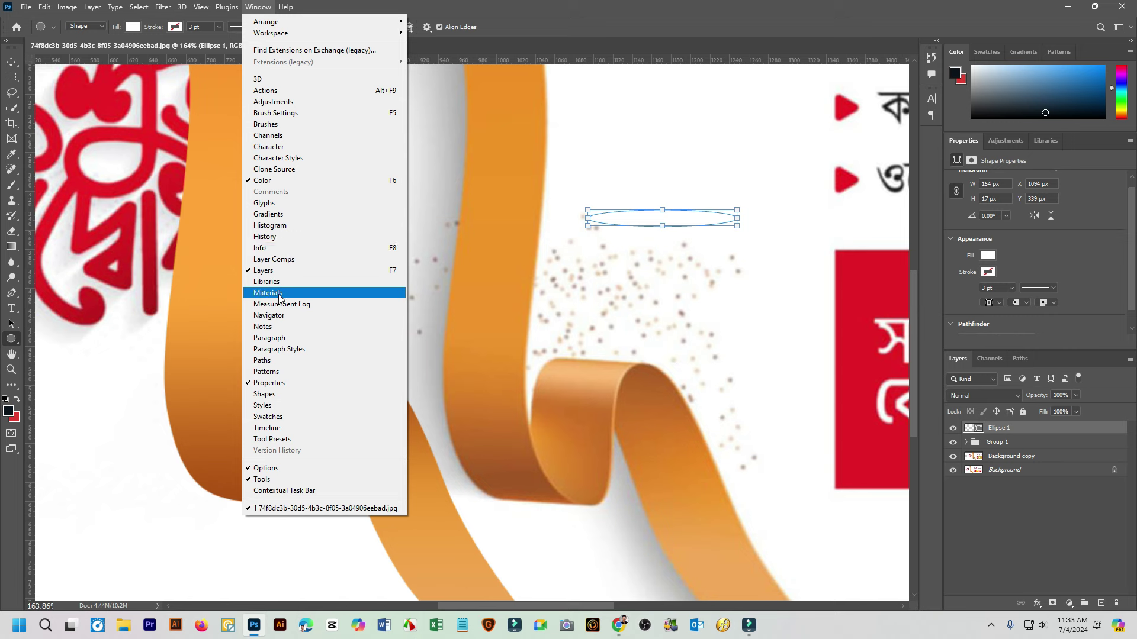
{"action": "left_click", "coordinate": [272, 382]}
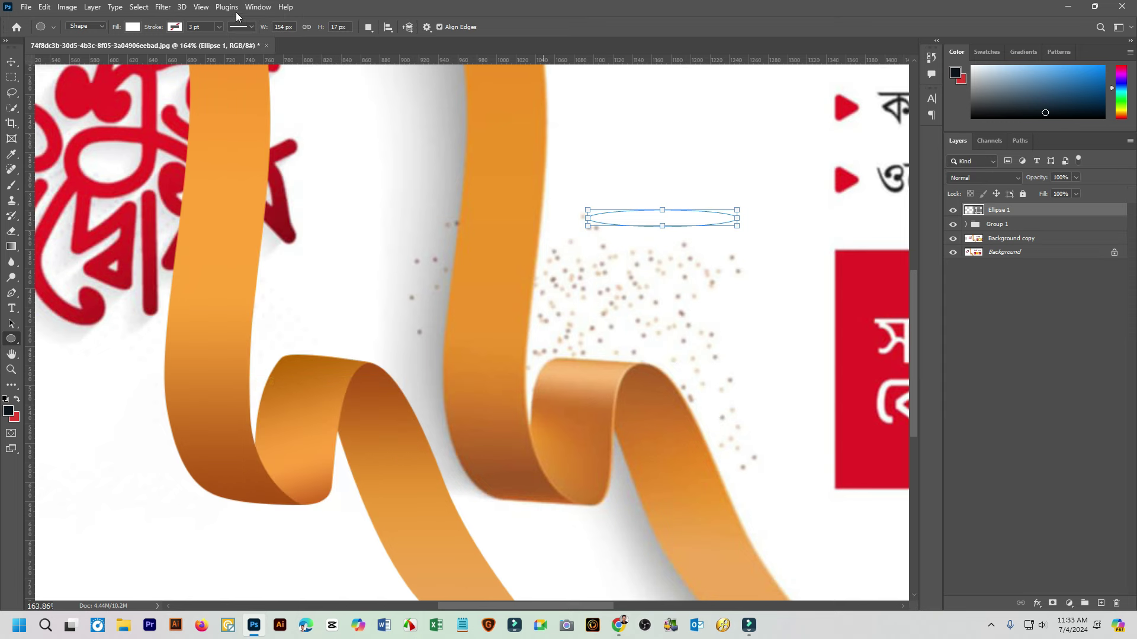
{"action": "left_click", "coordinate": [257, 7]}
{"action": "left_click", "coordinate": [261, 382]}
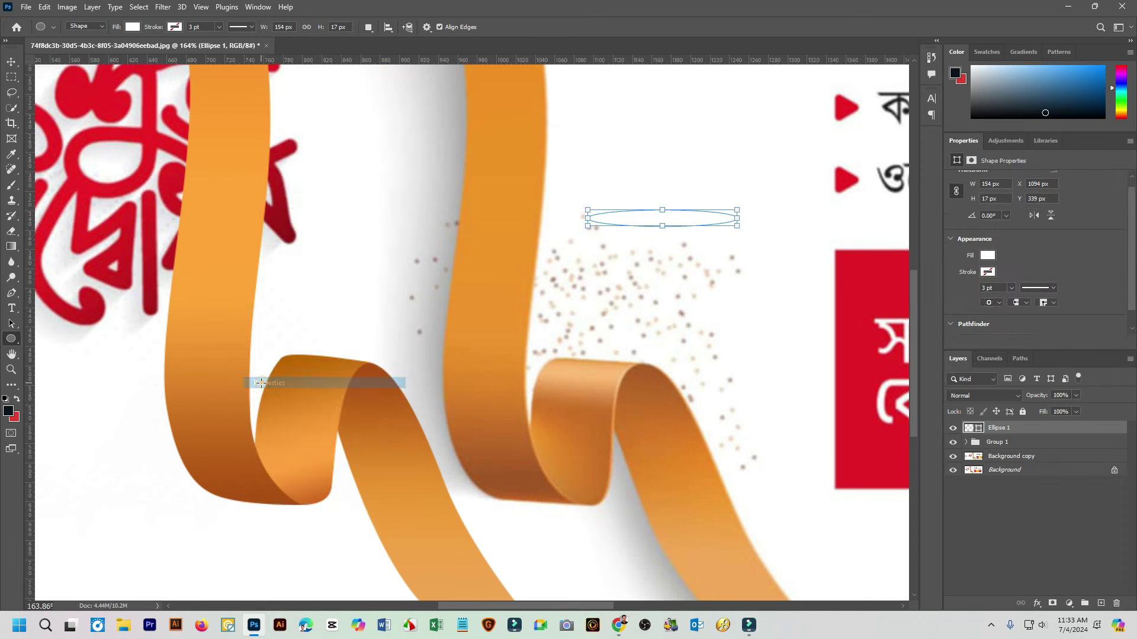
{"action": "left_click", "coordinate": [972, 161]}
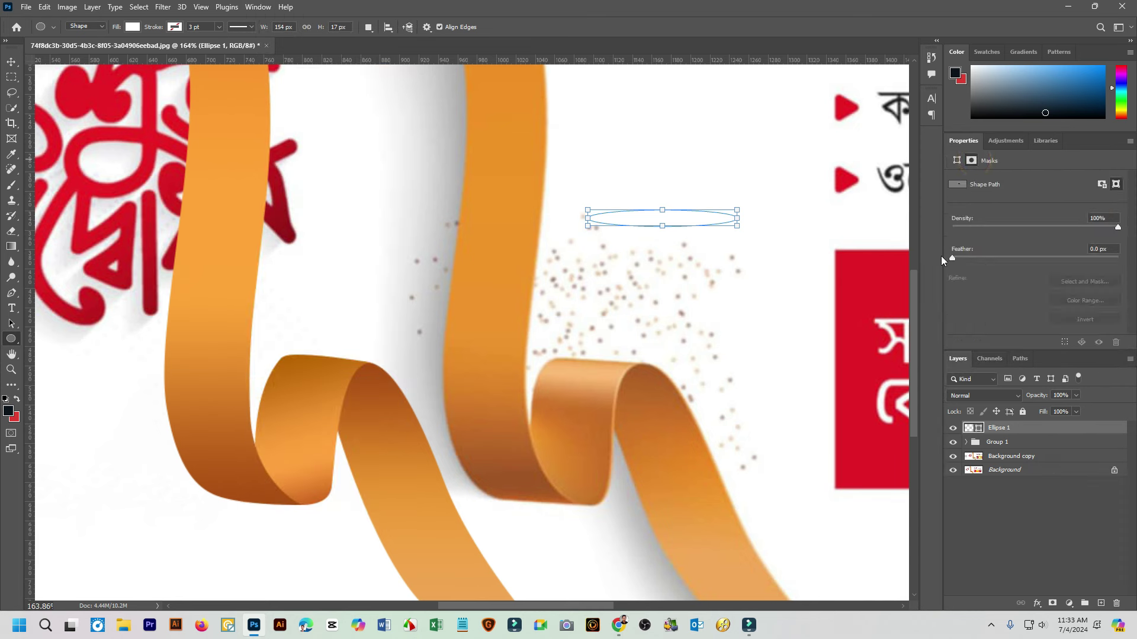
{"action": "left_click_drag", "start_coordinate": [958, 256], "coordinate": [982, 257]}
{"action": "left_click", "coordinate": [12, 63]}
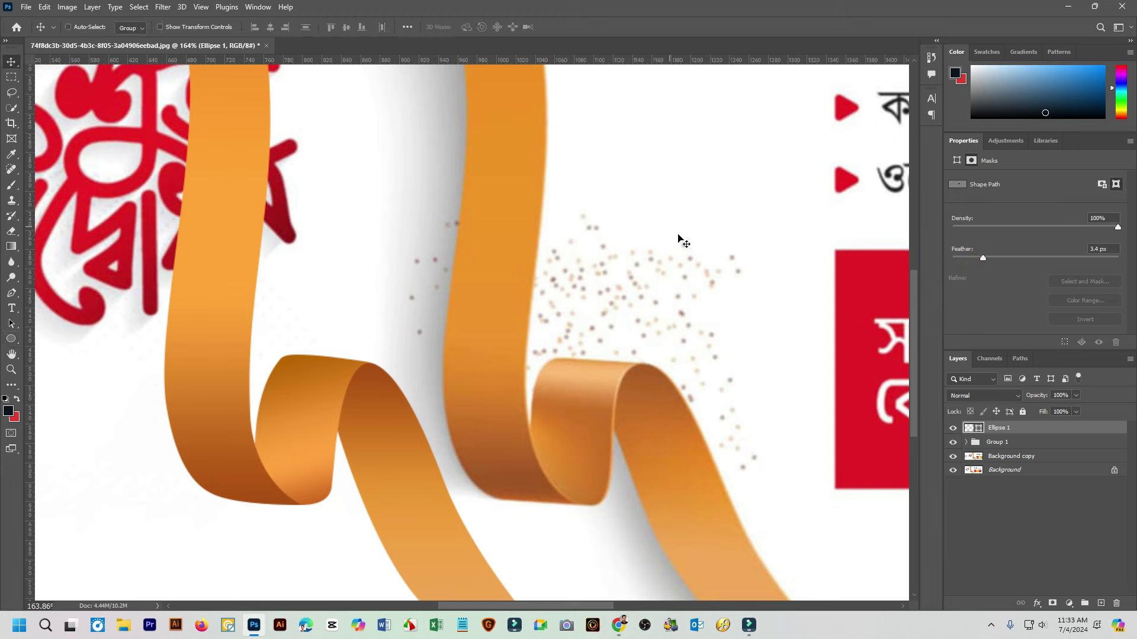
Move the white glow onto the left ribbon and clip it to Group 1
{"action": "mouse_move", "coordinate": [679, 239]}
{"action": "left_mouse_down"}
{"action": "mouse_move", "coordinate": [359, 412]}
{"action": "mouse_move", "coordinate": [196, 406]}
{"action": "left_mouse_up"}
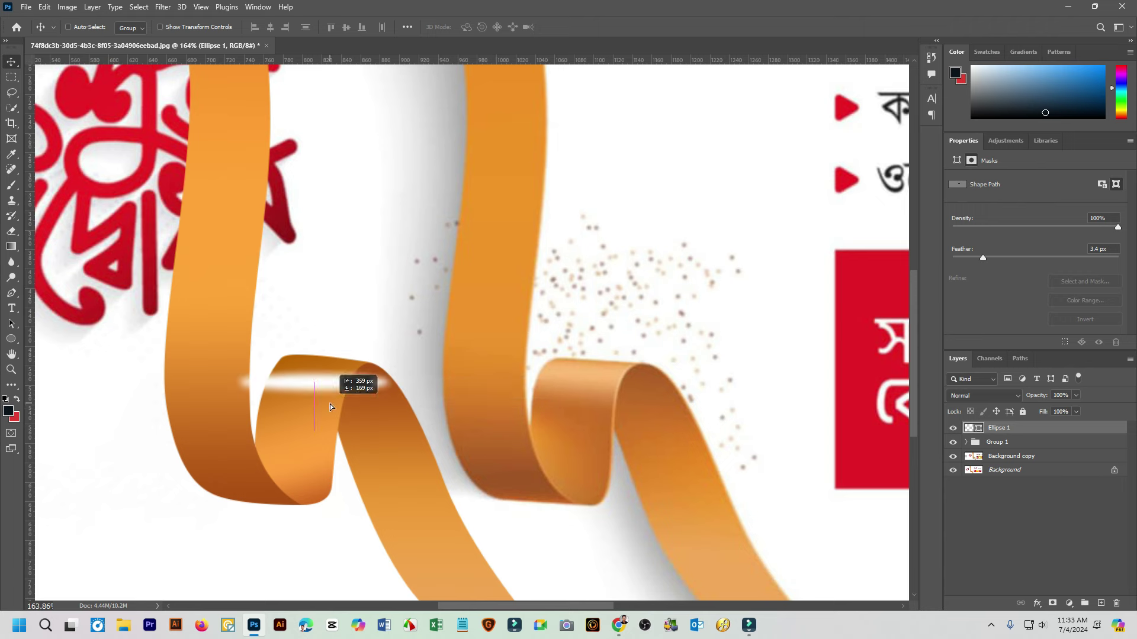
{"action": "left_click", "coordinate": [1010, 436], "text": "alt"}
{"action": "scroll", "coordinate": [300, 398], "scroll_direction": "up", "scroll_amount": 2, "text": "alt"}
{"action": "scroll", "coordinate": [303, 398], "scroll_direction": "up", "scroll_amount": 3, "text": "alt"}
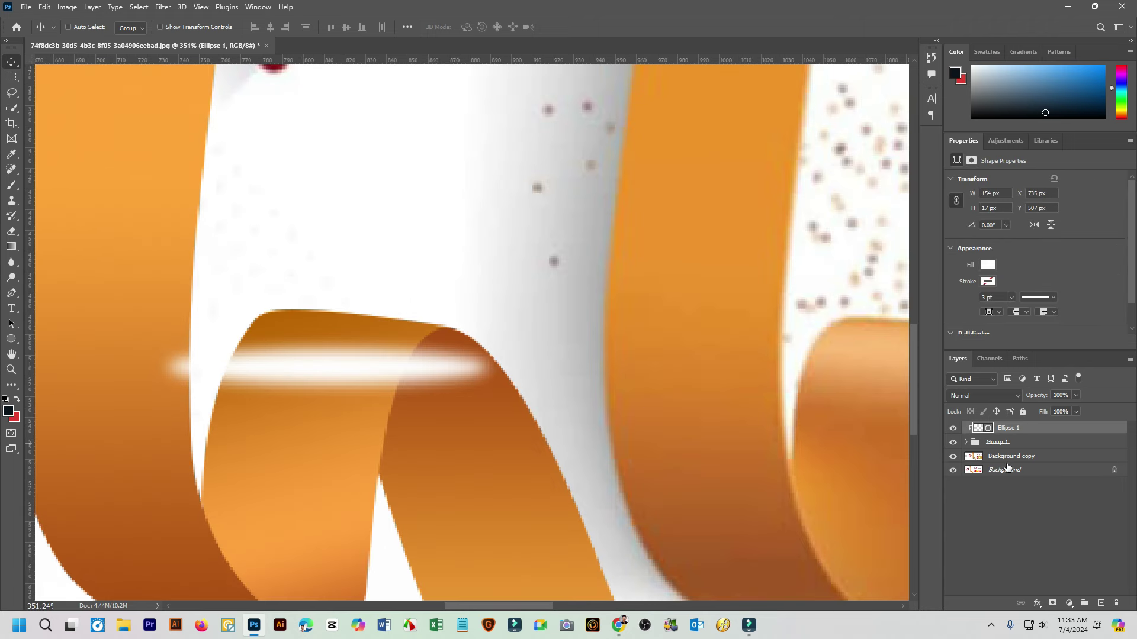
{"action": "left_click", "coordinate": [952, 457]}
{"action": "left_click", "coordinate": [953, 456]}
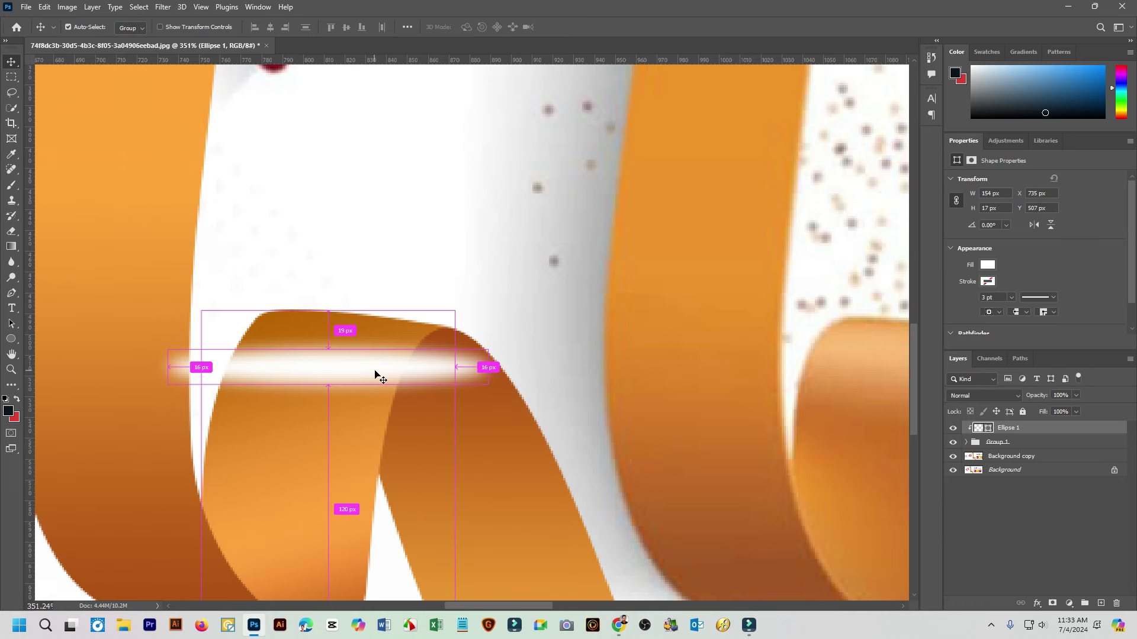
Rotate the glow about 6°, lower it onto the fold, and commit the transform
{"action": "key", "text": "ctrl"}
{"action": "key", "text": "ctrl+t"}
{"action": "mouse_move", "coordinate": [500, 345]}
{"action": "left_mouse_down"}
{"action": "mouse_move", "coordinate": [501, 372]}
{"action": "mouse_move", "coordinate": [377, 376]}
{"action": "mouse_move", "coordinate": [374, 362]}
{"action": "left_mouse_up"}
{"action": "left_click_drag", "start_coordinate": [474, 378], "coordinate": [477, 370]}
{"action": "left_click_drag", "start_coordinate": [354, 356], "coordinate": [353, 367]}
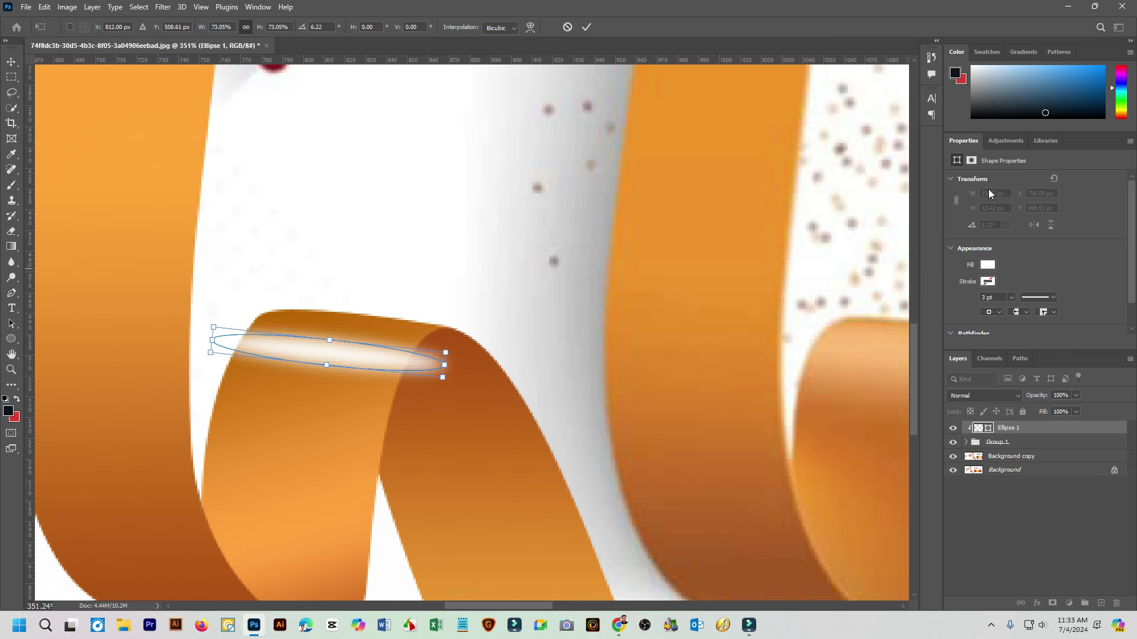
{"action": "left_click", "coordinate": [957, 159]}
{"action": "left_click", "coordinate": [586, 27]}
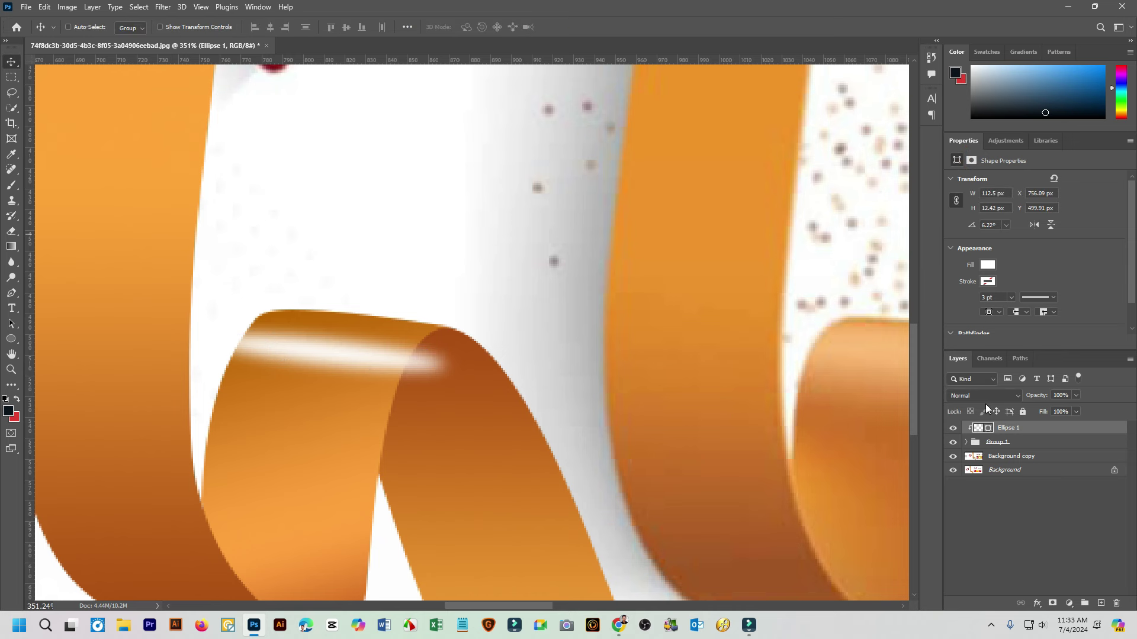
Raise Ellipse 1's mask feather in Properties to soften the highlight's edges (about 9.4 px)
{"action": "left_click", "coordinate": [957, 160]}
{"action": "left_click", "coordinate": [951, 179]}
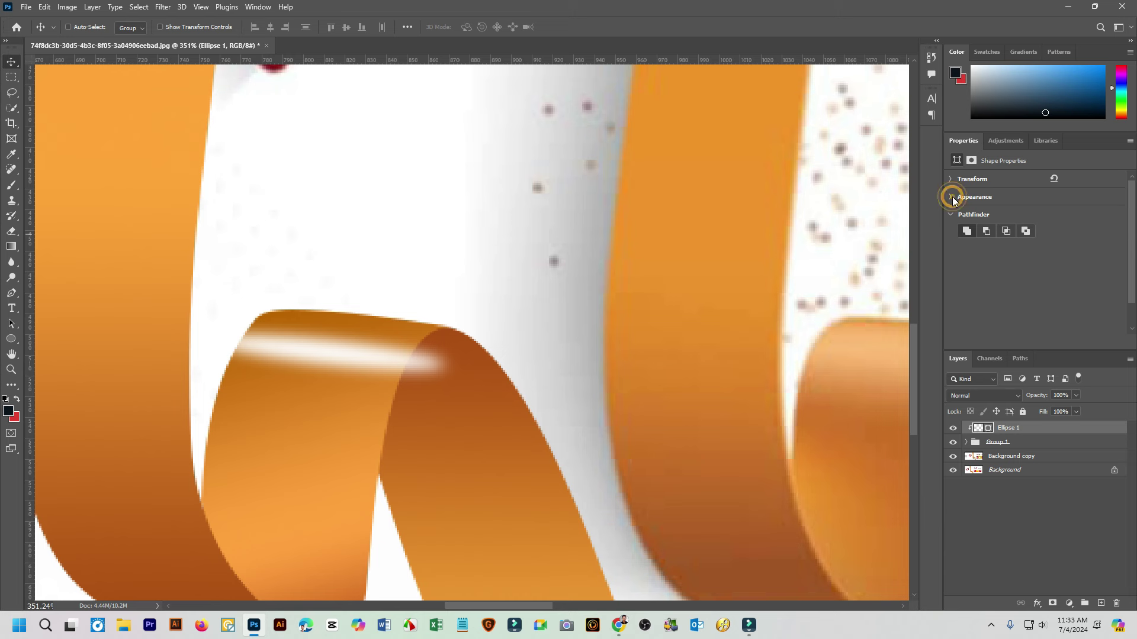
{"action": "left_click", "coordinate": [1022, 442]}
{"action": "left_click", "coordinate": [952, 179]}
{"action": "left_click", "coordinate": [952, 200]}
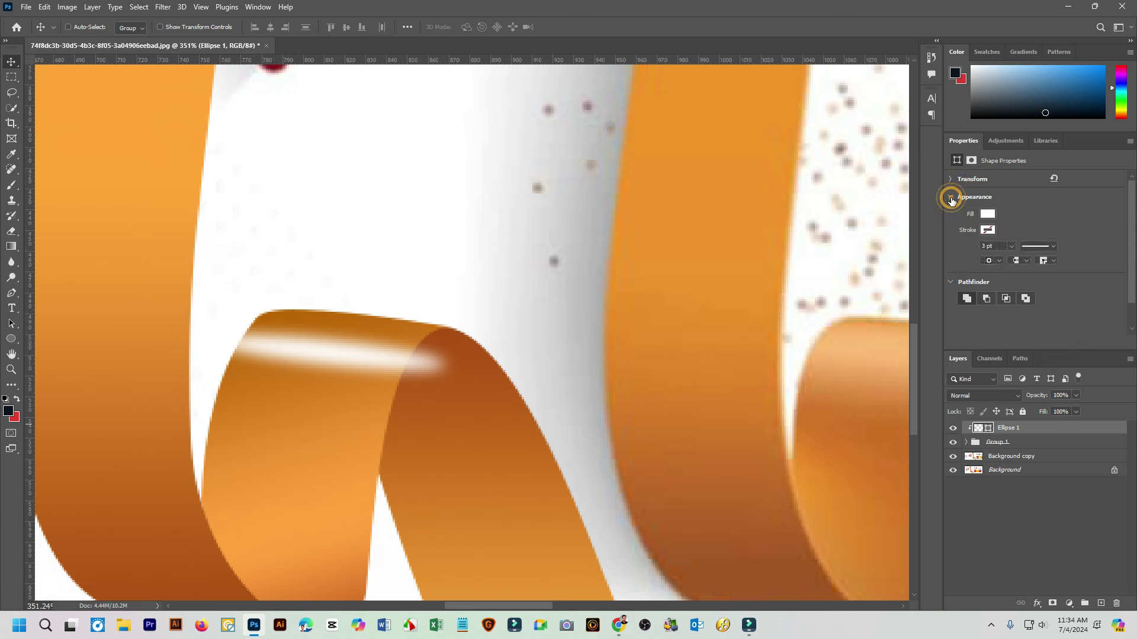
{"action": "left_click", "coordinate": [972, 161]}
{"action": "left_click_drag", "start_coordinate": [984, 256], "coordinate": [996, 257]}
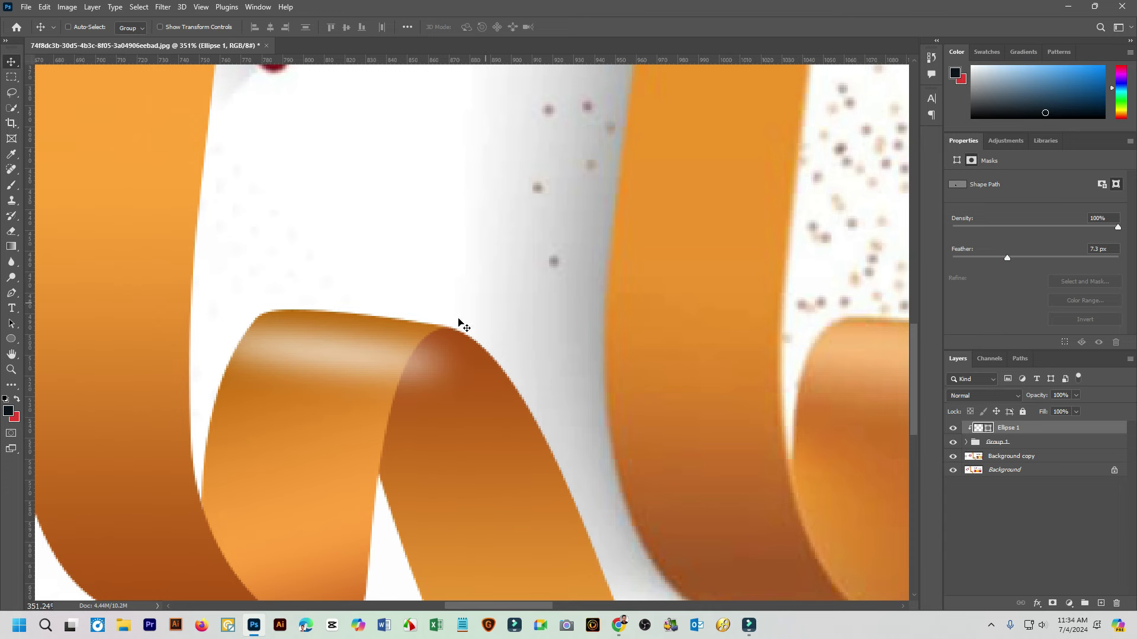
Nudge the highlight into position along the left ribbon's top fold
{"action": "left_click_drag", "start_coordinate": [361, 351], "coordinate": [358, 344]}
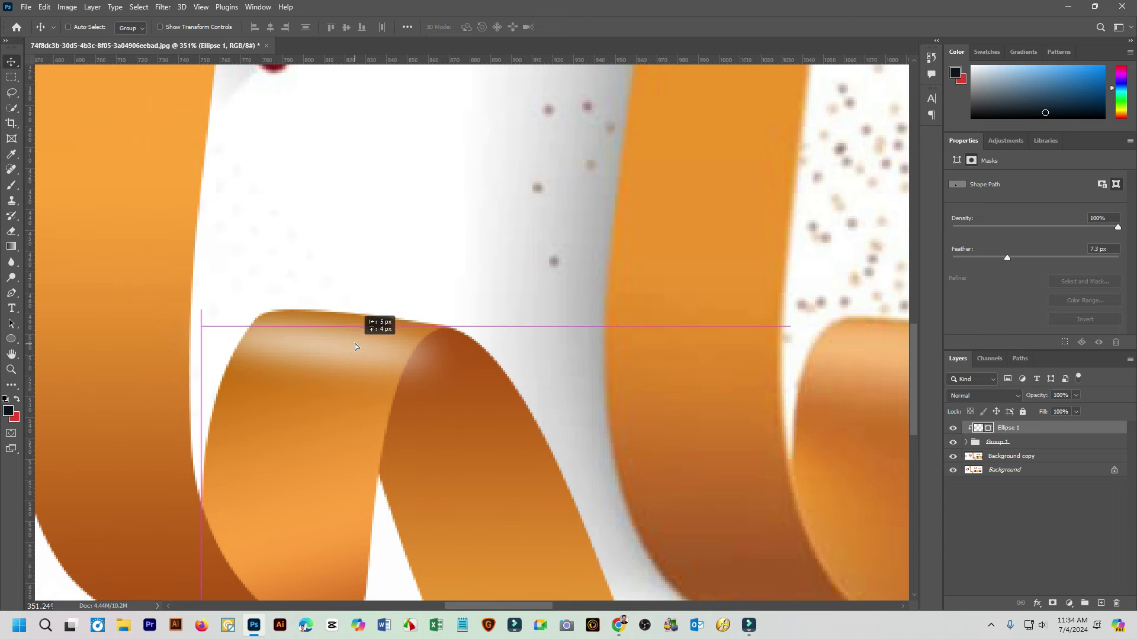
{"action": "scroll", "coordinate": [408, 354], "scroll_direction": "down", "scroll_amount": 4}
{"action": "scroll", "coordinate": [407, 354], "scroll_direction": "down", "scroll_amount": 2}
{"action": "scroll", "coordinate": [388, 356], "scroll_direction": "up", "scroll_amount": 2}
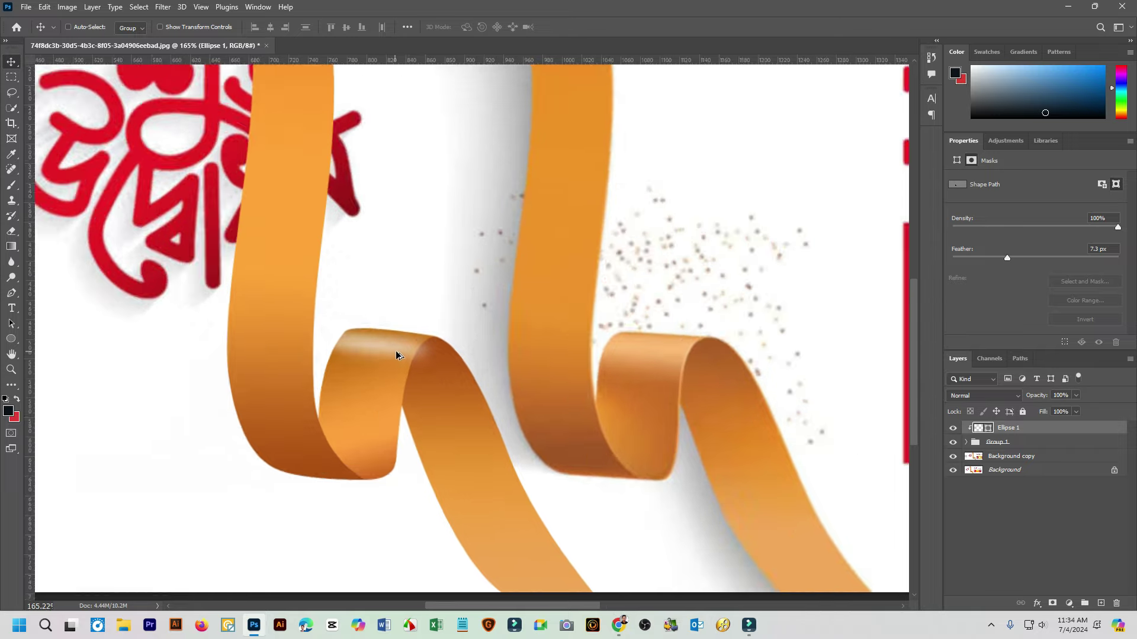
{"action": "scroll", "coordinate": [398, 353], "scroll_direction": "up", "scroll_amount": 1}
{"action": "scroll", "coordinate": [406, 353], "scroll_direction": "up", "scroll_amount": 1}
{"action": "left_click_drag", "start_coordinate": [413, 348], "coordinate": [417, 335]}
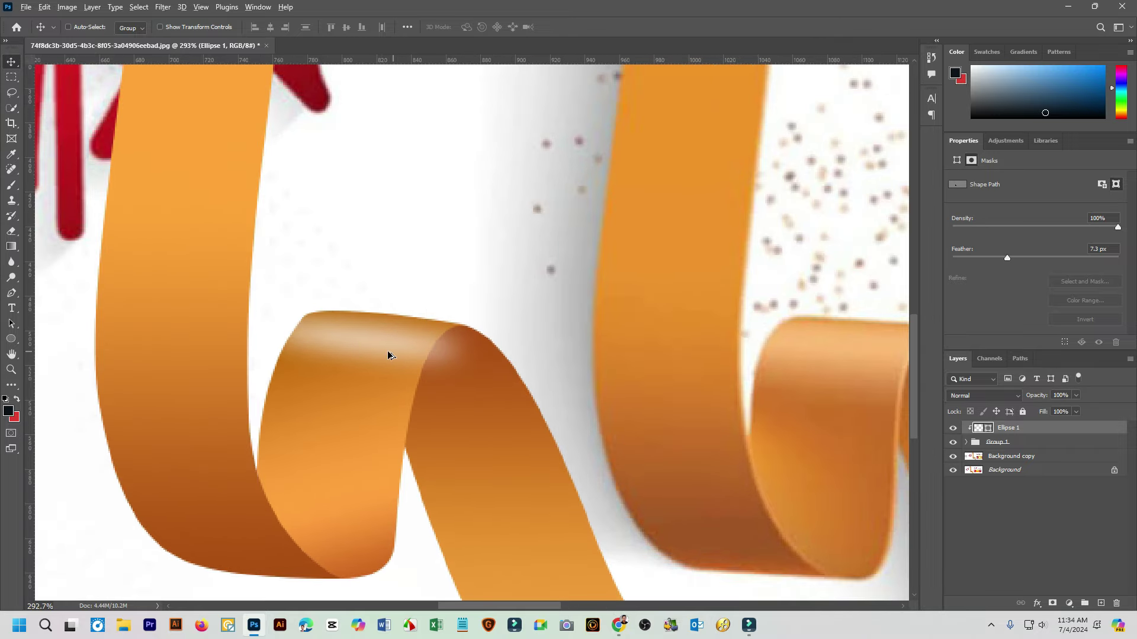
{"action": "scroll", "coordinate": [388, 353], "scroll_direction": "up", "scroll_amount": 3}
Rotate the highlight about -1.6° to match the fold and fine-tune its position
{"action": "key", "text": "ctrl+t"}
{"action": "left_click_drag", "start_coordinate": [533, 362], "coordinate": [528, 335]}
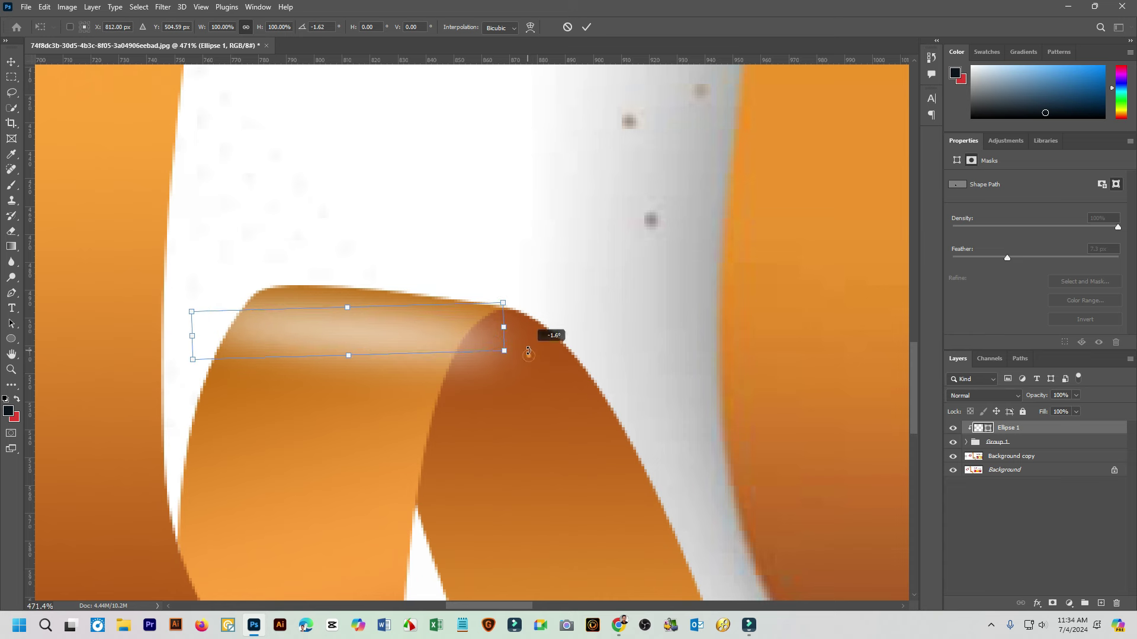
{"action": "left_click_drag", "start_coordinate": [387, 339], "coordinate": [386, 329]}
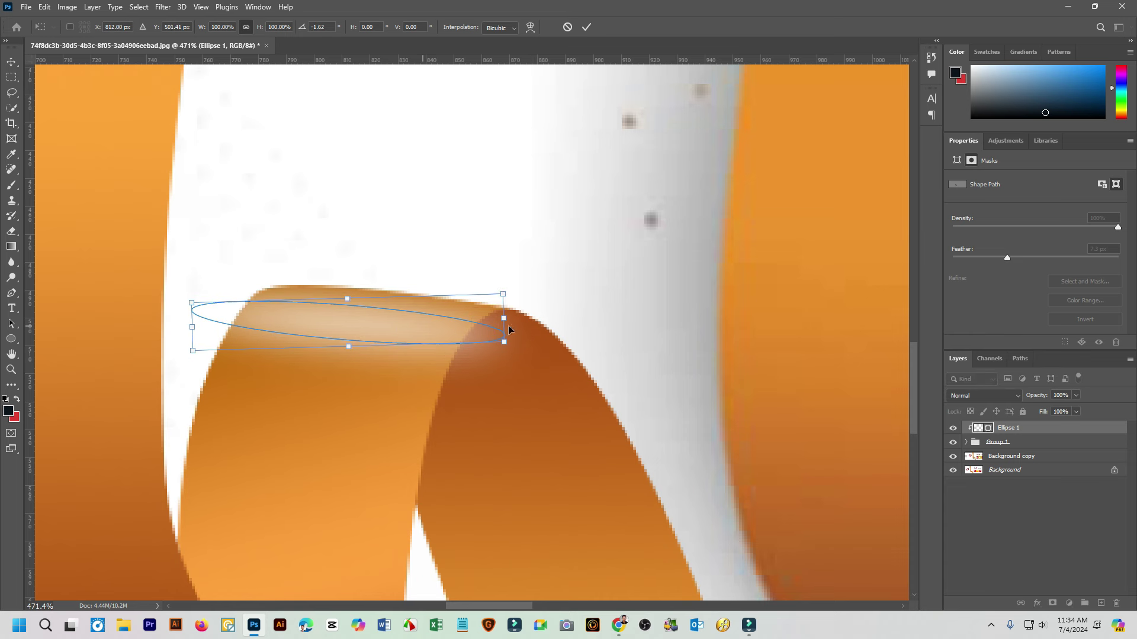
{"action": "key", "text": "Return"}
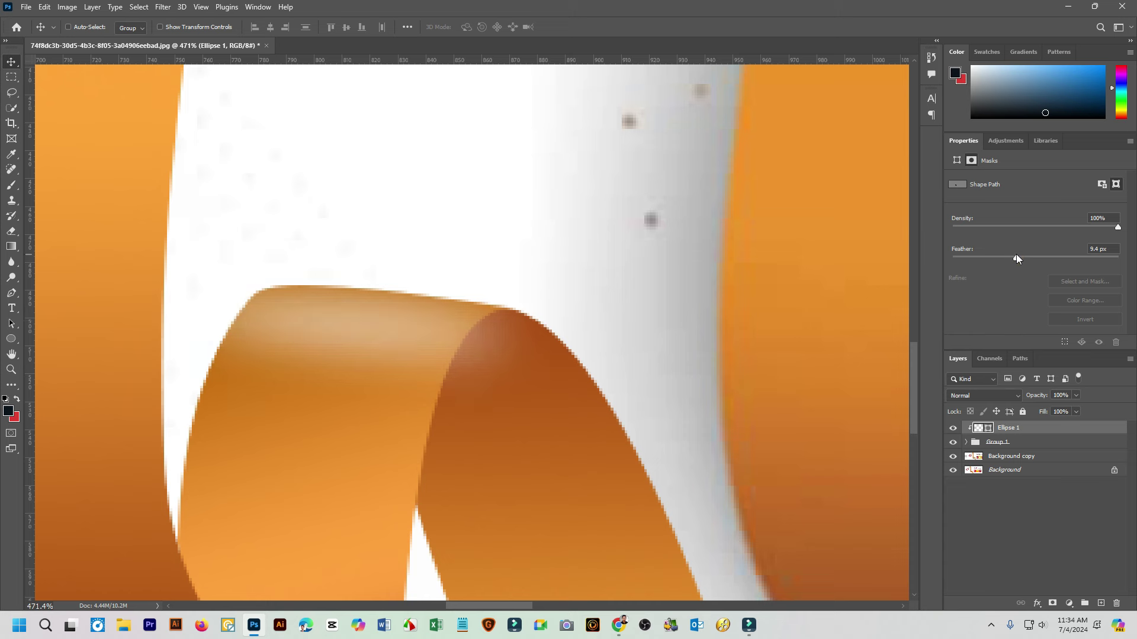
{"action": "mouse_move", "coordinate": [414, 349]}
{"action": "left_mouse_down"}
{"action": "mouse_move", "coordinate": [372, 299]}
{"action": "mouse_move", "coordinate": [415, 323]}
{"action": "left_mouse_up"}
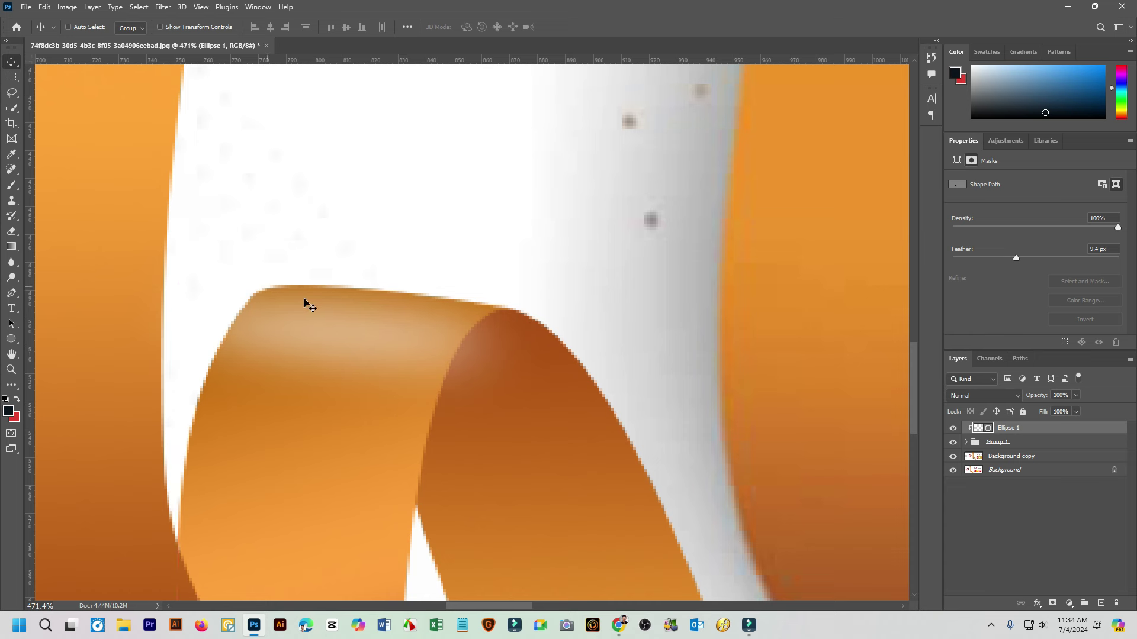
Stretch the highlight taller and tilt it about -3.58° to follow the fold
{"action": "key", "text": "ctrl+t"}
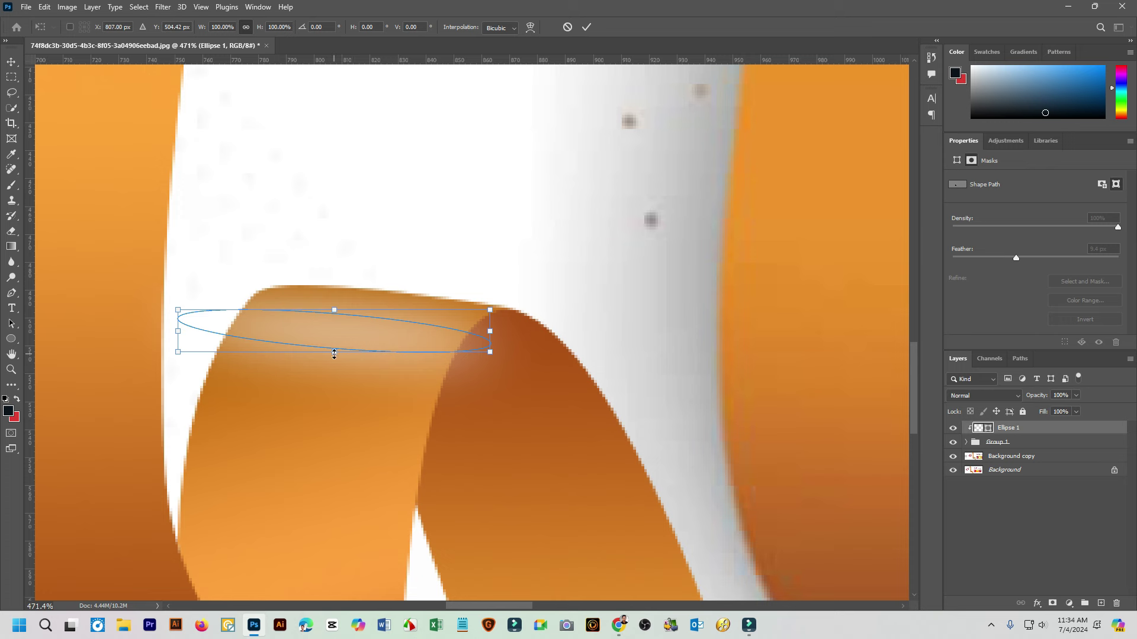
{"action": "left_click_drag", "start_coordinate": [334, 353], "coordinate": [329, 398]}
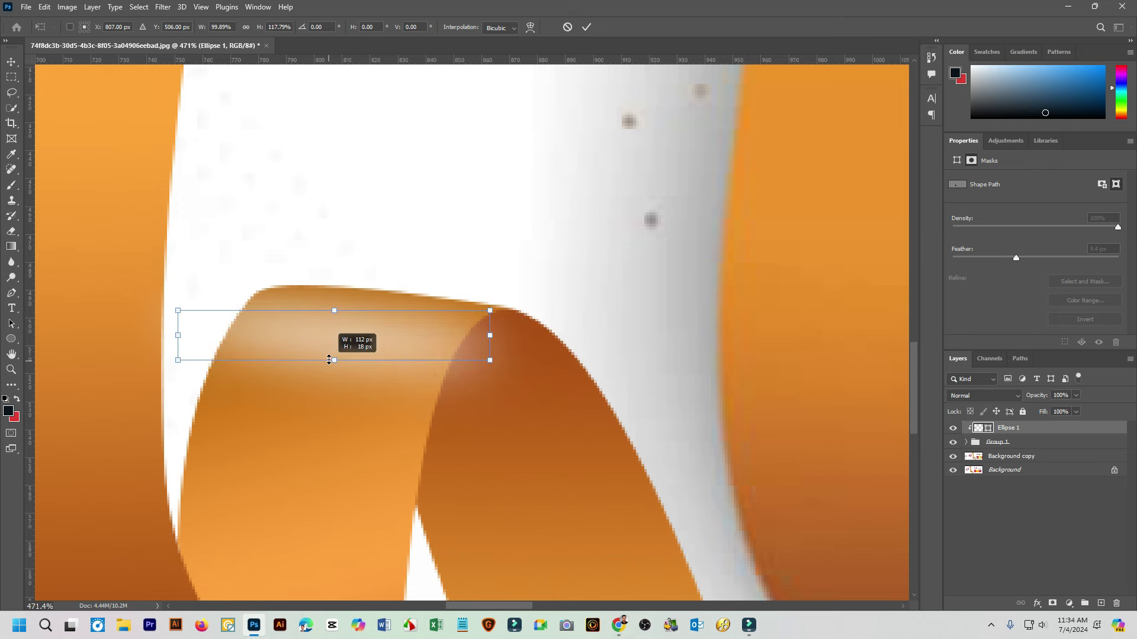
{"action": "left_click_drag", "start_coordinate": [333, 317], "coordinate": [334, 303]}
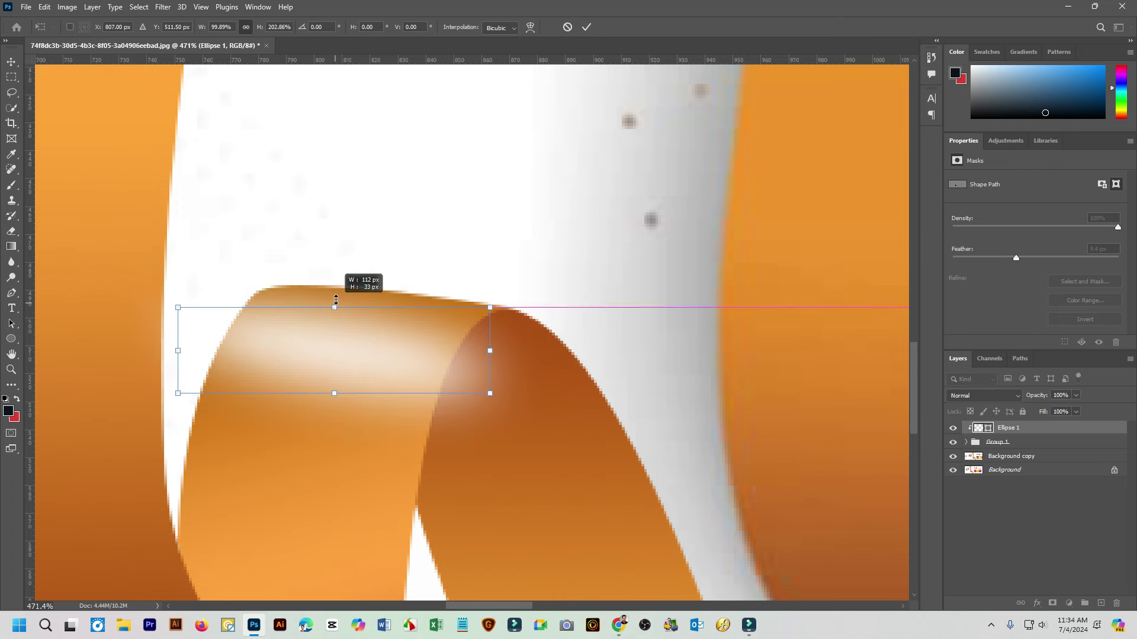
{"action": "left_click_drag", "start_coordinate": [503, 347], "coordinate": [505, 336]}
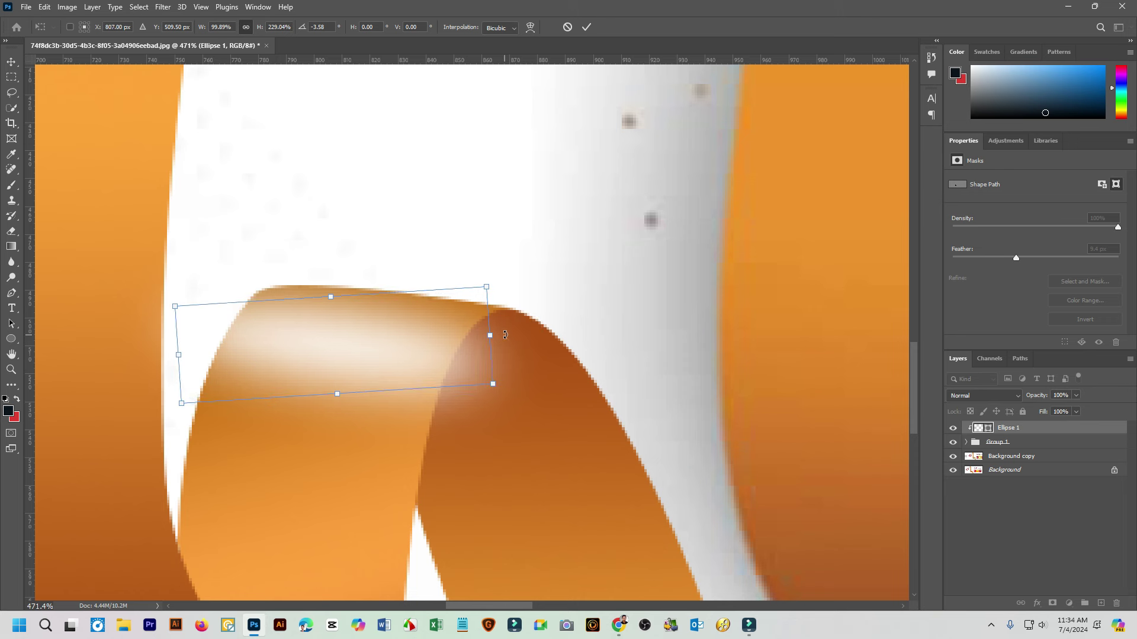
{"action": "key", "text": "Return"}
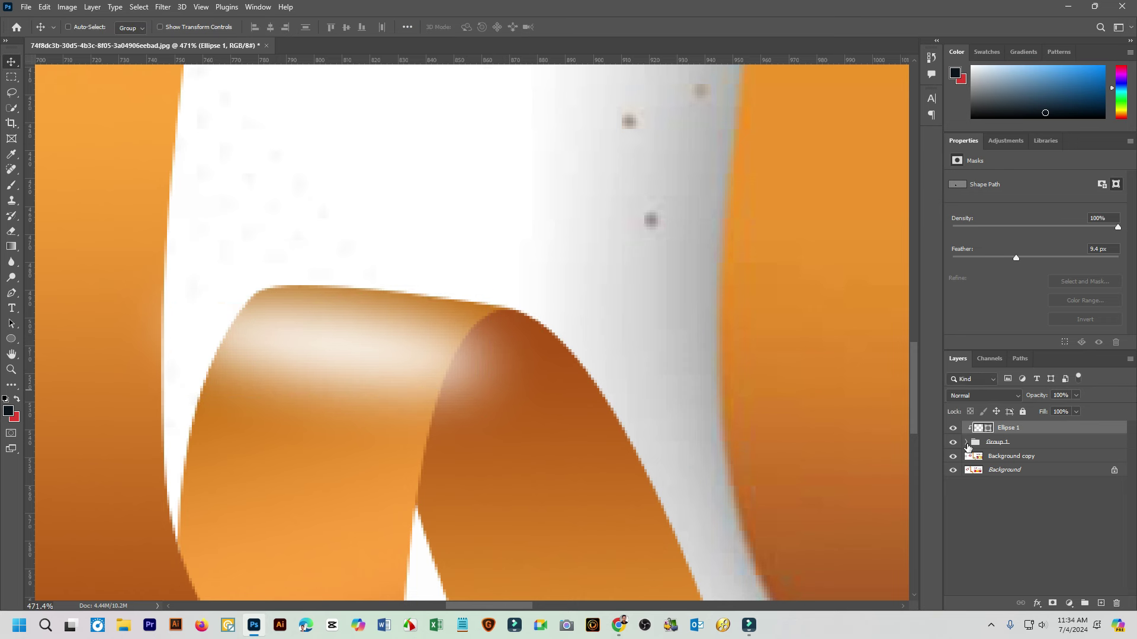
Move Ellipse 1 into Group 1 between Shape 1 and Shape 2 and clip it to the ribbon
{"action": "left_click", "coordinate": [967, 443]}
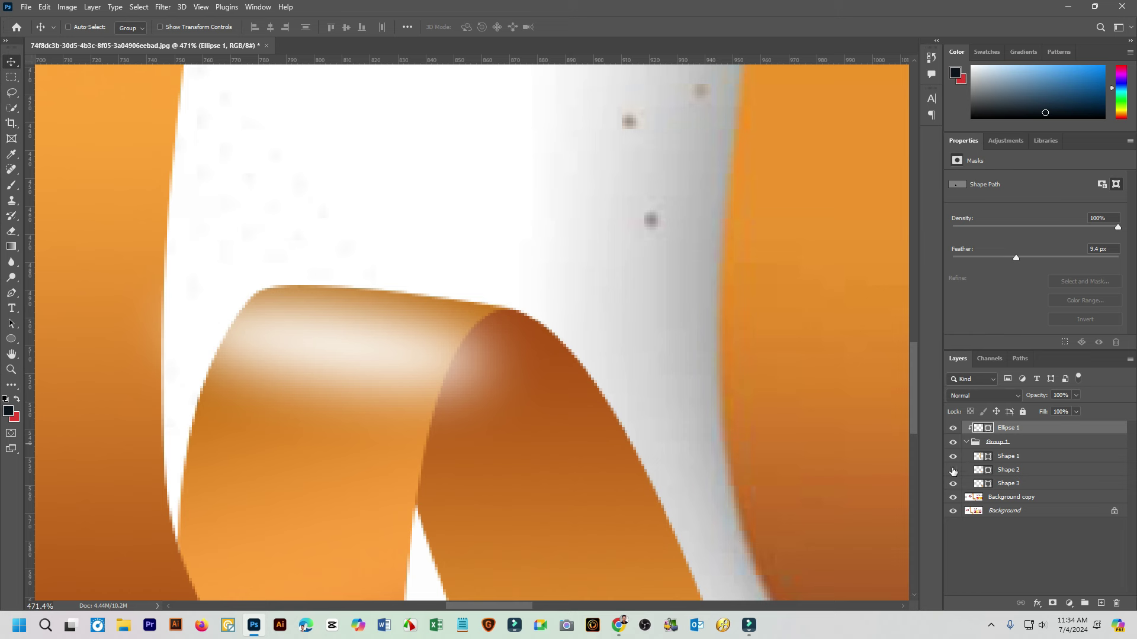
{"action": "left_click", "coordinate": [953, 470]}
{"action": "left_click_drag", "start_coordinate": [1024, 431], "coordinate": [1022, 460]}
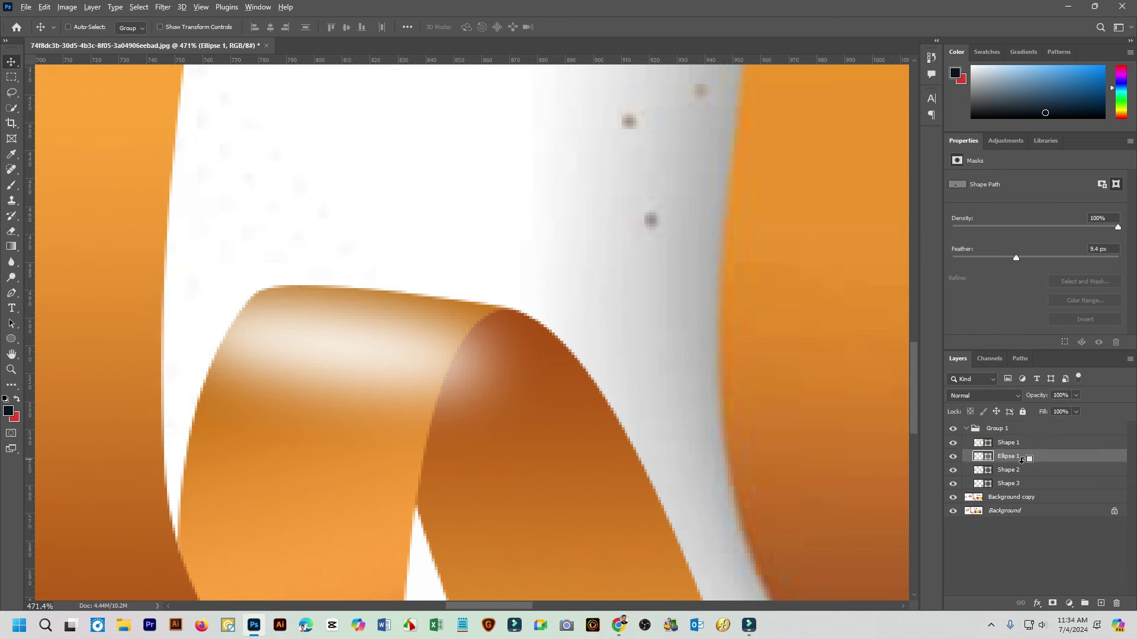
{"action": "left_click", "coordinate": [1021, 460], "text": "alt"}
Rotate the clipped highlight about -2.7° and lower its opacity to roughly 50%
{"action": "scroll", "coordinate": [502, 374], "scroll_direction": "down", "scroll_amount": 3}
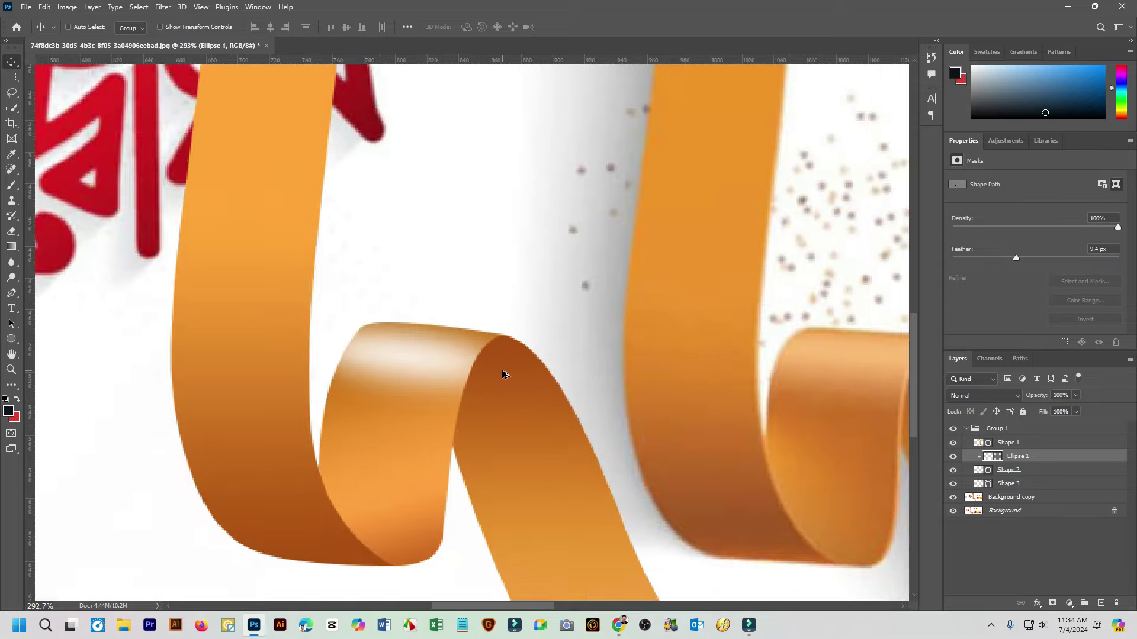
{"action": "scroll", "coordinate": [502, 374], "scroll_direction": "down", "scroll_amount": 3}
{"action": "scroll", "coordinate": [608, 400], "scroll_direction": "up", "scroll_amount": 3}
{"action": "key", "text": "ctrl"}
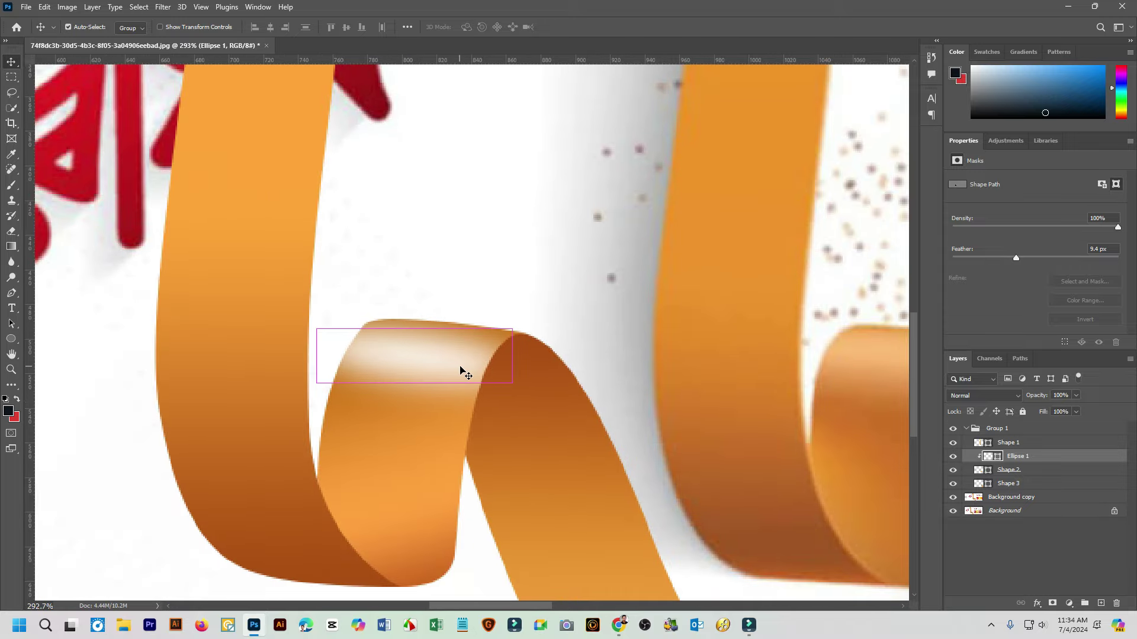
{"action": "key", "text": "ctrl+t"}
{"action": "left_click_drag", "start_coordinate": [550, 368], "coordinate": [549, 361]}
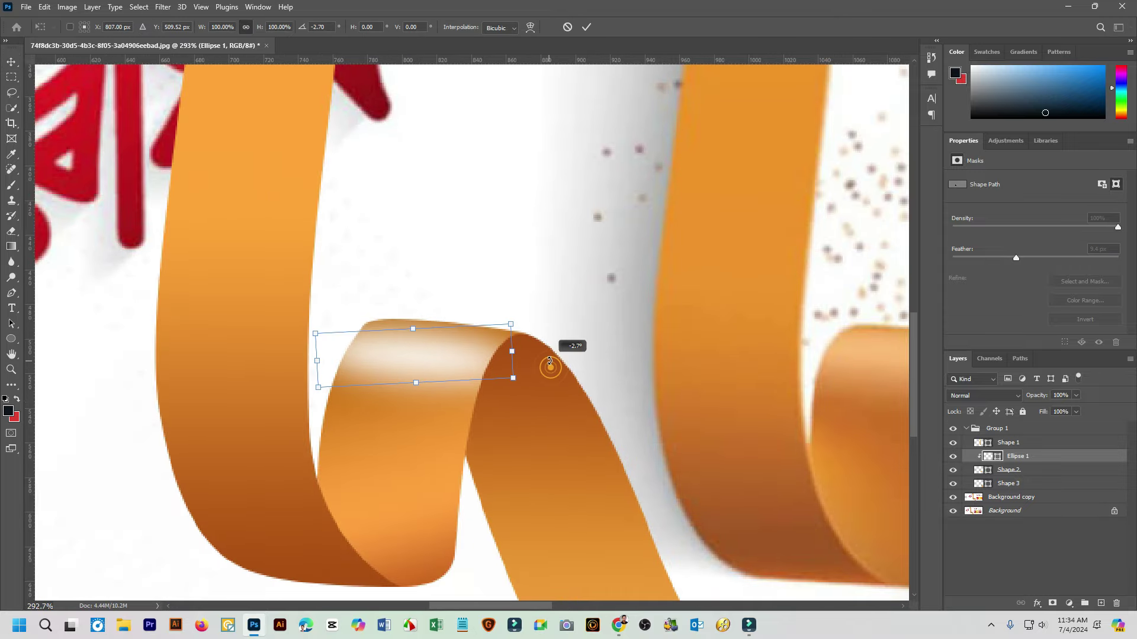
{"action": "key", "text": "Return"}
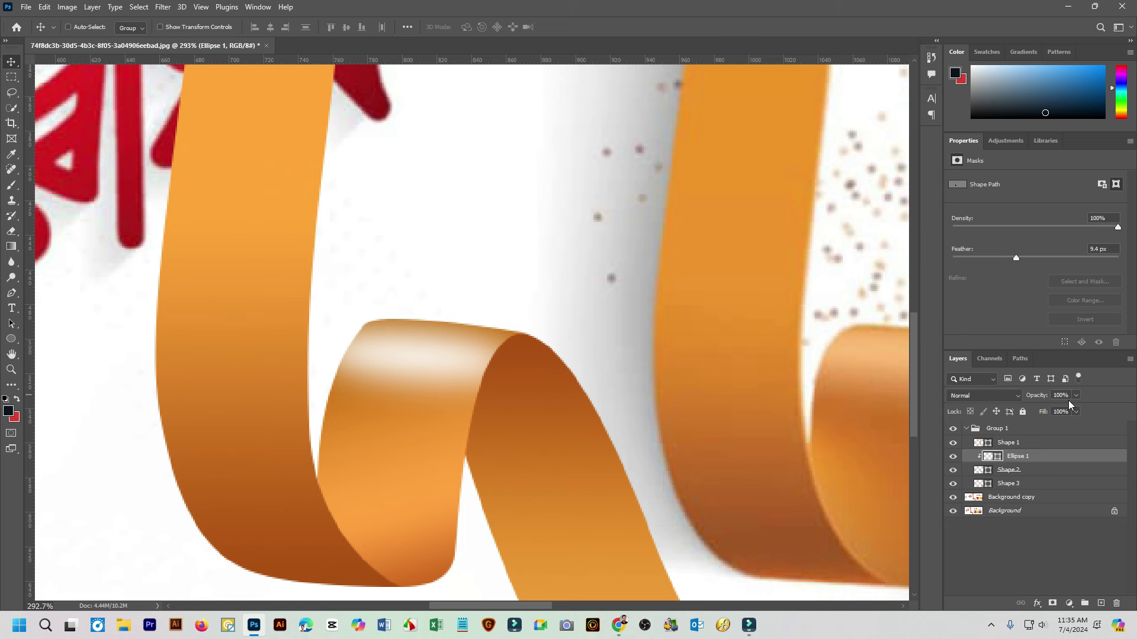
{"action": "left_click", "coordinate": [1076, 395]}
{"action": "left_click_drag", "start_coordinate": [1077, 409], "coordinate": [1055, 409]}
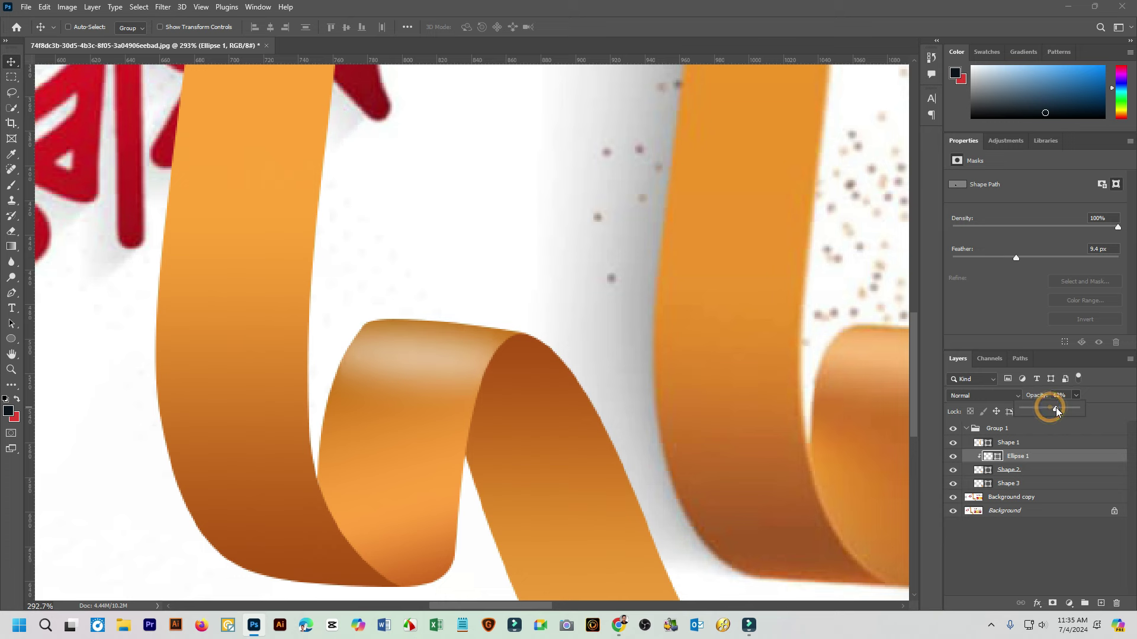
Change the highlight's fill to pale yellow #ffea87, starting from the sampled ribbon orange
{"action": "double_click", "coordinate": [996, 457]}
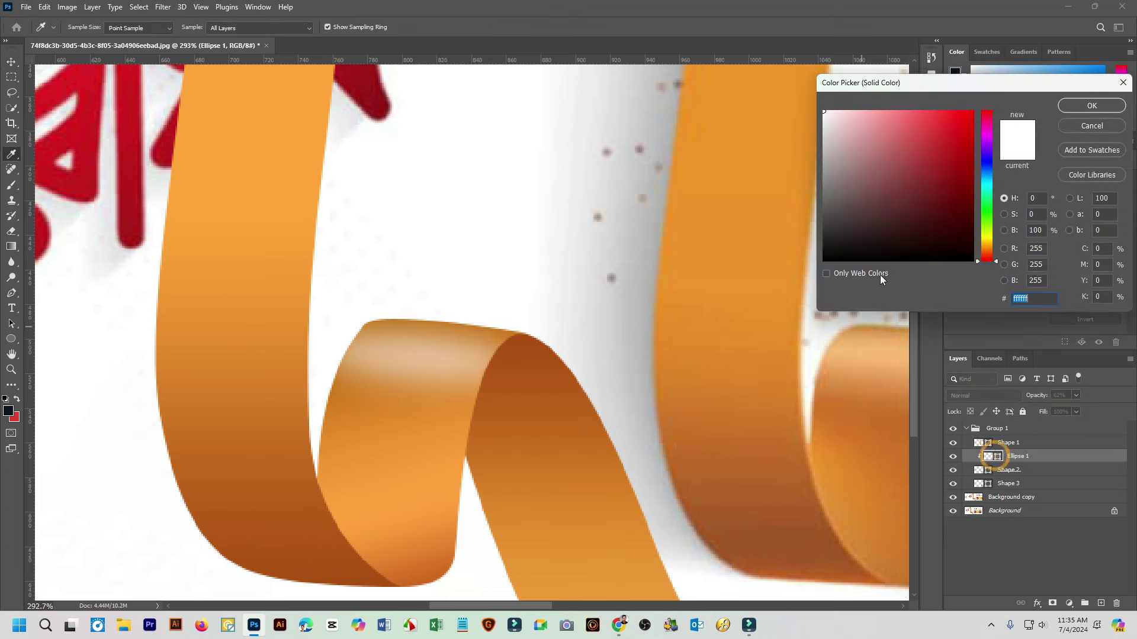
{"action": "left_click", "coordinate": [294, 241]}
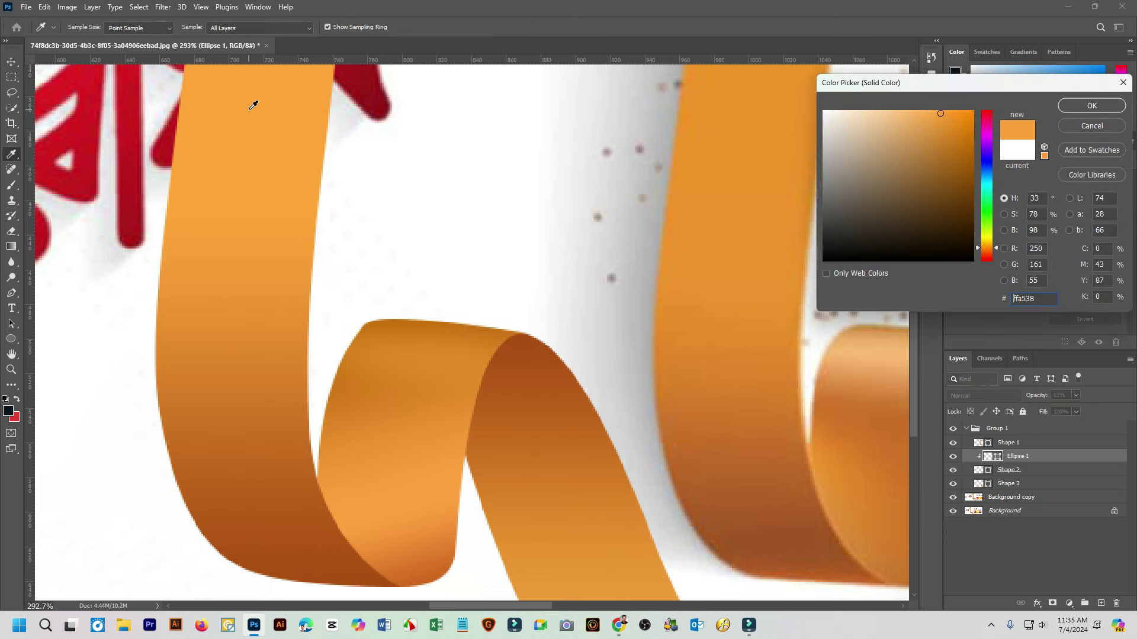
{"action": "left_click_drag", "start_coordinate": [893, 111], "coordinate": [894, 95]}
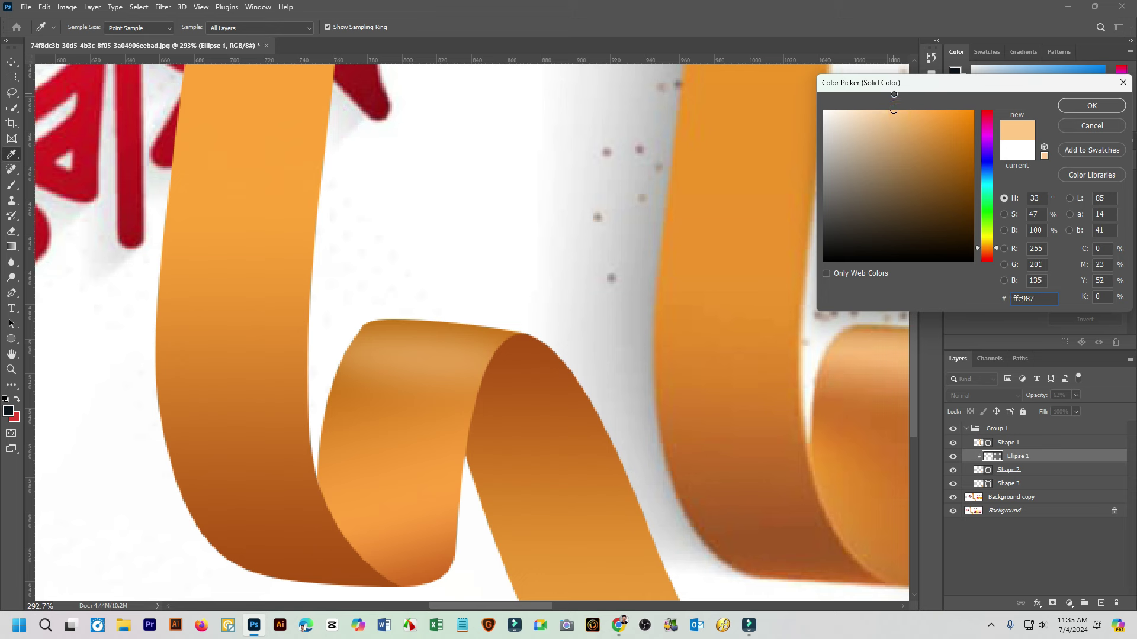
{"action": "left_click_drag", "start_coordinate": [994, 248], "coordinate": [995, 240]}
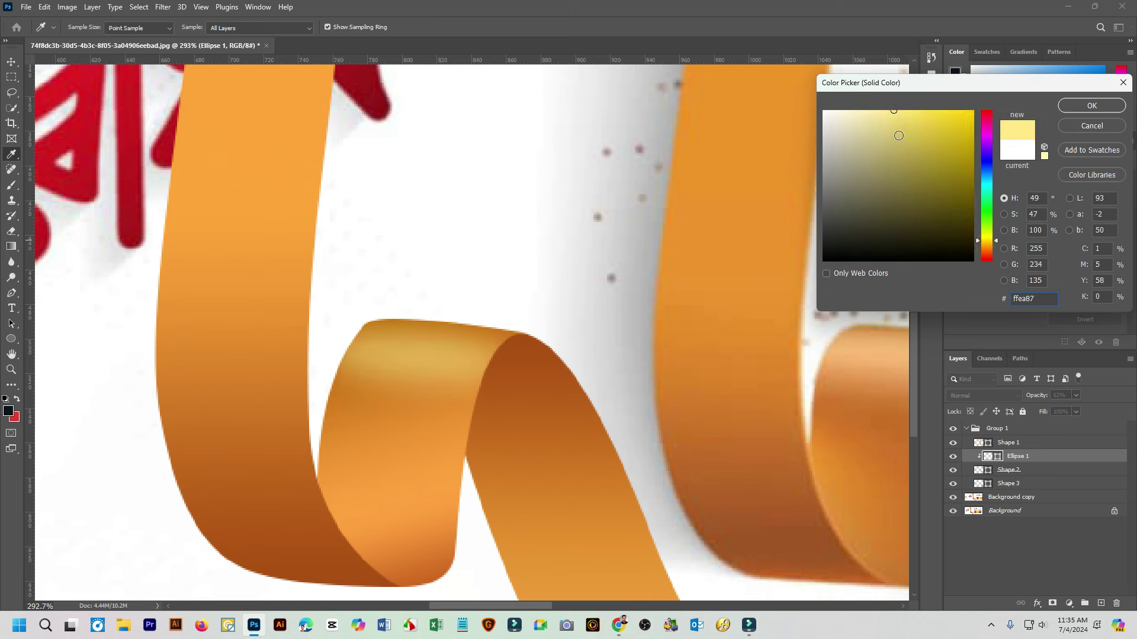
{"action": "left_click", "coordinate": [1091, 105]}
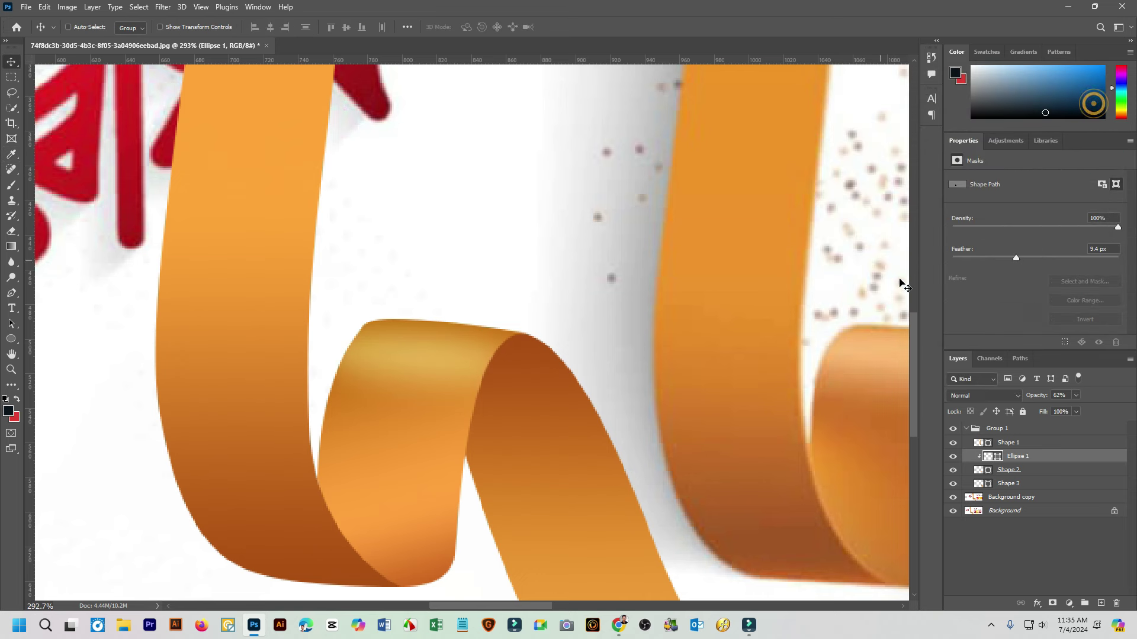
Increase the highlight's feather to 13.4 px, move it up, and rotate it about -5°
{"action": "left_click_drag", "start_coordinate": [1016, 255], "coordinate": [1020, 256]}
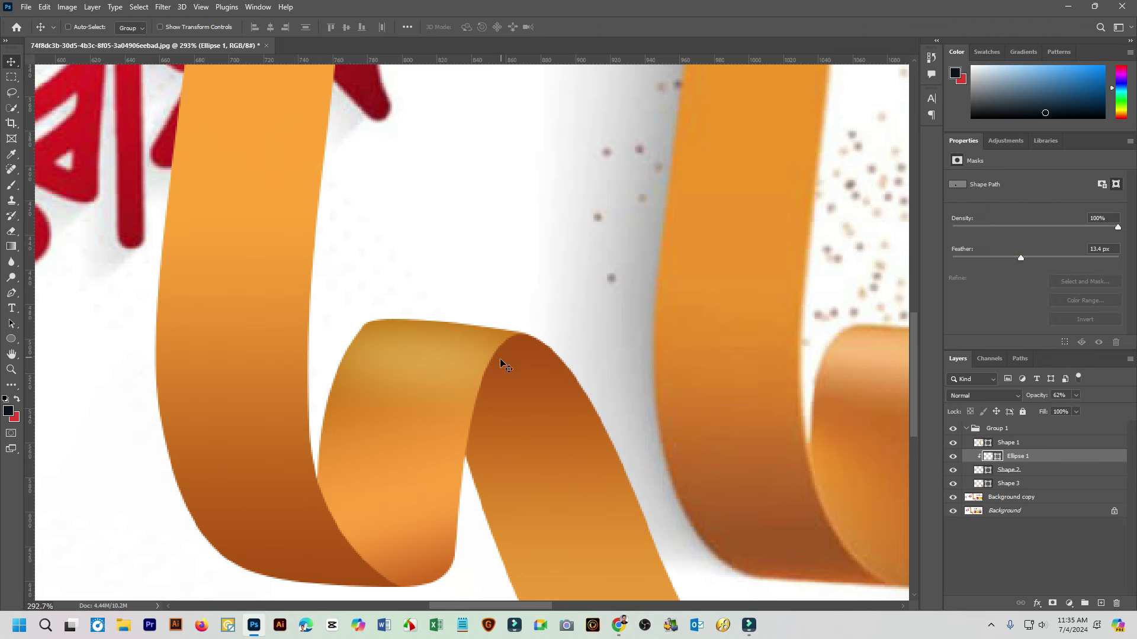
{"action": "left_click_drag", "start_coordinate": [500, 364], "coordinate": [500, 355]}
{"action": "key", "text": "ctrl"}
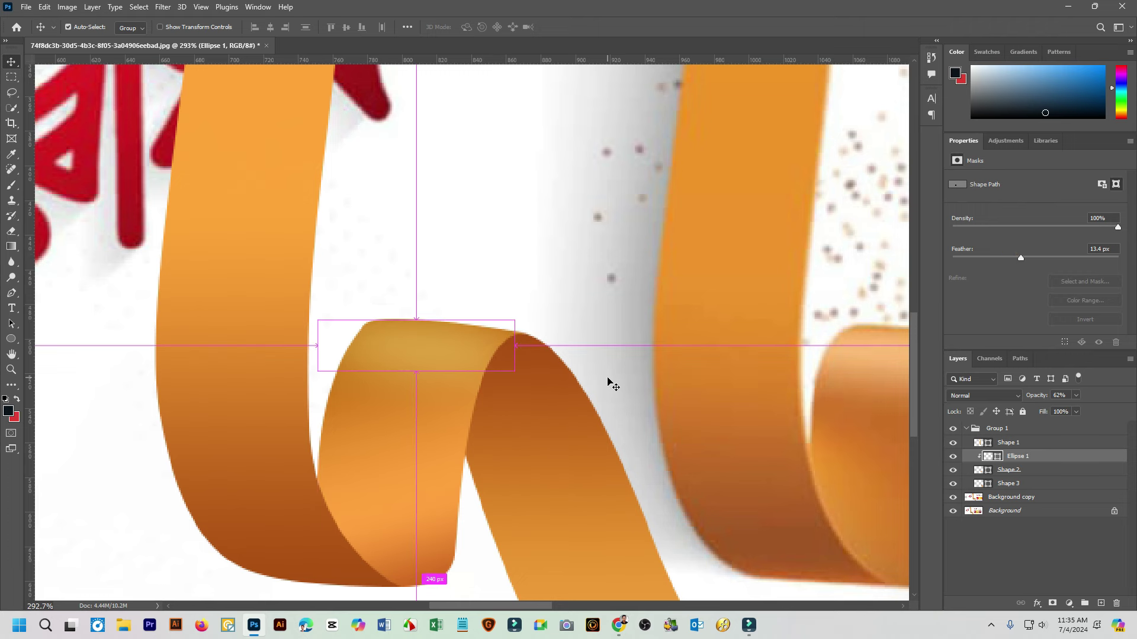
{"action": "key", "text": "ctrl+t"}
{"action": "left_click_drag", "start_coordinate": [613, 361], "coordinate": [598, 341]}
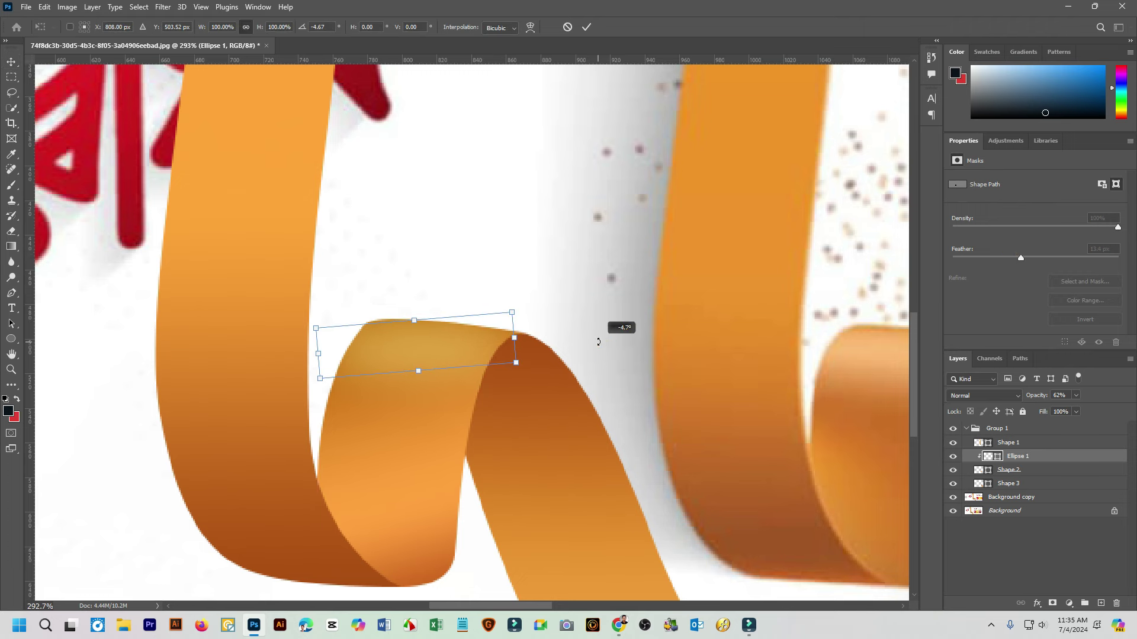
{"action": "scroll", "coordinate": [514, 392], "scroll_direction": "down", "scroll_amount": 3}
{"action": "scroll", "coordinate": [515, 393], "scroll_direction": "down", "scroll_amount": 3}
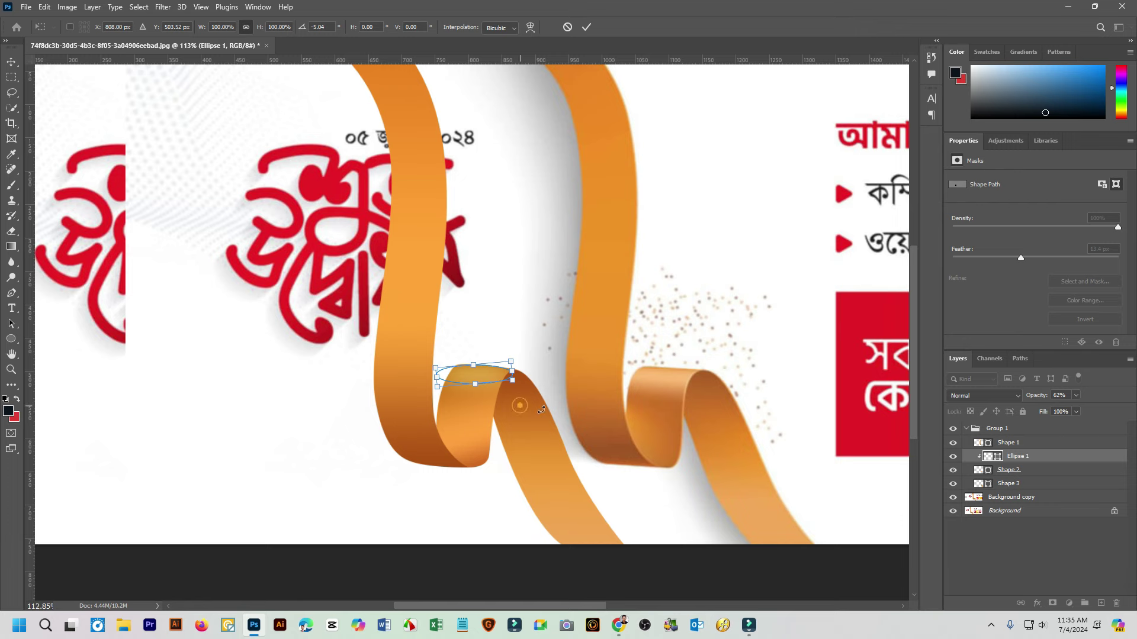
Commit the highlight's rotation and inspect Shape 2's layer style and gradient fill without changes
{"action": "key", "text": "Return"}
{"action": "left_click", "coordinate": [1009, 470]}
{"action": "scroll", "coordinate": [566, 464], "scroll_direction": "down", "scroll_amount": 3}
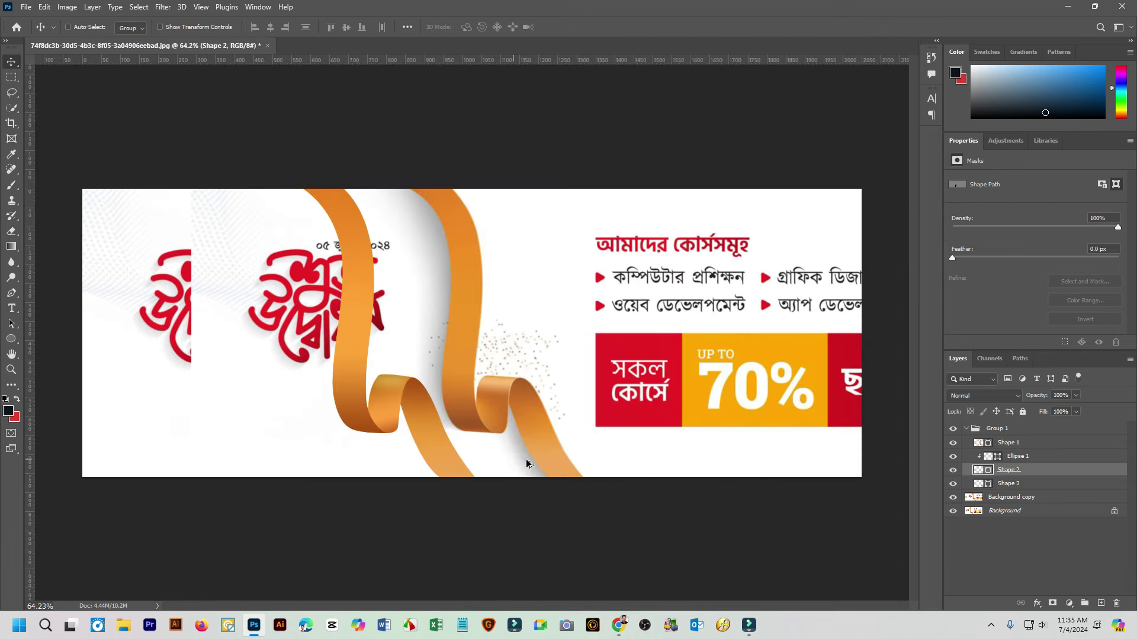
{"action": "scroll", "coordinate": [464, 449], "scroll_direction": "up", "scroll_amount": 3}
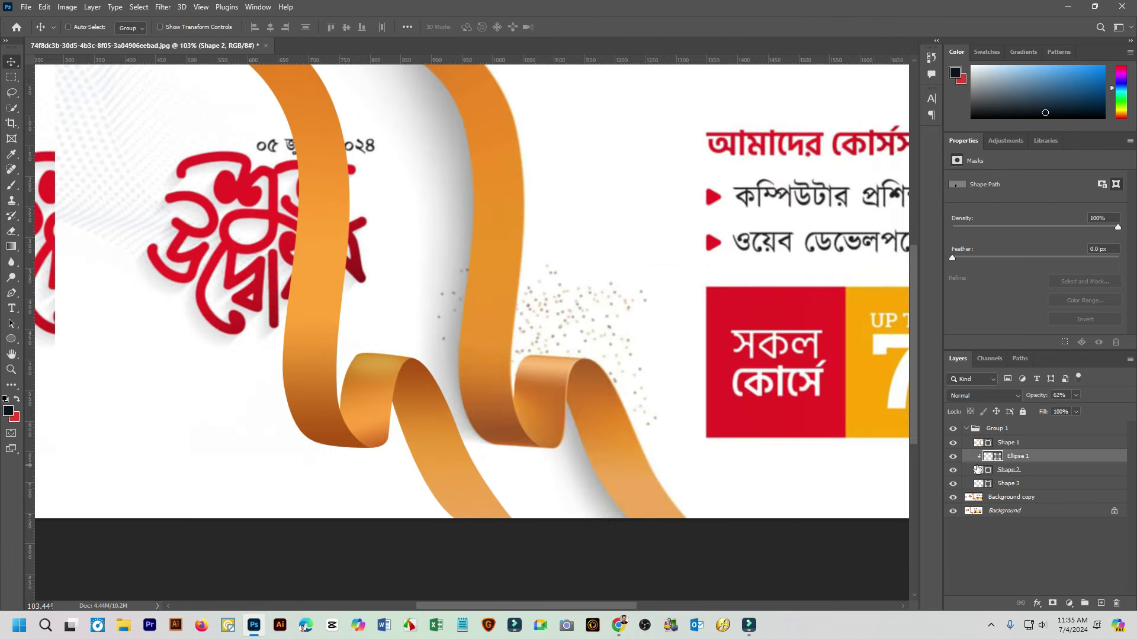
{"action": "double_click", "coordinate": [1060, 470]}
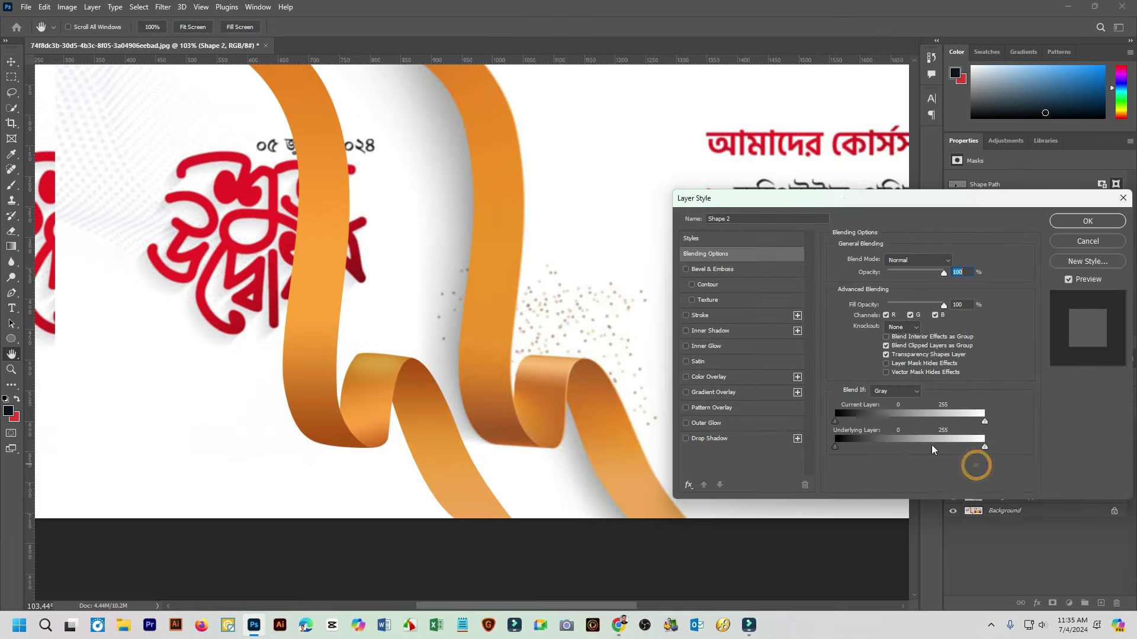
{"action": "left_click", "coordinate": [1103, 245]}
{"action": "double_click", "coordinate": [983, 470]}
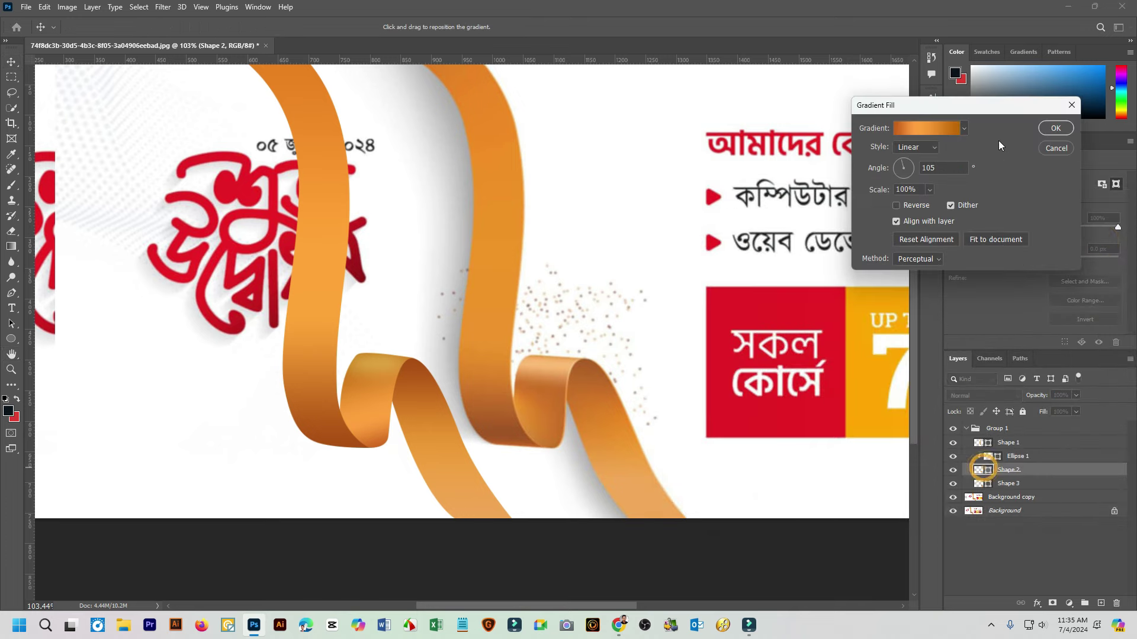
{"action": "left_click", "coordinate": [1053, 149]}
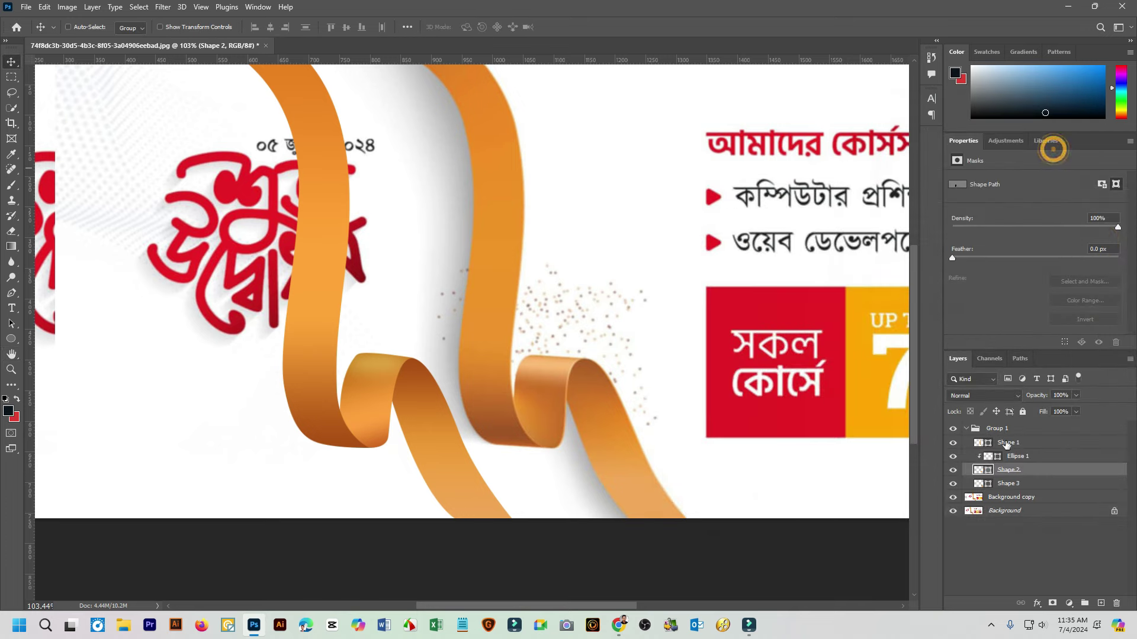
Retry Ellipse 1's fill colour with paler peach tones near #ffeed3, then close the picker
{"action": "left_click", "coordinate": [990, 457]}
{"action": "double_click", "coordinate": [990, 457]}
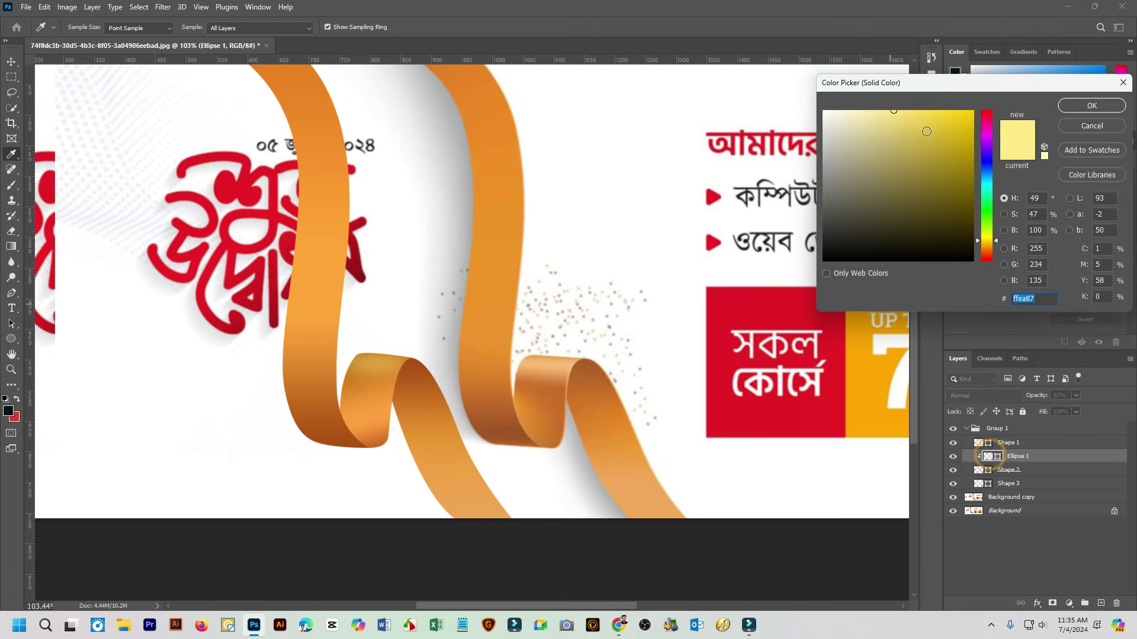
{"action": "left_click", "coordinate": [555, 366]}
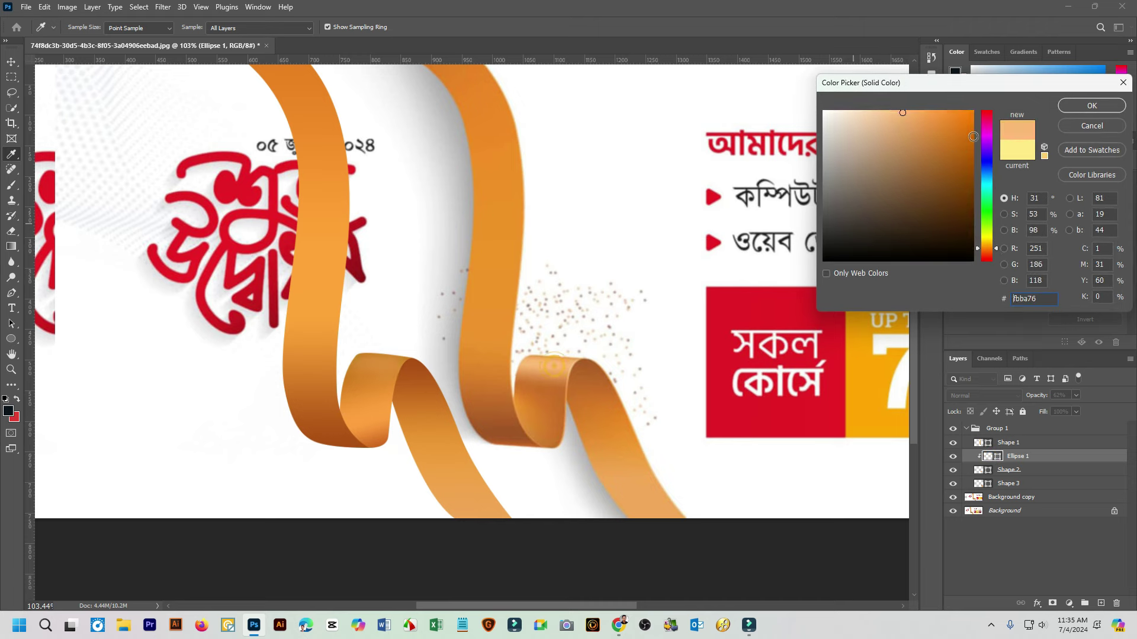
{"action": "mouse_move", "coordinate": [902, 113]}
{"action": "left_mouse_down"}
{"action": "mouse_move", "coordinate": [821, 101]}
{"action": "mouse_move", "coordinate": [846, 110]}
{"action": "left_mouse_up"}
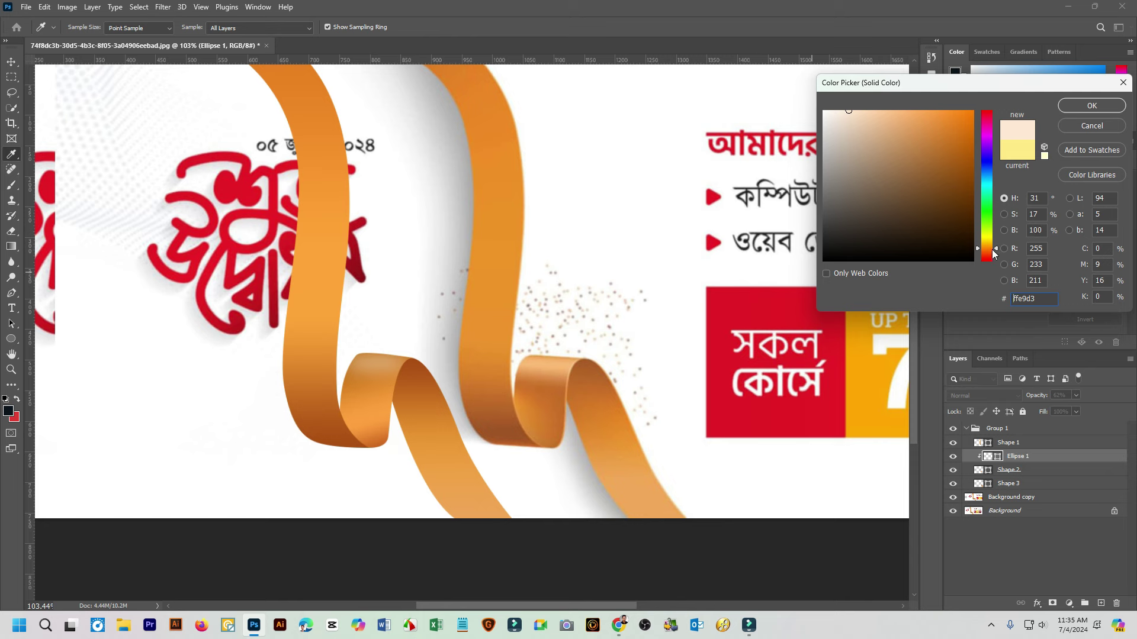
{"action": "left_click_drag", "start_coordinate": [994, 253], "coordinate": [997, 245]}
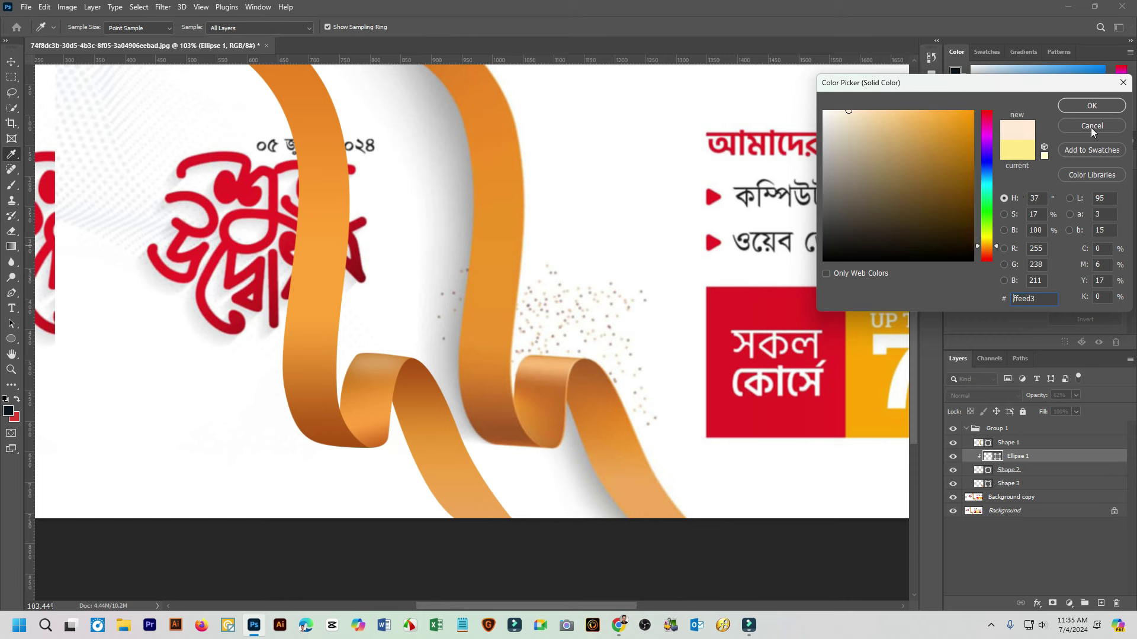
{"action": "left_click", "coordinate": [1104, 106]}
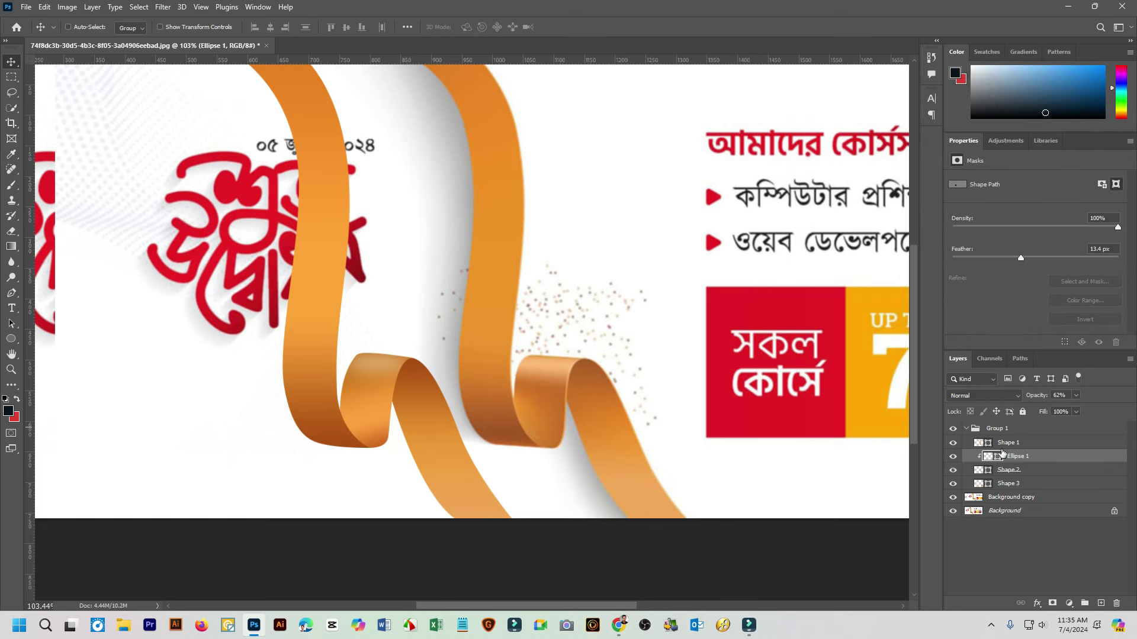
Open Shape 2's gradient fill options and try a dark brown on the left colour stop
{"action": "left_click", "coordinate": [999, 471]}
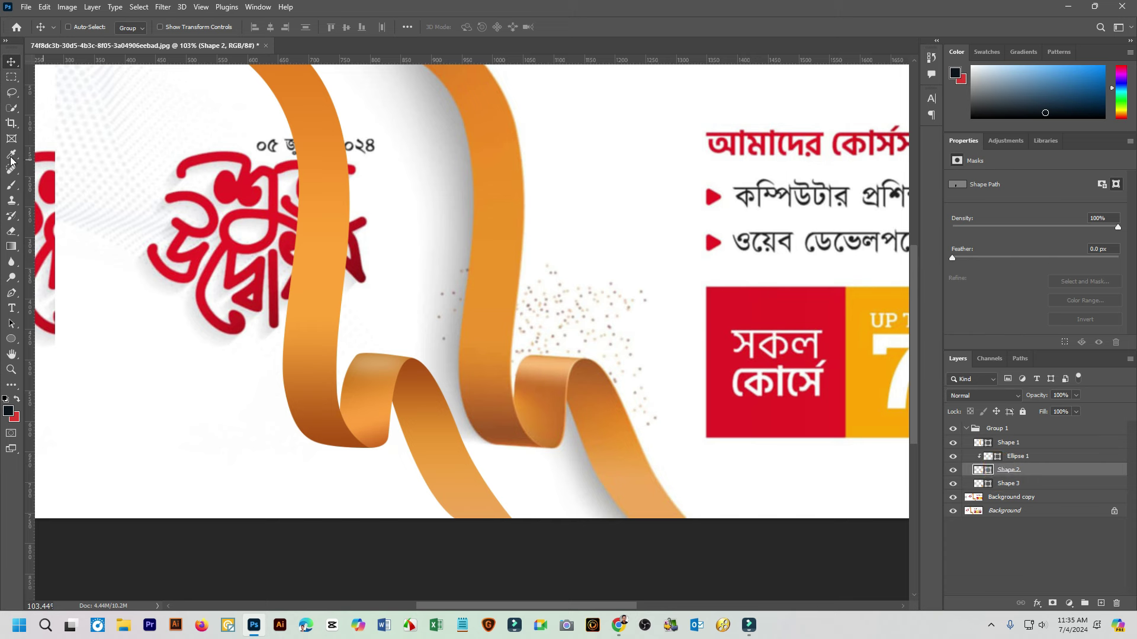
{"action": "left_click", "coordinate": [17, 251]}
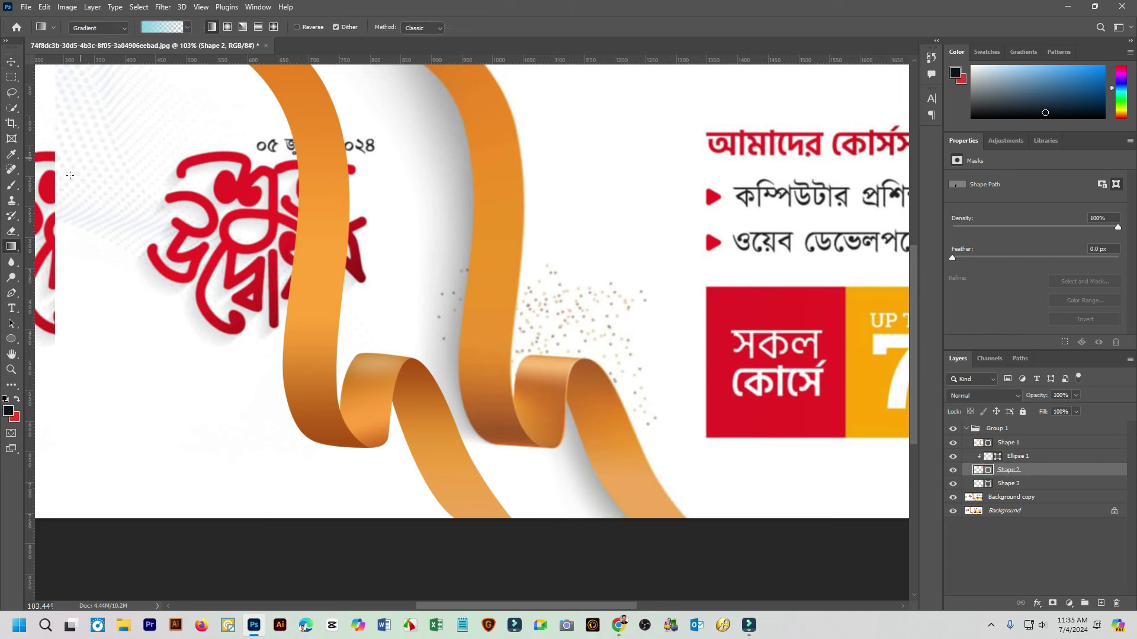
{"action": "left_click", "coordinate": [11, 342]}
{"action": "left_click", "coordinate": [133, 26]}
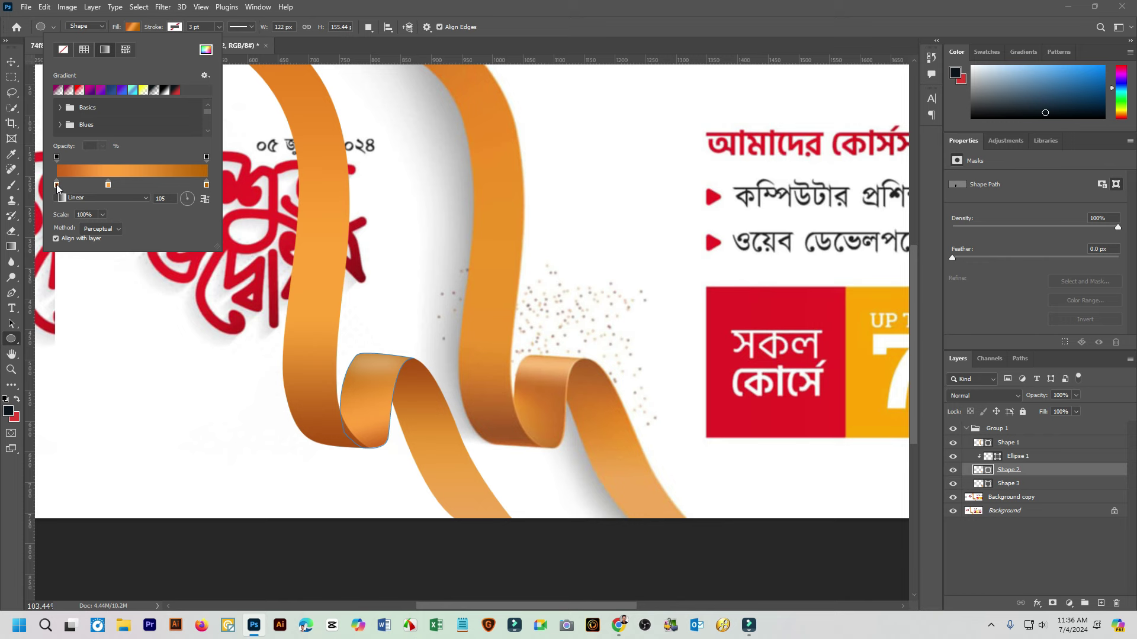
{"action": "double_click", "coordinate": [56, 187]}
{"action": "left_click_drag", "start_coordinate": [910, 190], "coordinate": [902, 209]}
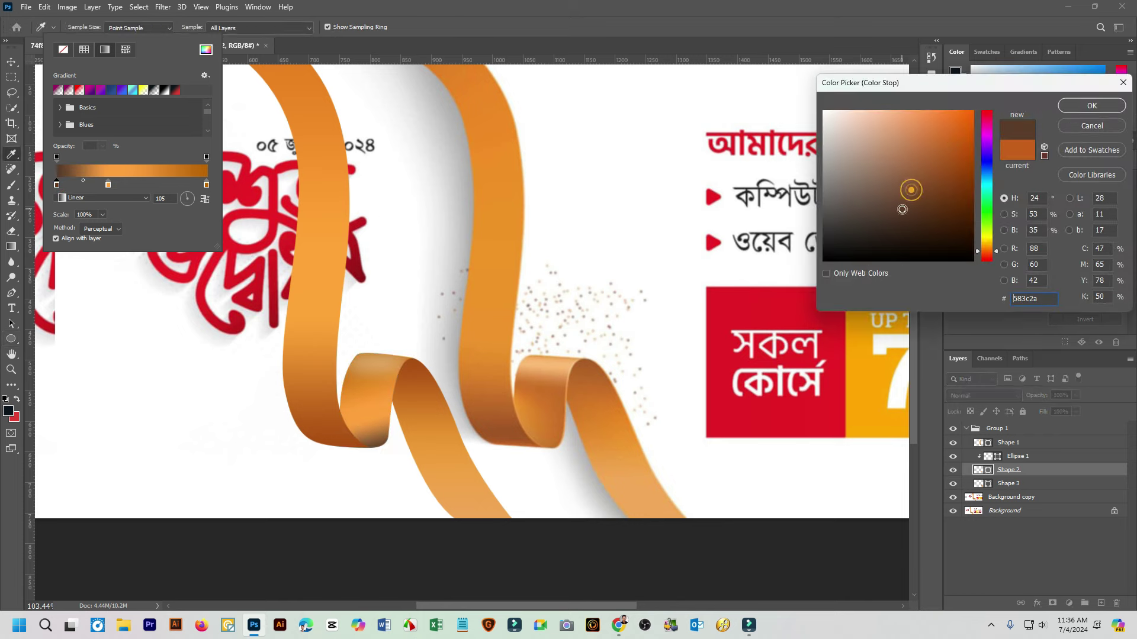
{"action": "left_click", "coordinate": [1099, 127]}
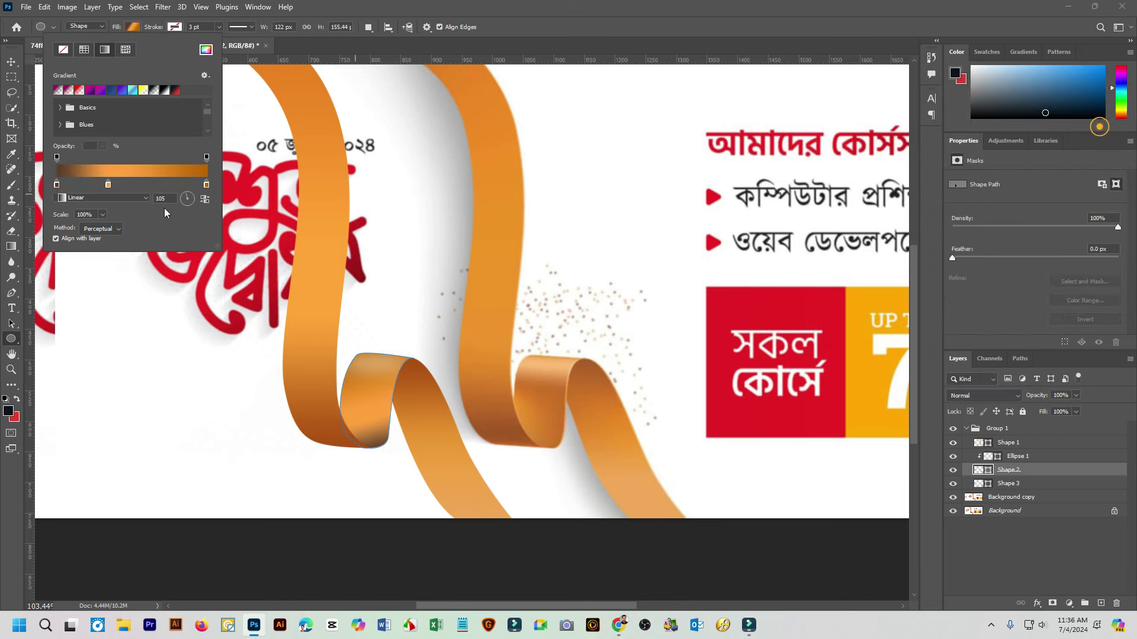
{"action": "double_click", "coordinate": [207, 187]}
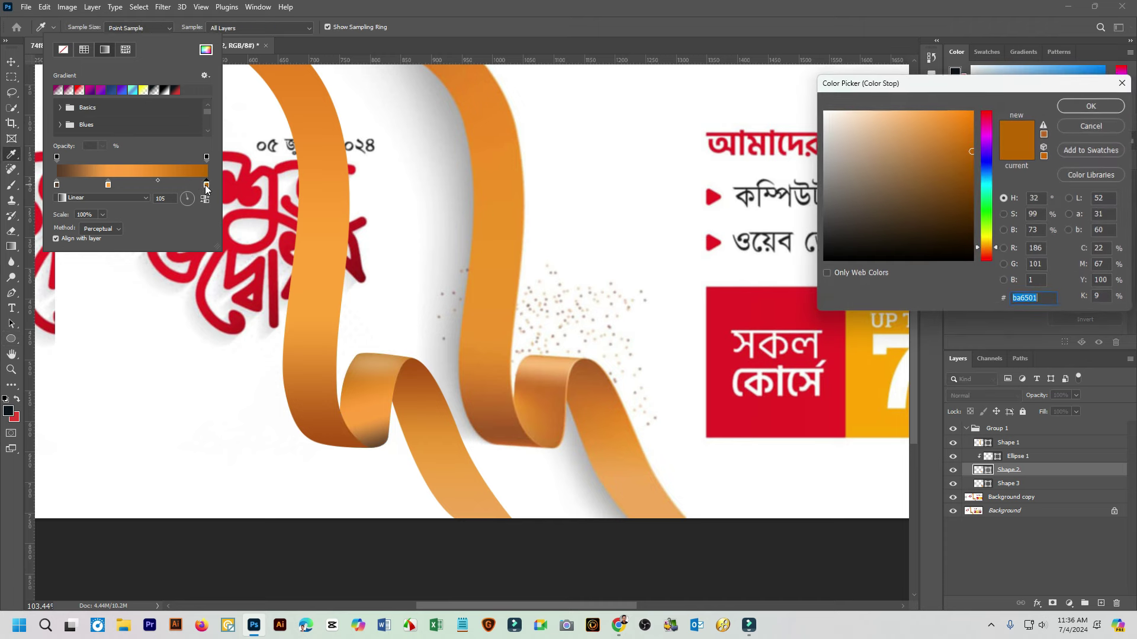
{"action": "left_click", "coordinate": [1086, 127]}
{"action": "left_click", "coordinate": [367, 236]}
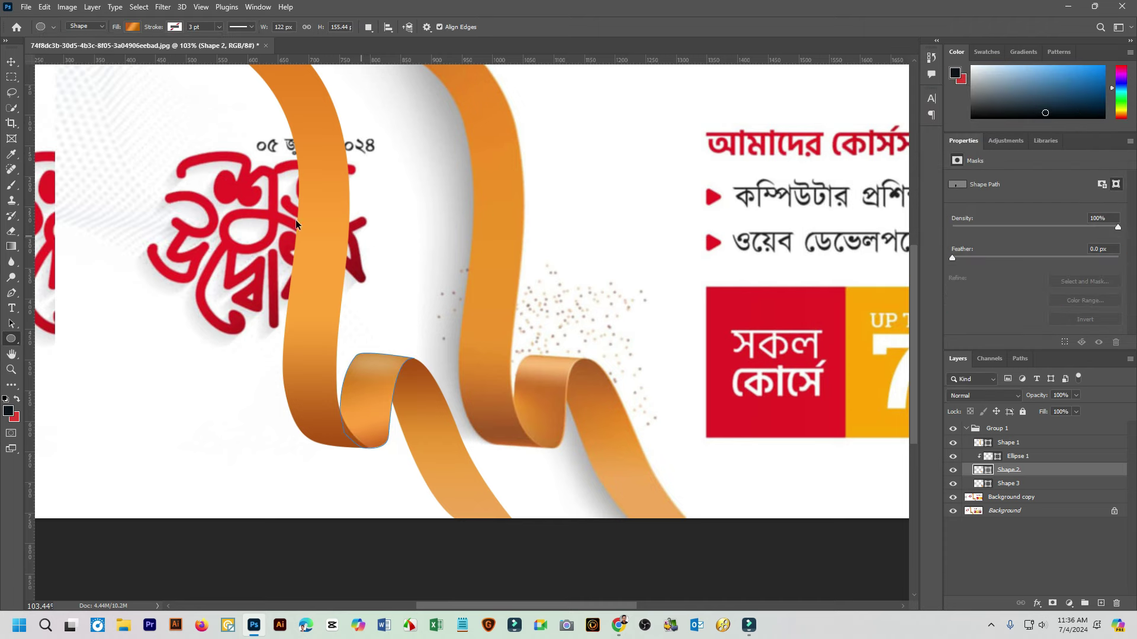
Set the gradient's right colour stop to a brighter orange, #e57b00
{"action": "left_click", "coordinate": [132, 27]}
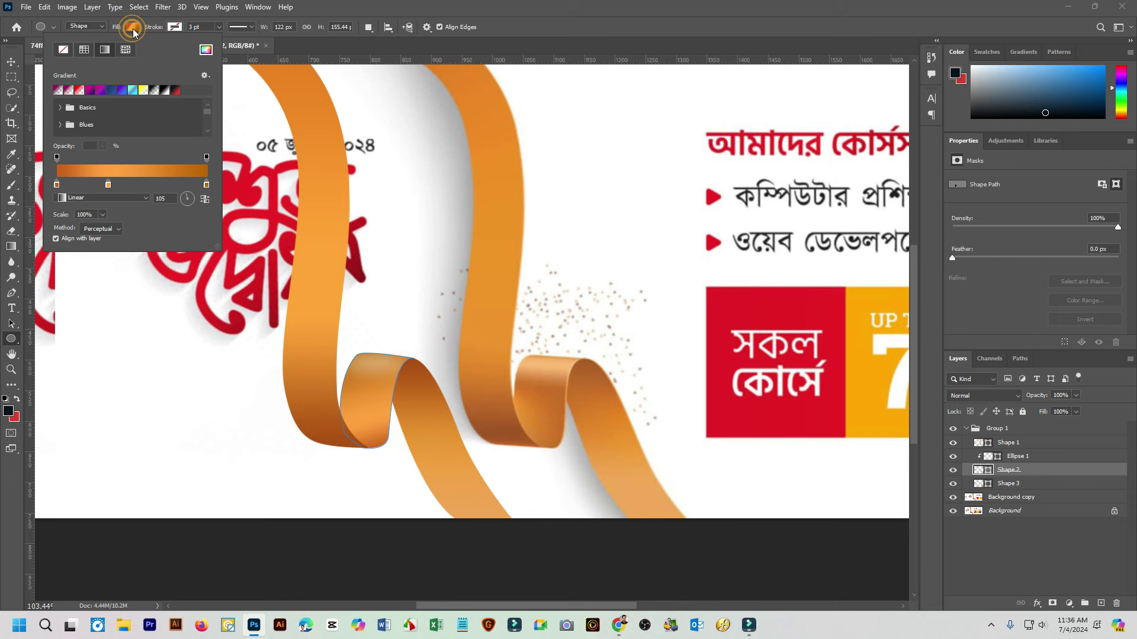
{"action": "double_click", "coordinate": [206, 187]}
{"action": "left_click", "coordinate": [950, 132]}
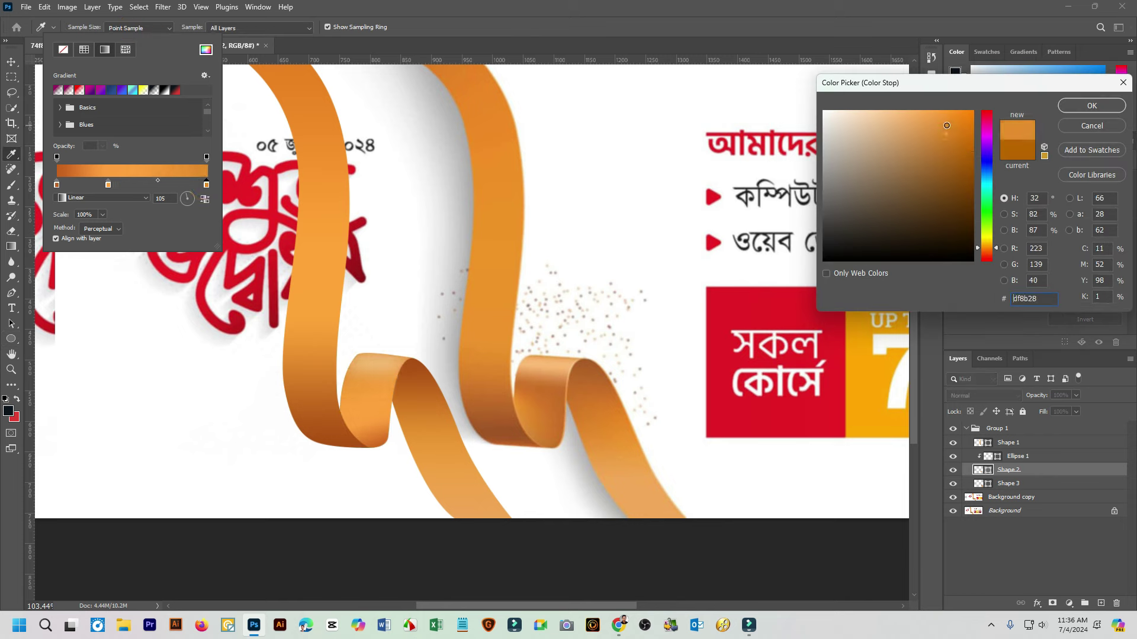
{"action": "mouse_move", "coordinate": [952, 130]}
{"action": "left_mouse_down"}
{"action": "mouse_move", "coordinate": [989, 140]}
{"action": "mouse_move", "coordinate": [973, 135]}
{"action": "left_mouse_up"}
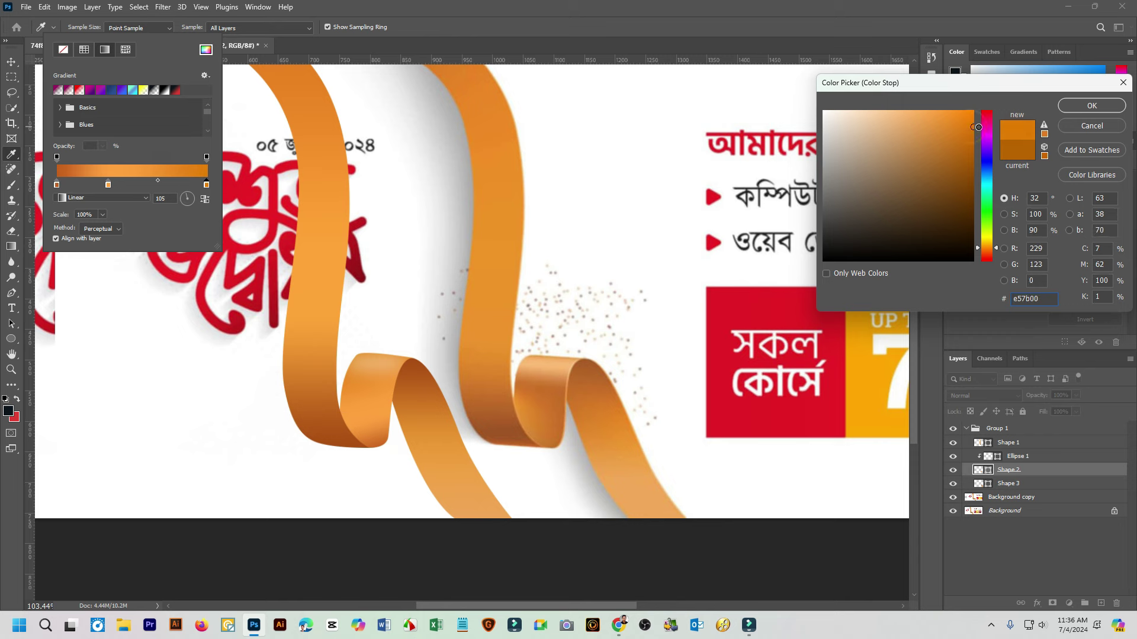
{"action": "left_click", "coordinate": [1085, 111]}
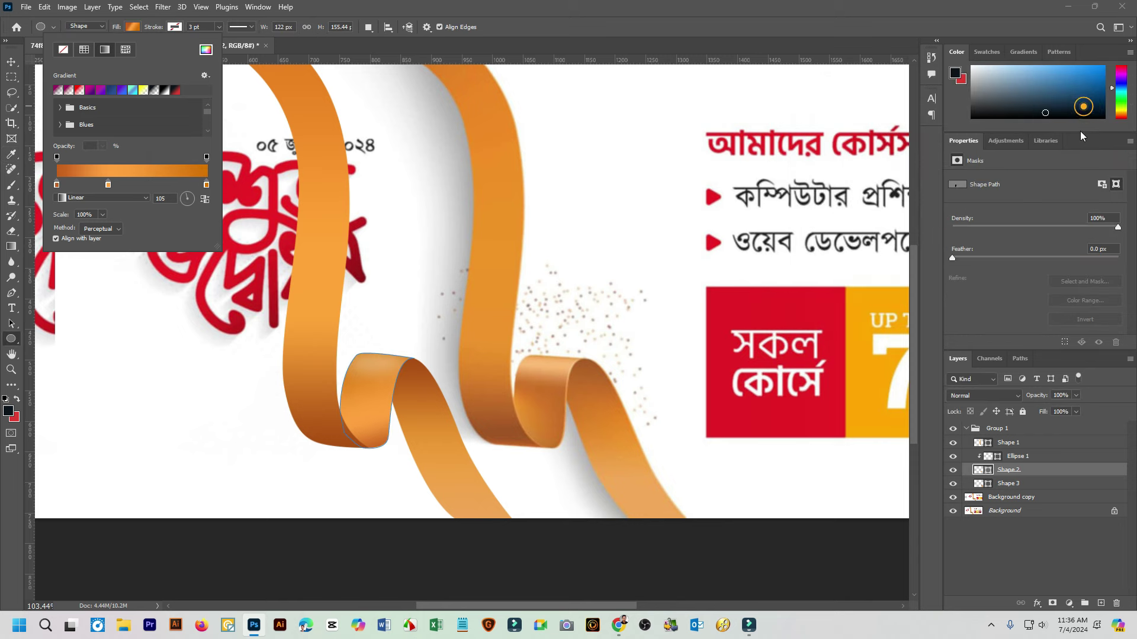
Lower Ellipse 1's opacity to 49%, then reselect the Shape 2 ribbon layer
{"action": "left_click", "coordinate": [1024, 456]}
{"action": "left_click", "coordinate": [1076, 395]}
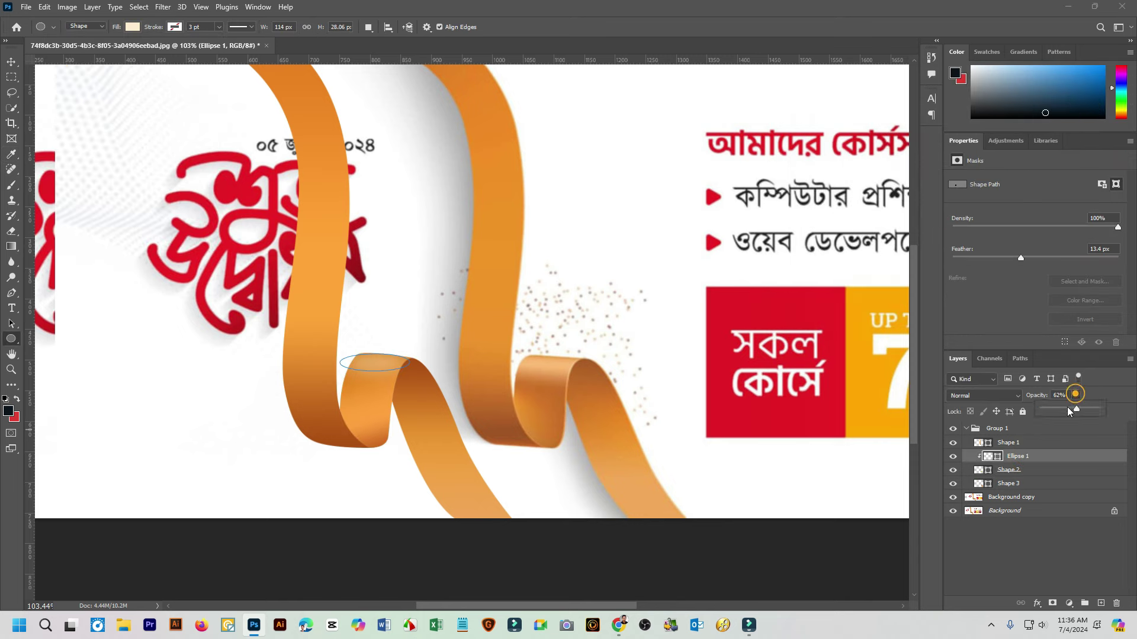
{"action": "left_click_drag", "start_coordinate": [1078, 407], "coordinate": [1060, 407]}
{"action": "key", "text": "v"}
{"action": "scroll", "coordinate": [509, 338], "scroll_direction": "down", "scroll_amount": 5}
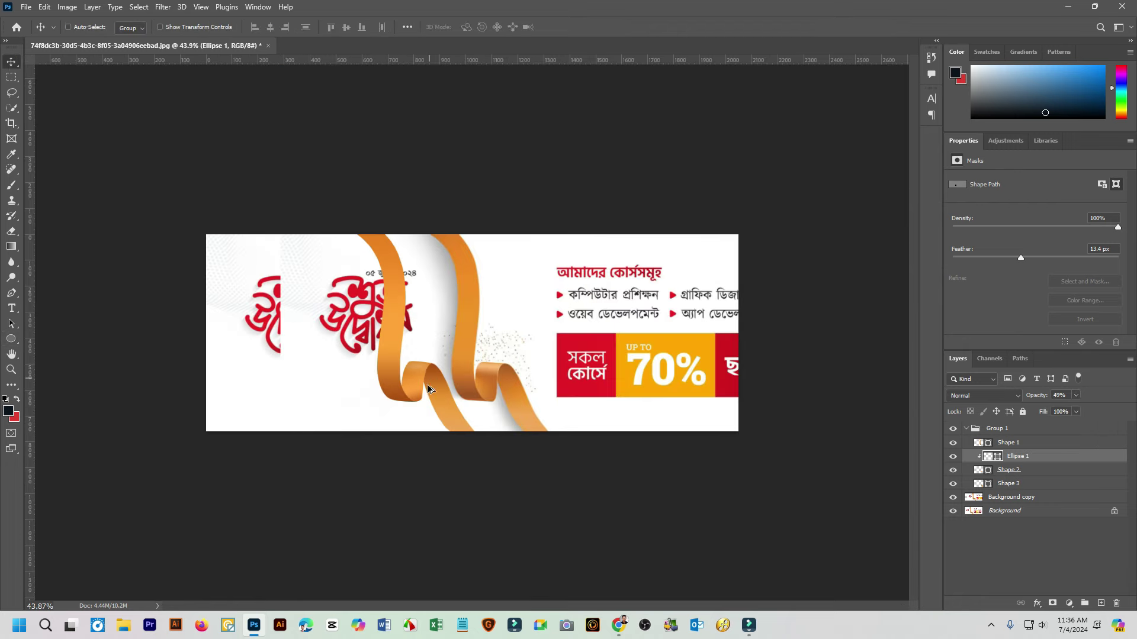
{"action": "scroll", "coordinate": [429, 389], "scroll_direction": "up", "scroll_amount": 2}
{"action": "scroll", "coordinate": [419, 412], "scroll_direction": "up", "scroll_amount": 2}
{"action": "scroll", "coordinate": [409, 408], "scroll_direction": "up", "scroll_amount": 1}
{"action": "scroll", "coordinate": [380, 406], "scroll_direction": "up", "scroll_amount": 1}
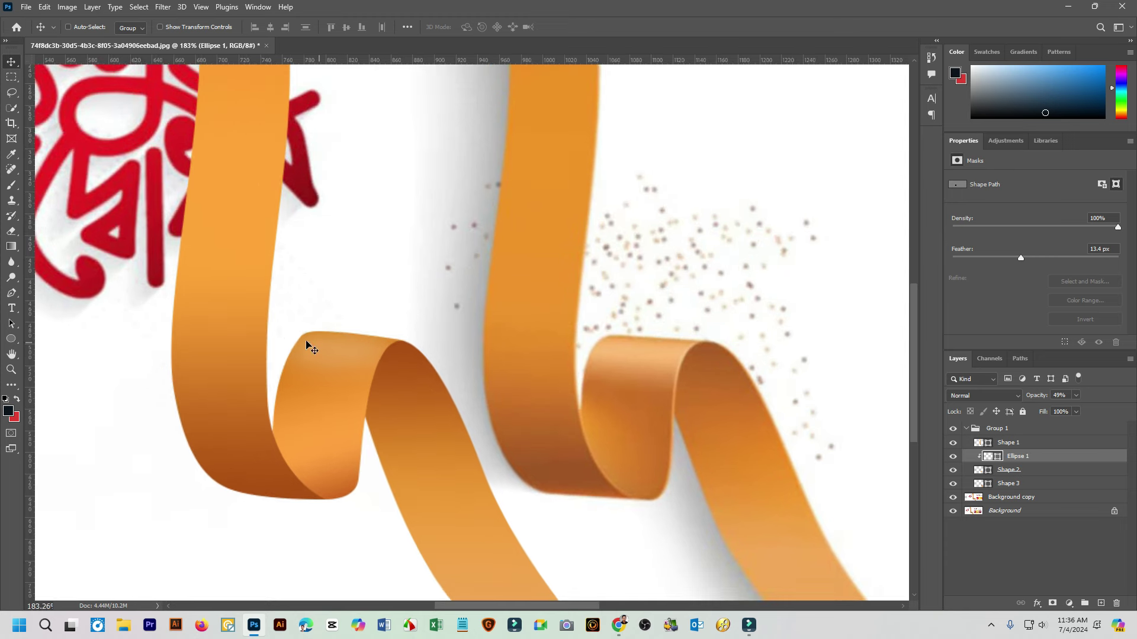
{"action": "scroll", "coordinate": [308, 344], "scroll_direction": "up", "scroll_amount": 1}
{"action": "scroll", "coordinate": [311, 344], "scroll_direction": "up", "scroll_amount": 1}
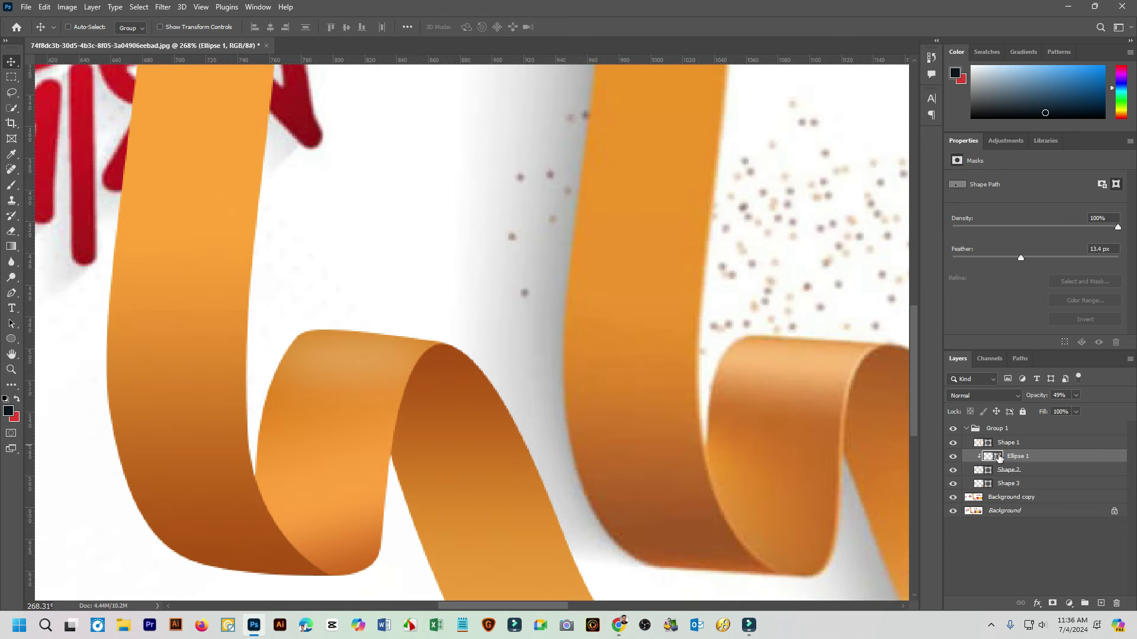
{"action": "left_click", "coordinate": [1010, 470]}
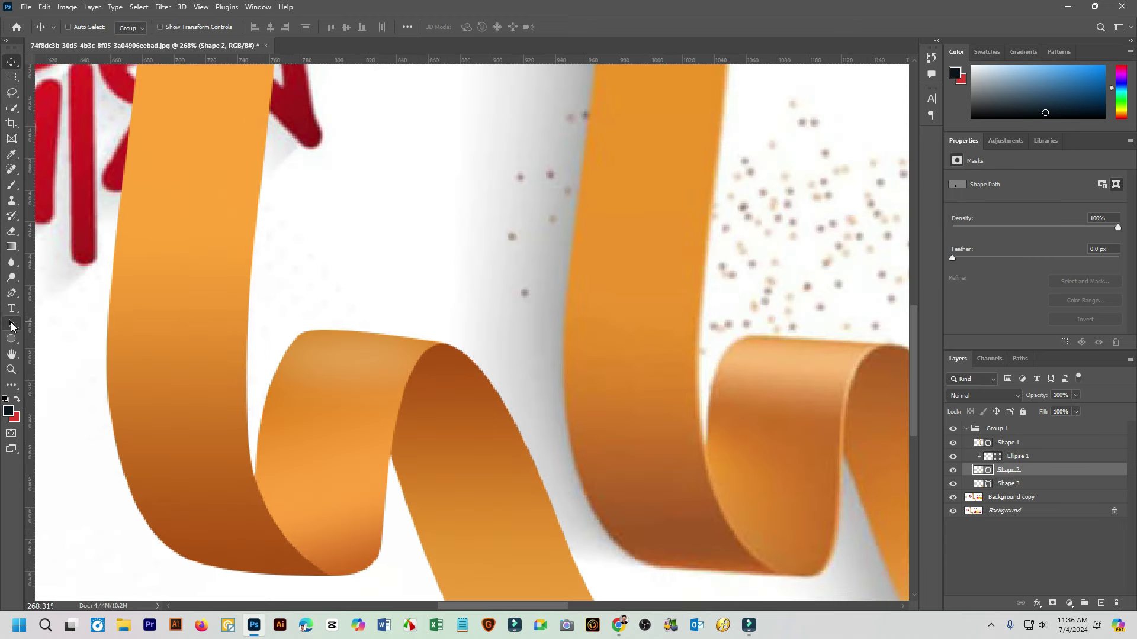
Select Shape 2's top-left curl anchor with Direct Selection and drag it down and left
{"action": "left_click", "coordinate": [11, 324]}
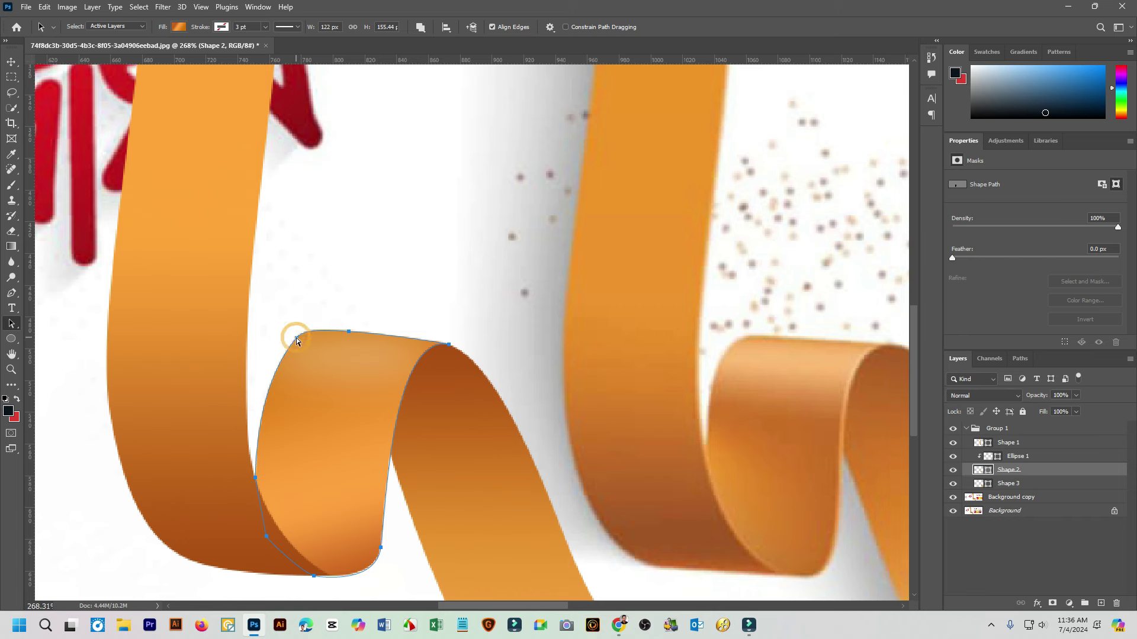
{"action": "left_click", "coordinate": [297, 338]}
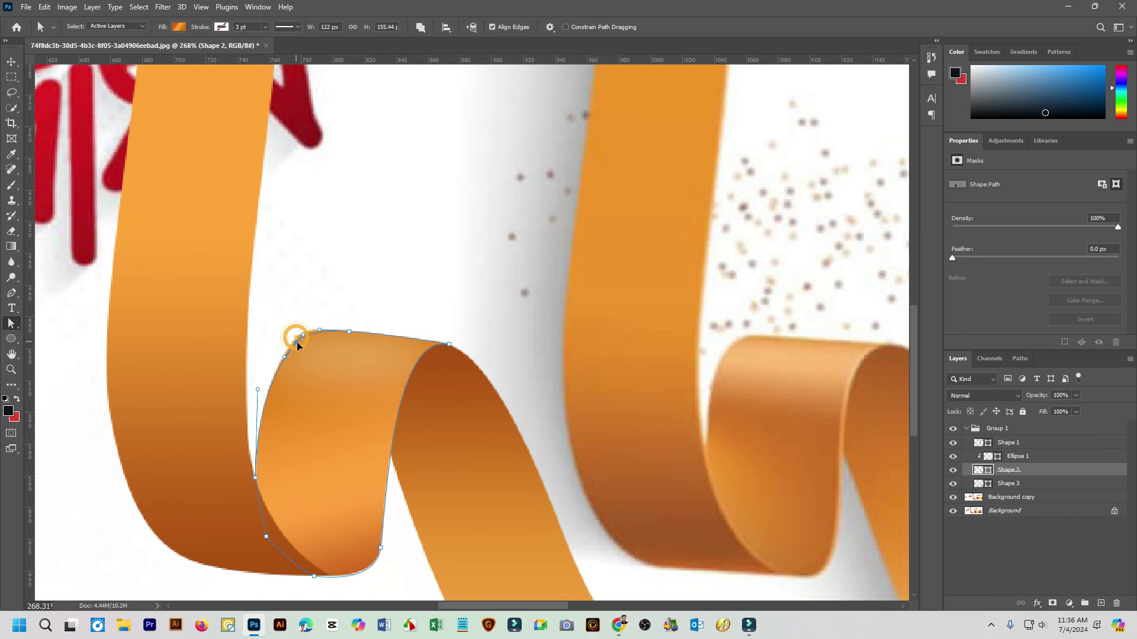
{"action": "left_click_drag", "start_coordinate": [297, 338], "coordinate": [298, 348]}
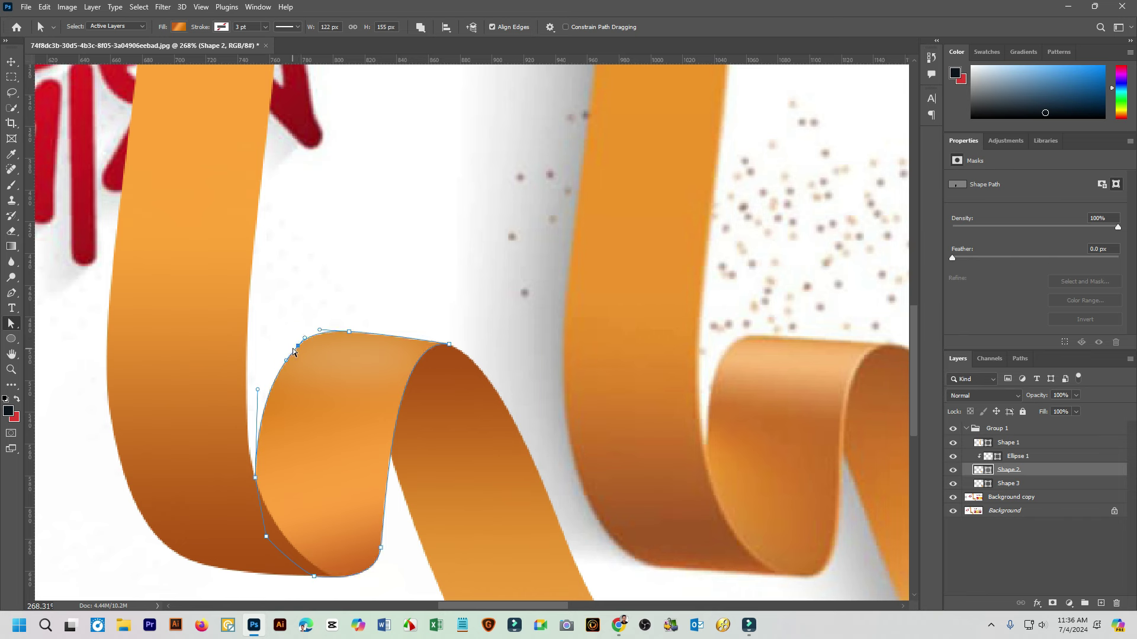
{"action": "left_click_drag", "start_coordinate": [298, 347], "coordinate": [293, 356]}
{"action": "scroll", "coordinate": [328, 293], "scroll_direction": "down", "scroll_amount": 2}
{"action": "scroll", "coordinate": [333, 292], "scroll_direction": "down", "scroll_amount": 1}
{"action": "scroll", "coordinate": [320, 301], "scroll_direction": "down", "scroll_amount": 1}
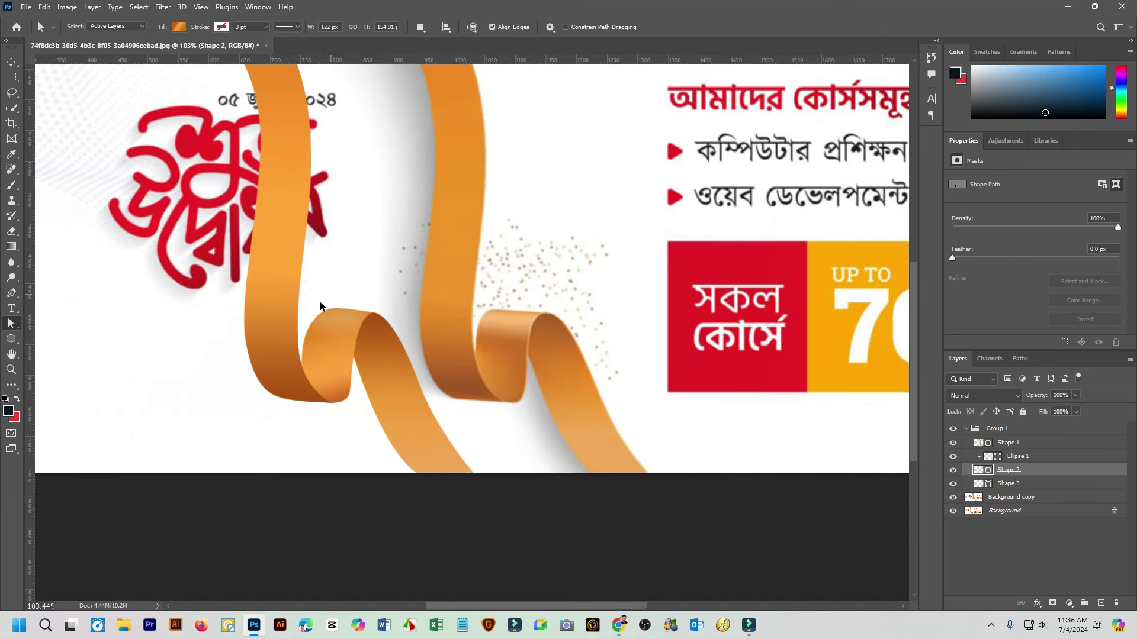
{"action": "scroll", "coordinate": [325, 325], "scroll_direction": "up", "scroll_amount": 2}
{"action": "scroll", "coordinate": [325, 330], "scroll_direction": "up", "scroll_amount": 1}
Reshape the curl's left-edge curve and raise the corner anchor for a smoother outline
{"action": "left_click", "coordinate": [326, 319]}
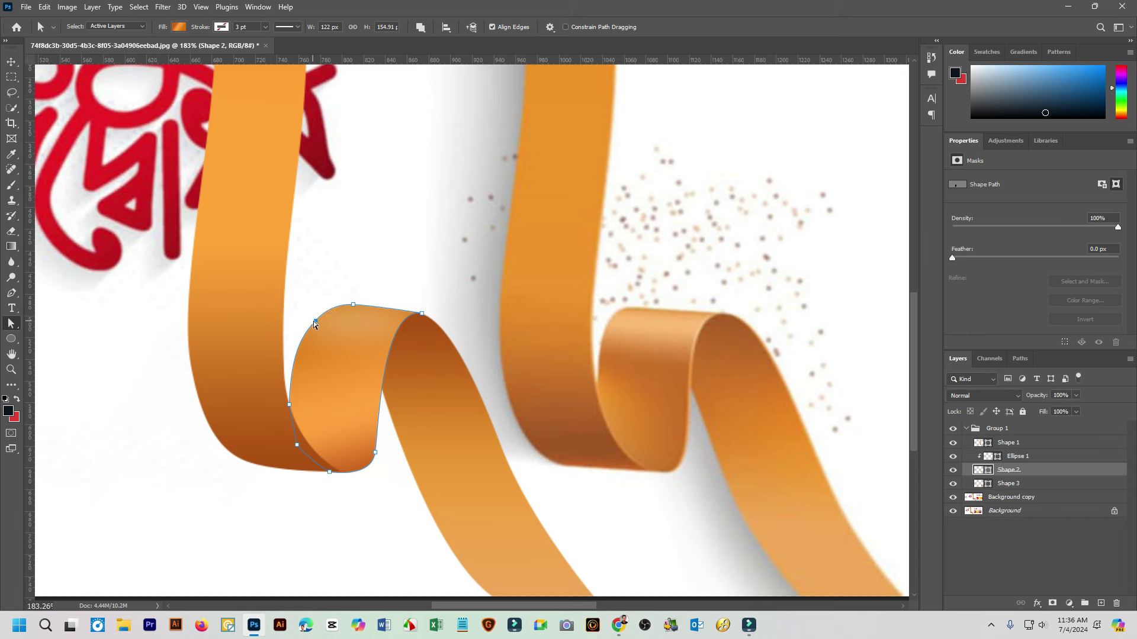
{"action": "left_click_drag", "start_coordinate": [314, 322], "coordinate": [312, 330]}
{"action": "left_click", "coordinate": [376, 279]}
{"action": "left_click", "coordinate": [347, 329]}
{"action": "scroll", "coordinate": [339, 322], "scroll_direction": "up", "scroll_amount": 3}
{"action": "scroll", "coordinate": [331, 324], "scroll_direction": "up", "scroll_amount": 3}
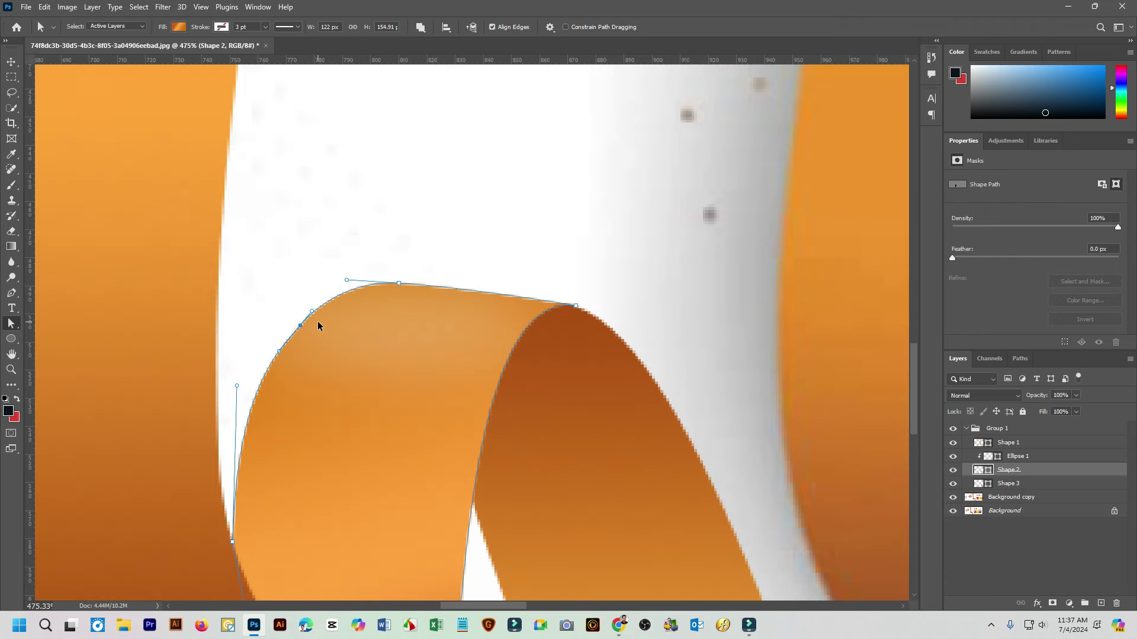
{"action": "left_click_drag", "start_coordinate": [237, 386], "coordinate": [259, 362]}
{"action": "left_click_drag", "start_coordinate": [300, 325], "coordinate": [301, 316]}
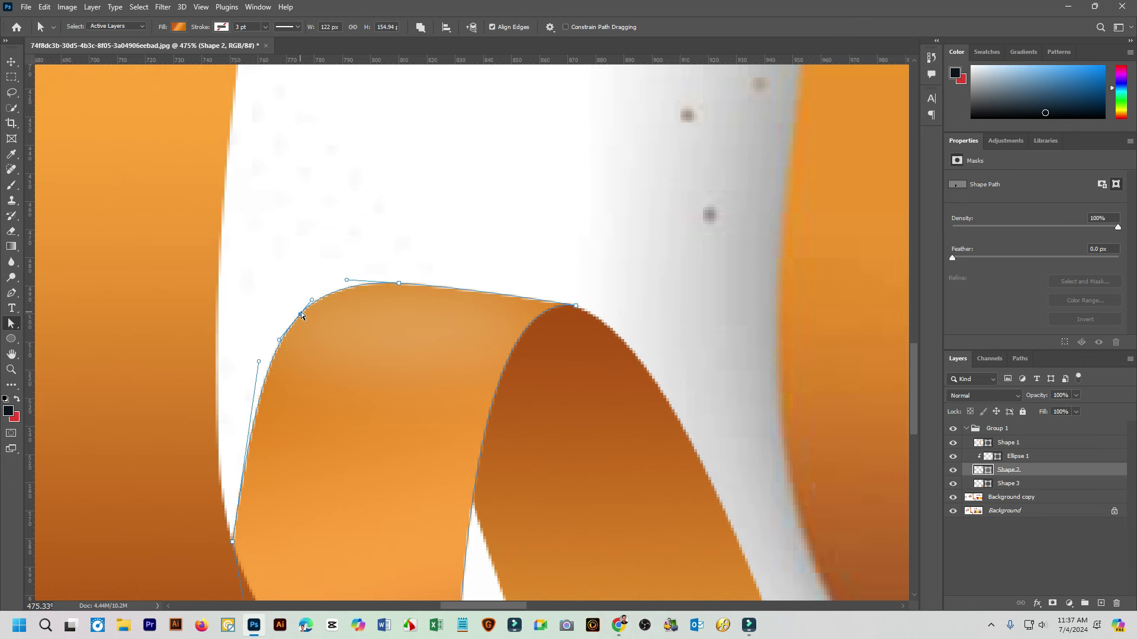
{"action": "left_click", "coordinate": [411, 211]}
{"action": "scroll", "coordinate": [418, 247], "scroll_direction": "down", "scroll_amount": 10}
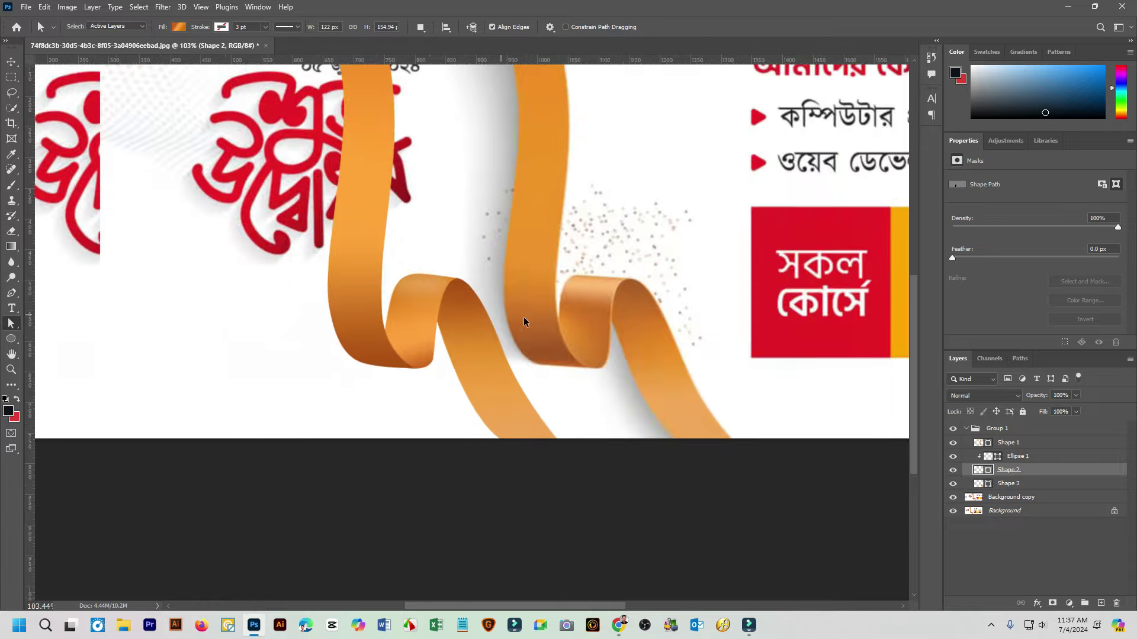
Hide the original banner background and add a new empty layer above Background copy
{"action": "scroll", "coordinate": [523, 321], "scroll_direction": "down", "scroll_amount": 3}
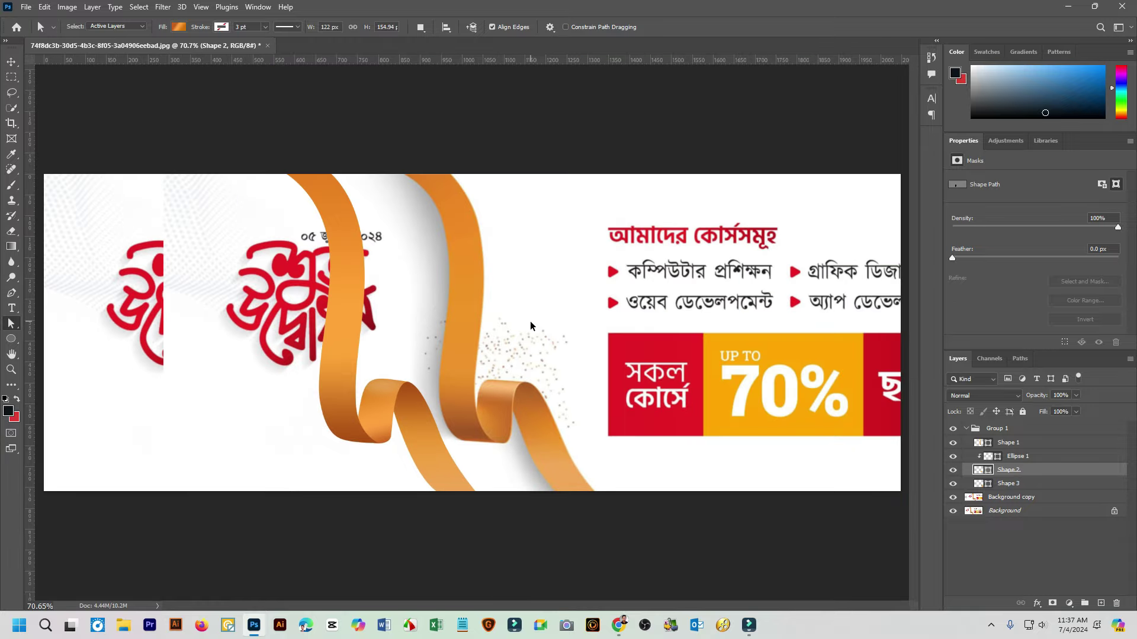
{"action": "left_click", "coordinate": [953, 510]}
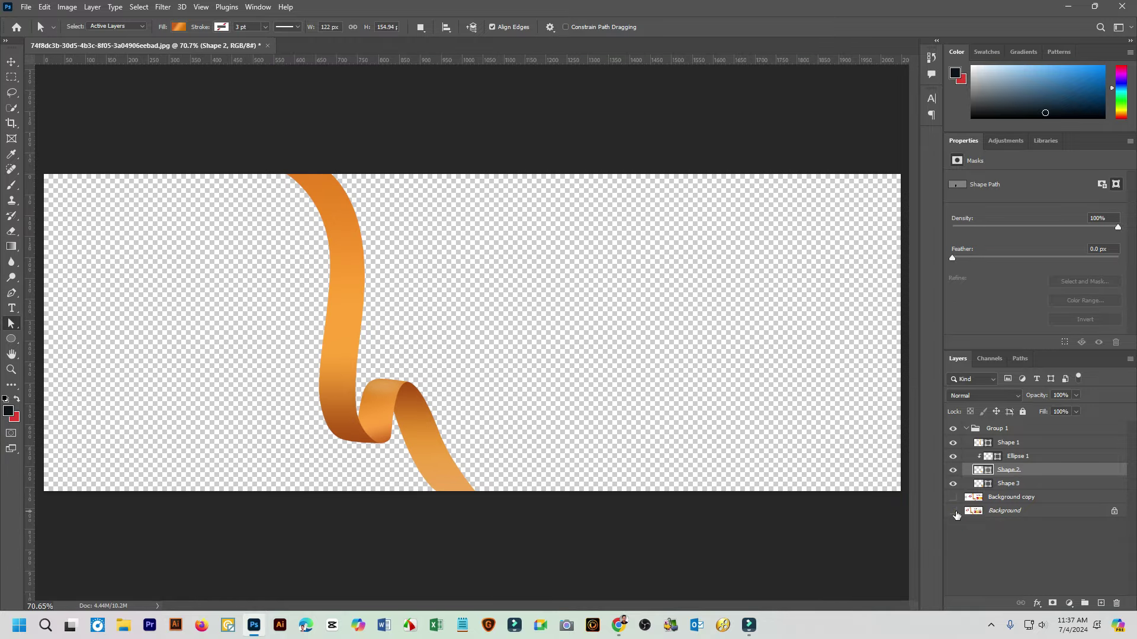
{"action": "left_click", "coordinate": [1023, 496]}
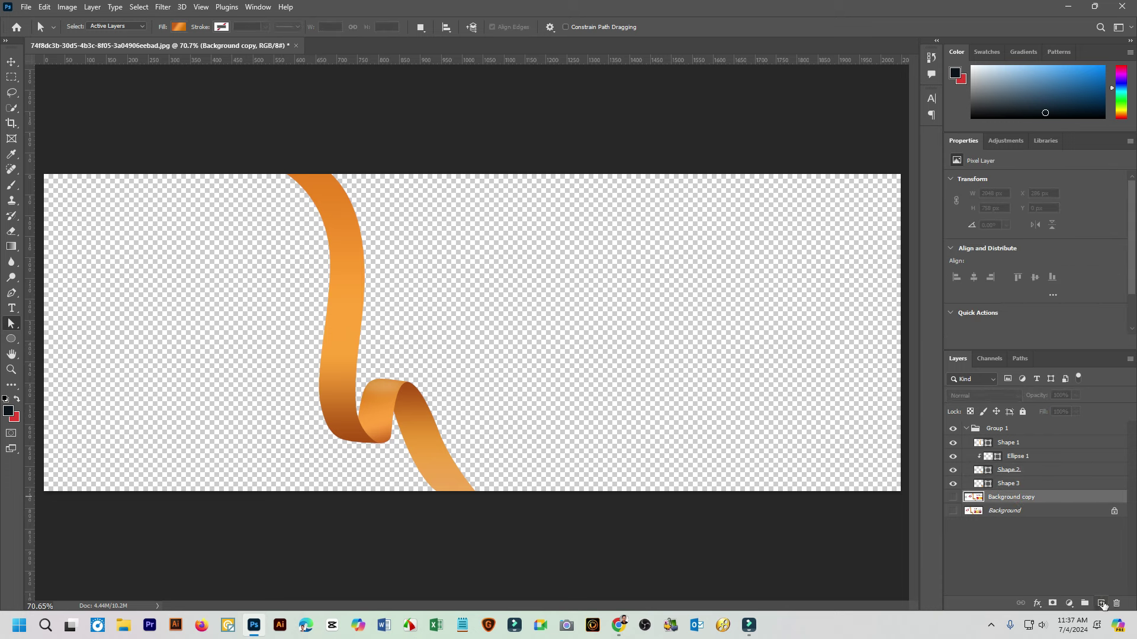
{"action": "left_click", "coordinate": [1101, 602]}
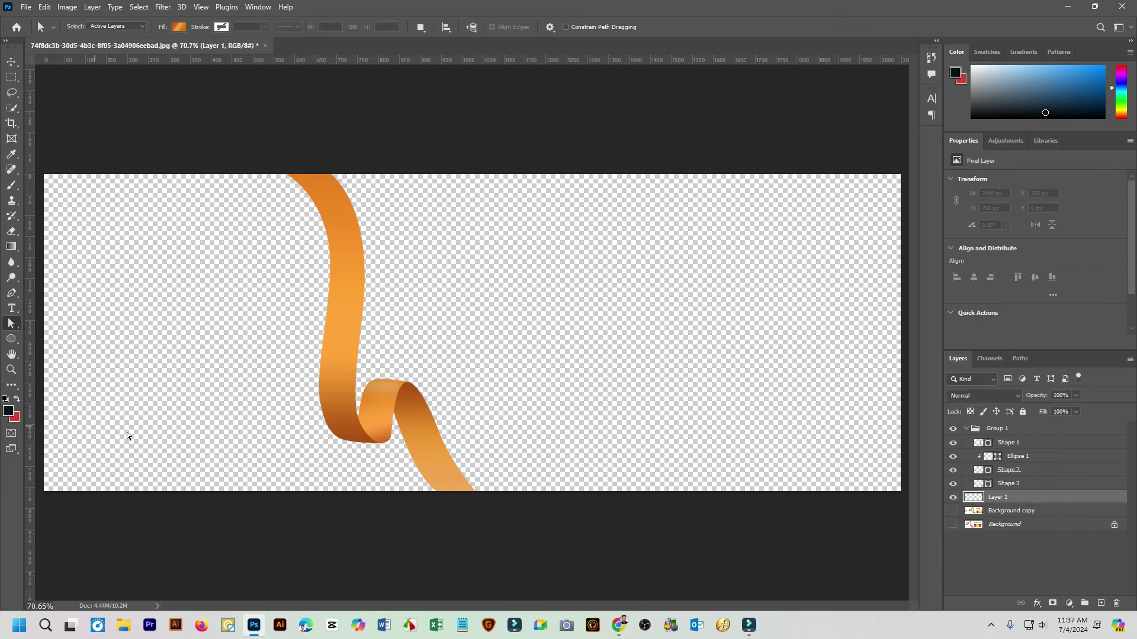
Add a Solid Color fill layer set to light grey #ececec
{"action": "left_click", "coordinate": [1069, 603]}
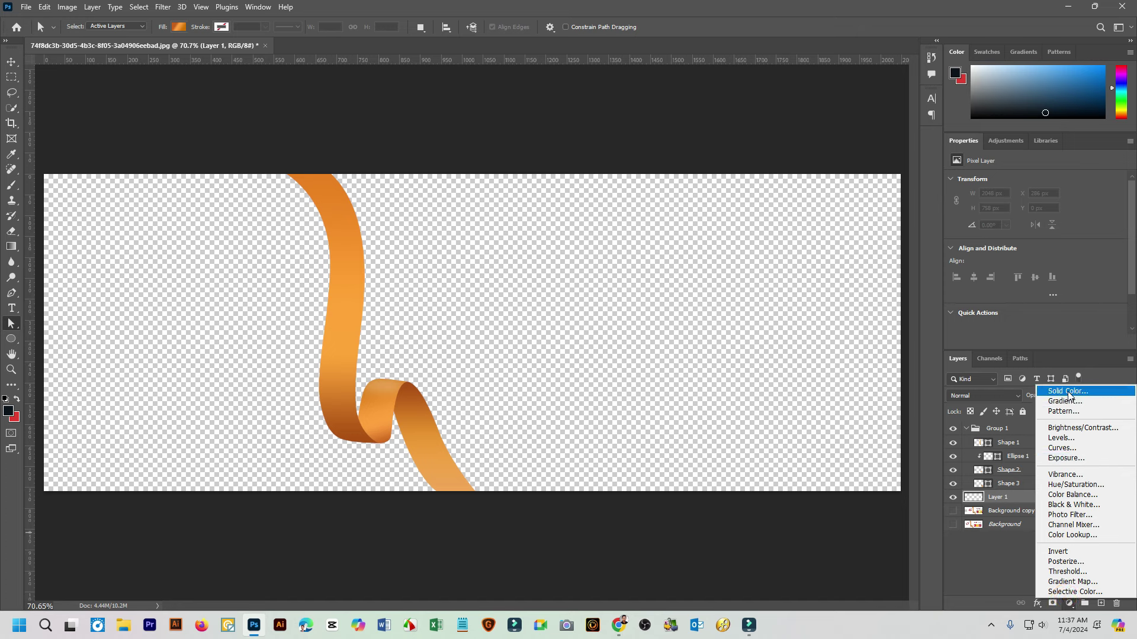
{"action": "left_click", "coordinate": [1050, 392]}
{"action": "left_click_drag", "start_coordinate": [852, 237], "coordinate": [782, 121]}
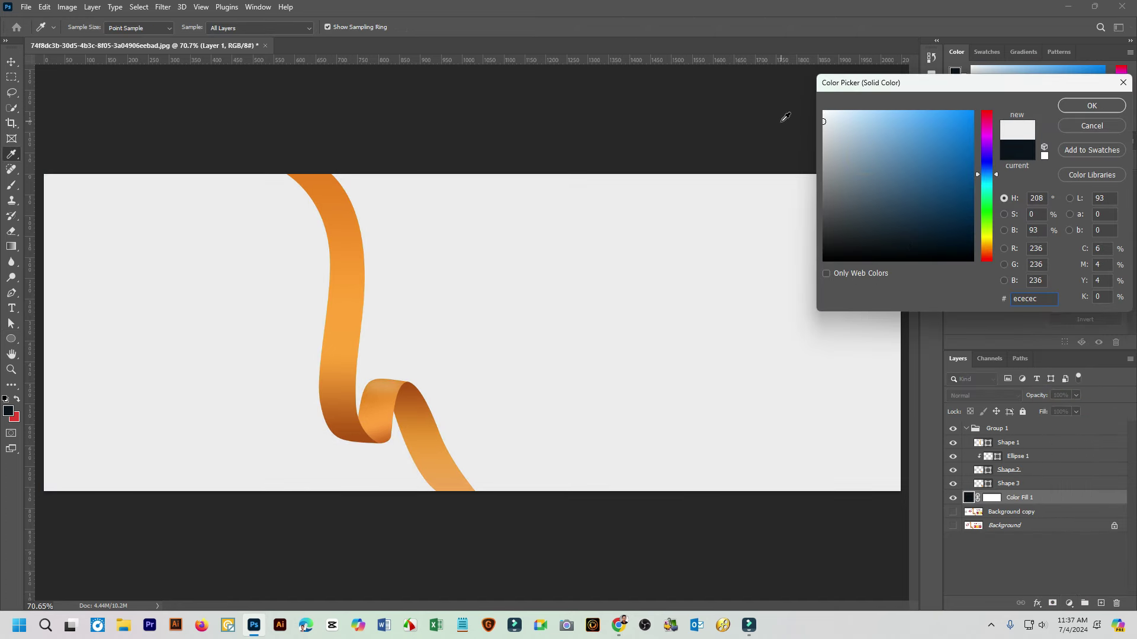
{"action": "left_click", "coordinate": [1091, 106]}
{"action": "scroll", "coordinate": [419, 470], "scroll_direction": "down", "scroll_amount": 1}
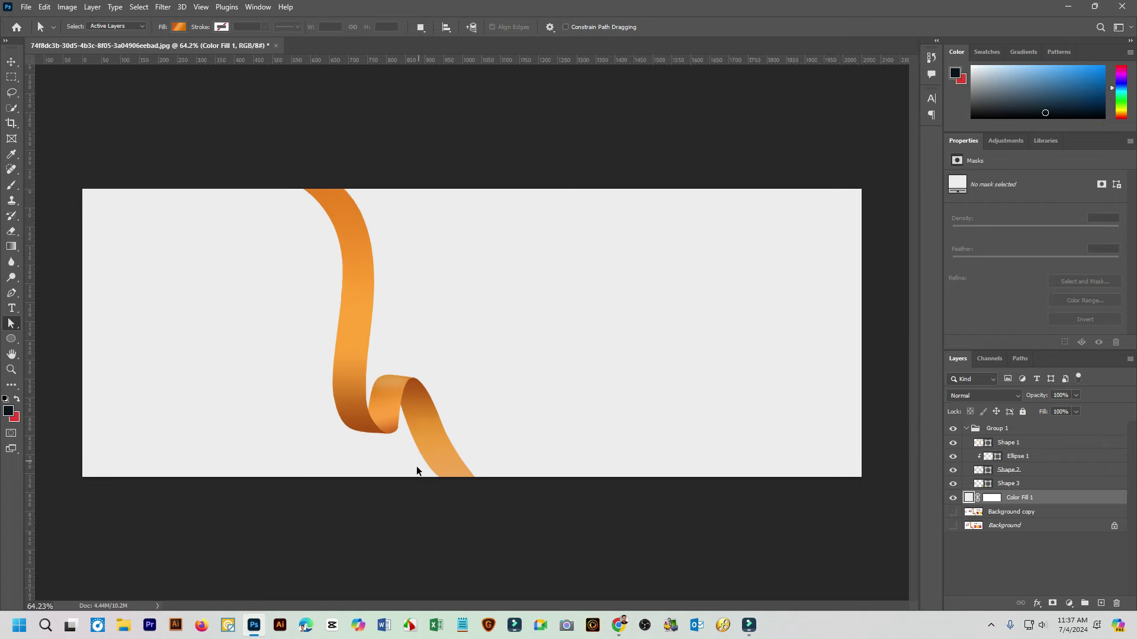
{"action": "scroll", "coordinate": [414, 480], "scroll_direction": "up", "scroll_amount": 3}
{"action": "scroll", "coordinate": [413, 479], "scroll_direction": "down", "scroll_amount": 2}
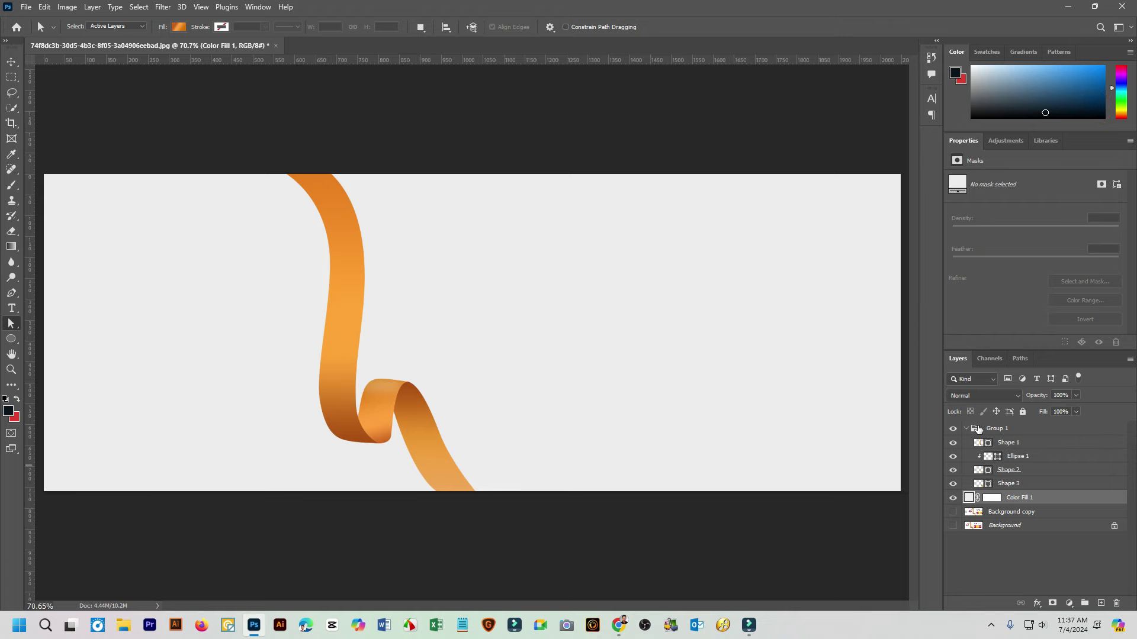
Give Group 1 a drop shadow with about 28% opacity, 18 px distance and 35 px size
{"action": "left_click", "coordinate": [967, 427]}
{"action": "double_click", "coordinate": [1041, 428]}
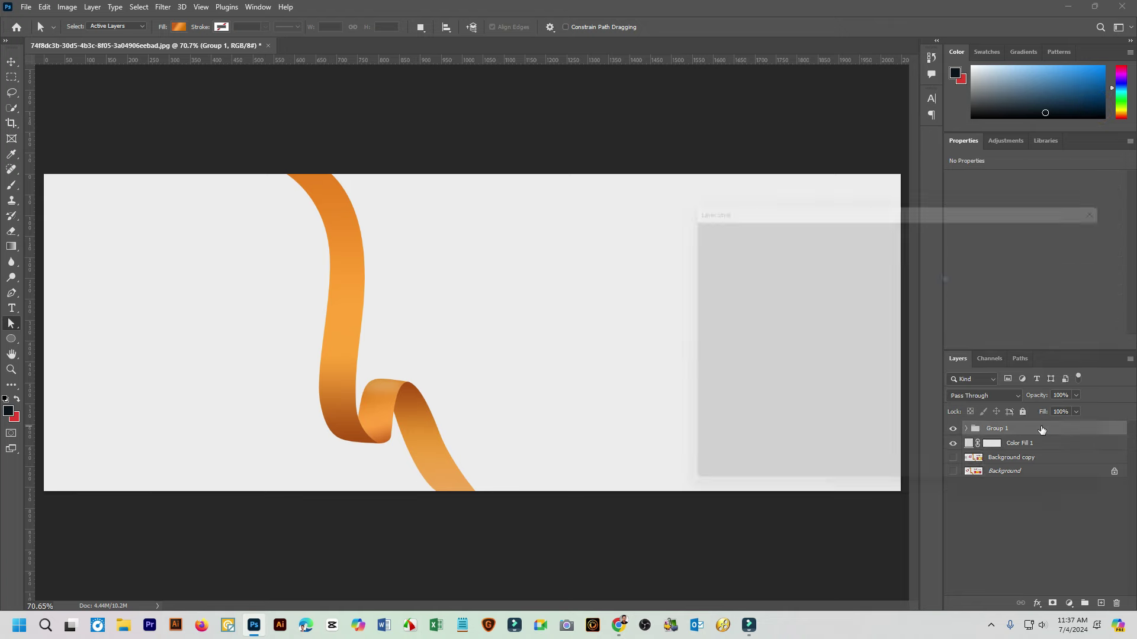
{"action": "left_click", "coordinate": [708, 439]}
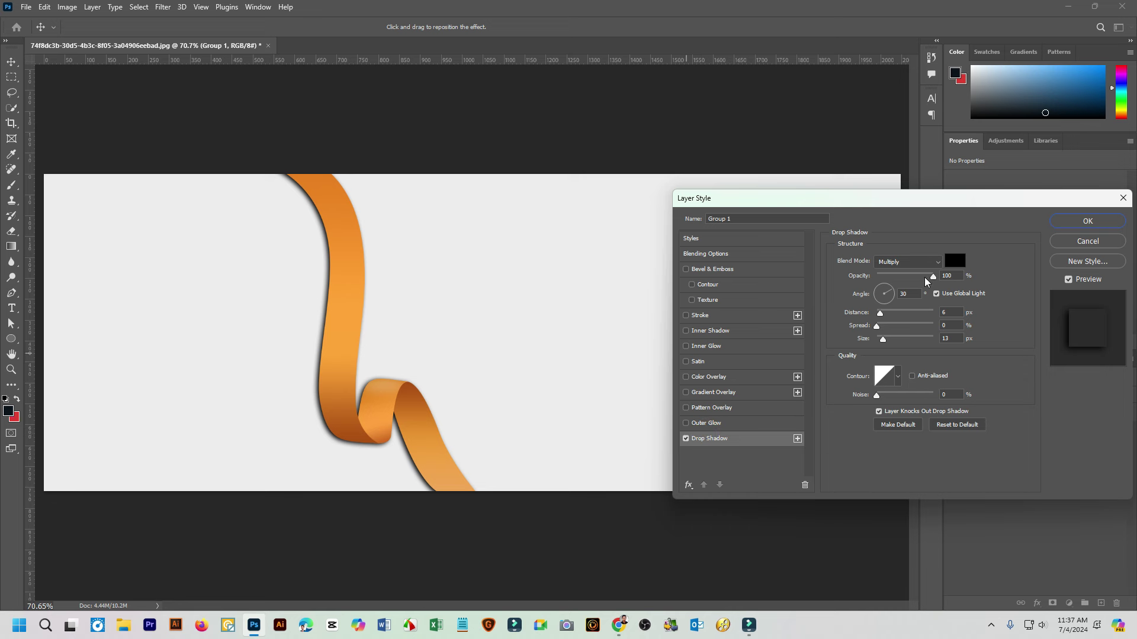
{"action": "left_click_drag", "start_coordinate": [933, 276], "coordinate": [897, 277]}
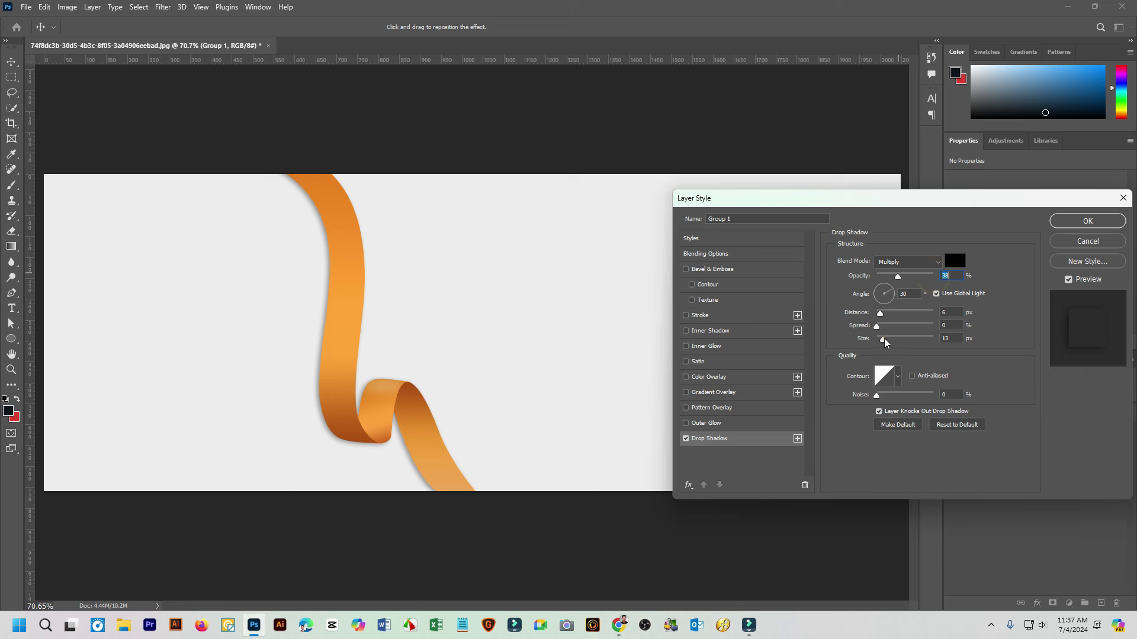
{"action": "left_click_drag", "start_coordinate": [885, 342], "coordinate": [889, 342]}
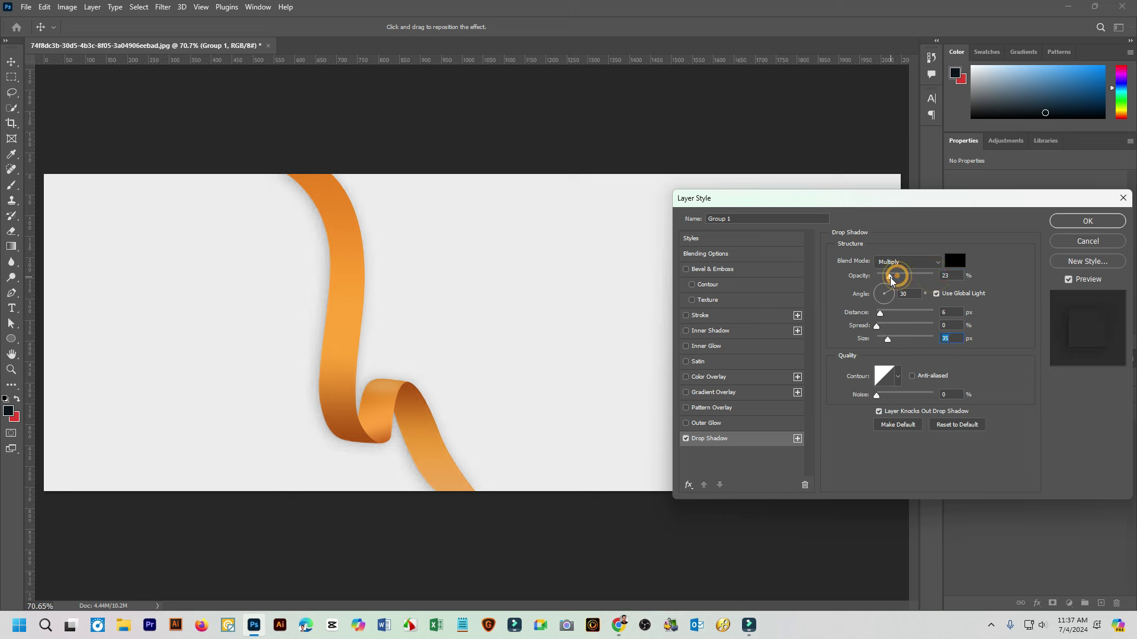
{"action": "left_click_drag", "start_coordinate": [897, 277], "coordinate": [899, 277]}
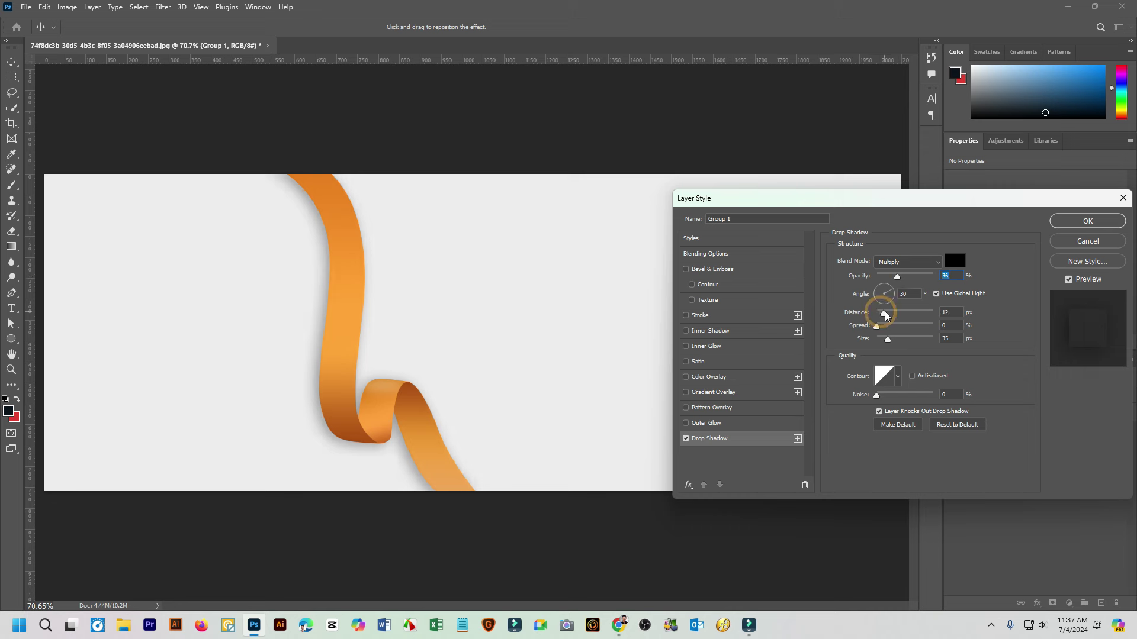
{"action": "left_click_drag", "start_coordinate": [882, 315], "coordinate": [892, 278]}
{"action": "left_click", "coordinate": [893, 278]}
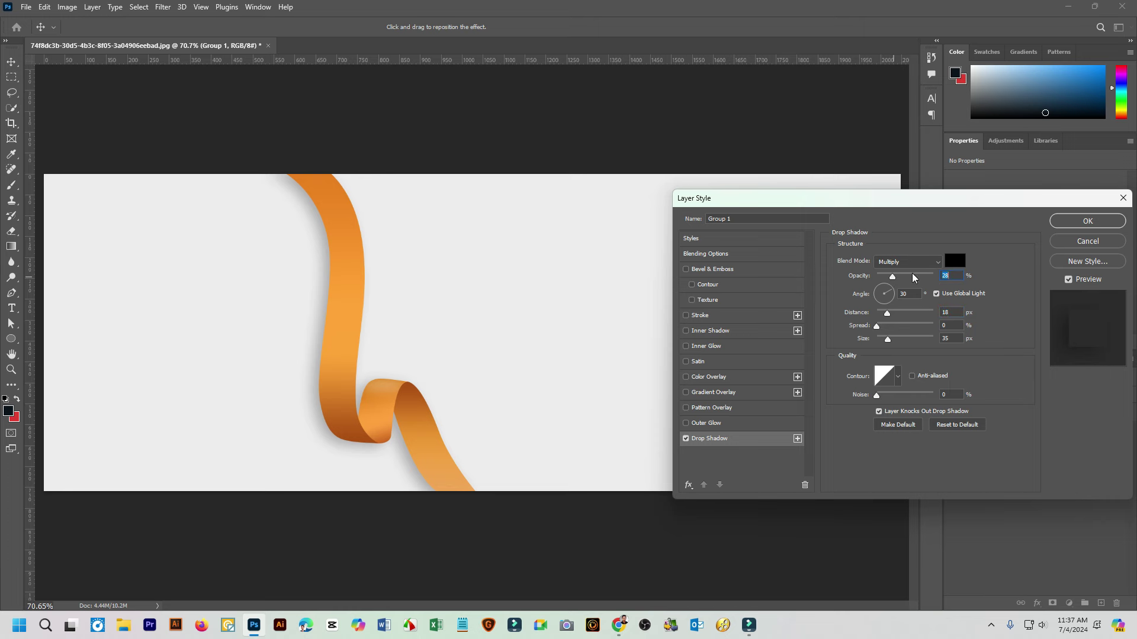
{"action": "left_click", "coordinate": [1087, 221]}
Make Background copy visible, then hide and reshow Color Fill 1 to compare
{"action": "scroll", "coordinate": [734, 326], "scroll_direction": "down", "scroll_amount": 5}
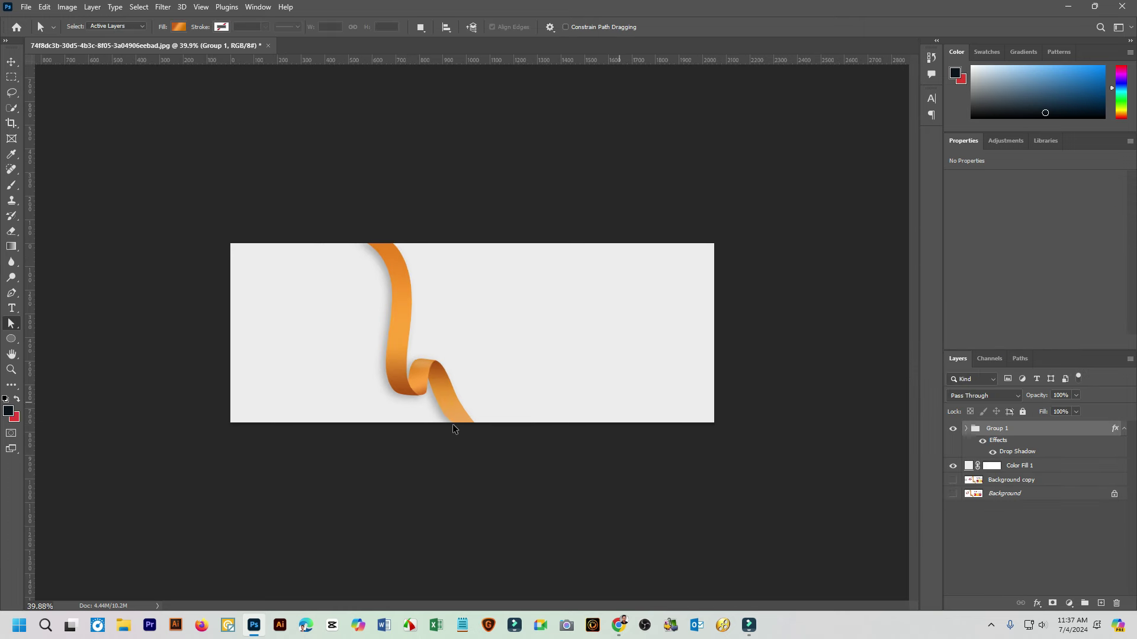
{"action": "scroll", "coordinate": [450, 435], "scroll_direction": "up", "scroll_amount": 1}
{"action": "scroll", "coordinate": [449, 435], "scroll_direction": "up", "scroll_amount": 1}
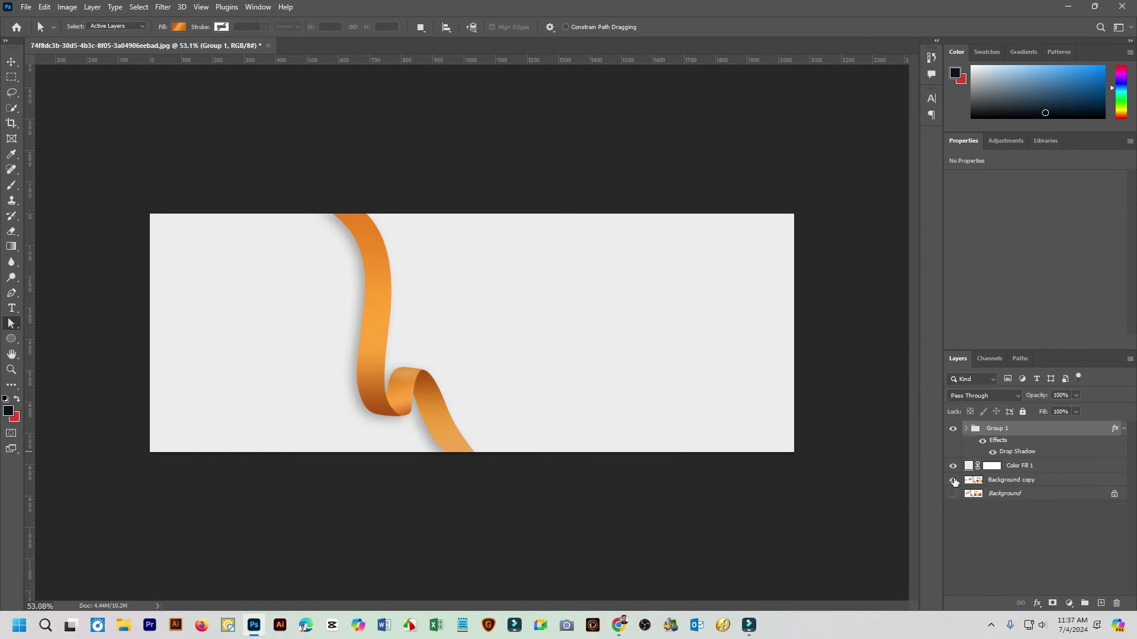
{"action": "left_click", "coordinate": [953, 480]}
{"action": "left_click", "coordinate": [955, 466]}
{"action": "left_click", "coordinate": [954, 466]}
Collapse Group 1's effects list in the Layers panel
{"action": "scroll", "coordinate": [363, 354], "scroll_direction": "up", "scroll_amount": 3}
{"action": "scroll", "coordinate": [452, 354], "scroll_direction": "down", "scroll_amount": 3}
{"action": "scroll", "coordinate": [306, 357], "scroll_direction": "up", "scroll_amount": 3}
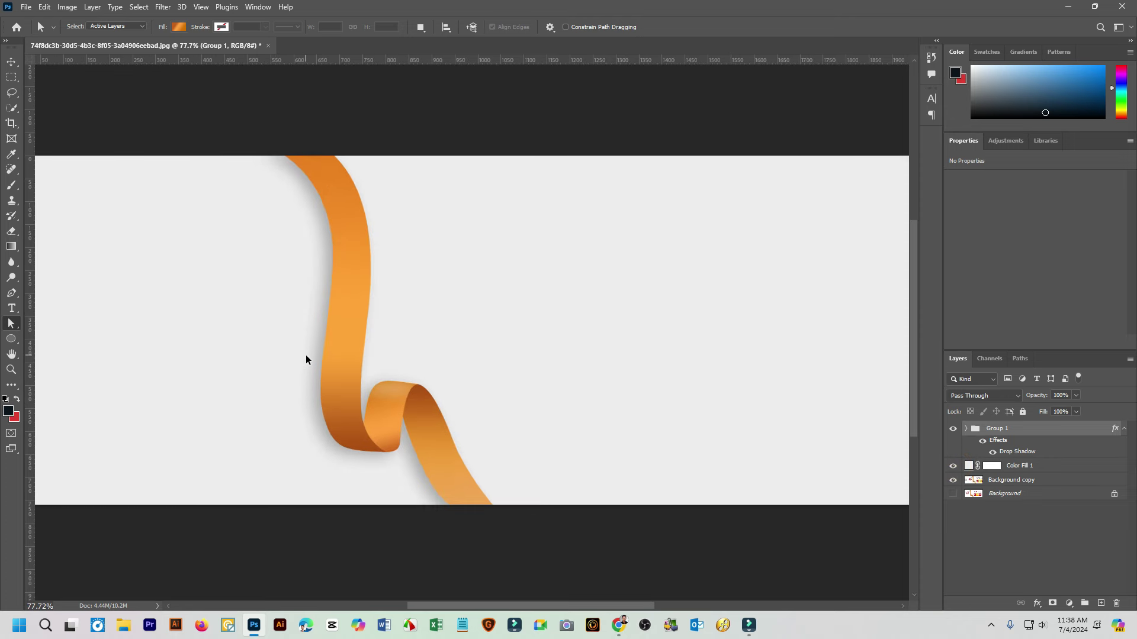
{"action": "scroll", "coordinate": [456, 362], "scroll_direction": "down", "scroll_amount": 2}
{"action": "scroll", "coordinate": [456, 364], "scroll_direction": "up", "scroll_amount": 1}
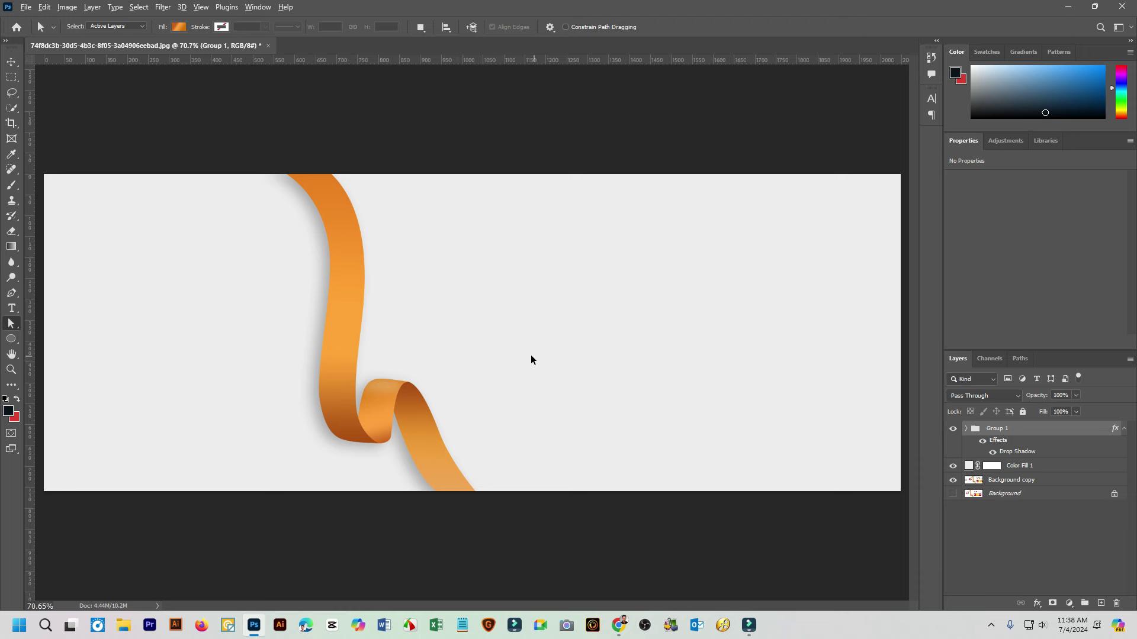
{"action": "scroll", "coordinate": [521, 355], "scroll_direction": "down", "scroll_amount": 2}
{"action": "scroll", "coordinate": [473, 322], "scroll_direction": "up", "scroll_amount": 1}
{"action": "scroll", "coordinate": [485, 327], "scroll_direction": "down", "scroll_amount": 1}
{"action": "scroll", "coordinate": [487, 330], "scroll_direction": "down", "scroll_amount": 2}
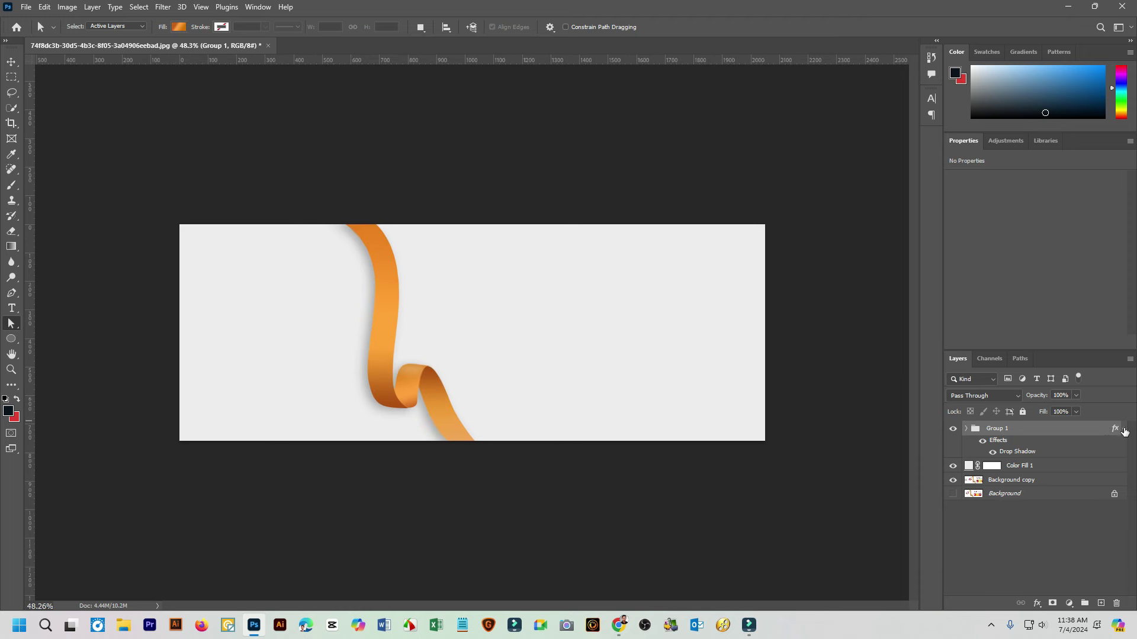
{"action": "left_click", "coordinate": [1123, 428]}
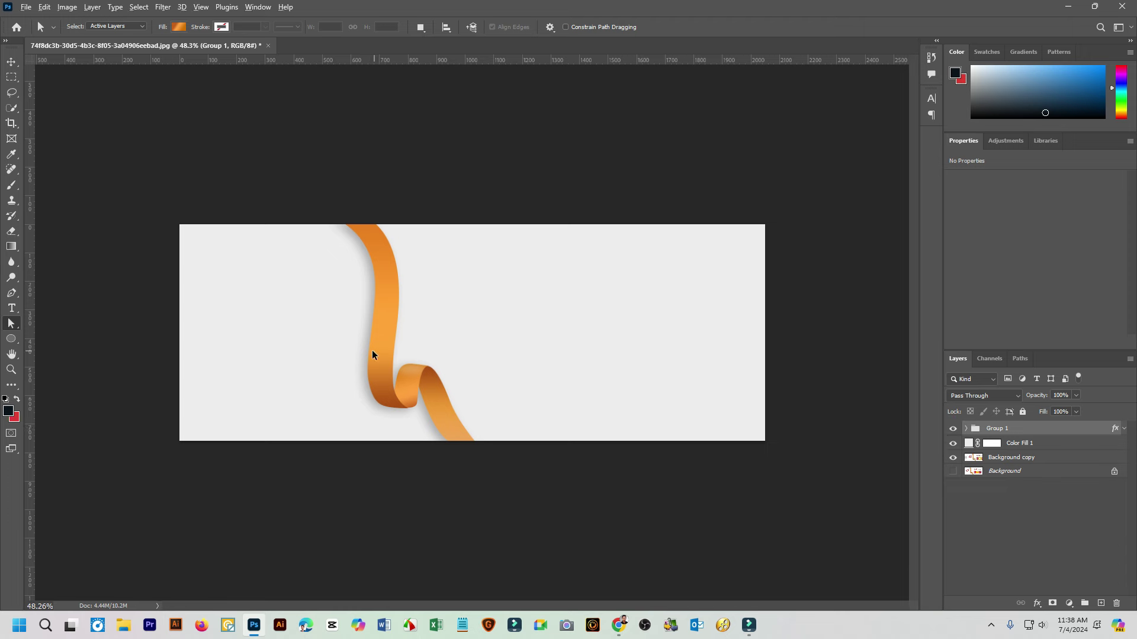
{"action": "scroll", "coordinate": [373, 352], "scroll_direction": "up", "scroll_amount": 2}
{"action": "scroll", "coordinate": [403, 358], "scroll_direction": "down", "scroll_amount": 2}
{"action": "scroll", "coordinate": [415, 364], "scroll_direction": "up", "scroll_amount": 2}
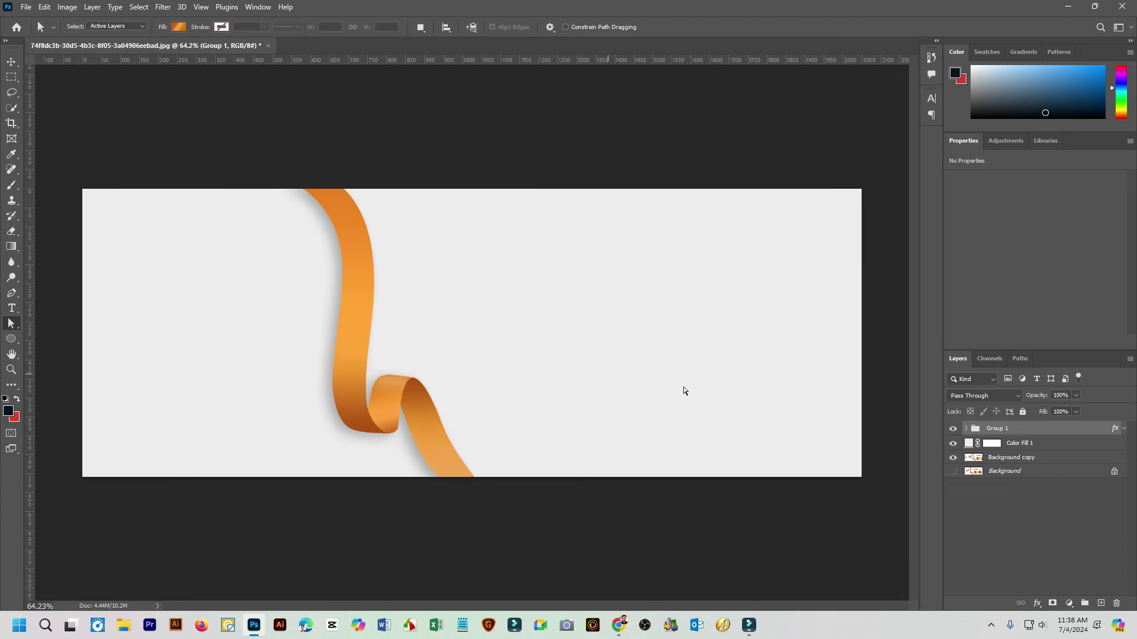
{"action": "scroll", "coordinate": [475, 373], "scroll_direction": "up", "scroll_amount": 1}
{"action": "scroll", "coordinate": [622, 396], "scroll_direction": "down", "scroll_amount": 2}
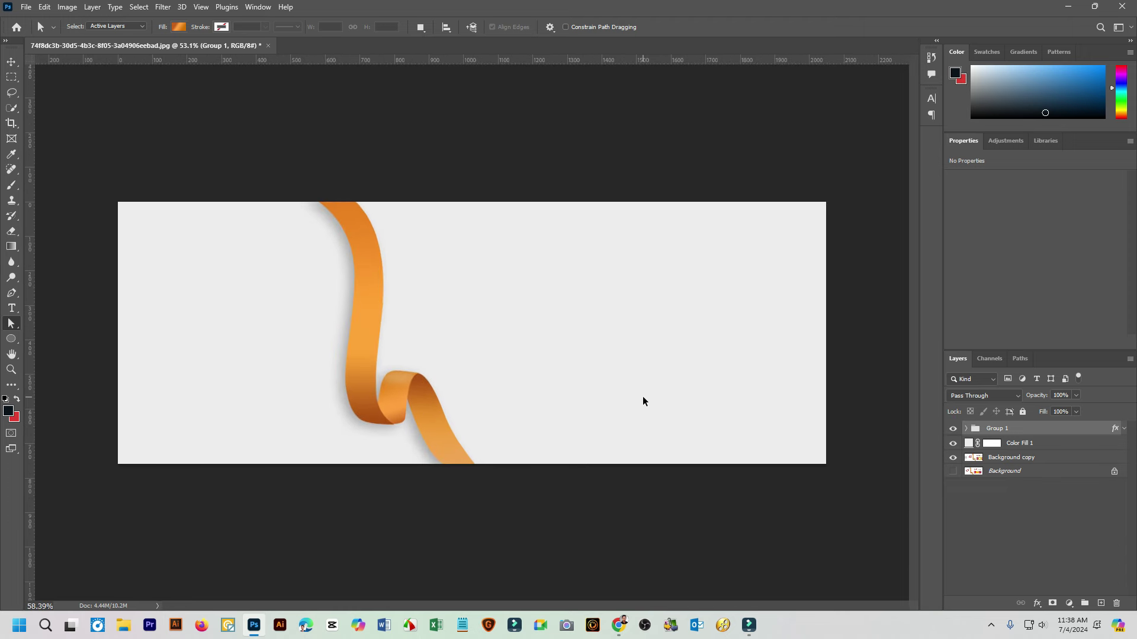
{"action": "scroll", "coordinate": [643, 396], "scroll_direction": "up", "scroll_amount": 2}
{"action": "scroll", "coordinate": [642, 402], "scroll_direction": "down", "scroll_amount": 2}
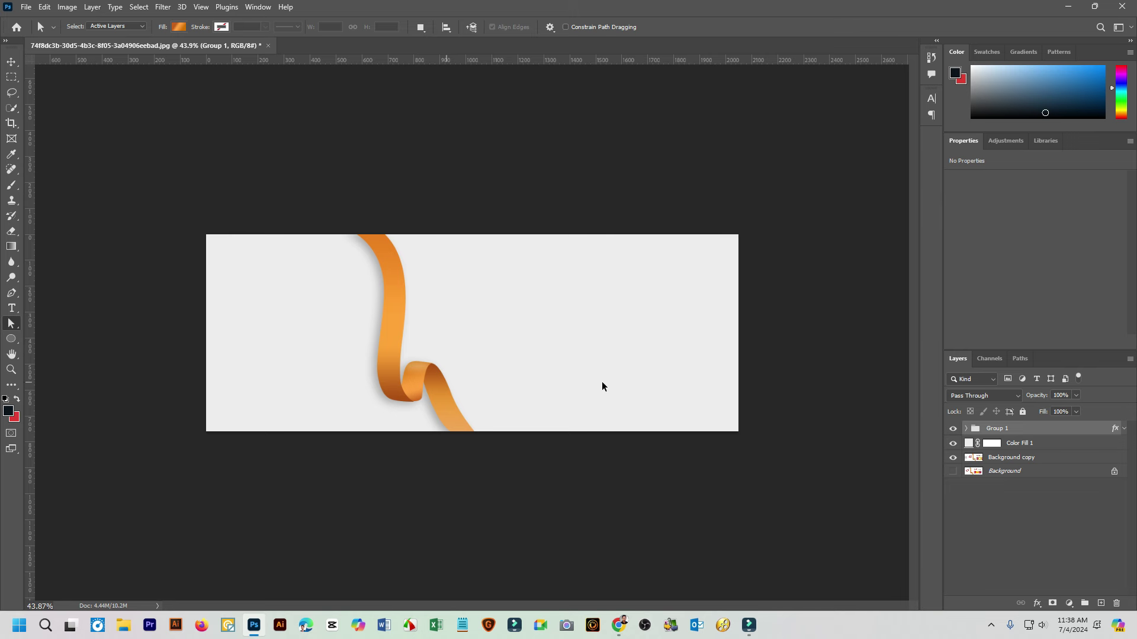
{"action": "scroll", "coordinate": [425, 382], "scroll_direction": "up", "scroll_amount": 2}
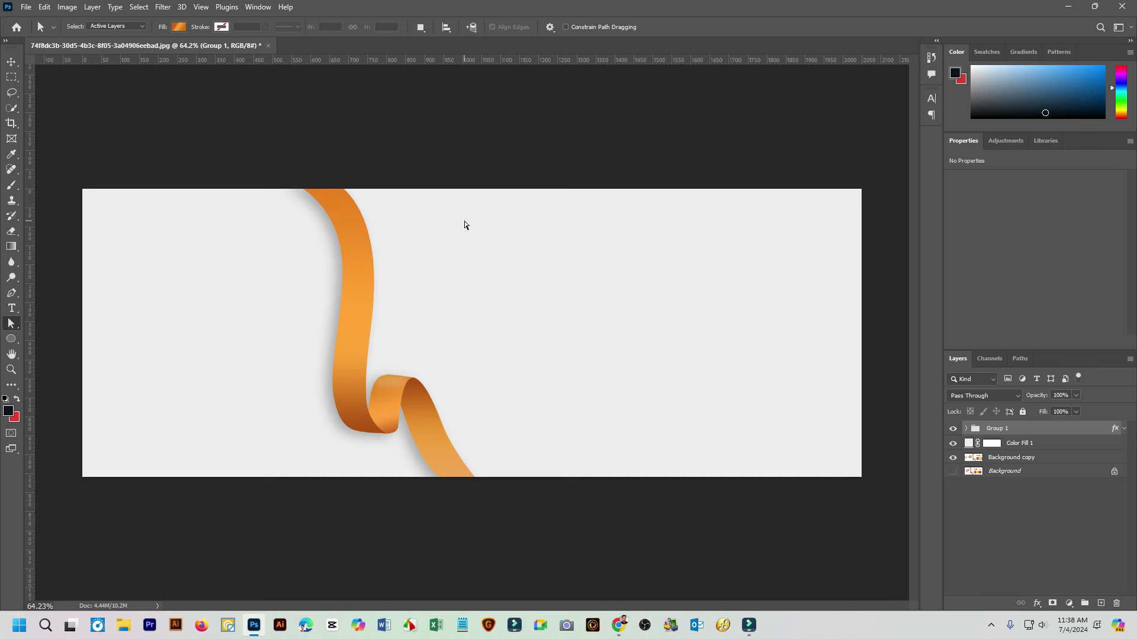
{"action": "scroll", "coordinate": [373, 376], "scroll_direction": "up", "scroll_amount": 3}
{"action": "scroll", "coordinate": [395, 431], "scroll_direction": "up", "scroll_amount": 3}
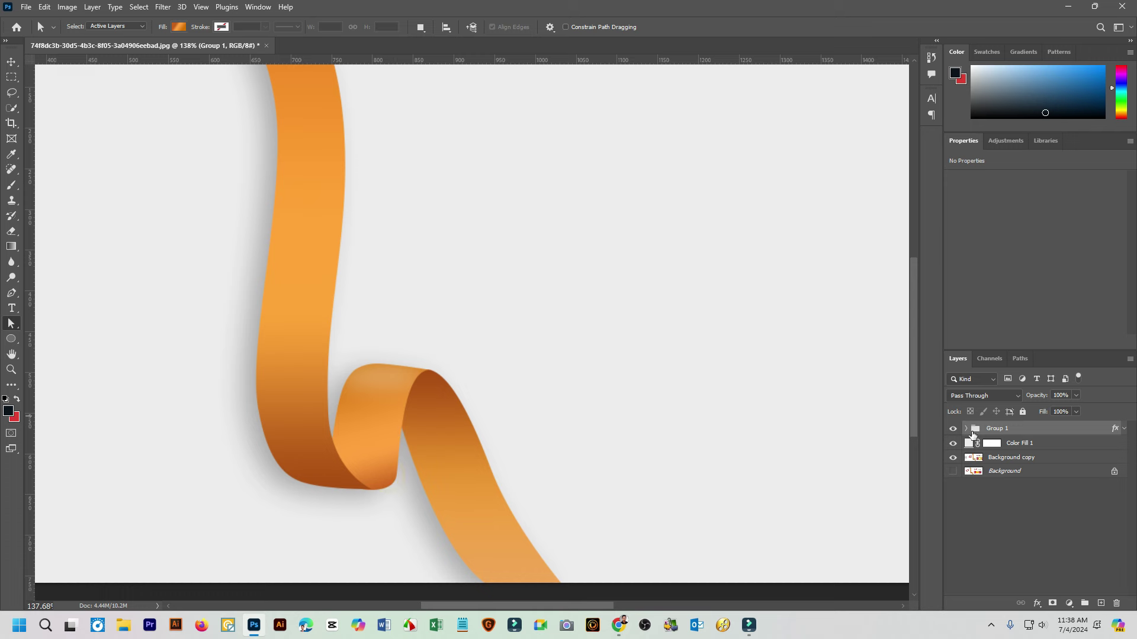
Reshape Shape 2's fold curves and nudge its bottom anchor slightly right
{"action": "left_click", "coordinate": [966, 428]}
{"action": "left_click", "coordinate": [1000, 471]}
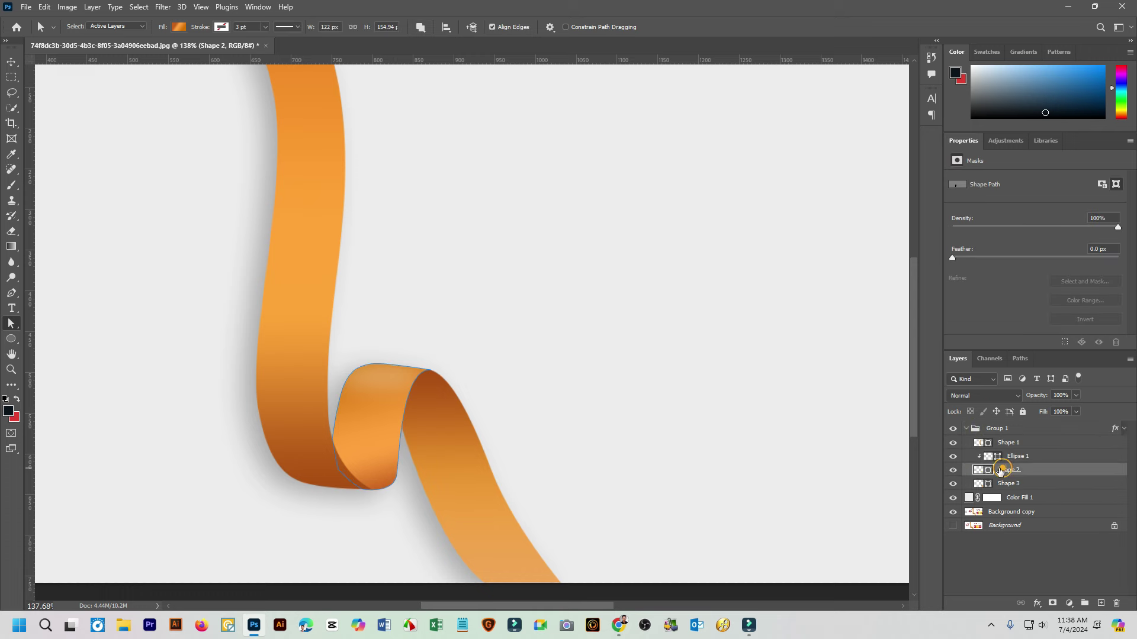
{"action": "left_click", "coordinate": [396, 477]}
{"action": "left_click_drag", "start_coordinate": [394, 498], "coordinate": [403, 427]}
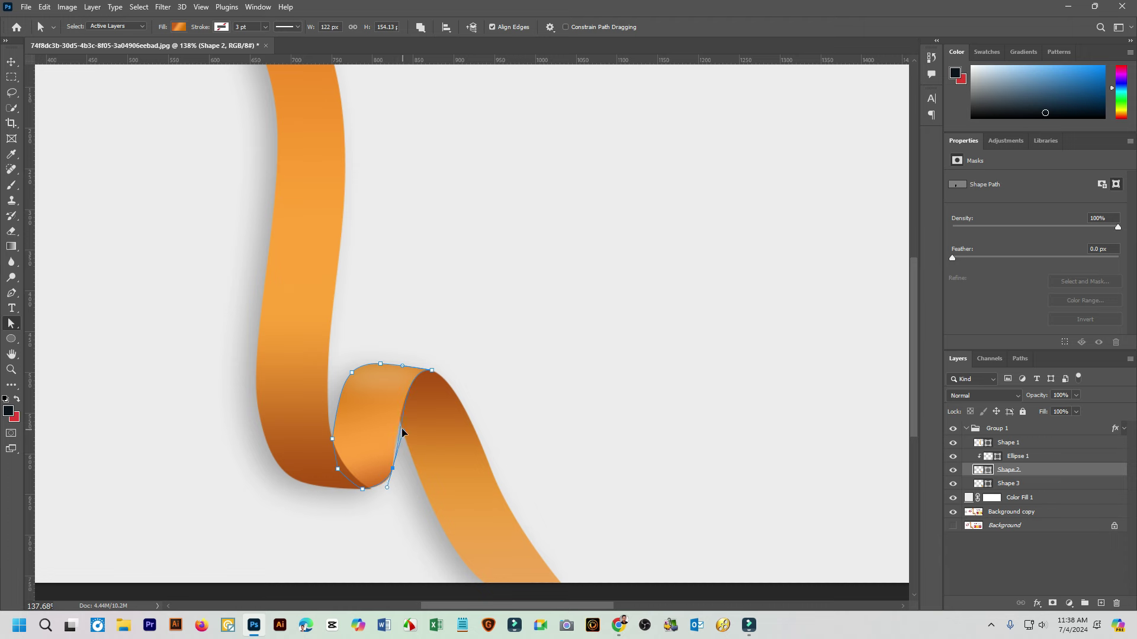
{"action": "scroll", "coordinate": [388, 482], "scroll_direction": "up", "scroll_amount": 3}
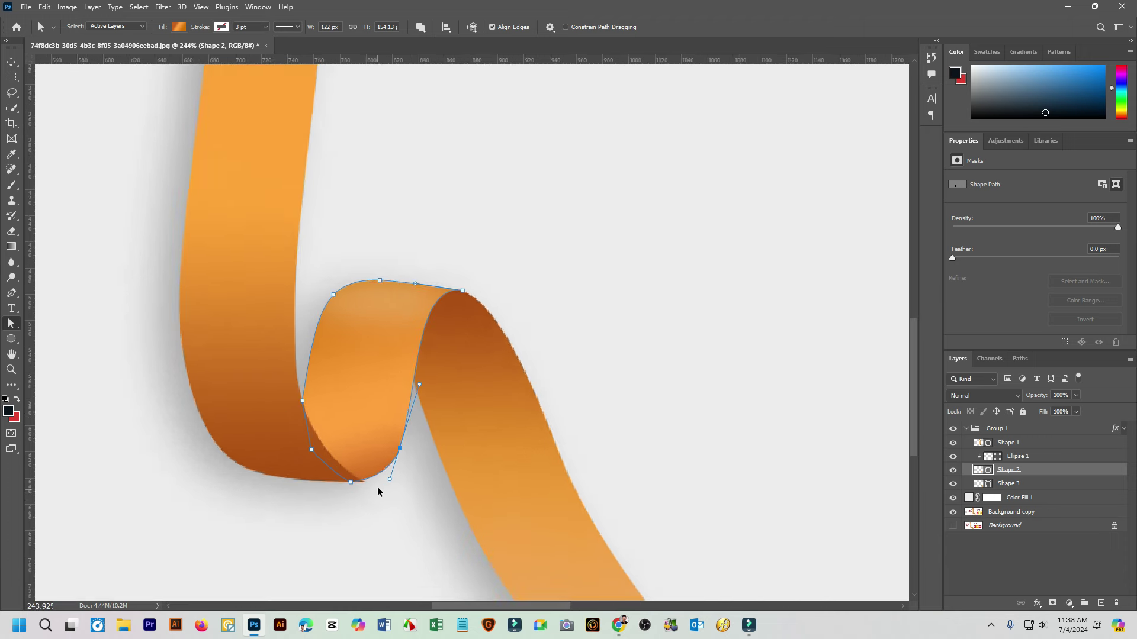
{"action": "scroll", "coordinate": [391, 486], "scroll_direction": "up", "scroll_amount": 3}
{"action": "left_click_drag", "start_coordinate": [398, 475], "coordinate": [395, 490]}
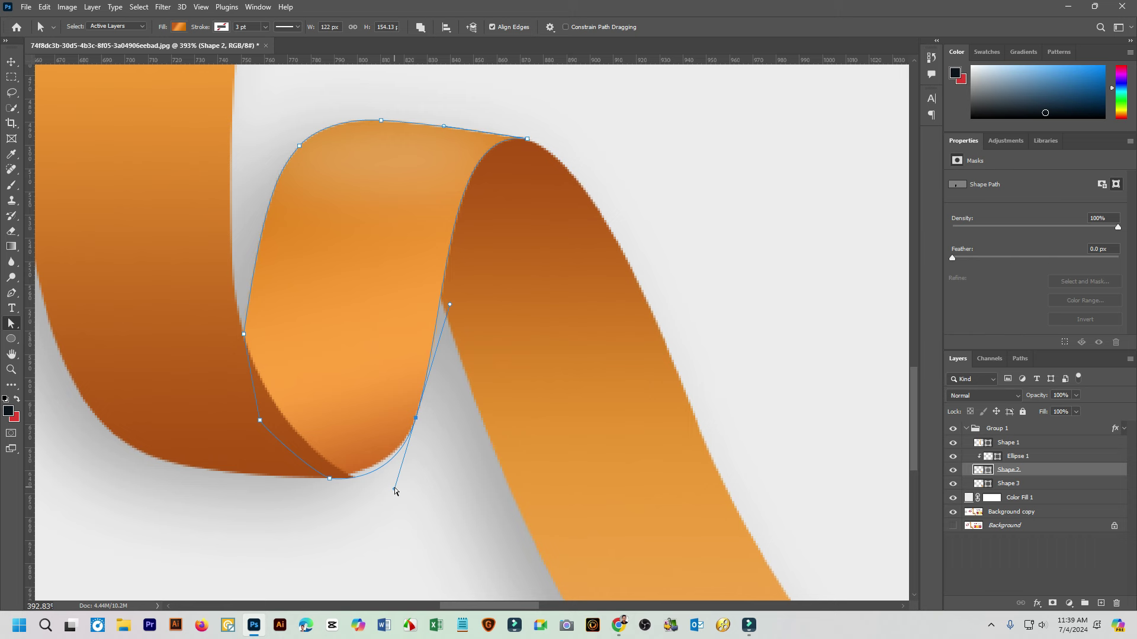
{"action": "left_click", "coordinate": [330, 478]}
{"action": "left_click_drag", "start_coordinate": [330, 480], "coordinate": [336, 481]}
{"action": "left_click", "coordinate": [419, 479]}
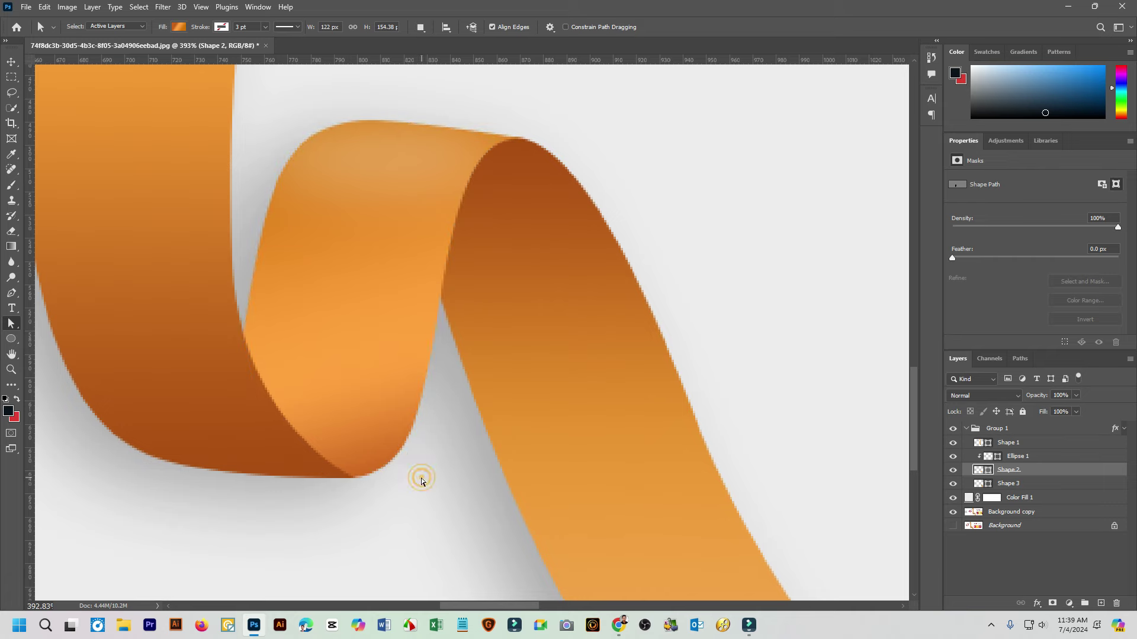
Fit the whole image on screen and review Shape 2's path at the fold's bottom
{"action": "key", "text": "ctrl+0"}
{"action": "scroll", "coordinate": [417, 489], "scroll_direction": "down", "scroll_amount": 2}
{"action": "scroll", "coordinate": [420, 490], "scroll_direction": "up", "scroll_amount": 1}
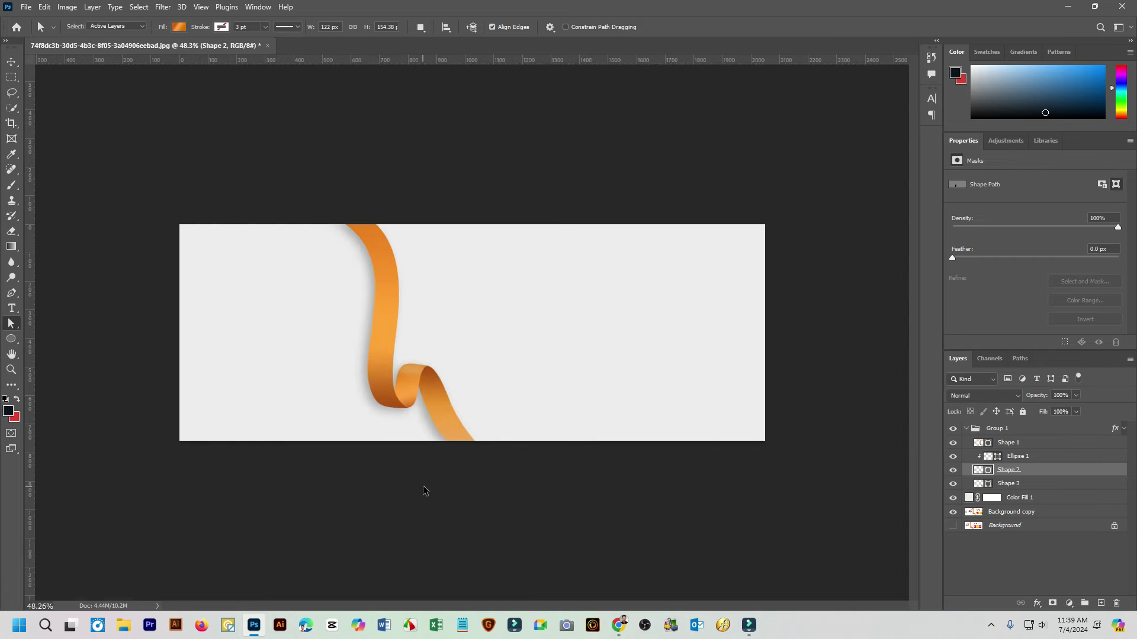
{"action": "scroll", "coordinate": [420, 491], "scroll_direction": "up", "scroll_amount": 1}
{"action": "scroll", "coordinate": [390, 480], "scroll_direction": "up", "scroll_amount": 3}
{"action": "scroll", "coordinate": [375, 438], "scroll_direction": "up", "scroll_amount": 1}
{"action": "scroll", "coordinate": [371, 440], "scroll_direction": "up", "scroll_amount": 4}
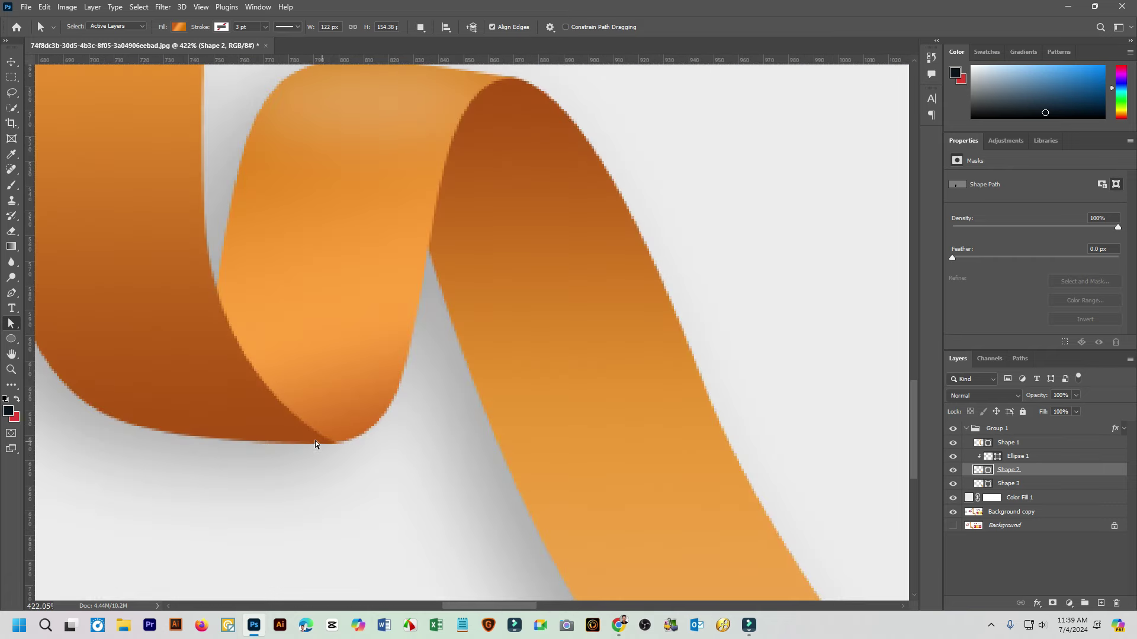
{"action": "left_click", "coordinate": [315, 441]}
Move Shape 1's bottom-corner anchor slightly down-left to refine the ribbon corner
{"action": "left_click", "coordinate": [265, 430]}
{"action": "left_click", "coordinate": [1009, 443]}
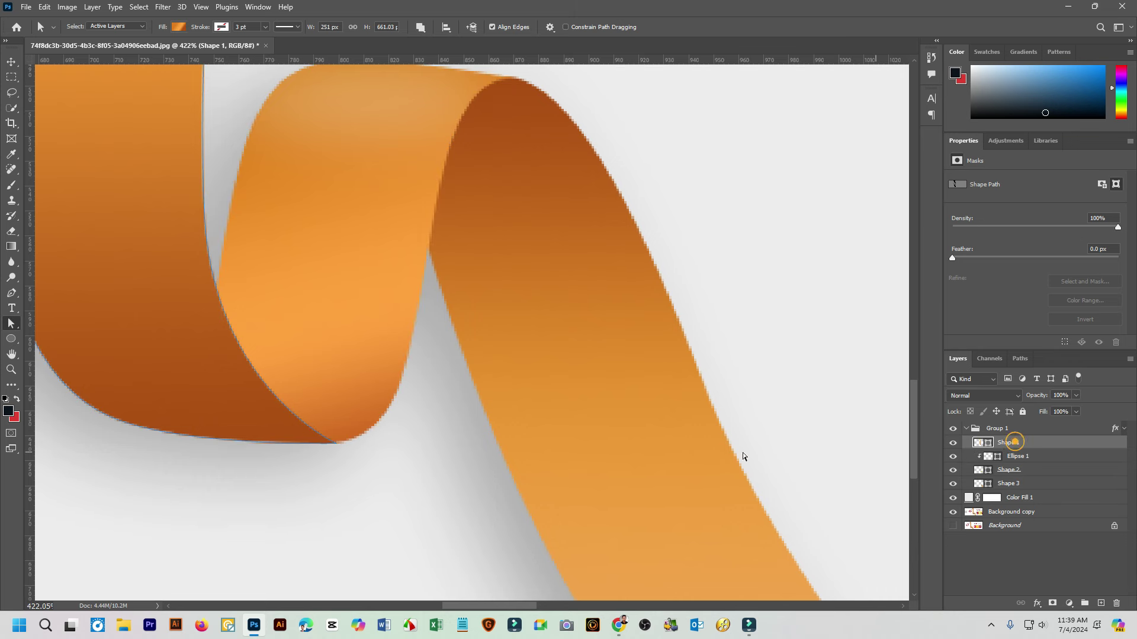
{"action": "left_click", "coordinate": [289, 430]}
{"action": "left_click", "coordinate": [335, 443]}
{"action": "key", "text": "ctrl+z"}
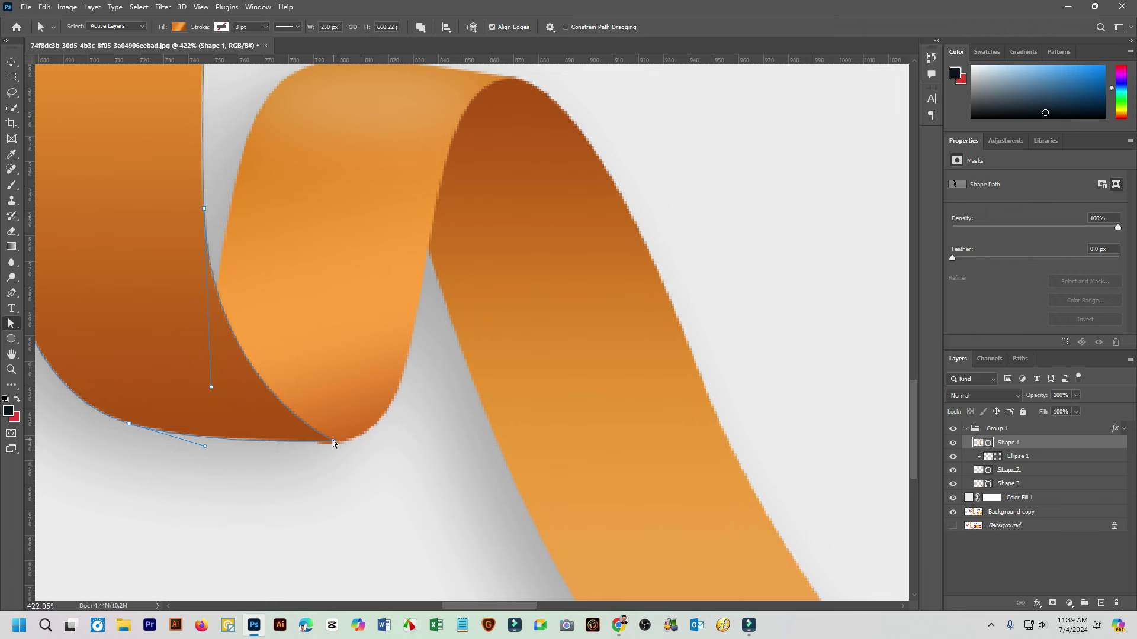
{"action": "left_click_drag", "start_coordinate": [333, 443], "coordinate": [331, 445]}
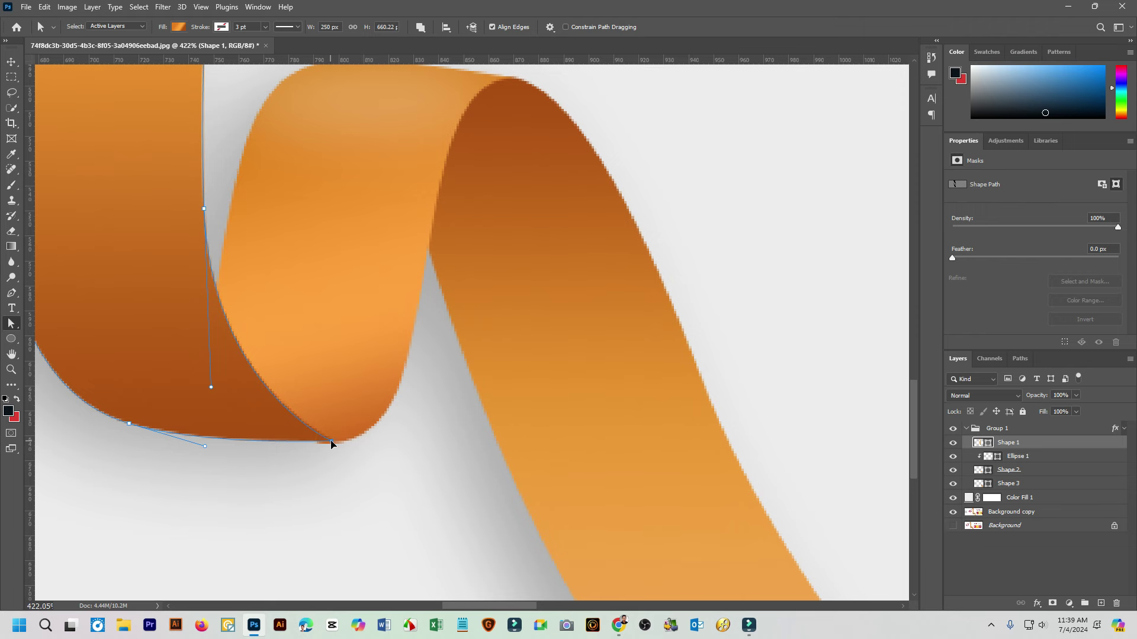
{"action": "left_click", "coordinate": [385, 450]}
{"action": "scroll", "coordinate": [407, 450], "scroll_direction": "down", "scroll_amount": 3}
{"action": "scroll", "coordinate": [411, 451], "scroll_direction": "down", "scroll_amount": 3}
{"action": "scroll", "coordinate": [428, 455], "scroll_direction": "down", "scroll_amount": 3}
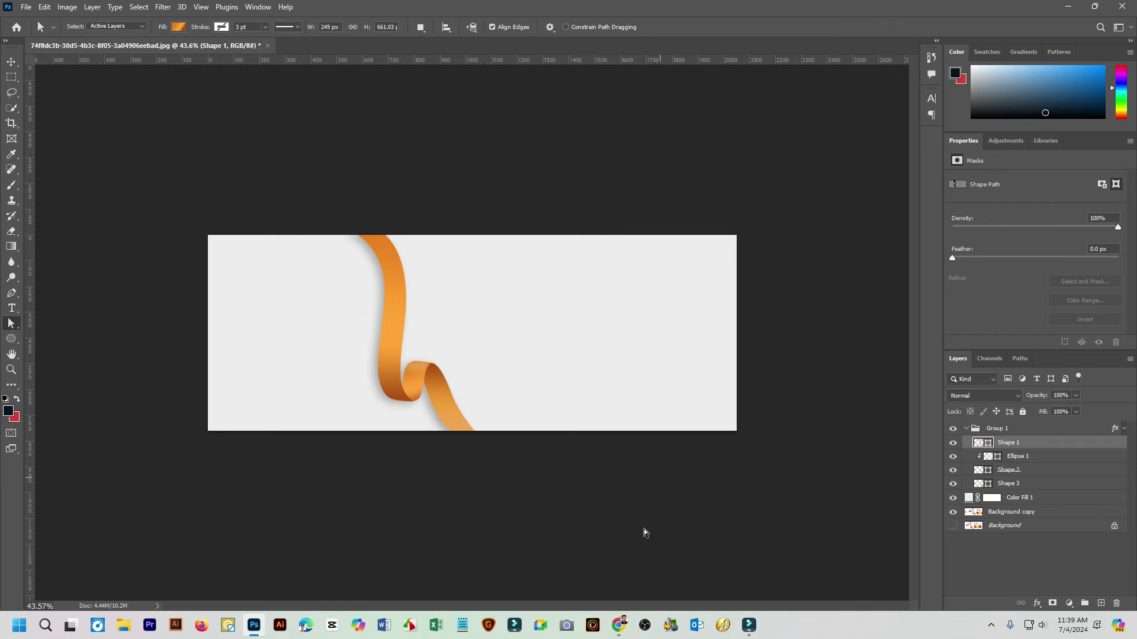
{"action": "mouse_move", "coordinate": [619, 626]}
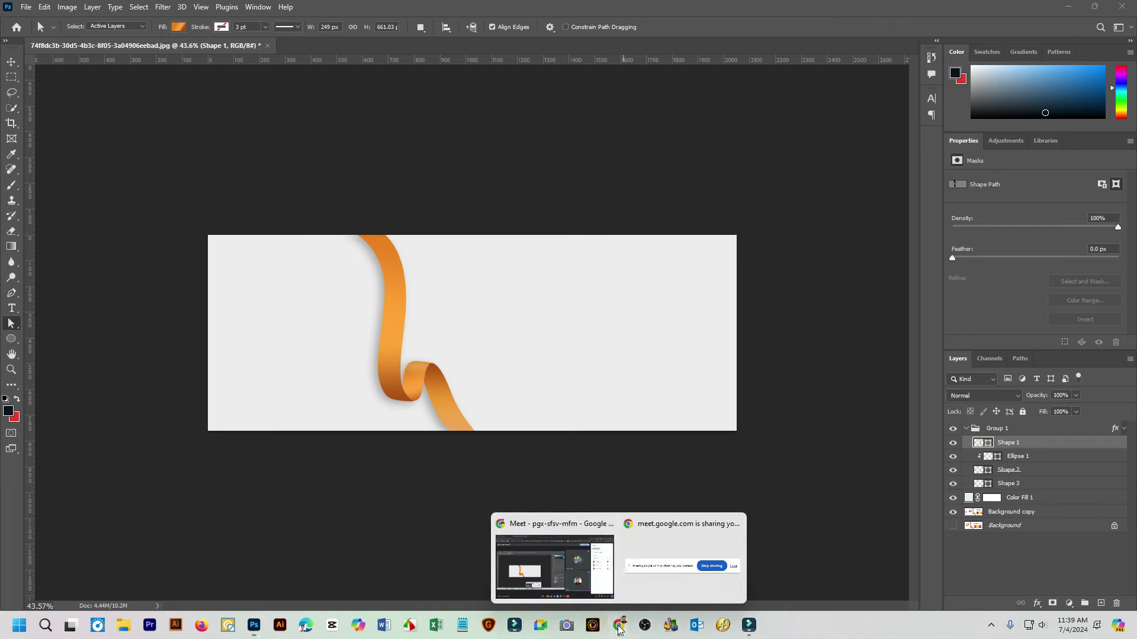
Bring the Google Meet call to the front and stop presenting the screen
{"action": "left_click", "coordinate": [592, 548]}
{"action": "left_click", "coordinate": [854, 94]}
{"action": "mouse_move", "coordinate": [748, 625]}
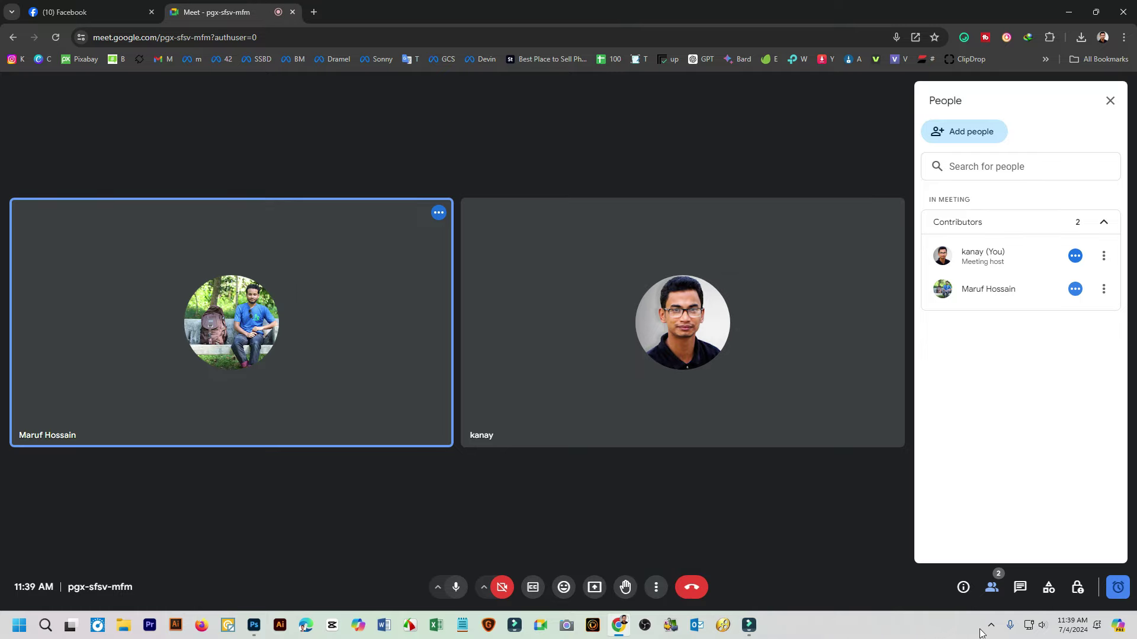
{"action": "left_click", "coordinate": [990, 624]}
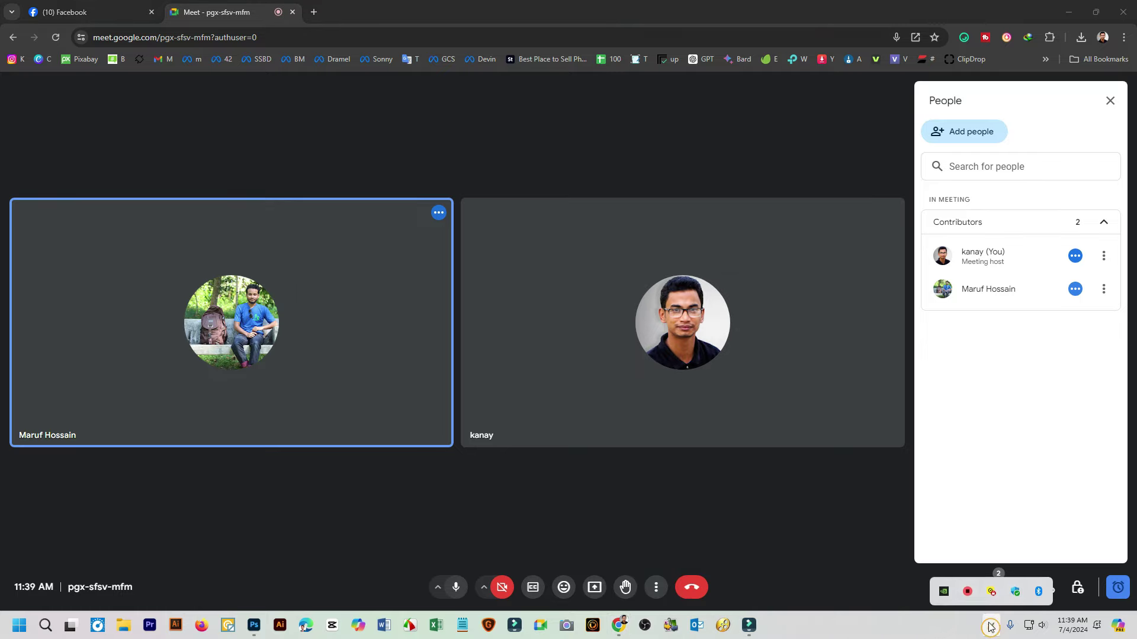